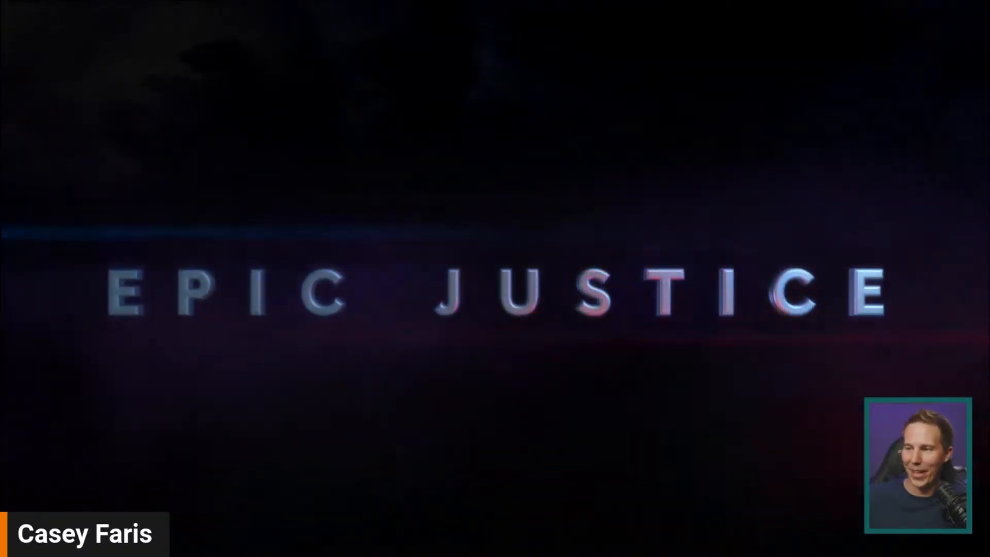
# Leave full-screen playback of the finished title and open the EJ2 Fusion composition for editing
pyautogui.moveTo(701, 321)
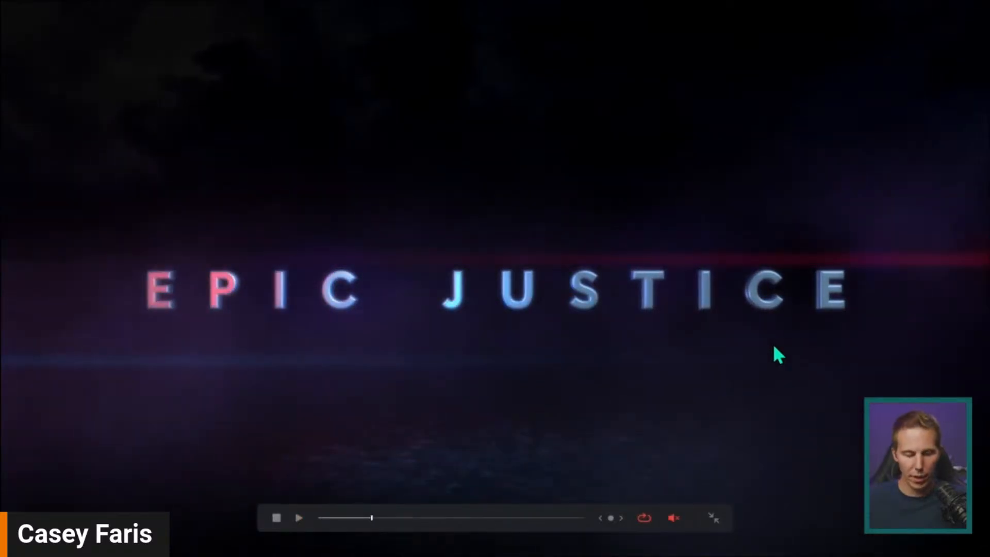
pyautogui.press('Escape')
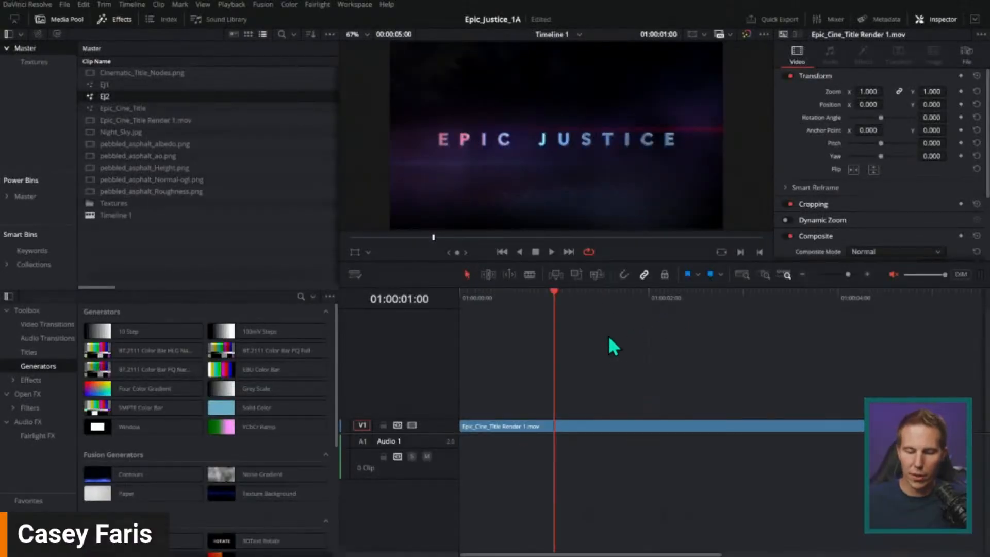
pyautogui.doubleClick(91, 96)
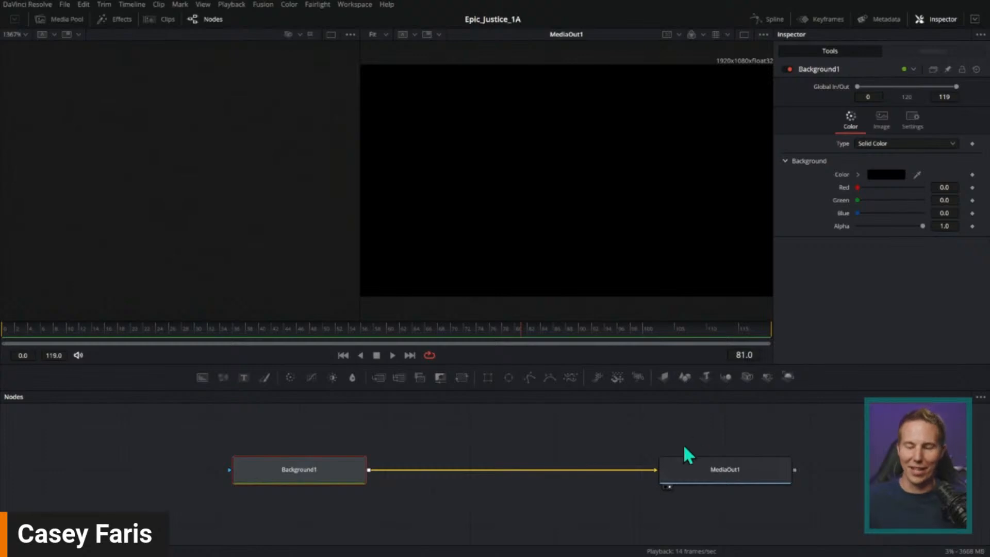
# Enlarge the node editor's height and reposition the Background1 to MediaOut1 chain within it
pyautogui.scroll(1, 669, 440)
pyautogui.scroll(-1, 686, 439)
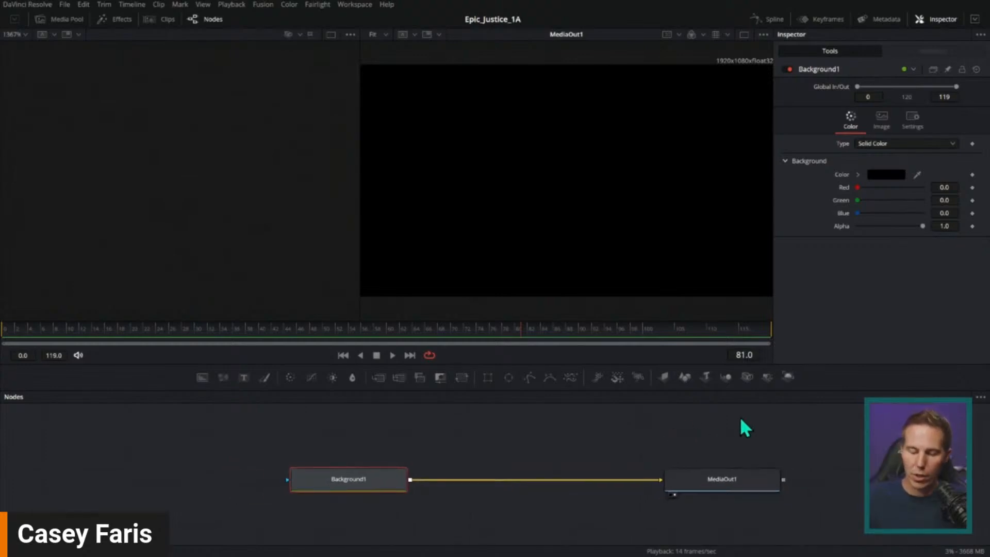
pyautogui.moveTo(742, 427); pyautogui.dragTo(691, 440)
pyautogui.moveTo(714, 361); pyautogui.dragTo(716, 327)
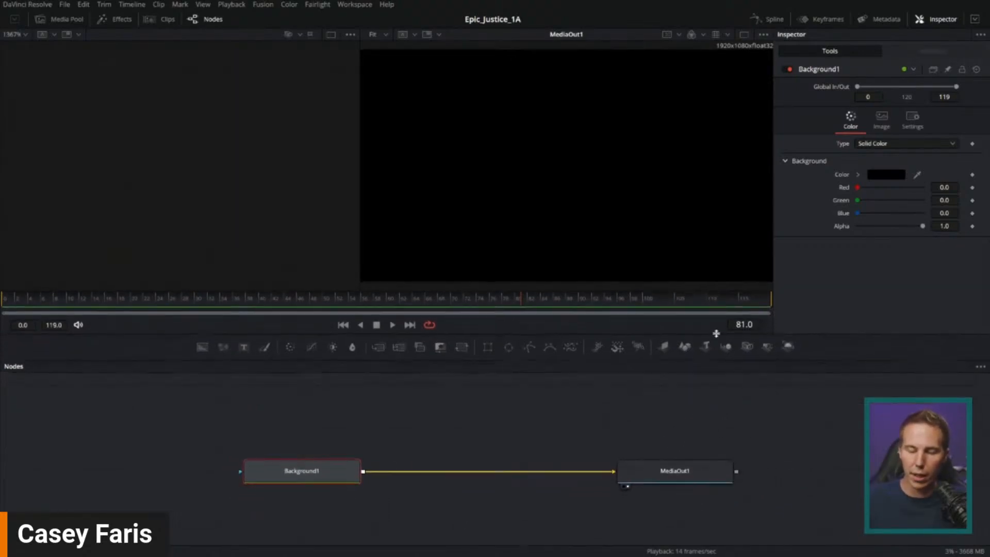
pyautogui.moveTo(714, 392); pyautogui.dragTo(721, 411)
pyautogui.scroll(-1, 711, 404)
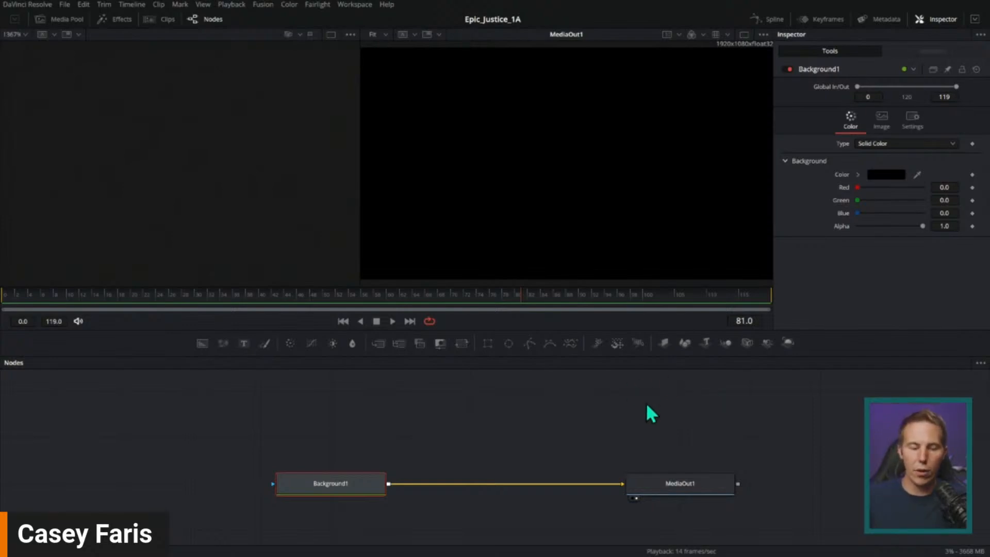
# Add a 2D Text node and merge it over Background1
pyautogui.moveTo(243, 344); pyautogui.dragTo(377, 412)
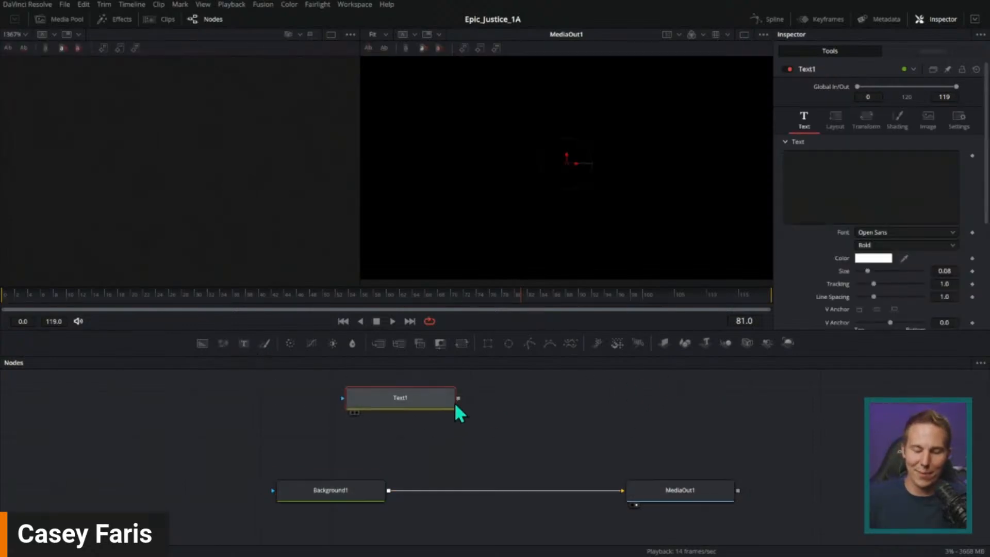
pyautogui.moveTo(454, 403); pyautogui.dragTo(389, 490)
pyautogui.click(413, 398)
# Enter EPIC JUSTICE as the text of Text1 and align its node directly above Merge1
pyautogui.click(830, 168)
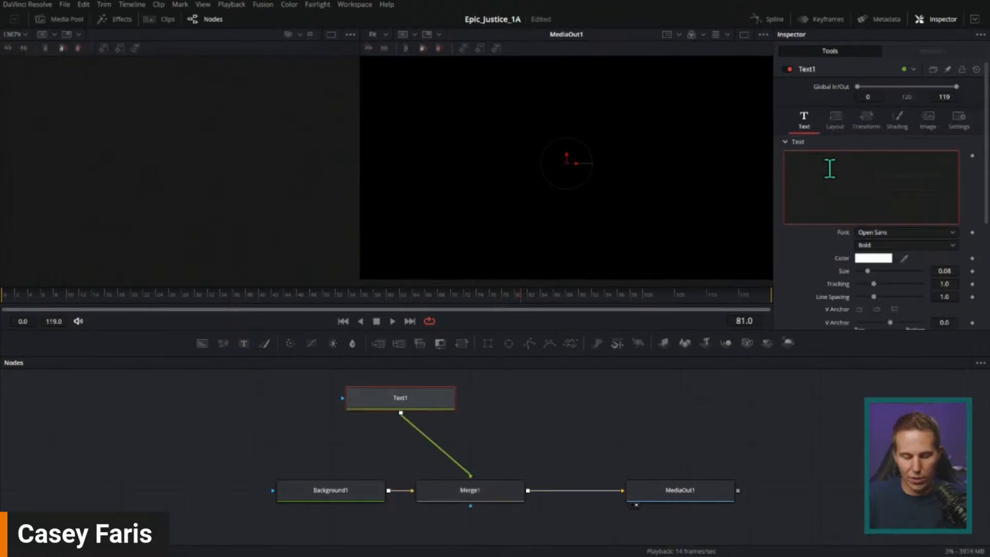
pyautogui.write('EPIC JUSTI')
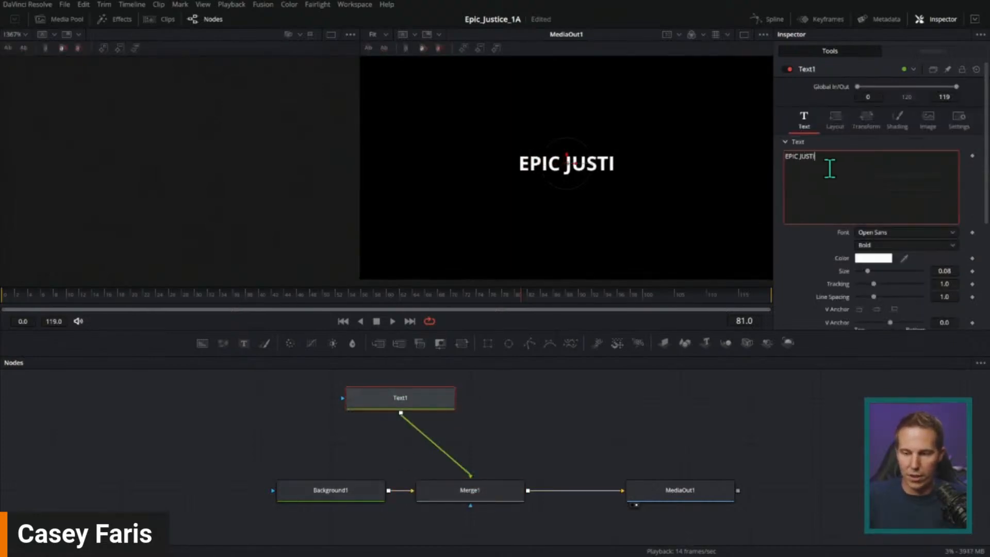
pyautogui.write('CE')
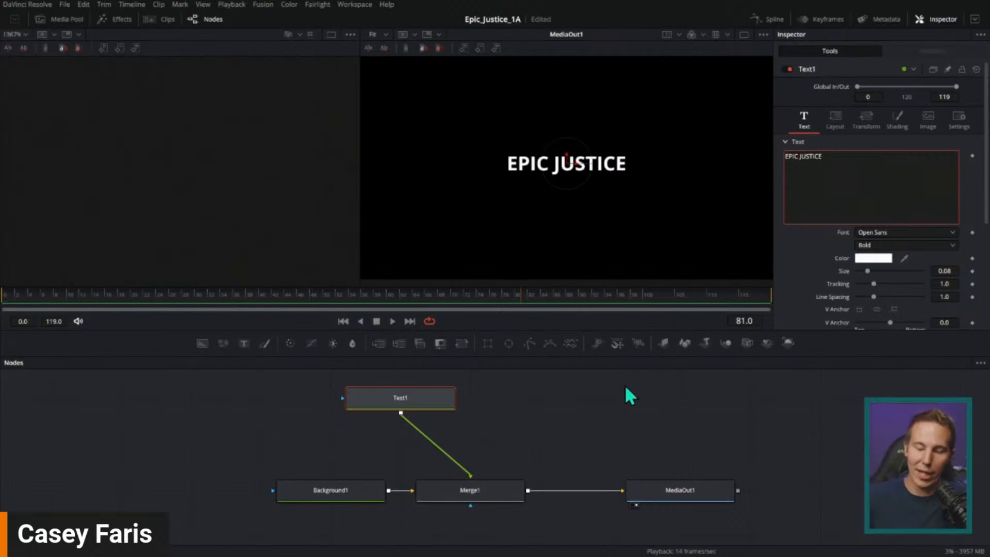
pyautogui.click(632, 412)
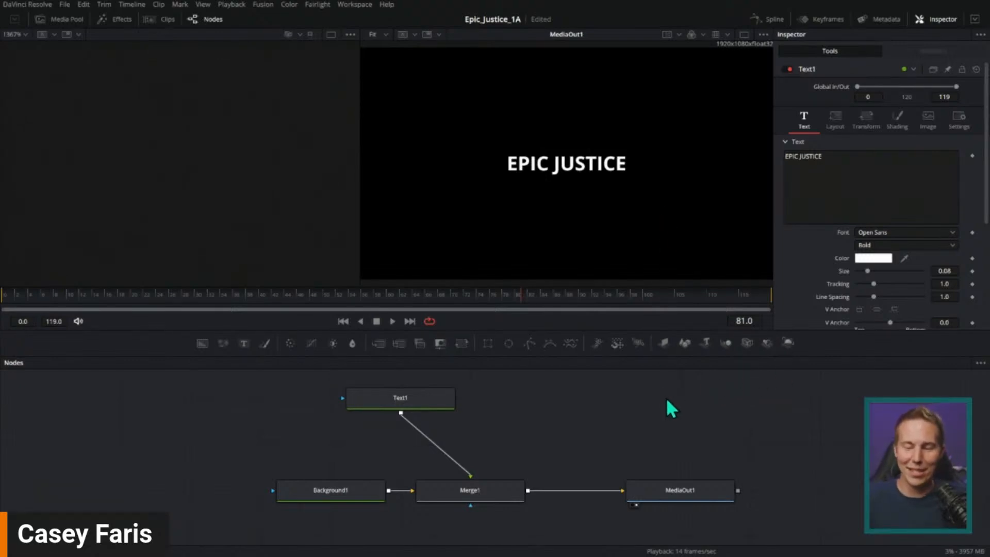
pyautogui.moveTo(434, 404); pyautogui.dragTo(505, 413)
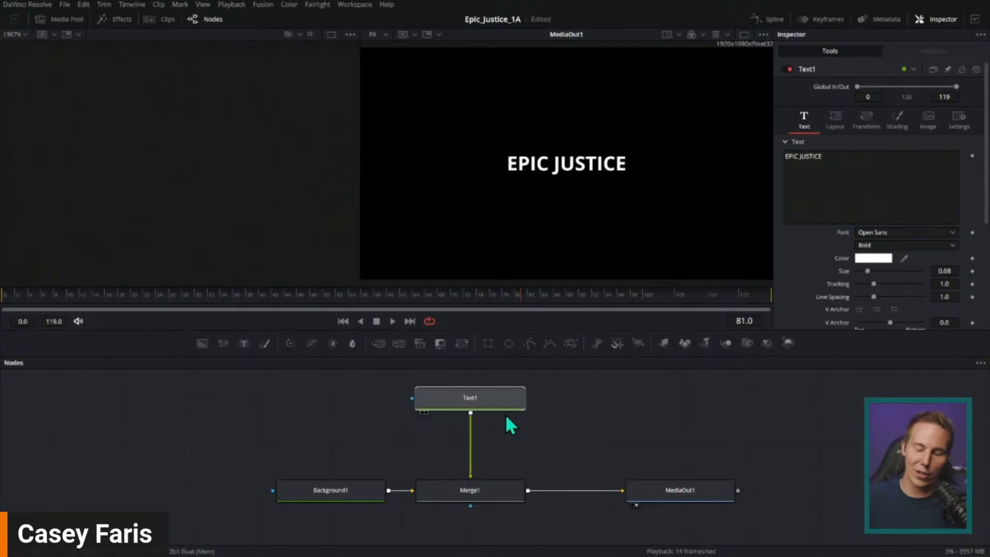
pyautogui.click(599, 399)
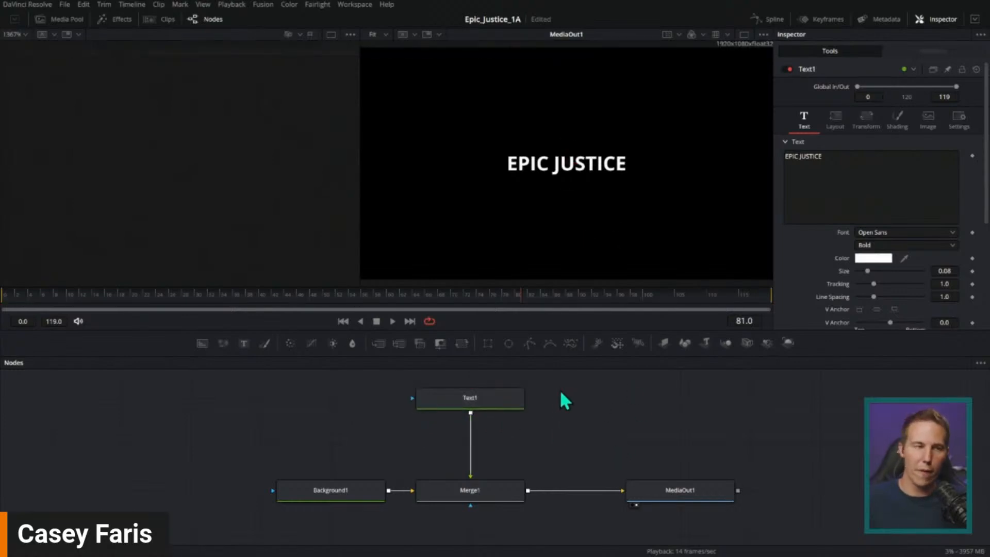
# Delete the Text1 and Merge1 nodes together
pyautogui.moveTo(572, 376); pyautogui.dragTo(516, 476)
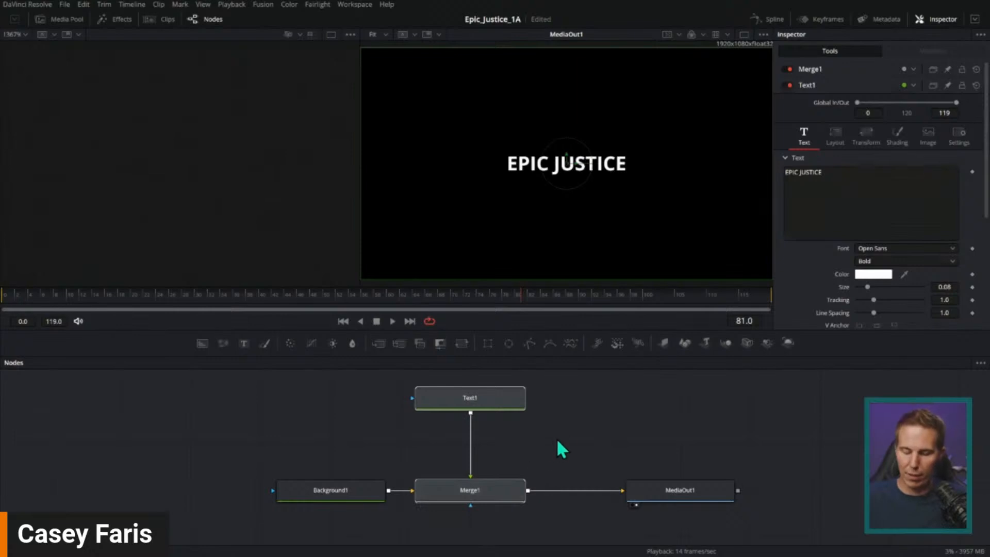
pyautogui.press('Delete')
pyautogui.click(577, 433)
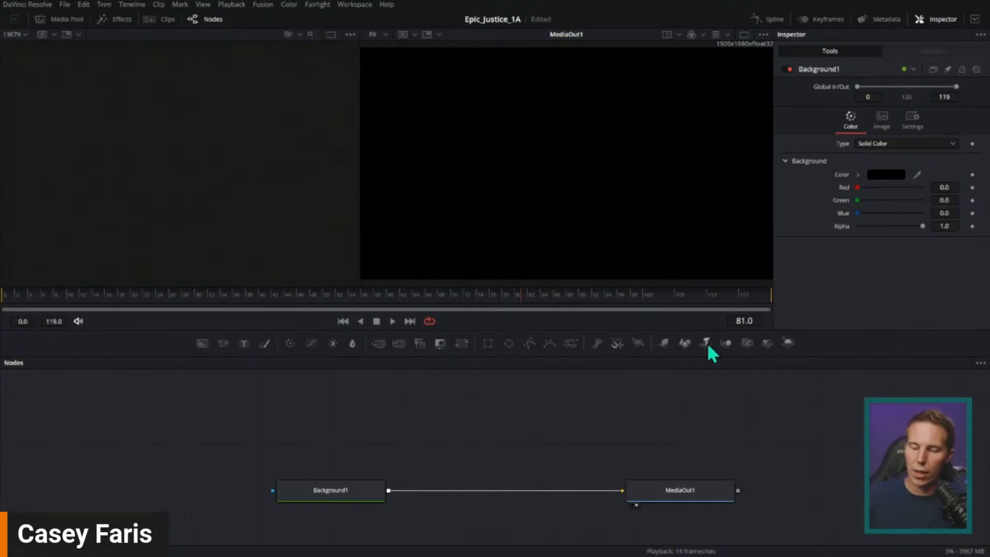
# Add a Text3D node above Background1 and show it in the first viewer
pyautogui.moveTo(708, 347); pyautogui.dragTo(434, 409)
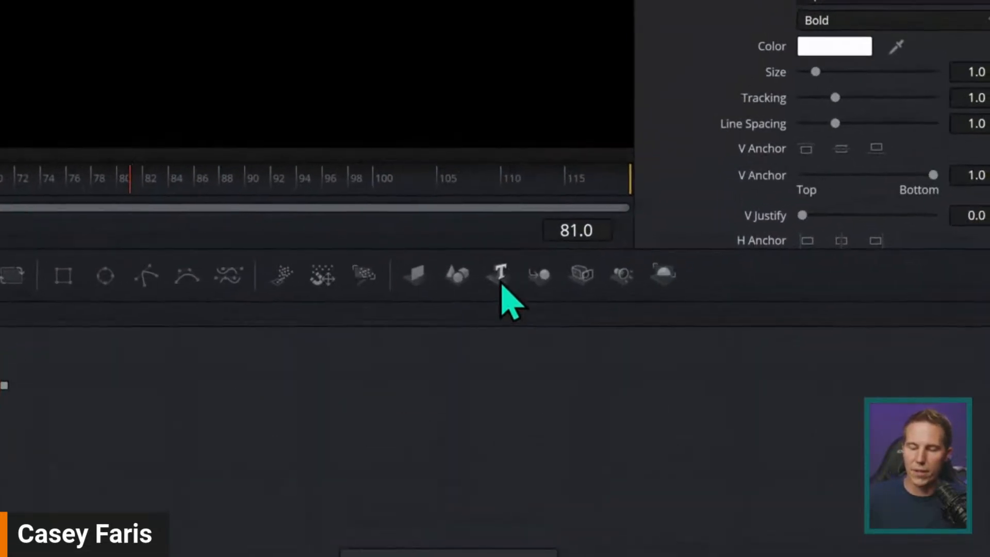
pyautogui.click(501, 276)
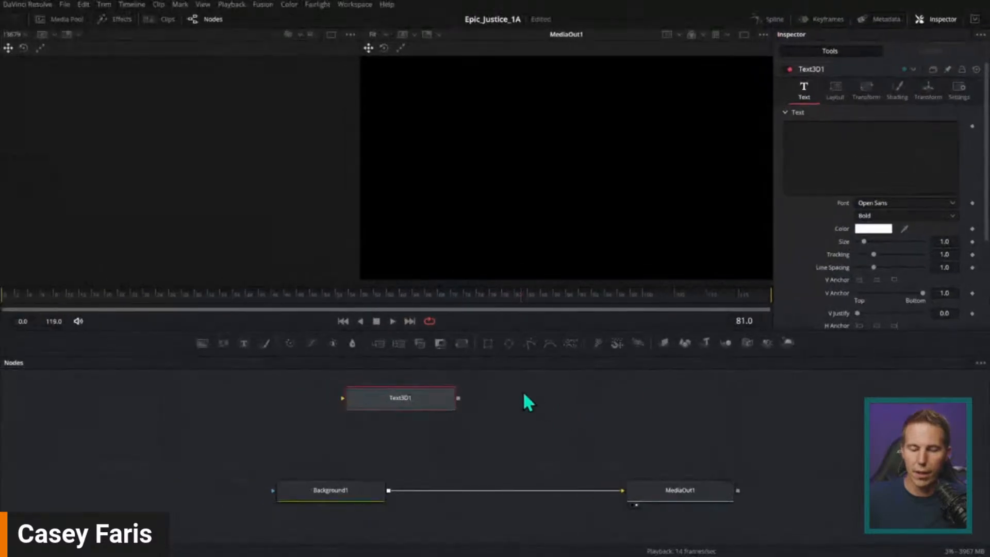
pyautogui.press('1')
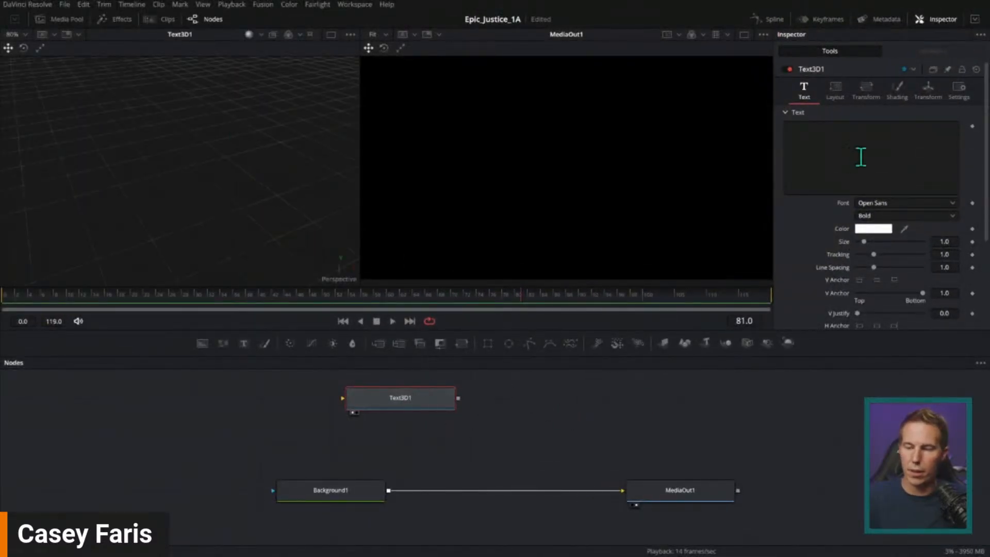
# Enter EPIC JUSTICE in capitals as the text of the Text3D node
pyautogui.click(843, 181)
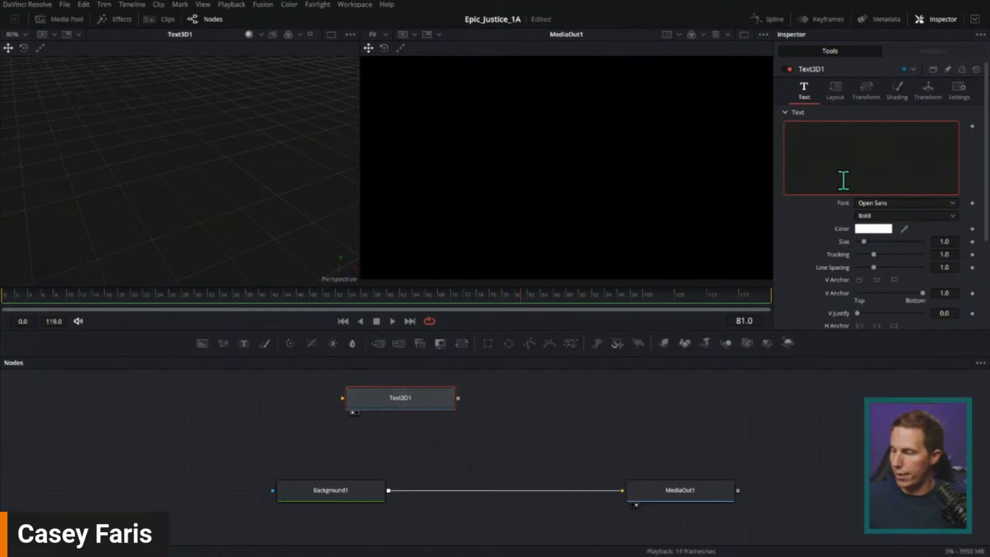
pyautogui.write('Ep')
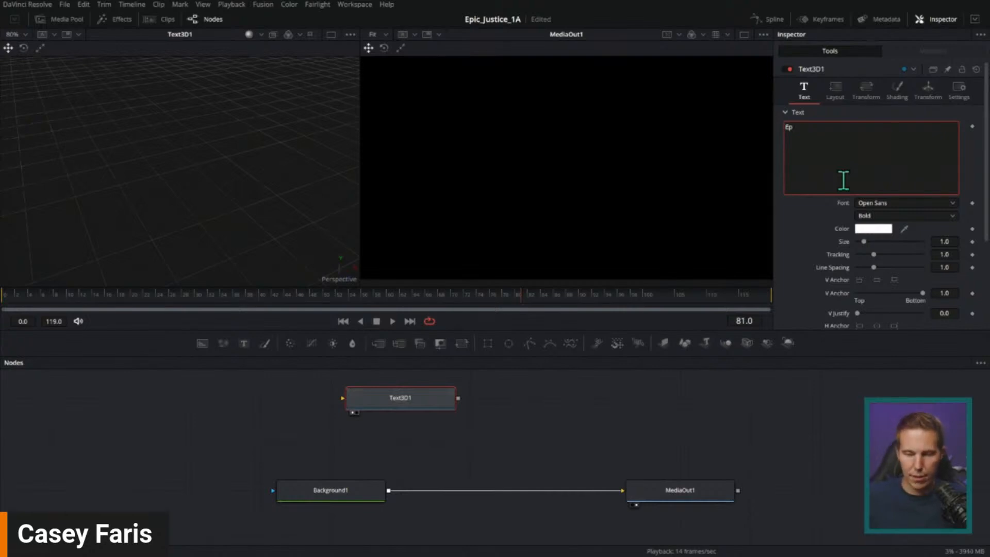
pyautogui.write('ic Justice')
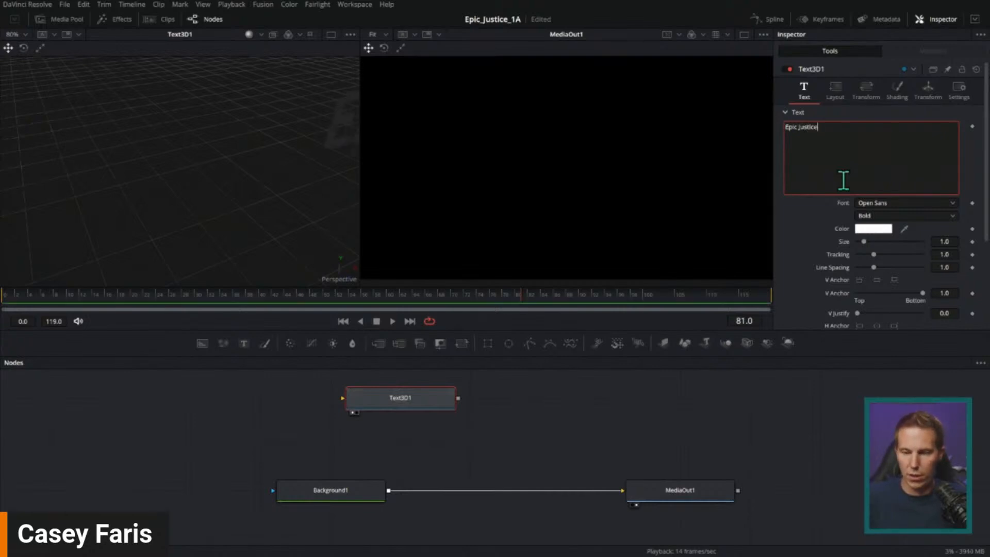
pyautogui.press('BackSpace')
pyautogui.press('BackSpace')
pyautogui.press('BackSpace')
pyautogui.press('BackSpace')
pyautogui.press('BackSpace')
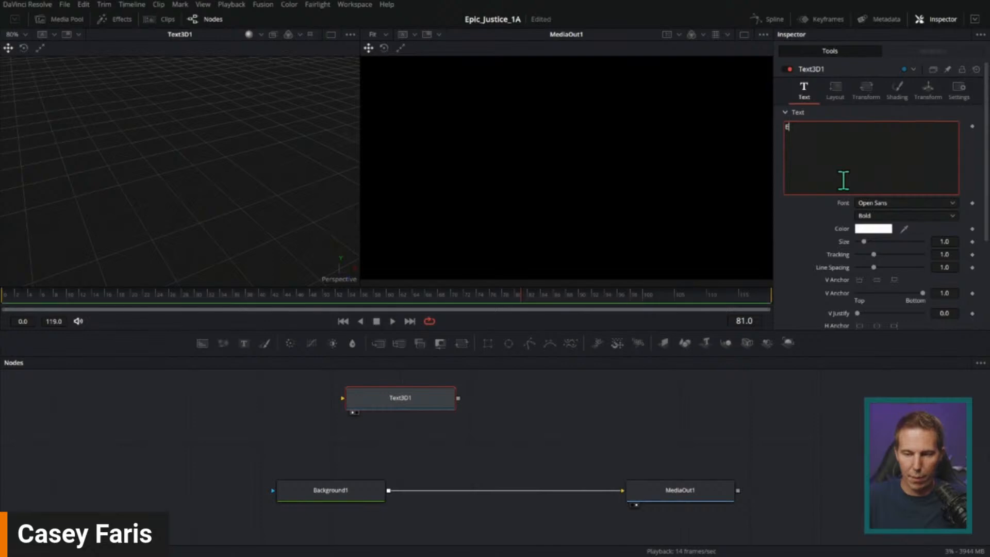
pyautogui.write('EPIC JUSTICE')
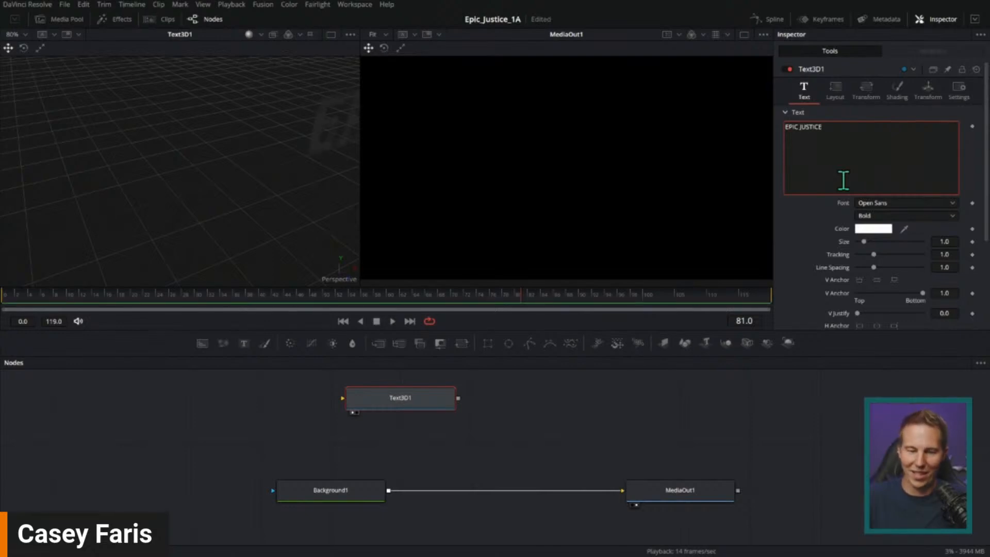
pyautogui.click(453, 394)
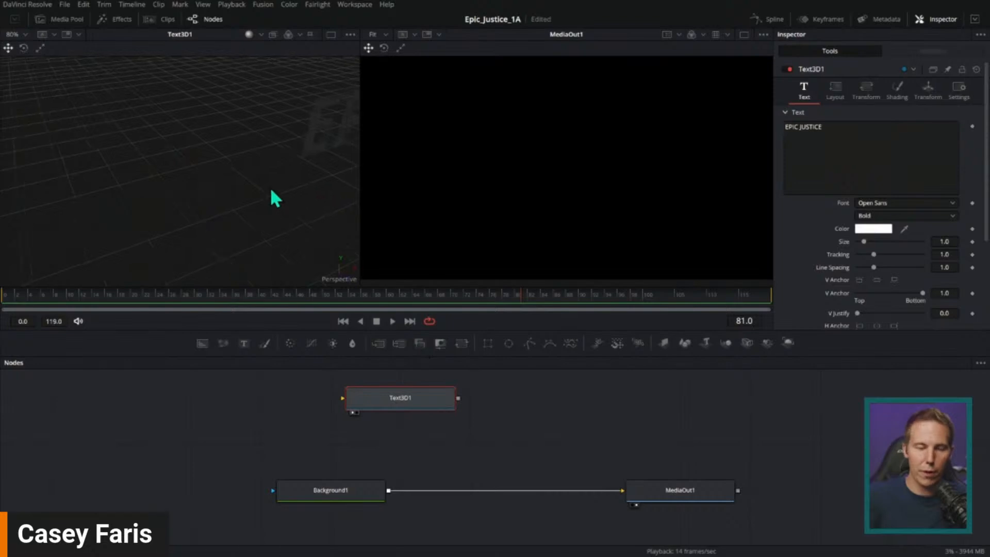
# Frame the 3D title in its viewer, turn off the viewer lighting and examine the text from an angle
pyautogui.moveTo(246, 200); pyautogui.dragTo(263, 212)
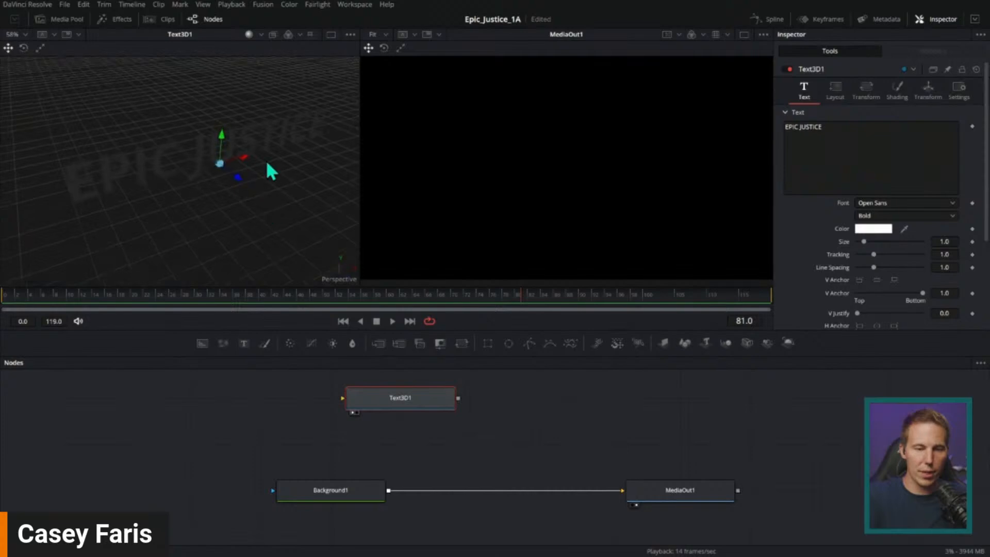
pyautogui.click(250, 37)
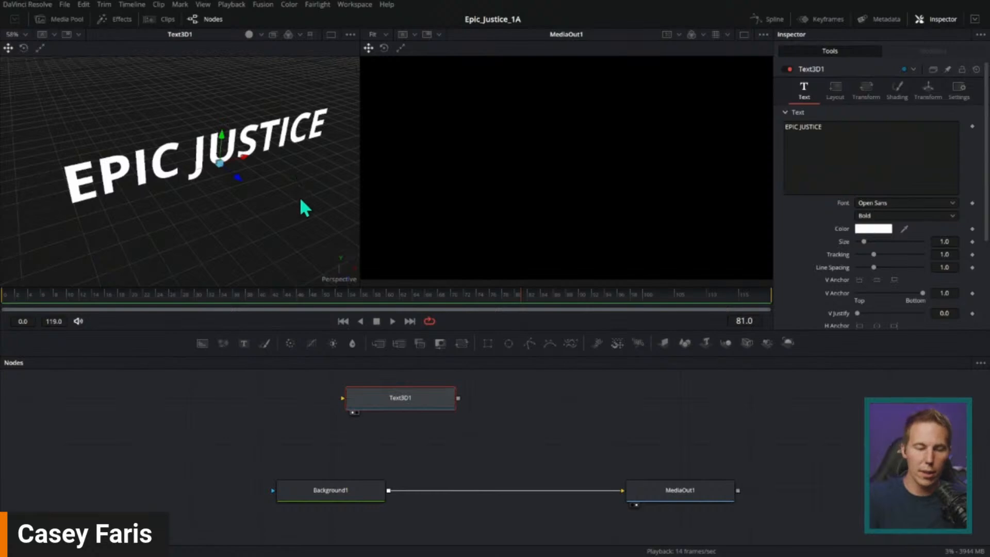
pyautogui.moveTo(303, 206); pyautogui.dragTo(259, 216)
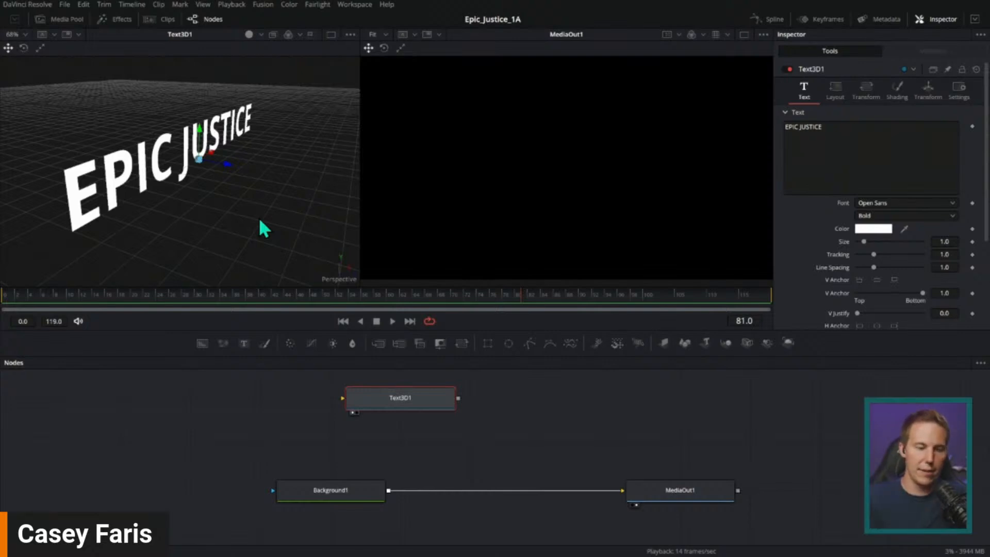
pyautogui.moveTo(260, 220)
pyautogui.mouseDown()
pyautogui.moveTo(270, 206)
pyautogui.moveTo(275, 225)
pyautogui.moveTo(264, 204)
pyautogui.mouseUp()
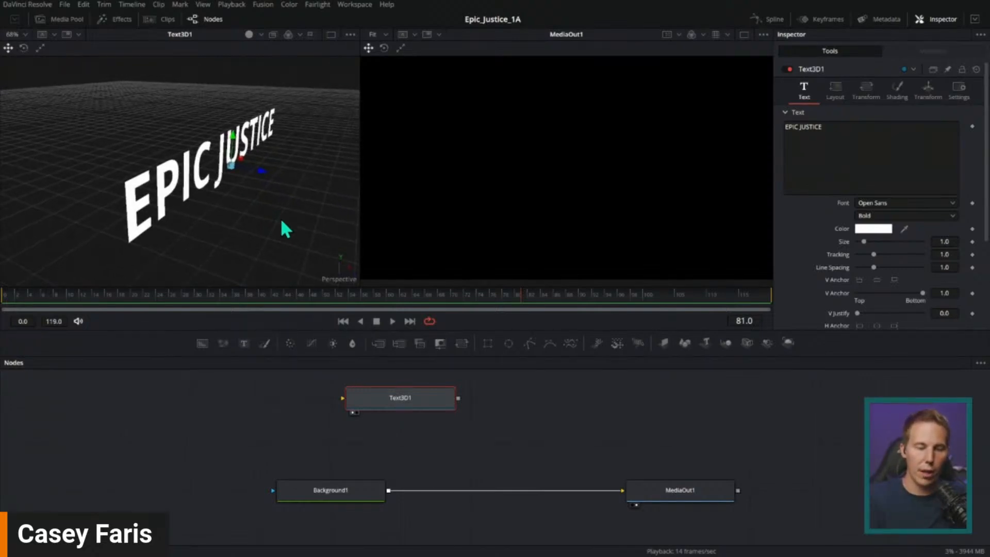
# Give the 3D title thickness with an extrusion depth of about 0.0913
pyautogui.moveTo(842, 245); pyautogui.dragTo(825, 102)
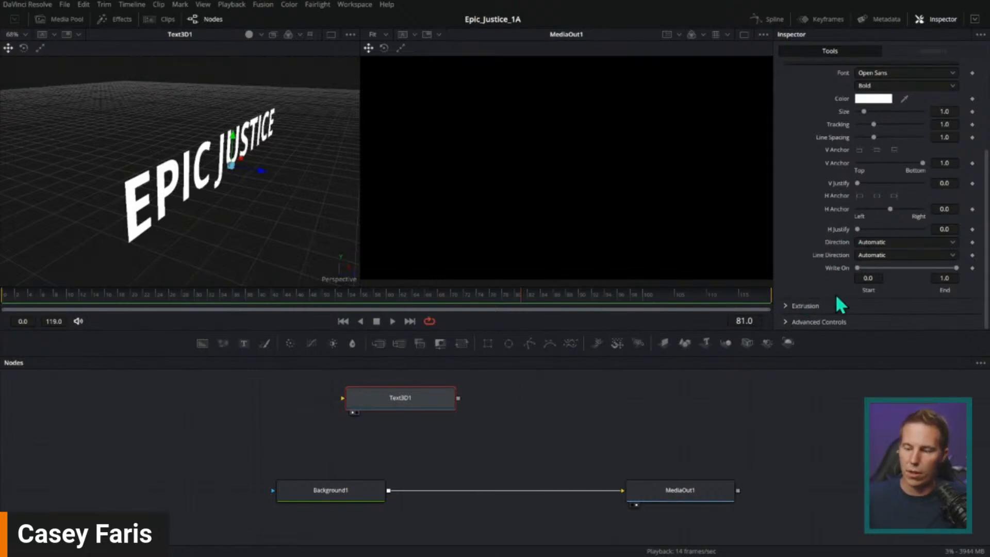
pyautogui.click(785, 306)
pyautogui.moveTo(821, 281); pyautogui.dragTo(819, 154)
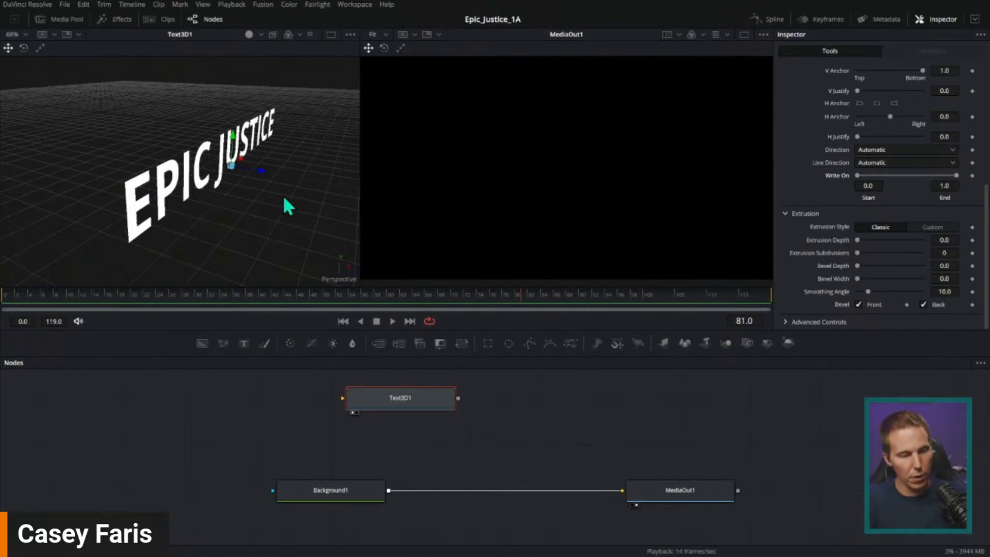
pyautogui.moveTo(111, 173)
pyautogui.mouseDown()
pyautogui.moveTo(88, 236)
pyautogui.moveTo(116, 155)
pyautogui.mouseUp()
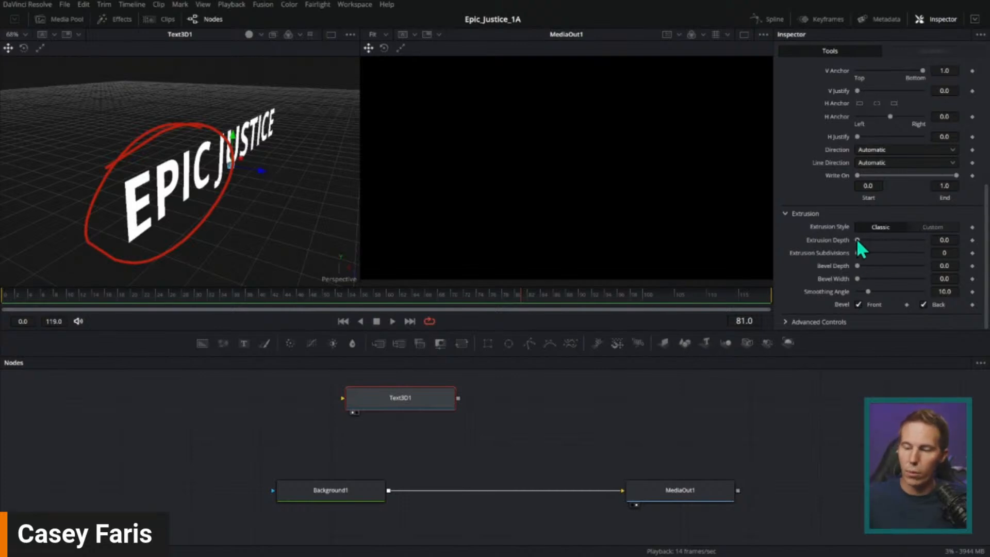
pyautogui.moveTo(858, 240); pyautogui.dragTo(892, 244)
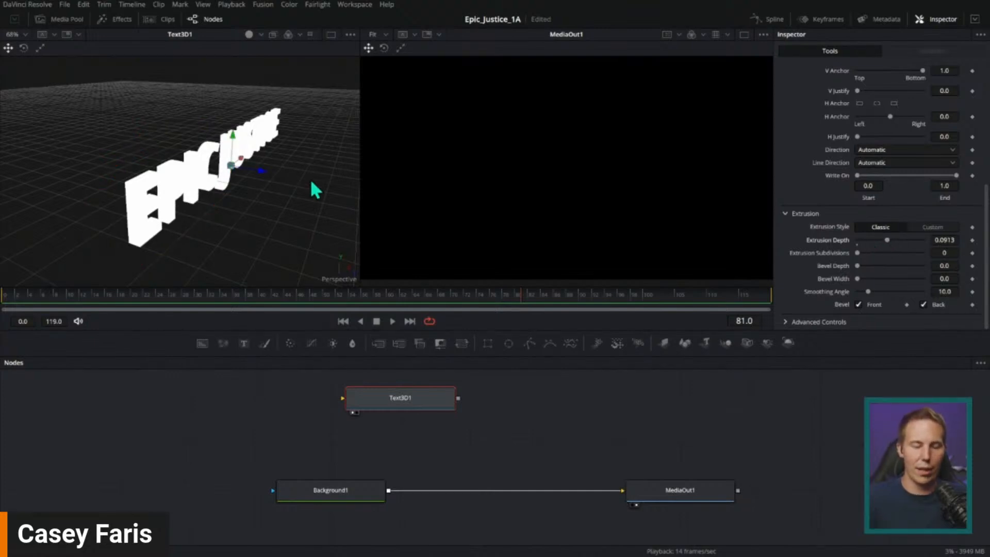
# Turn lighting back on for the 3D title's viewer and widen that viewer to fit the whole title
pyautogui.moveTo(310, 179)
pyautogui.mouseDown()
pyautogui.moveTo(274, 180)
pyautogui.moveTo(298, 219)
pyautogui.moveTo(267, 208)
pyautogui.moveTo(276, 221)
pyautogui.mouseUp()
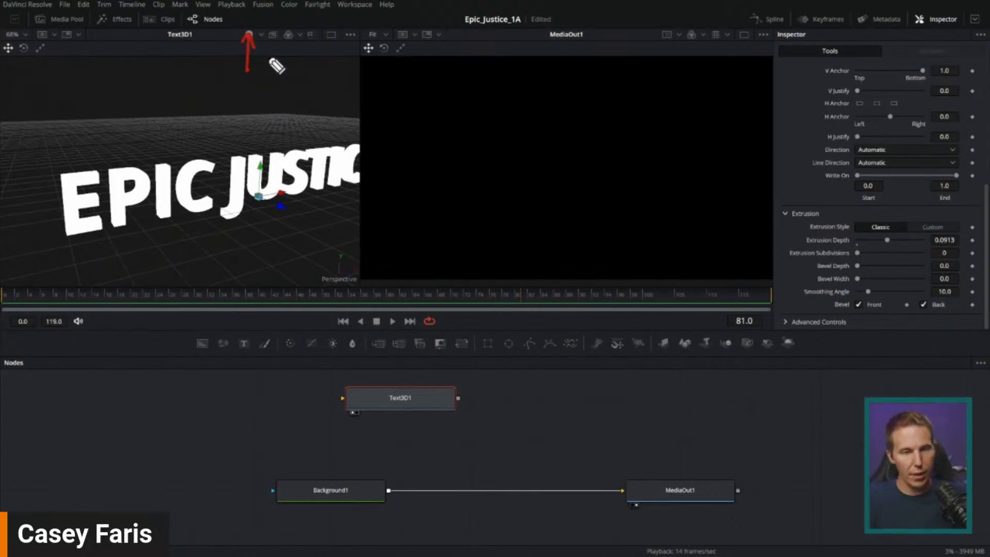
pyautogui.click(261, 35)
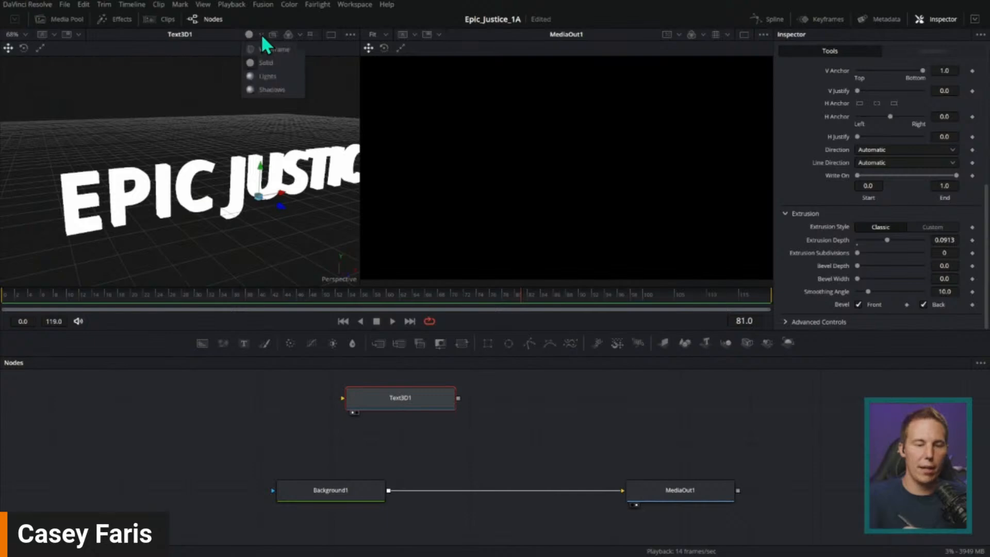
pyautogui.click(283, 84)
pyautogui.moveTo(304, 221); pyautogui.dragTo(496, 194)
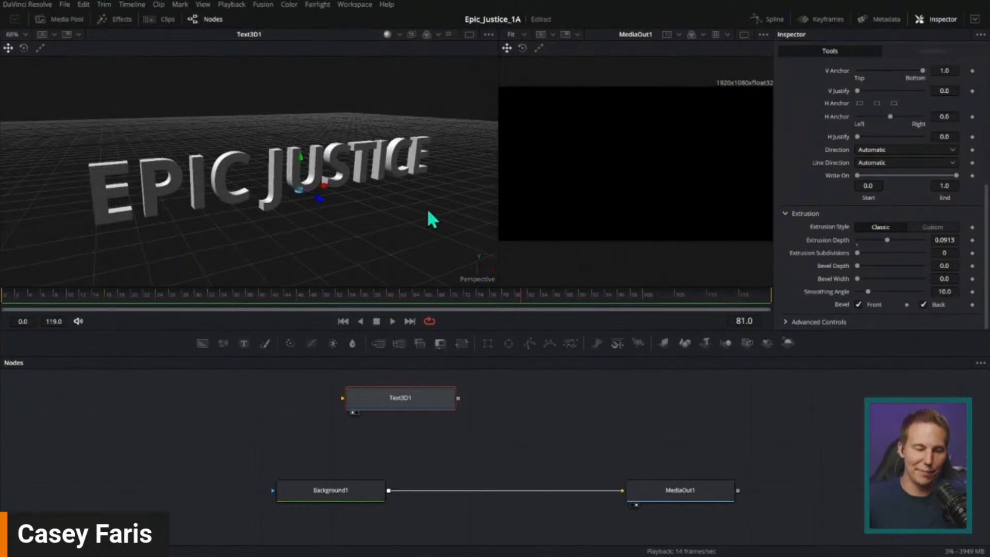
# Try to connect the Text3D1 output directly to the Background1 output
pyautogui.moveTo(347, 221); pyautogui.dragTo(327, 239)
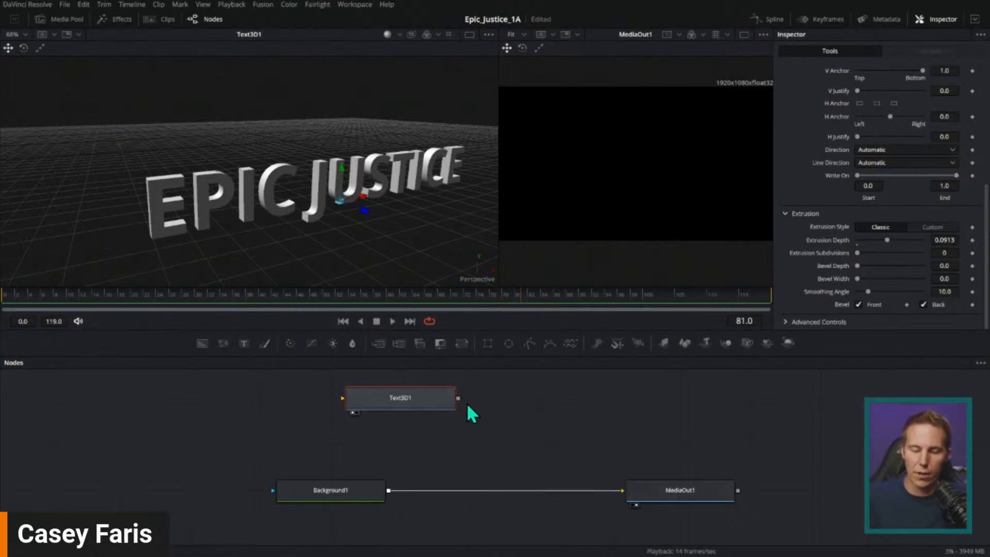
pyautogui.moveTo(458, 399); pyautogui.dragTo(389, 496)
pyautogui.moveTo(457, 402); pyautogui.dragTo(387, 494)
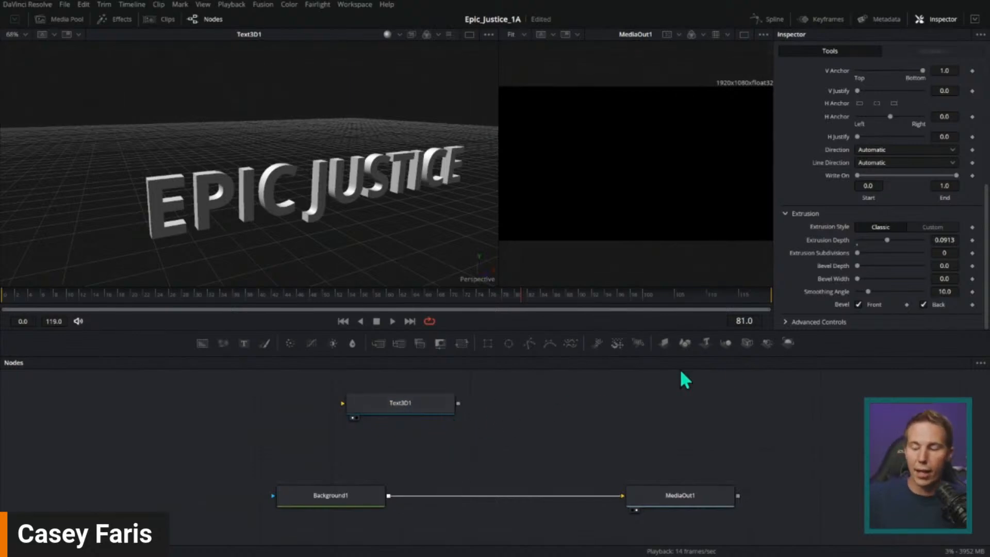
# Add a Renderer3D node after Text3D1, merge it over Background1 and space MediaOut1 away from the new Merge node
pyautogui.moveTo(791, 343); pyautogui.dragTo(608, 403)
pyautogui.moveTo(458, 403); pyautogui.dragTo(388, 496)
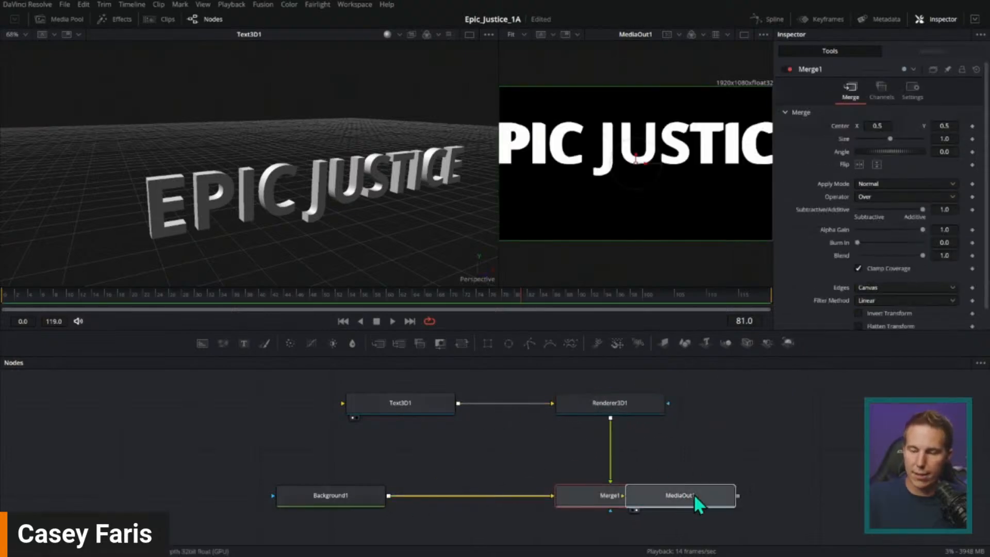
pyautogui.moveTo(694, 494); pyautogui.dragTo(763, 495)
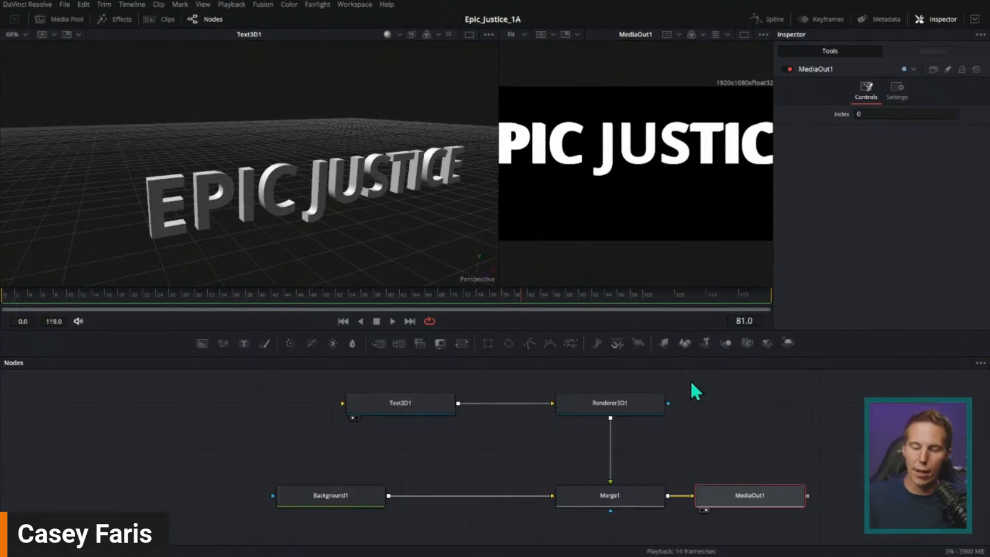
# Delete the Renderer3D1 node between Text3D1 and Merge1
pyautogui.click(658, 406)
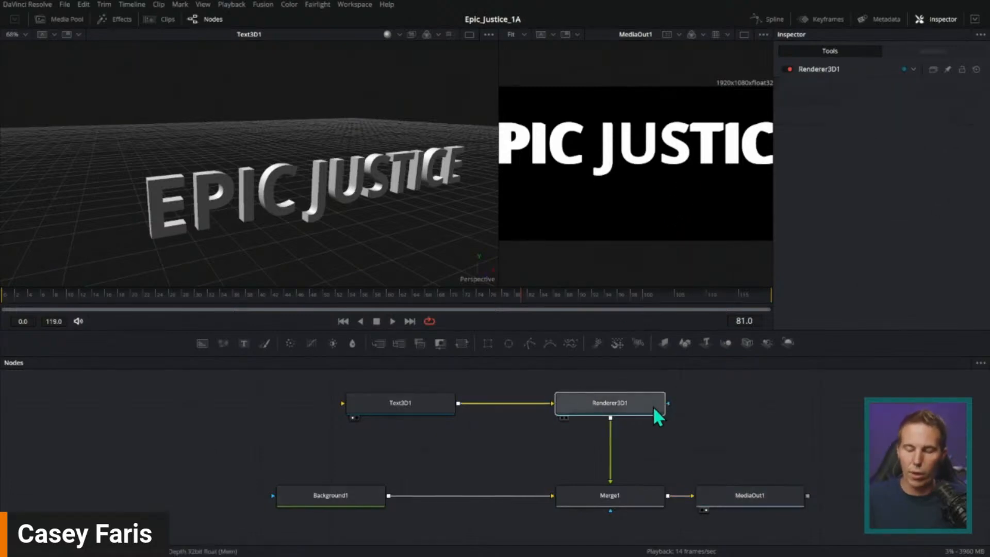
pyautogui.press('Delete')
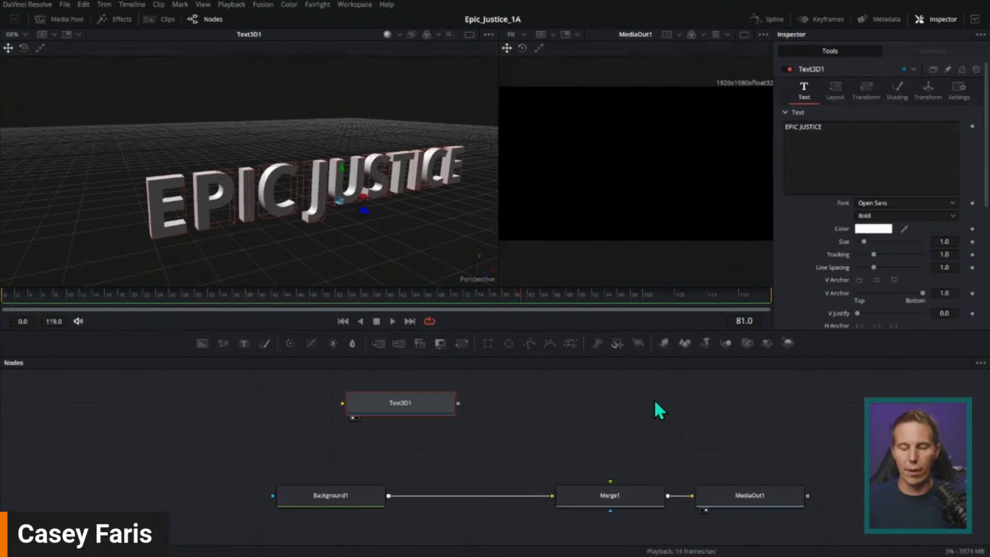
pyautogui.click(651, 411)
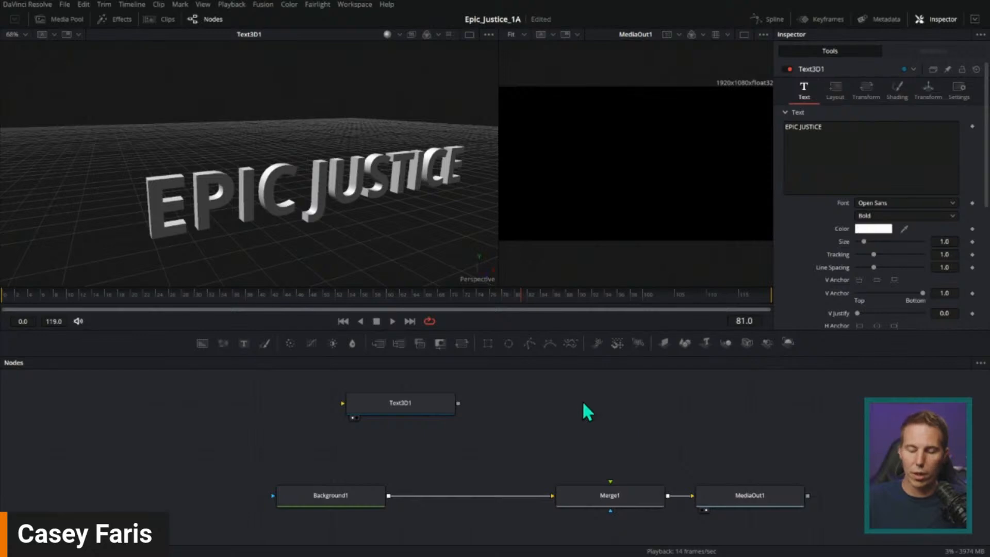
# Add a uRenderer node above Merge1 and move Text3D1 away from it to make room between them
pyautogui.hotkey('shift', 'space')
pyautogui.write('xf')
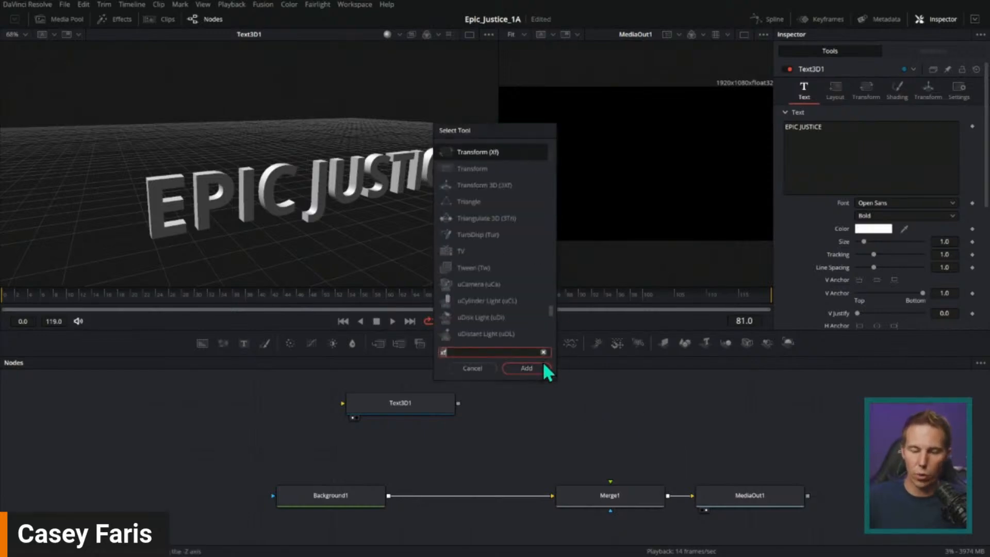
pyautogui.press('BackSpace')
pyautogui.press('BackSpace')
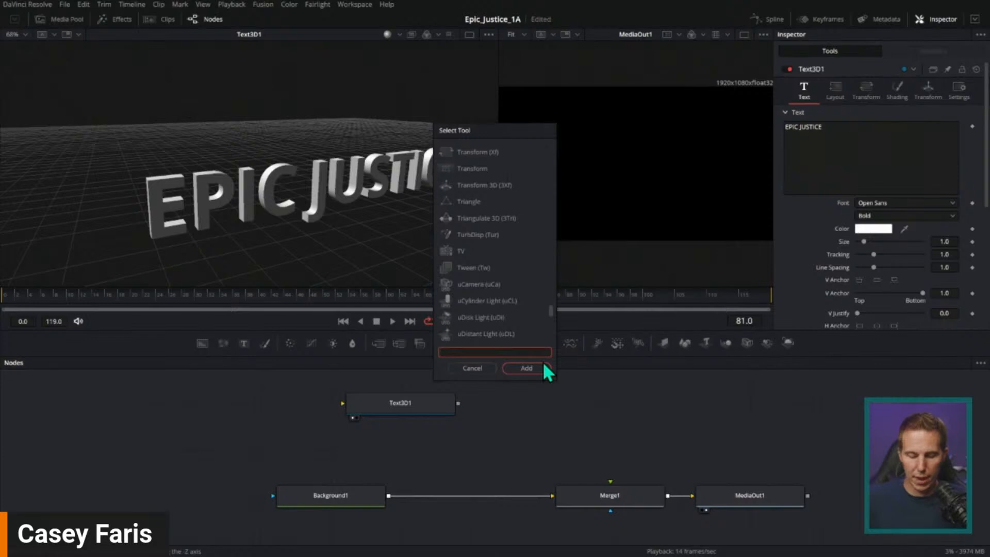
pyautogui.write('UREN')
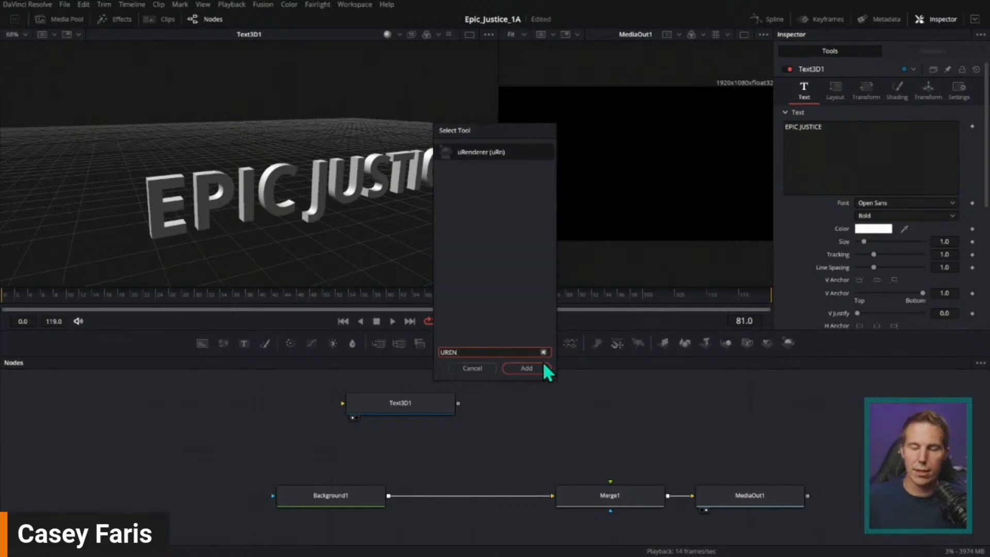
pyautogui.click(531, 370)
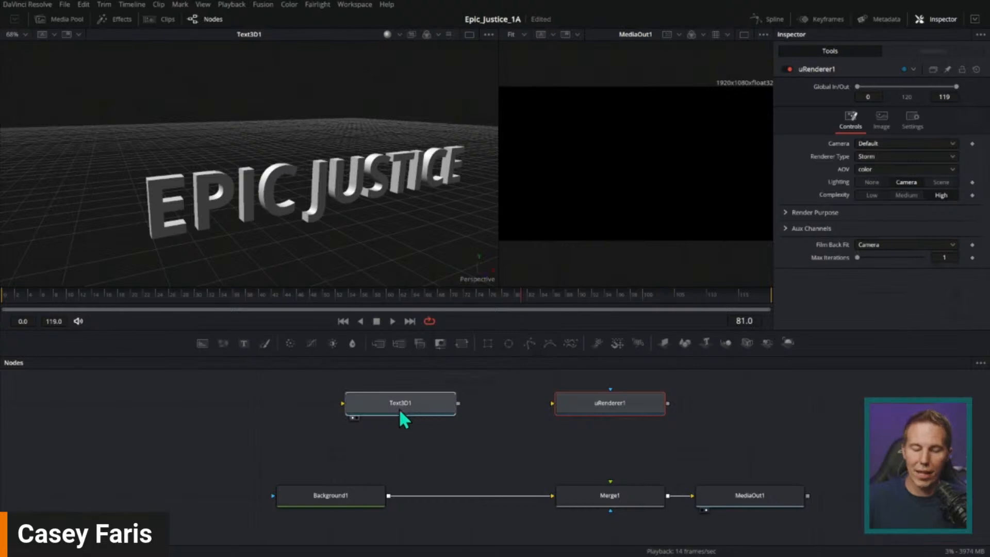
pyautogui.moveTo(398, 407); pyautogui.dragTo(328, 407)
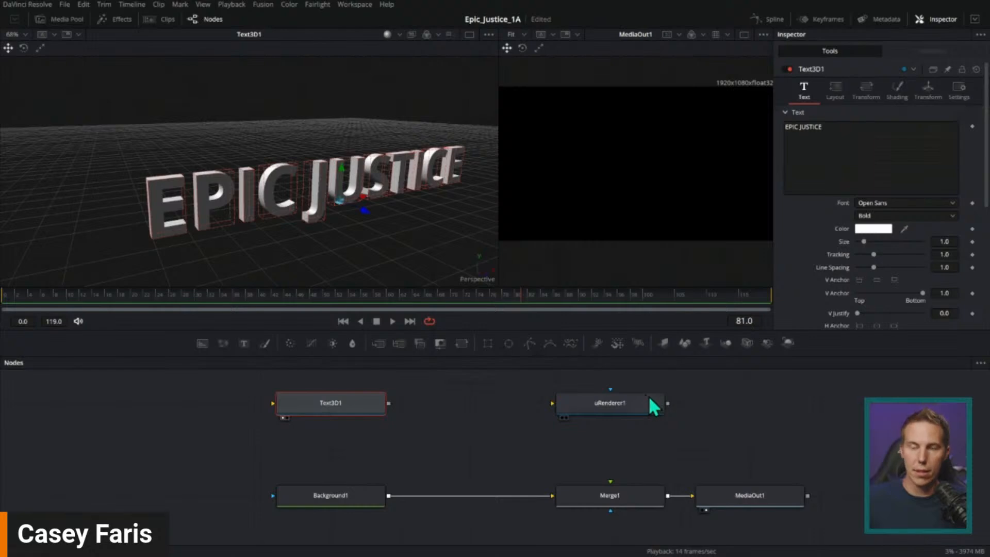
# Add a uMerge node between Text3D1 and uRenderer1
pyautogui.click(449, 412)
pyautogui.hotkey('shift', 'space')
pyautogui.write('UREN')
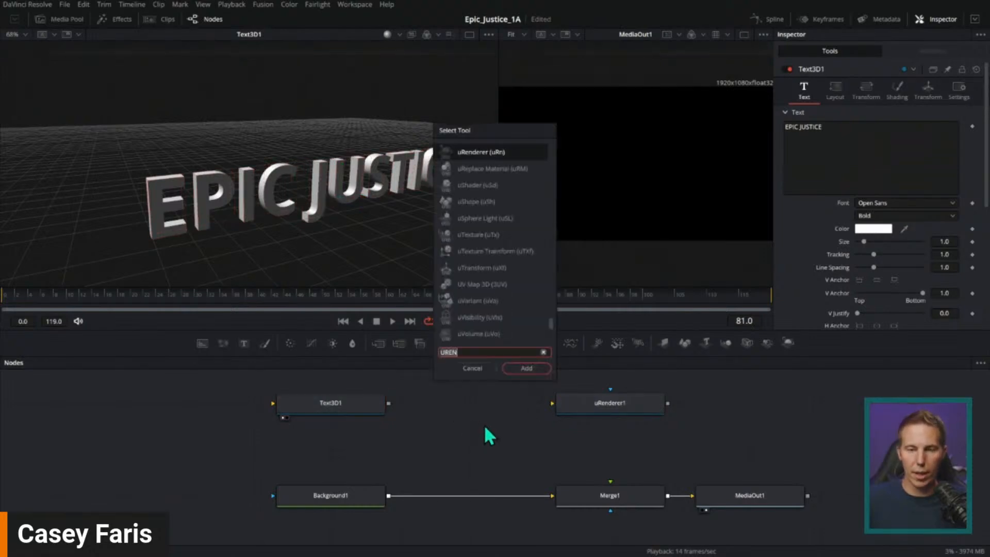
pyautogui.press('BackSpace')
pyautogui.press('BackSpace')
pyautogui.press('BackSpace')
pyautogui.write('MERGE')
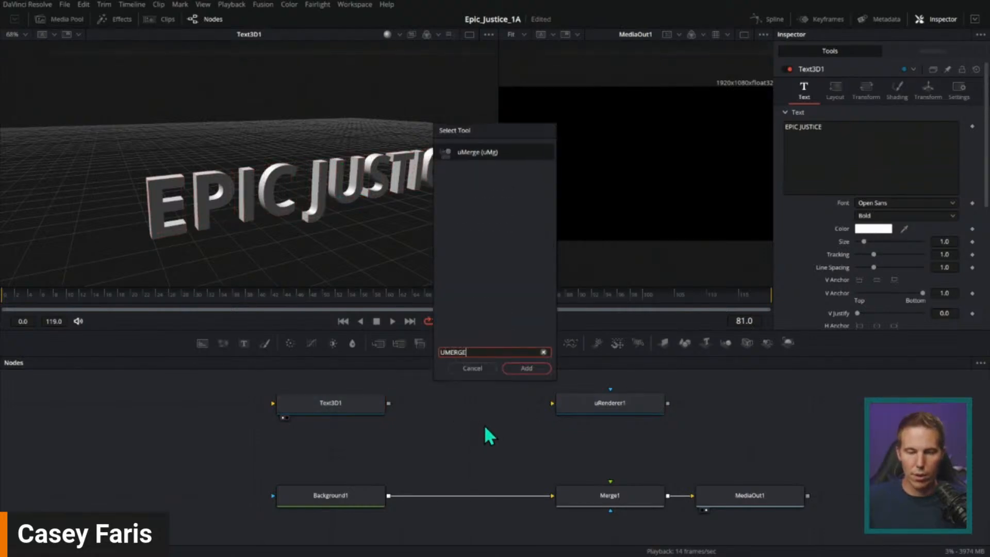
pyautogui.press('Return')
# Connect Text3D1 through uMerge1 to uRenderer1 and feed the rendered title into the foreground of Merge1
pyautogui.moveTo(389, 403); pyautogui.dragTo(583, 409)
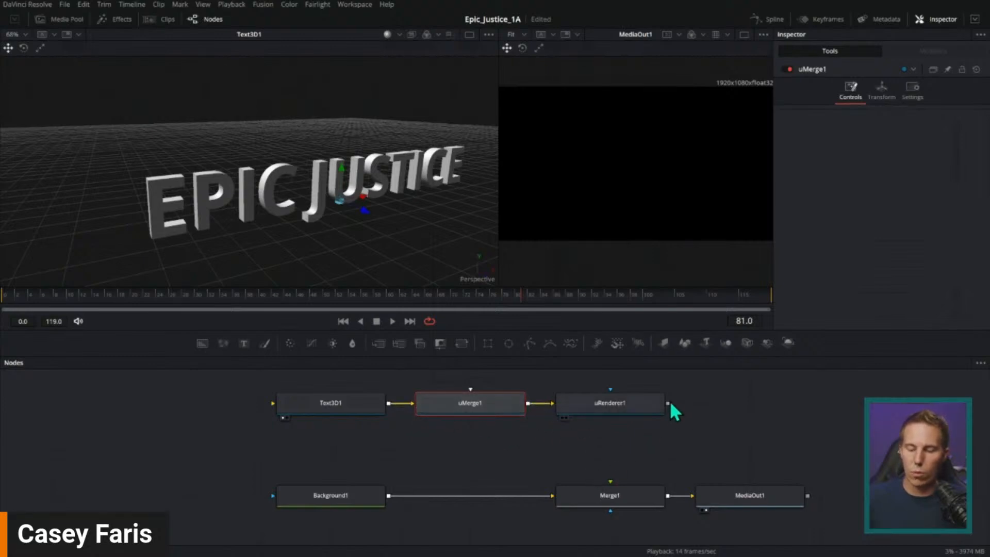
pyautogui.moveTo(671, 404); pyautogui.dragTo(639, 481)
pyautogui.moveTo(669, 403); pyautogui.dragTo(656, 483)
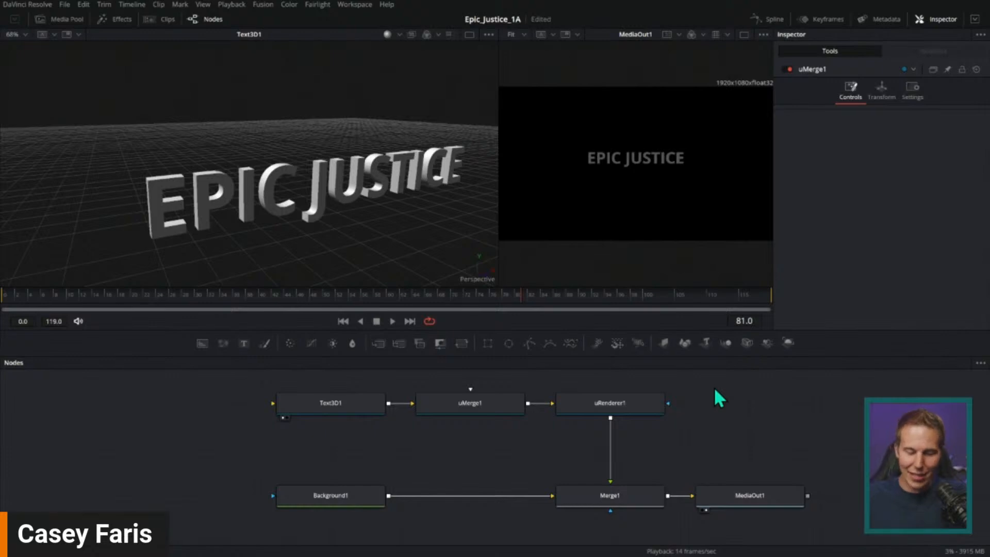
# Change the font of the Text3D1 title to Santello Regular
pyautogui.click(359, 407)
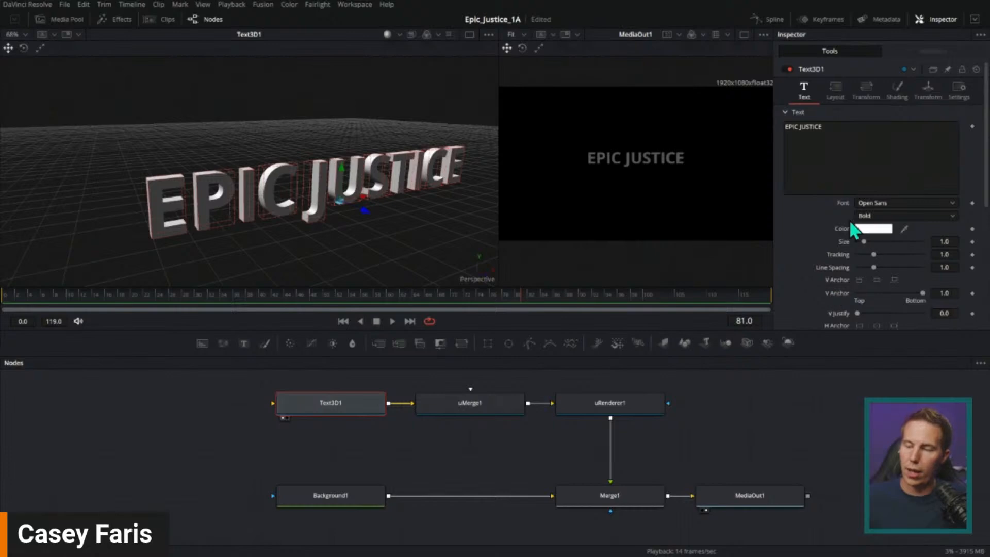
pyautogui.click(895, 204)
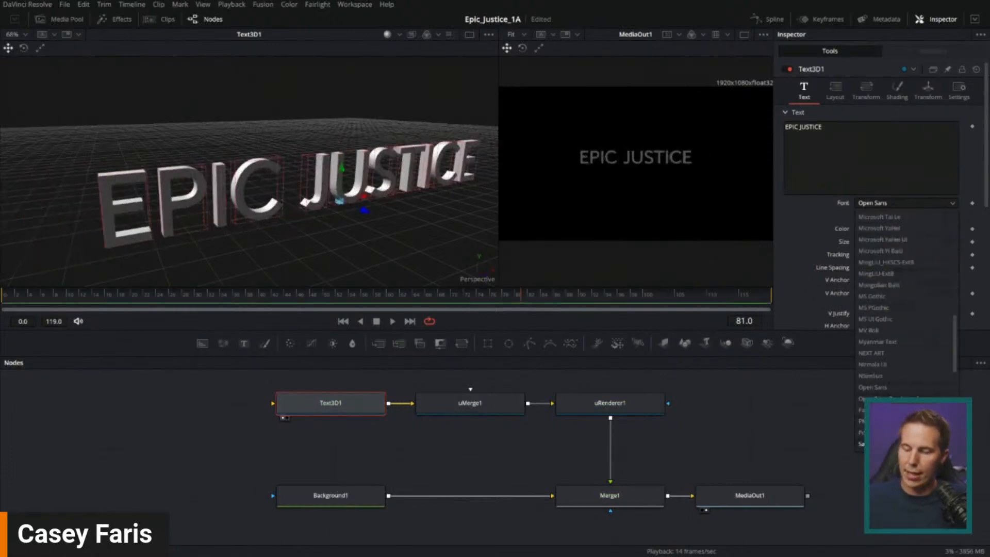
pyautogui.click(876, 443)
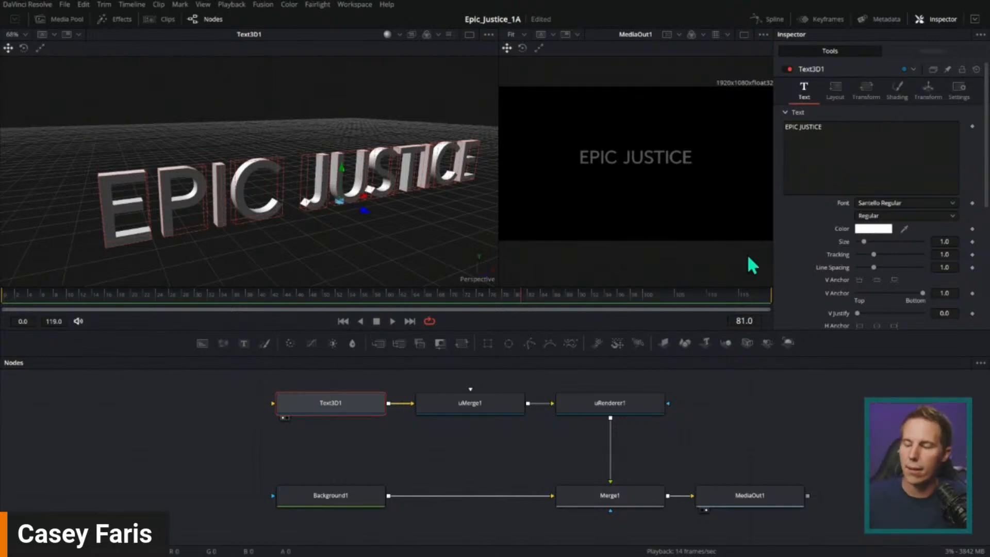
# Enlarge the MediaOut1 viewer and spread the title's letters apart with a tracking of about 1.199
pyautogui.scroll(-4, 825, 287)
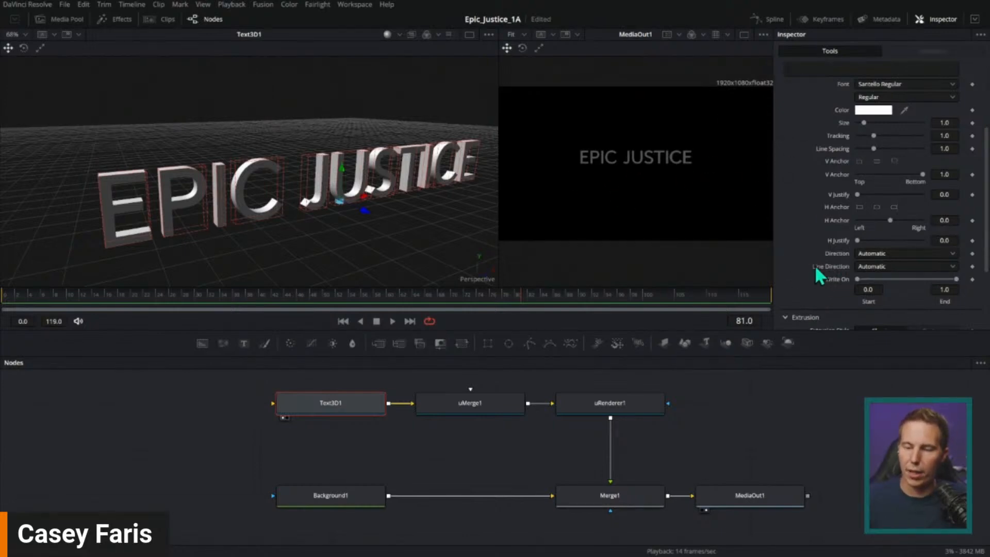
pyautogui.scroll(-1, 830, 286)
pyautogui.scroll(3, 812, 309)
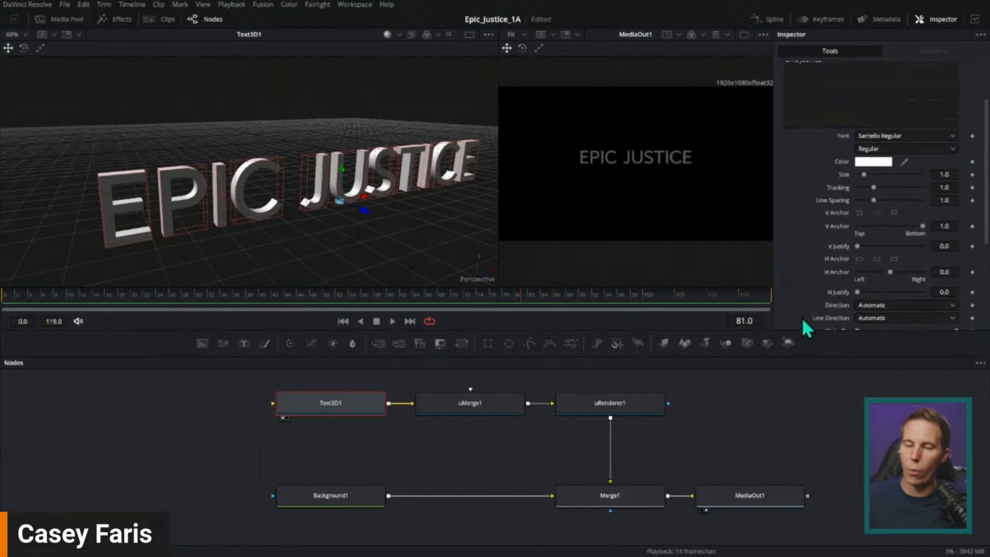
pyautogui.moveTo(500, 217); pyautogui.dragTo(255, 249)
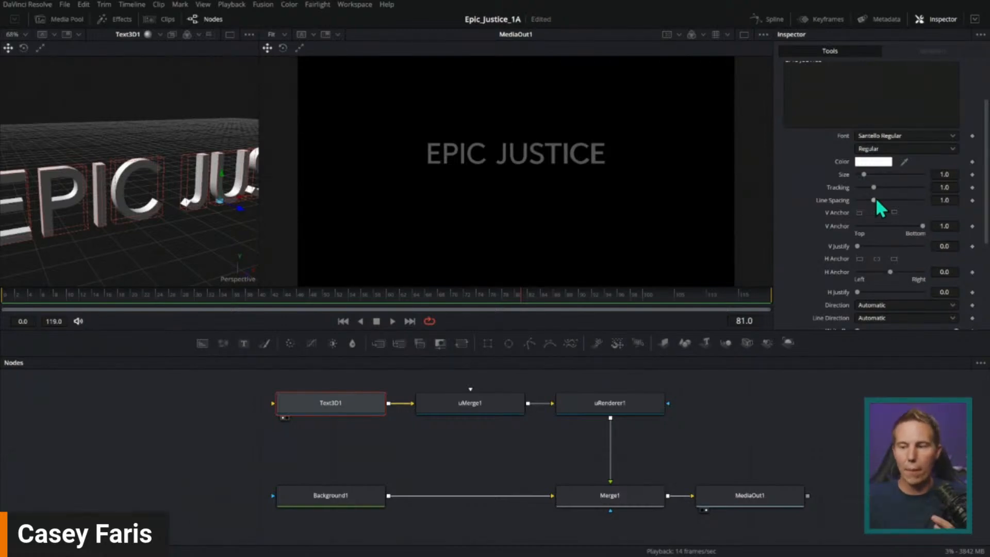
pyautogui.moveTo(874, 186); pyautogui.dragTo(876, 187)
pyautogui.moveTo(941, 189); pyautogui.dragTo(948, 189)
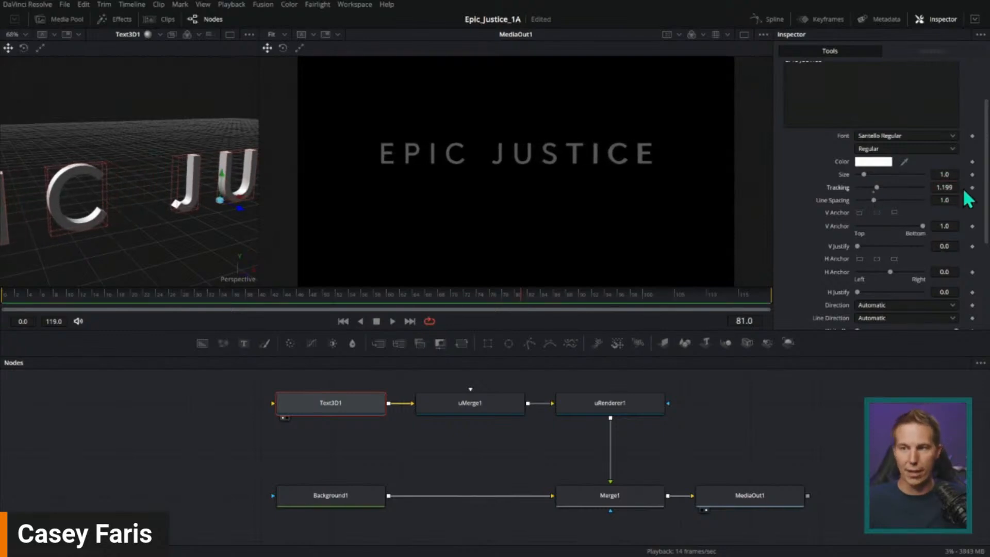
pyautogui.hotkey('alt', 'Tab')
pyautogui.hotkey('alt', 'Tab')
pyautogui.hotkey('alt', 'Tab')
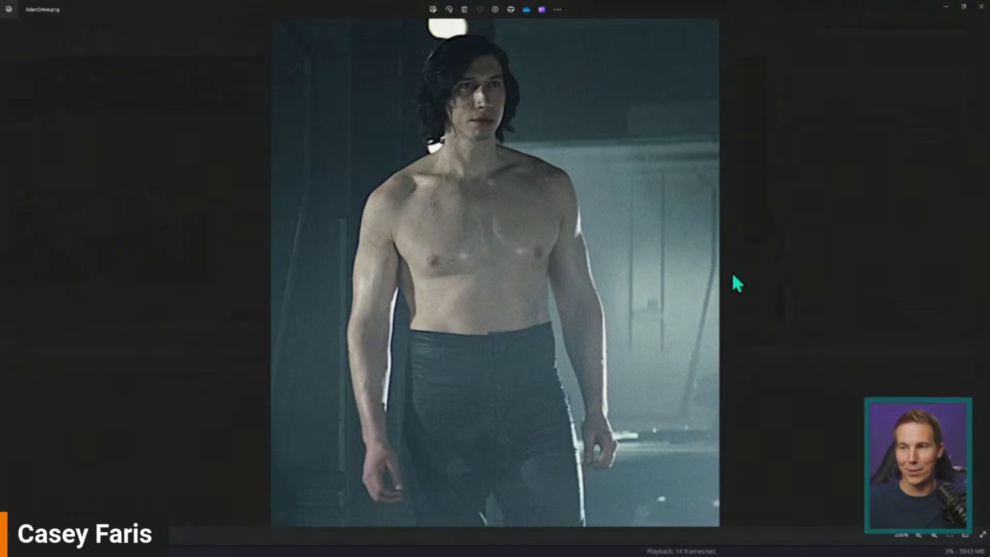
pyautogui.hotkey('alt', 'Tab')
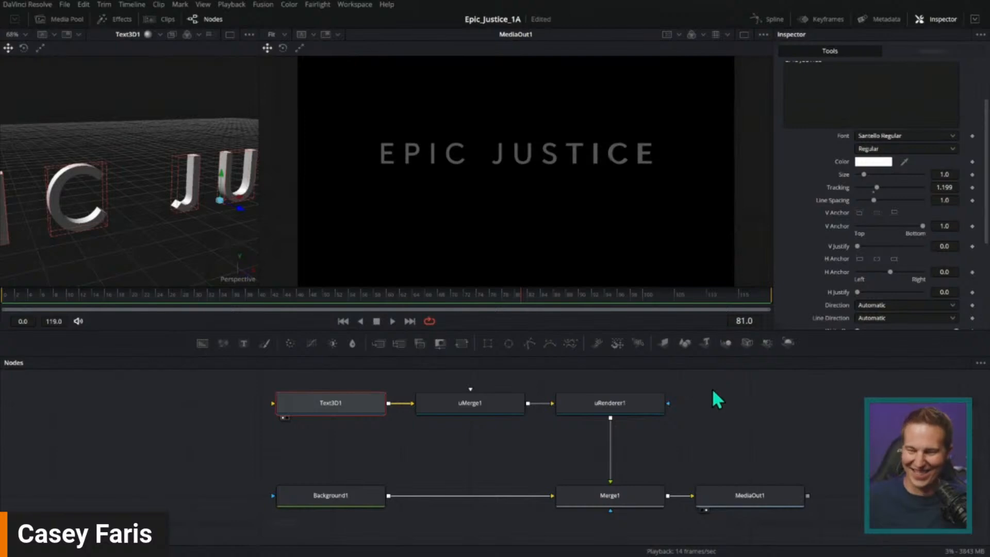
pyautogui.scroll(1, 722, 407)
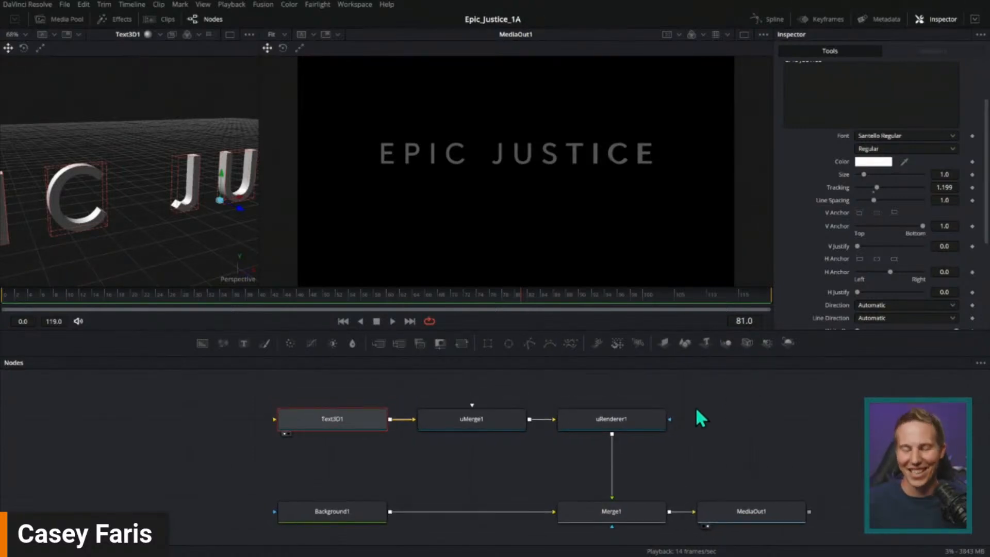
pyautogui.scroll(-2, 696, 232)
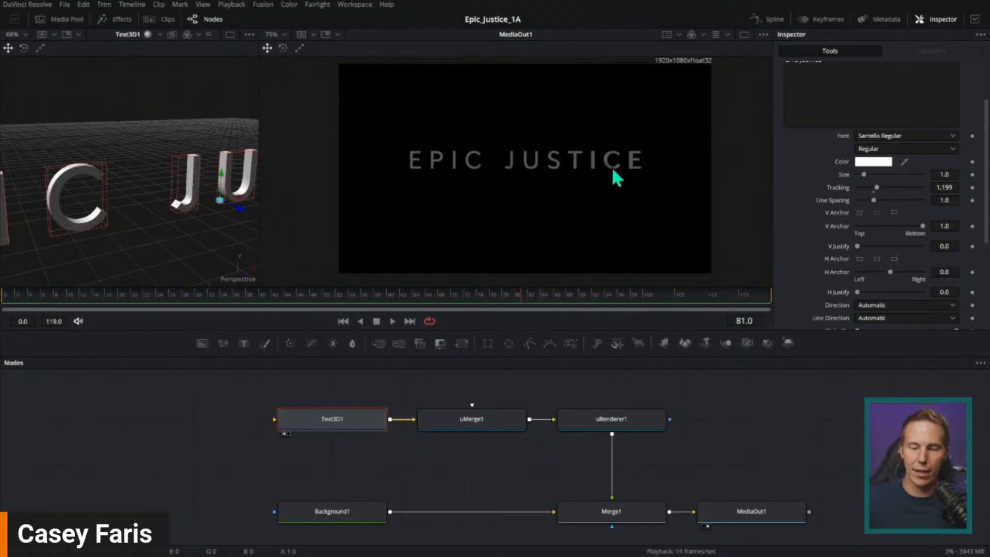
pyautogui.moveTo(617, 67)
pyautogui.mouseDown()
pyautogui.moveTo(617, 147)
pyautogui.moveTo(620, 72)
pyautogui.mouseUp()
pyautogui.moveTo(605, 269)
pyautogui.mouseDown()
pyautogui.moveTo(608, 182)
pyautogui.moveTo(611, 259)
pyautogui.mouseUp()
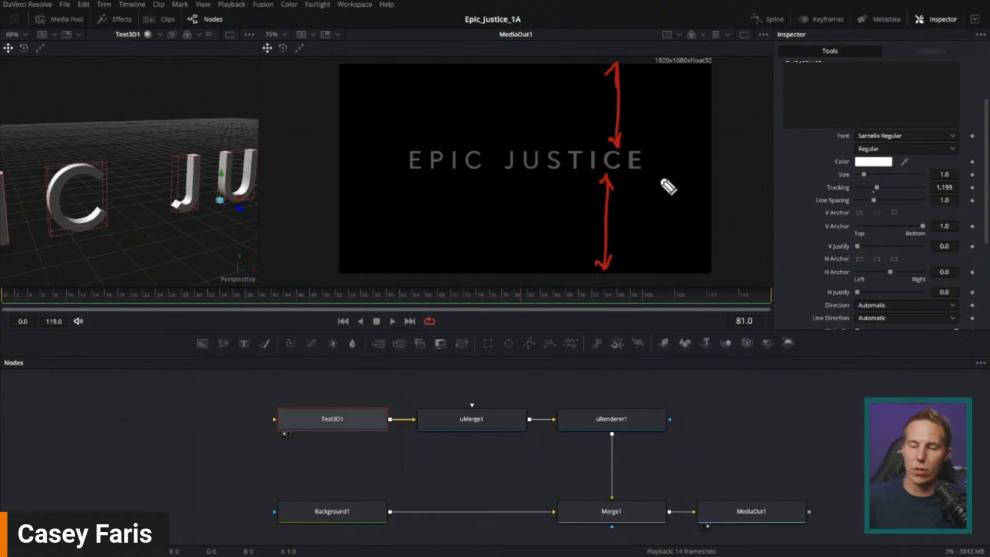
pyautogui.press('Escape')
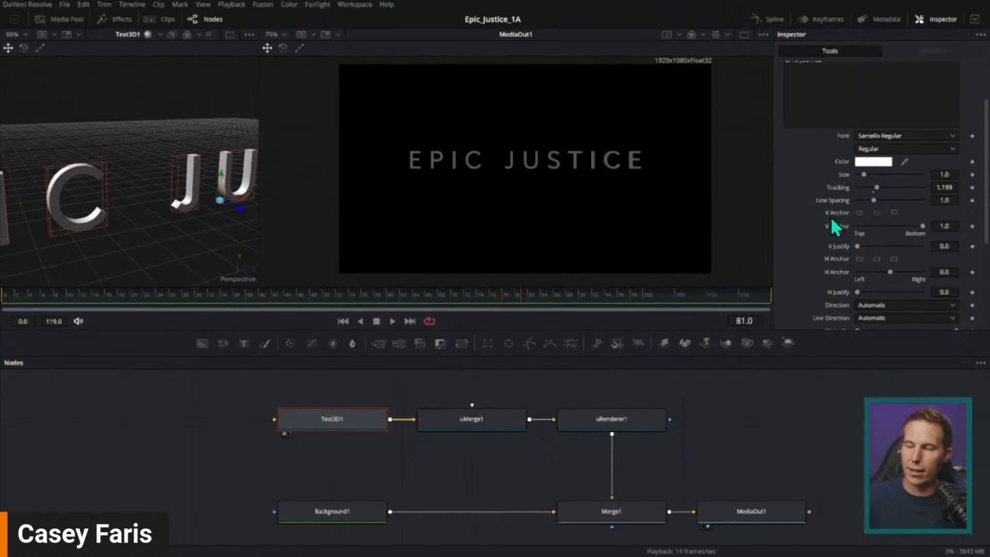
# Centre the 3D title vertically in the frame with a Y translation of about -0.143
pyautogui.scroll(3, 832, 221)
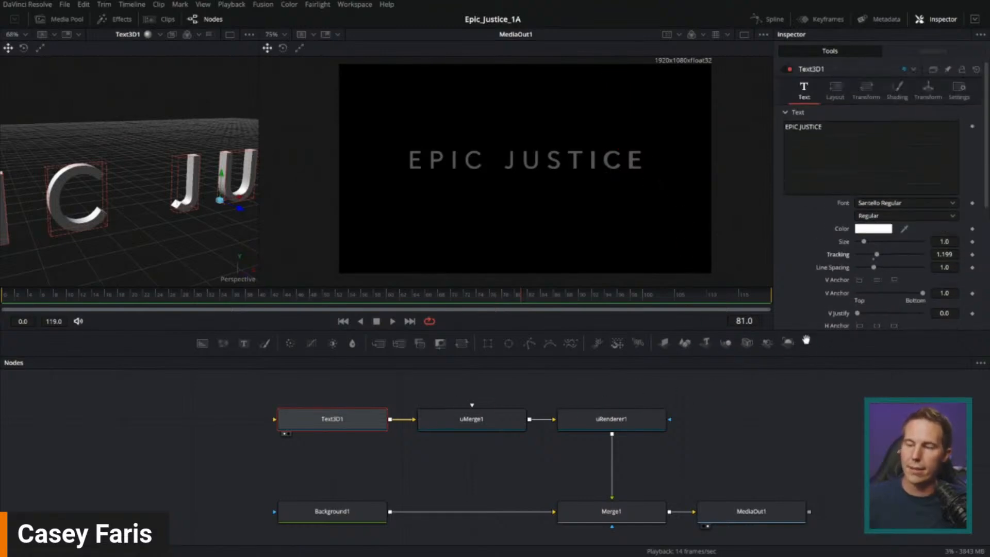
pyautogui.click(927, 98)
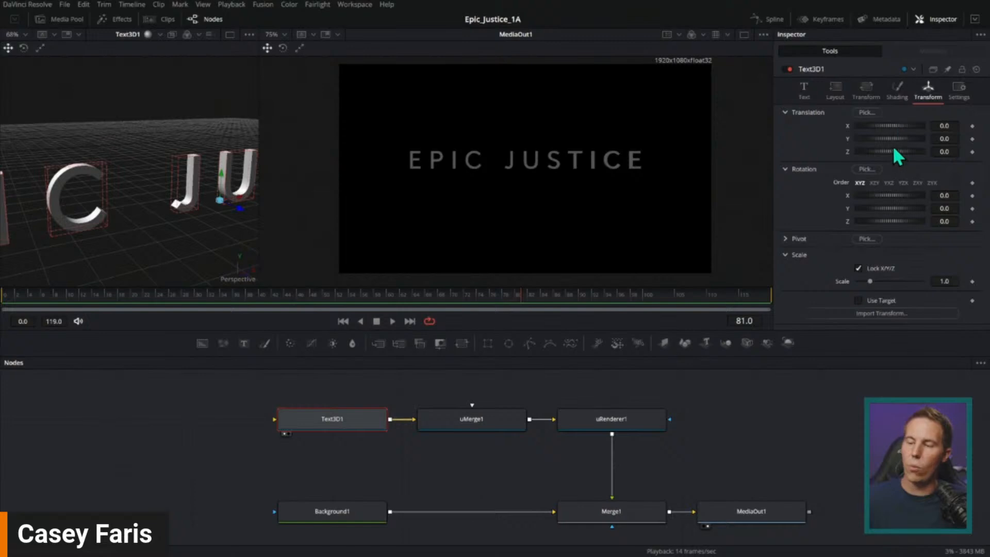
pyautogui.moveTo(899, 139); pyautogui.dragTo(855, 148)
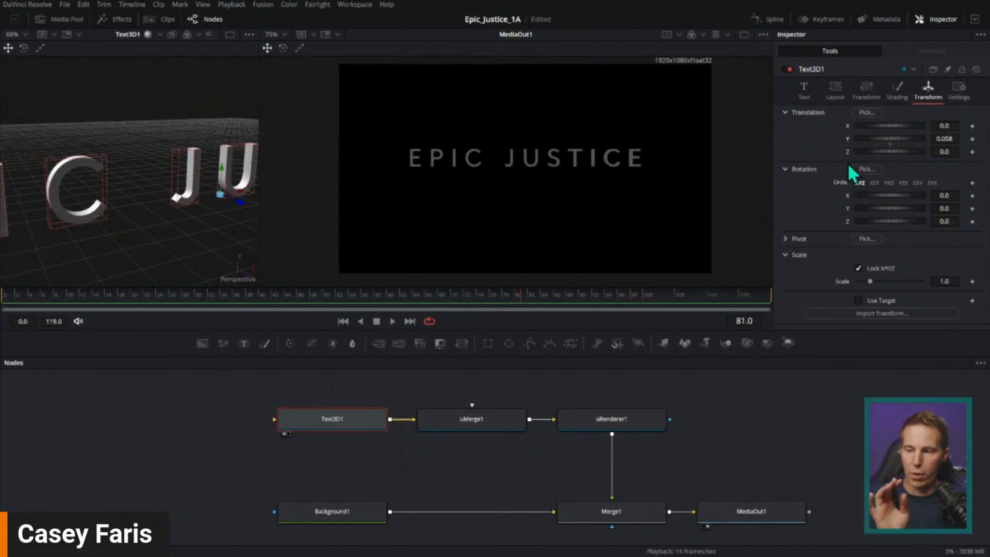
pyautogui.moveTo(945, 139); pyautogui.dragTo(905, 138)
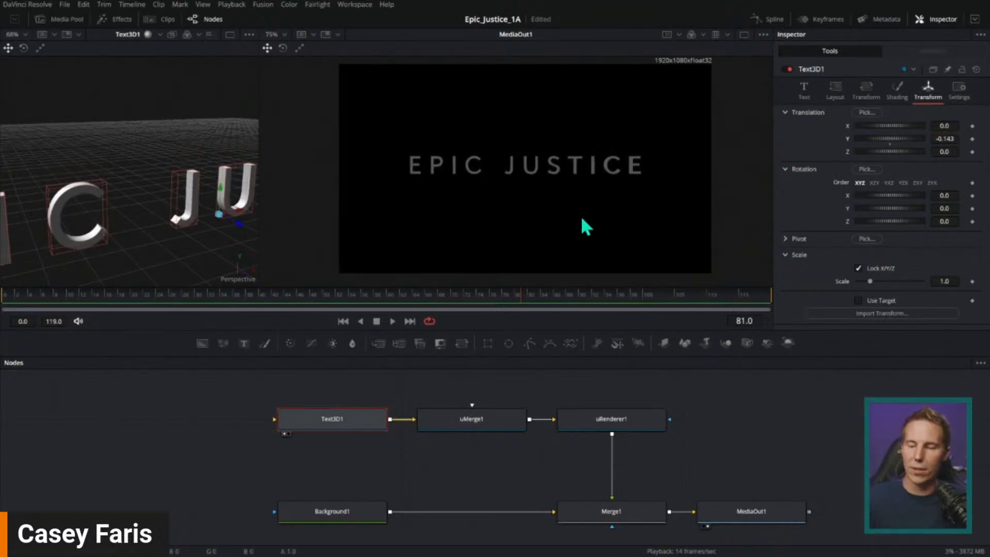
# Widen the title's letter spacing to a tracking of about 1.248
pyautogui.click(803, 91)
pyautogui.moveTo(944, 254); pyautogui.dragTo(962, 254)
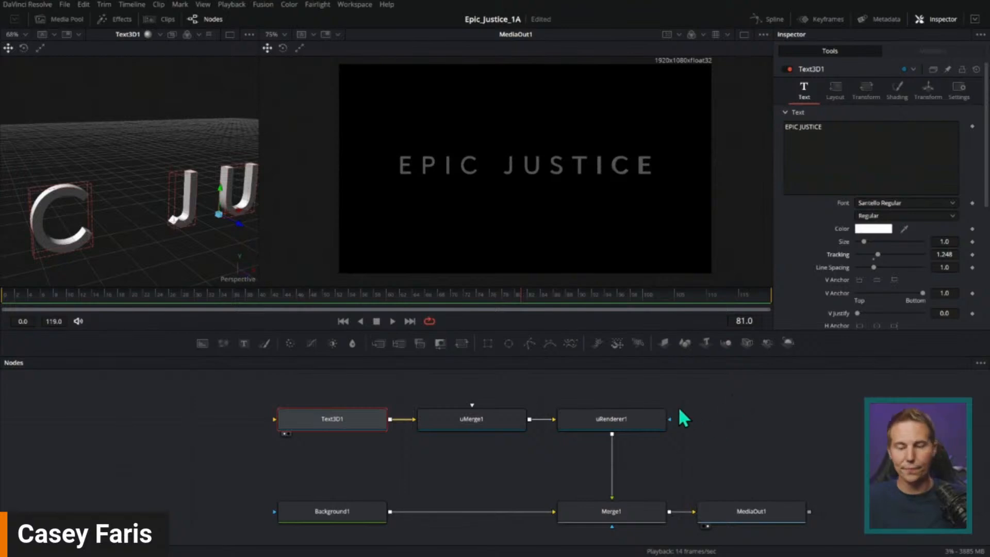
pyautogui.moveTo(702, 418)
pyautogui.mouseDown()
pyautogui.moveTo(740, 404)
pyautogui.moveTo(715, 431)
pyautogui.mouseUp()
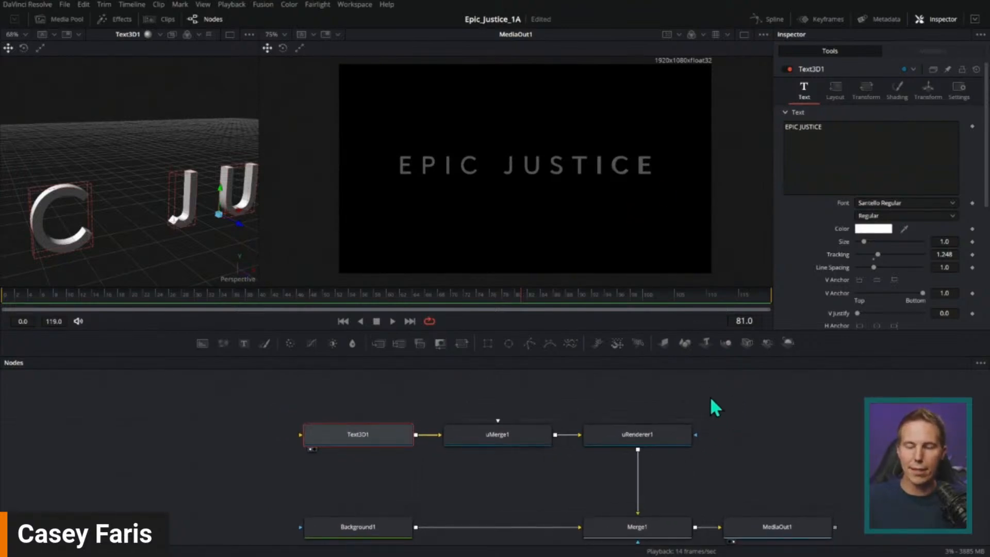
pyautogui.scroll(6, 603, 195)
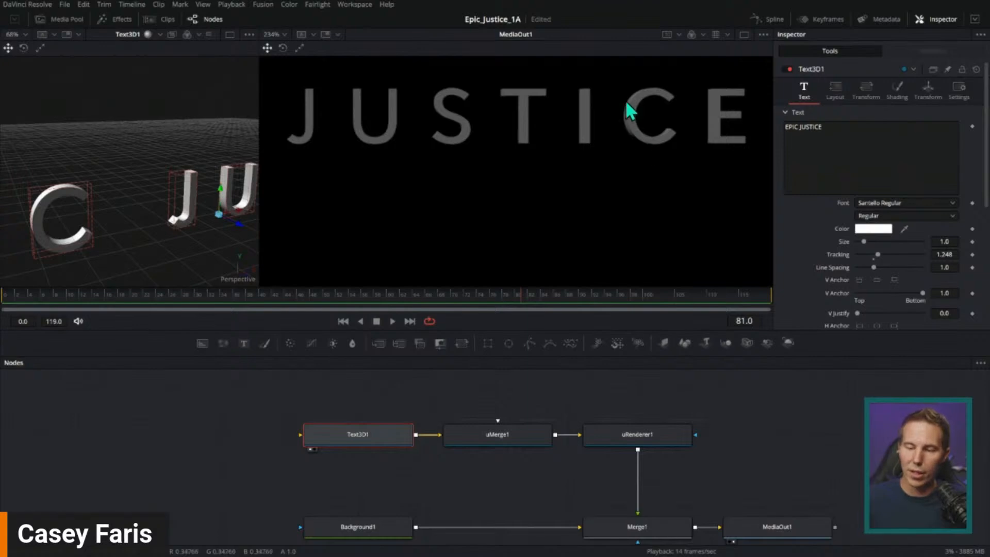
pyautogui.scroll(-4, 660, 210)
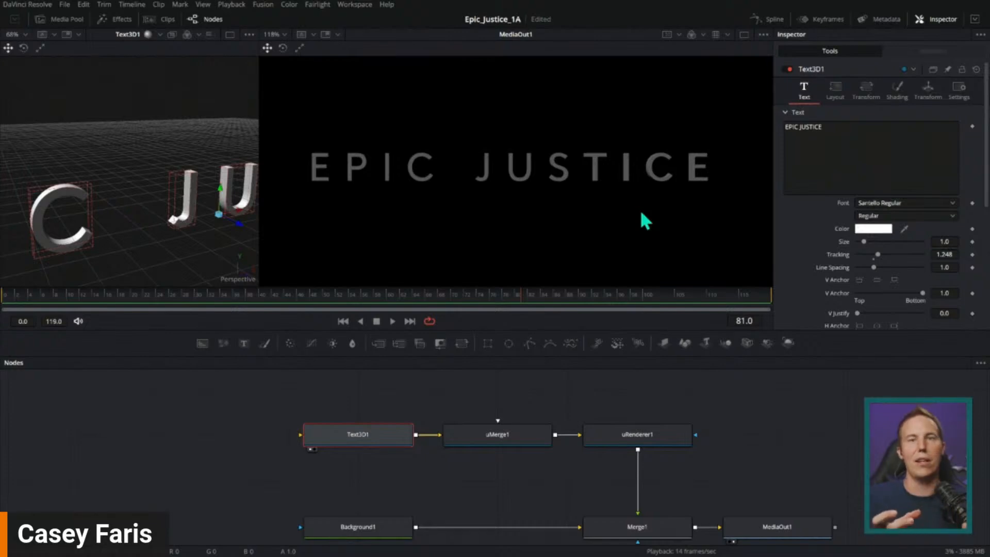
pyautogui.scroll(-3, 618, 211)
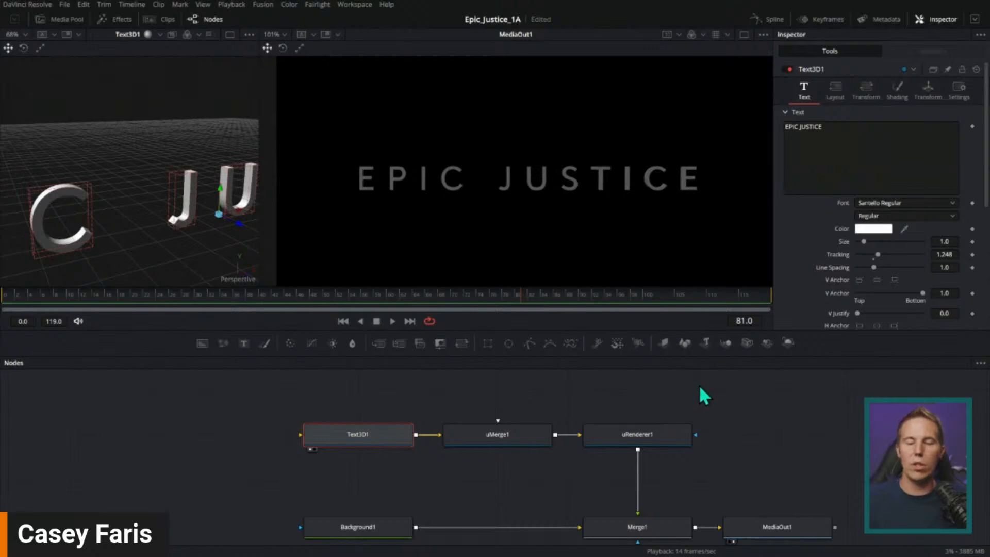
pyautogui.moveTo(612, 398); pyautogui.dragTo(697, 394)
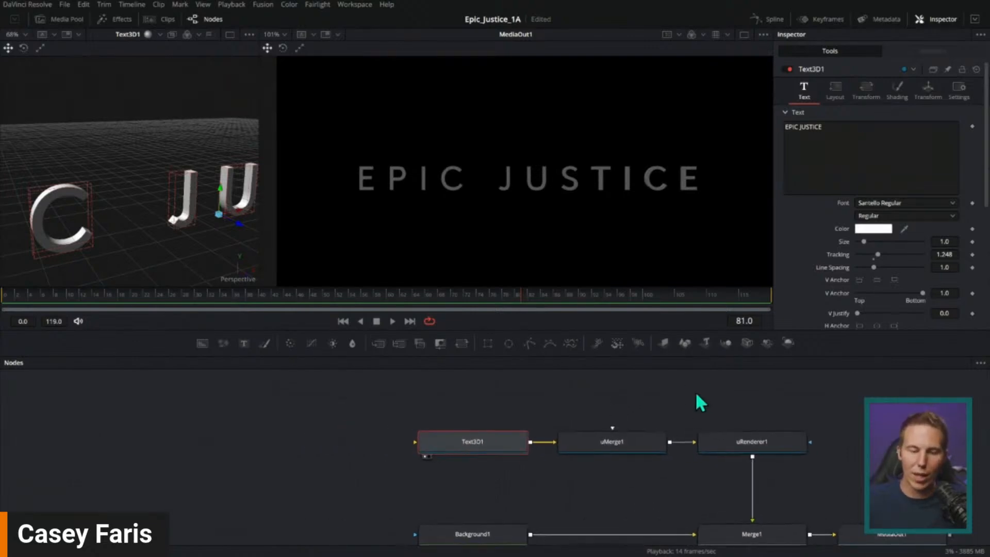
# Bevel the edges of the Text3D1 letters with a bevel depth of about 0.0142 and a slightly increased bevel width
pyautogui.moveTo(191, 202); pyautogui.dragTo(521, 222)
pyautogui.scroll(5, 214, 206)
pyautogui.scroll(-3, 214, 206)
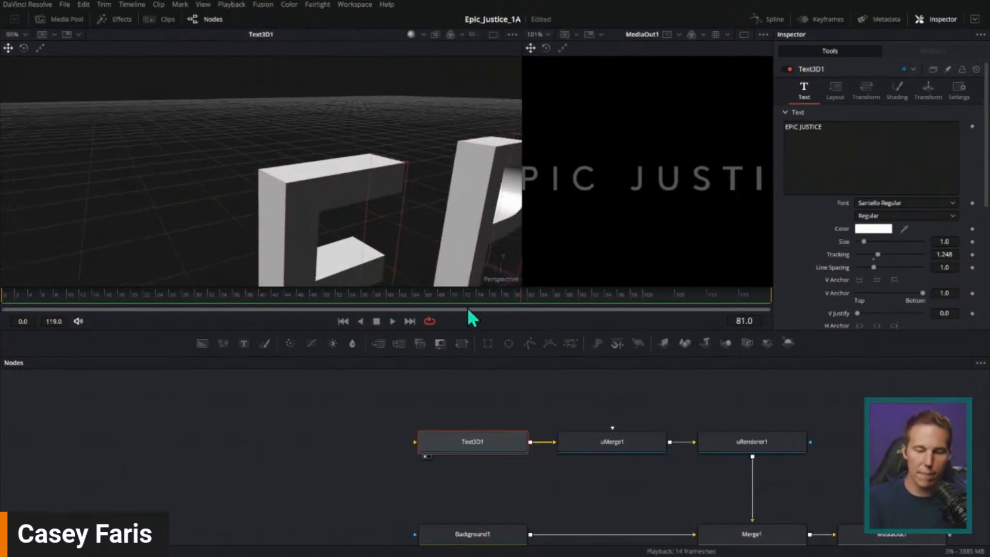
pyautogui.moveTo(489, 326); pyautogui.dragTo(469, 298)
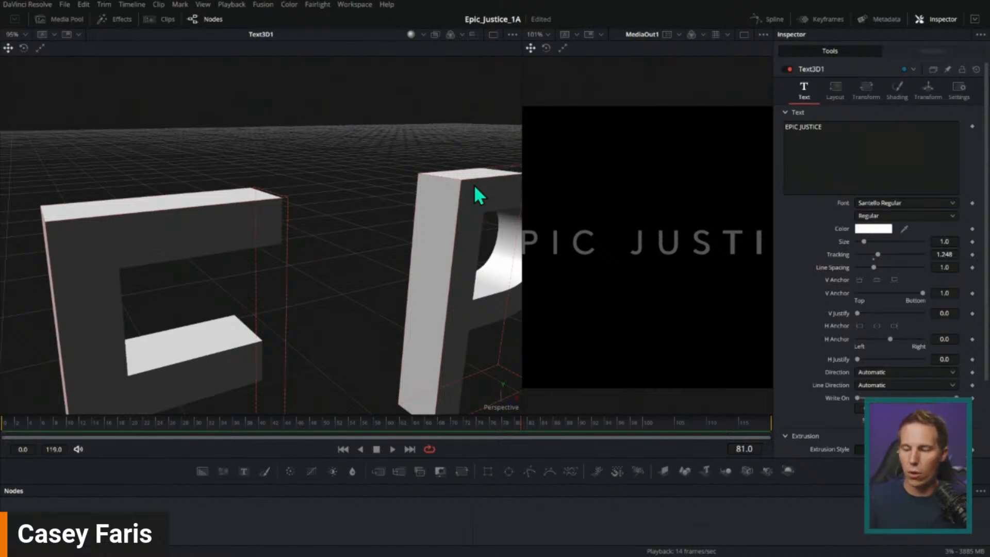
pyautogui.scroll(-3, 816, 380)
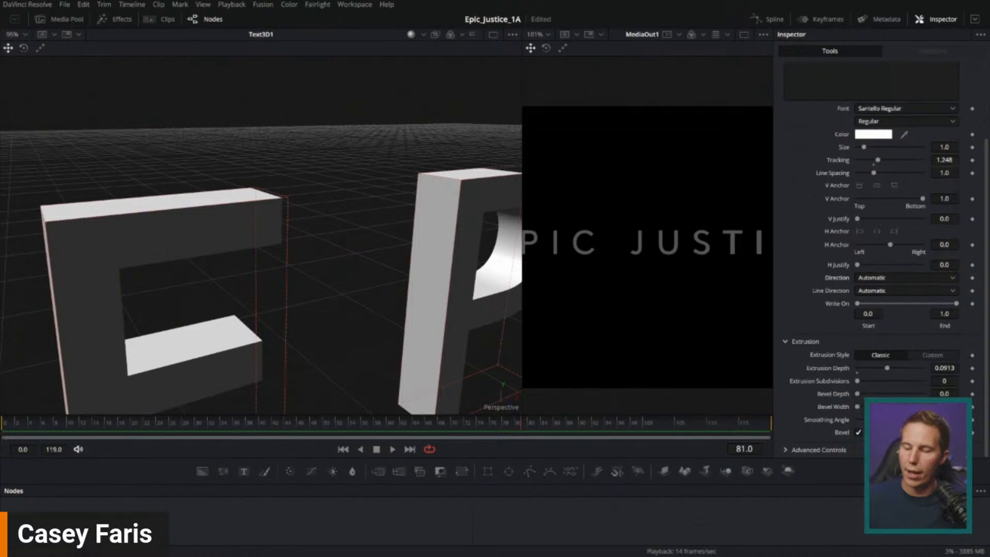
pyautogui.moveTo(857, 393); pyautogui.dragTo(861, 411)
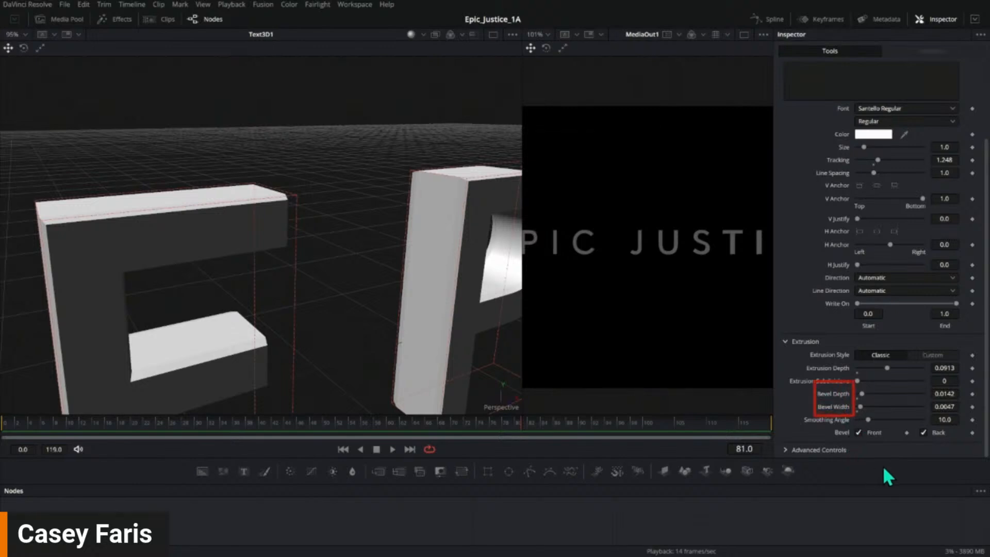
pyautogui.moveTo(860, 406); pyautogui.dragTo(864, 406)
pyautogui.scroll(5, 277, 261)
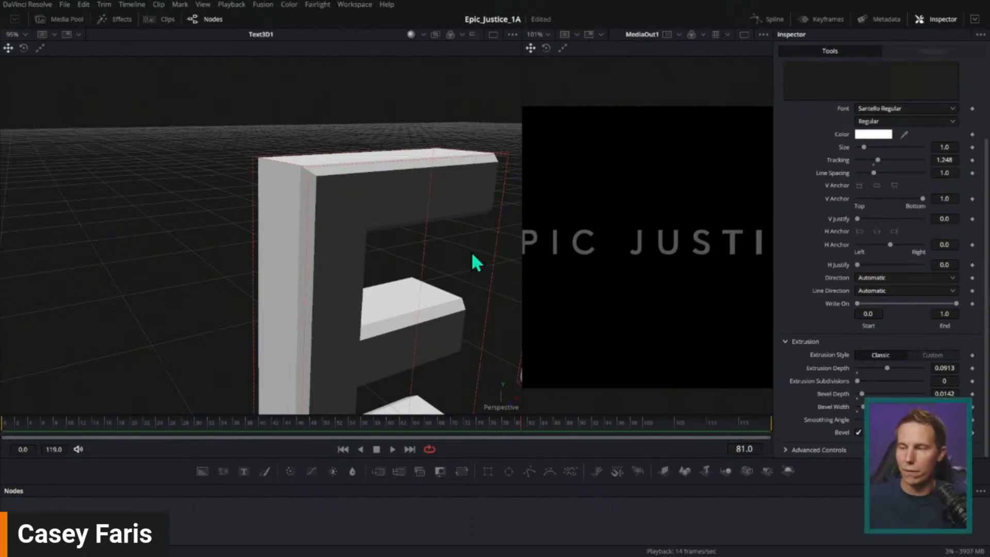
pyautogui.moveTo(472, 253); pyautogui.dragTo(354, 282)
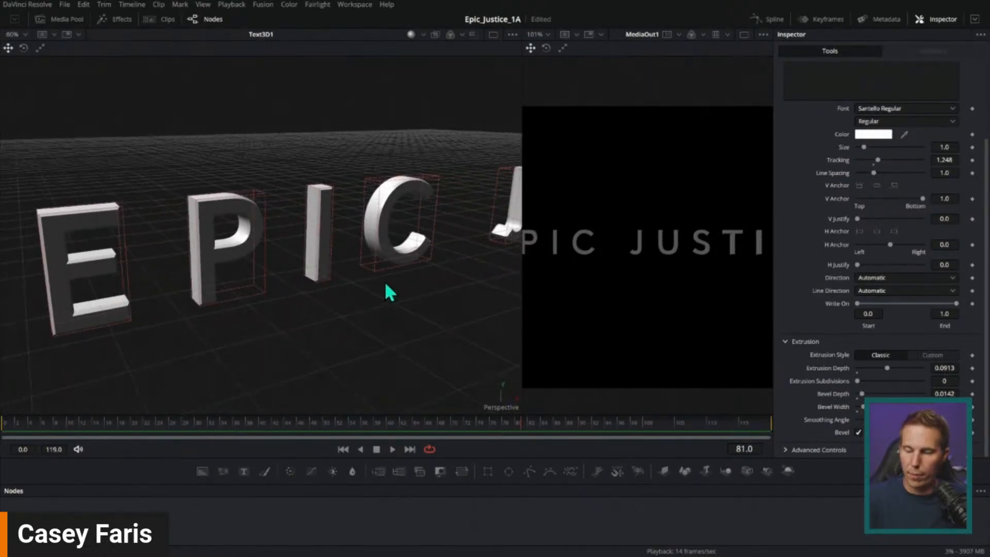
# Enlarge the node graph and the Text3D1 viewer, and move the Text3D1 node farther away from uMerge1
pyautogui.moveTo(520, 295); pyautogui.dragTo(380, 307)
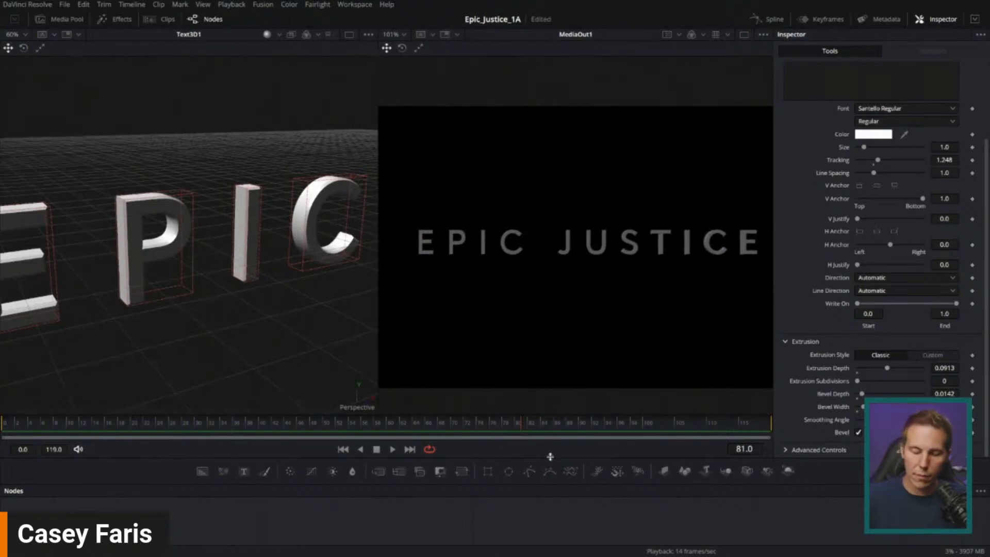
pyautogui.moveTo(553, 482); pyautogui.dragTo(571, 356)
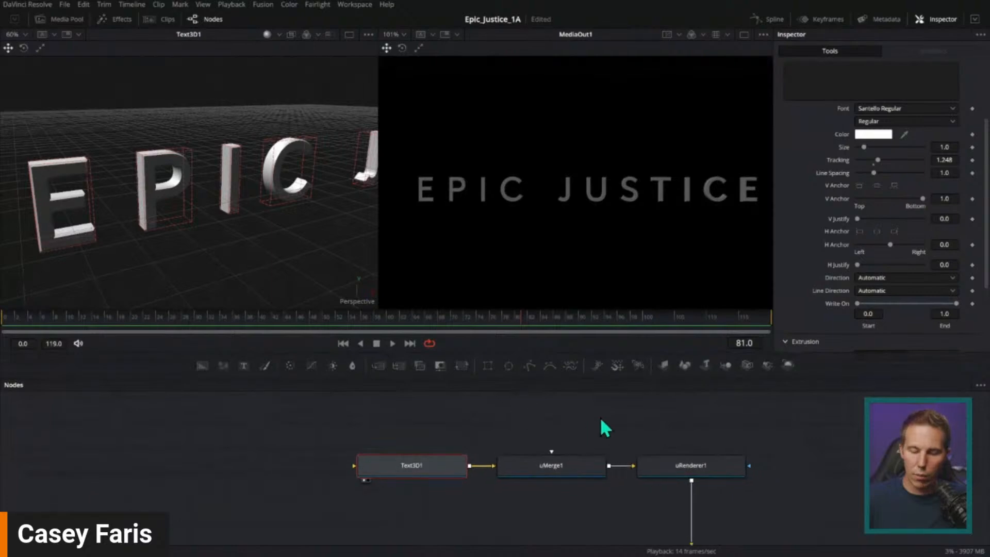
pyautogui.moveTo(377, 220); pyautogui.dragTo(574, 224)
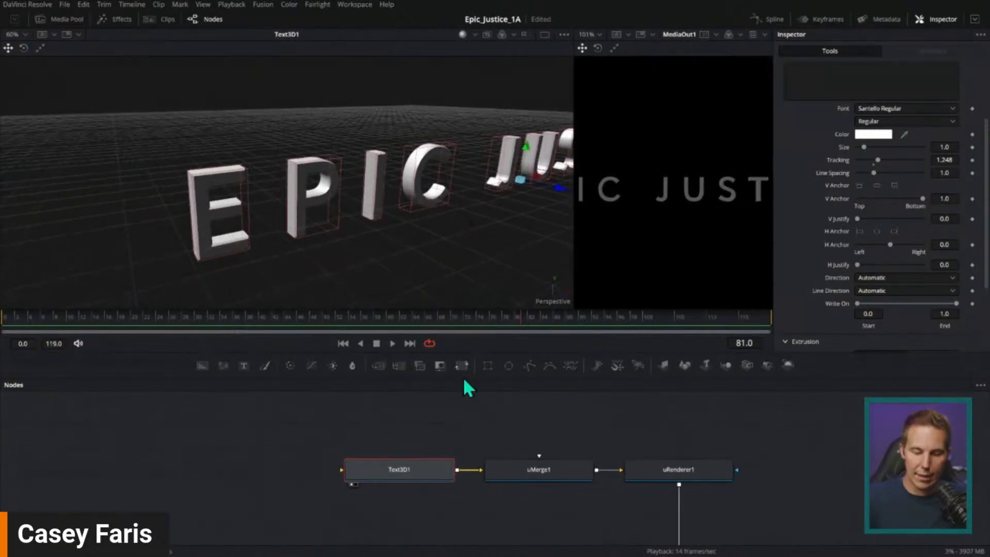
pyautogui.click(526, 419)
pyautogui.moveTo(381, 468); pyautogui.dragTo(243, 469)
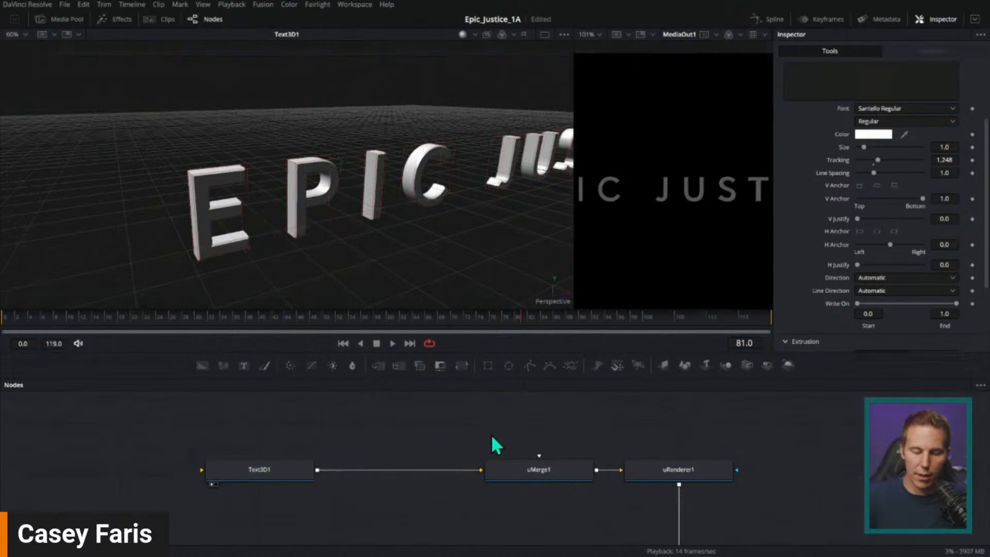
# Copy Text3D1 and paste it as an instance directly above the original node
pyautogui.click(290, 469)
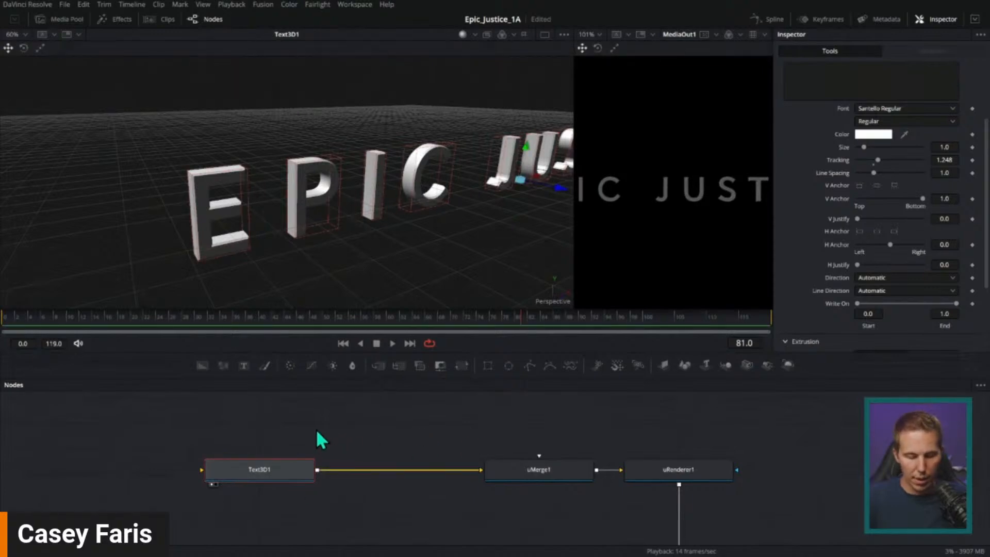
pyautogui.click(246, 418)
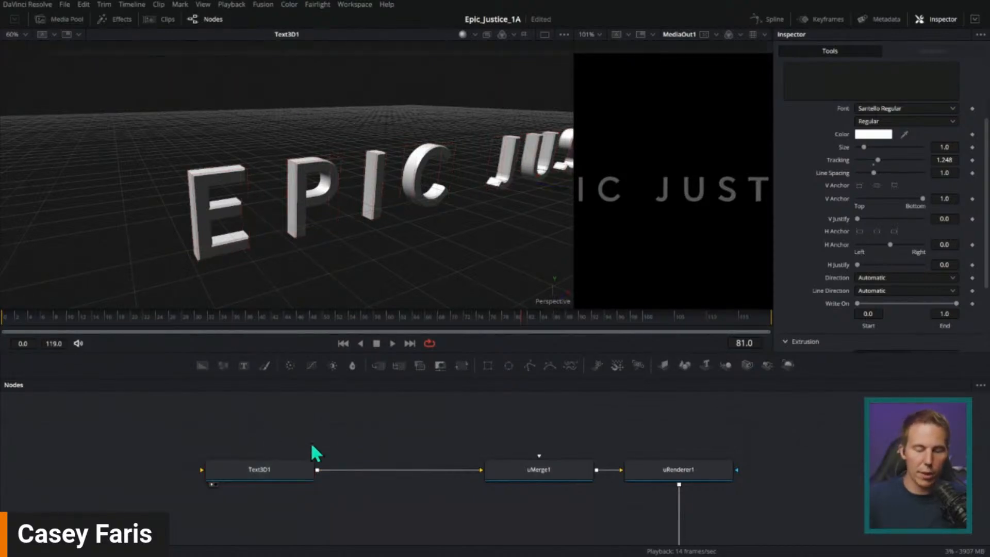
pyautogui.hotkey('ctrl', 'shift', 'v')
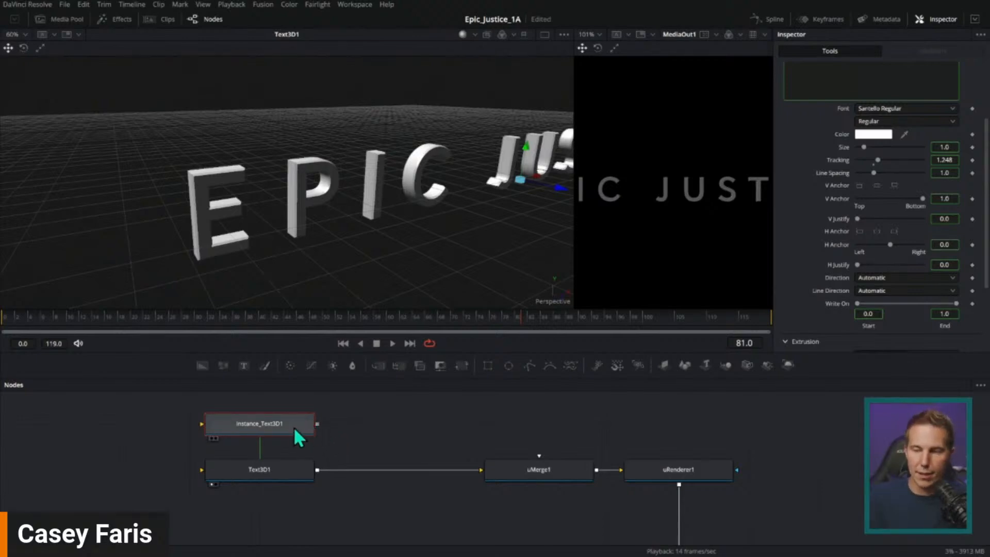
# Show uMerge1 in the 3D viewer and connect Instance_Text3D1 to it
pyautogui.moveTo(490, 253); pyautogui.dragTo(448, 251)
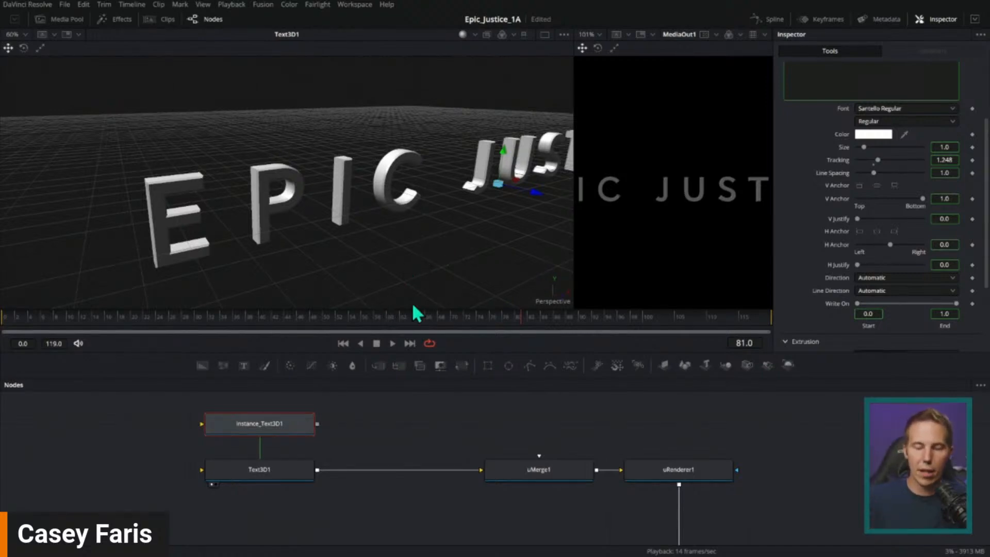
pyautogui.moveTo(503, 153); pyautogui.dragTo(510, 159)
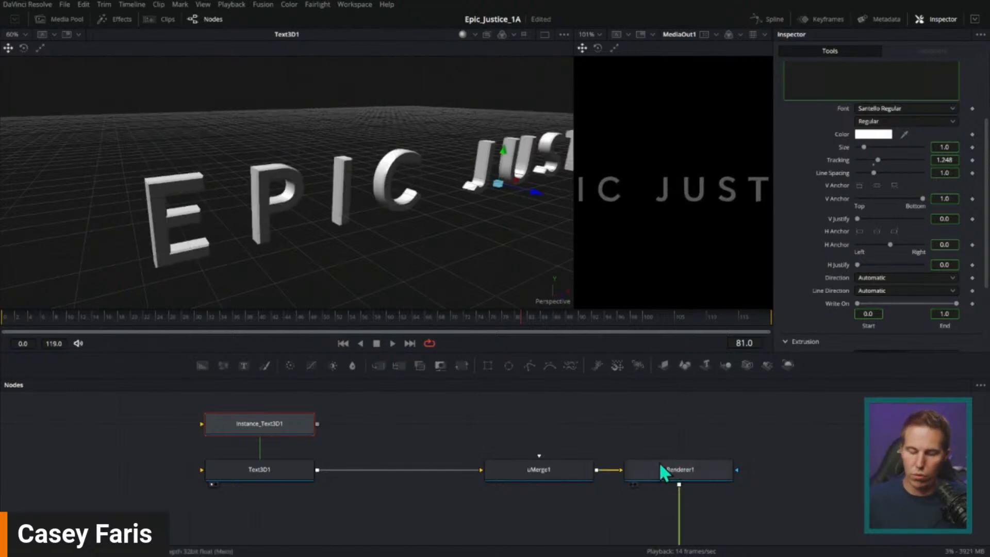
pyautogui.moveTo(539, 470); pyautogui.dragTo(536, 305)
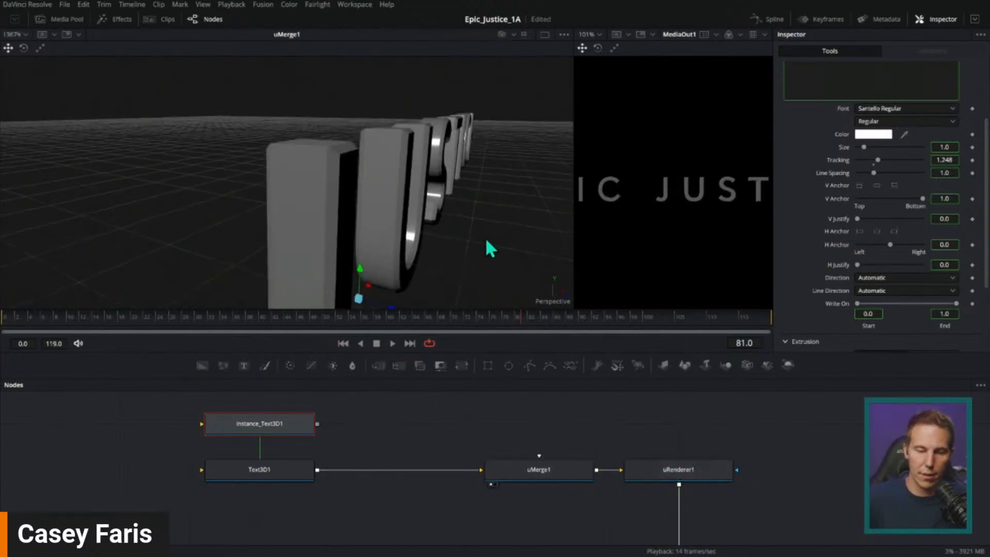
pyautogui.scroll(-5, 451, 218)
pyautogui.moveTo(476, 229); pyautogui.dragTo(455, 225)
pyautogui.moveTo(352, 239); pyautogui.dragTo(353, 186)
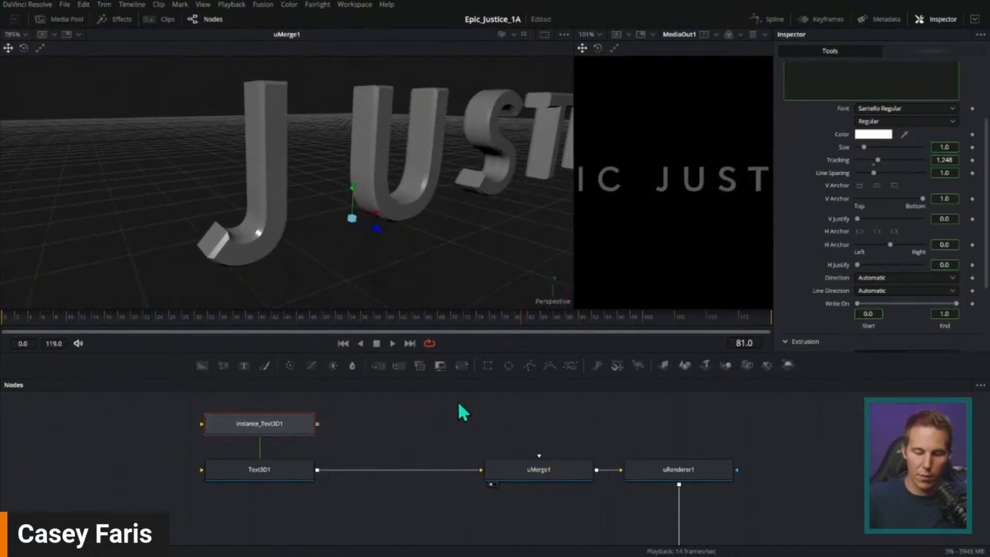
pyautogui.moveTo(318, 423); pyautogui.dragTo(551, 467)
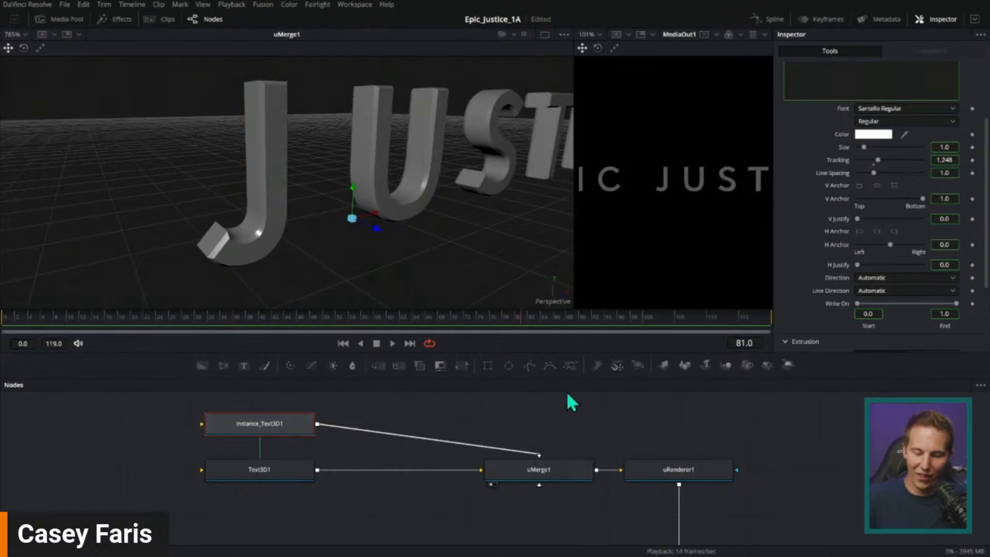
# Compare the uRenderer1 and uMerge1 outputs, undo the instance's connection to uMerge1, and reconnect it
pyautogui.moveTo(657, 470); pyautogui.dragTo(453, 206)
pyautogui.click(545, 467)
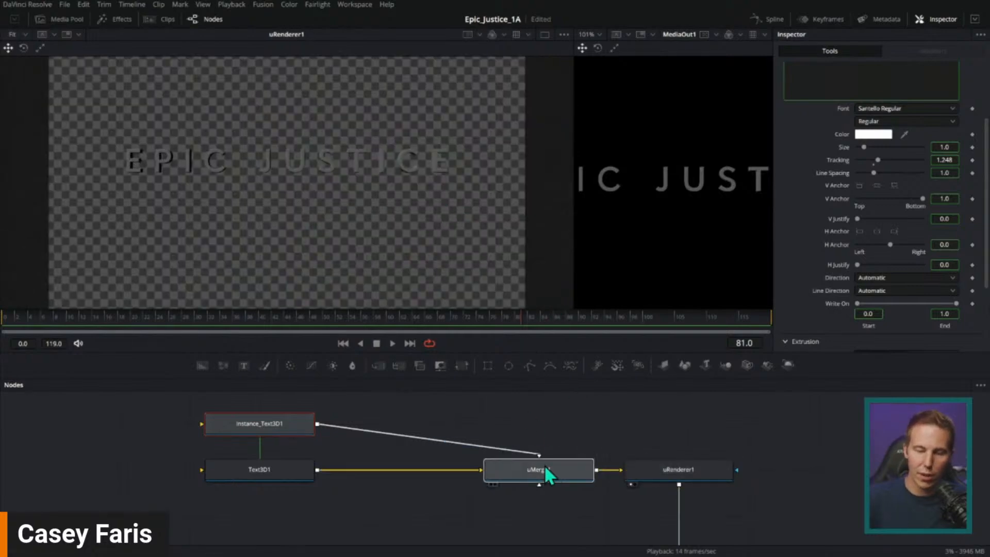
pyautogui.moveTo(543, 465); pyautogui.dragTo(437, 204)
pyautogui.click(303, 479)
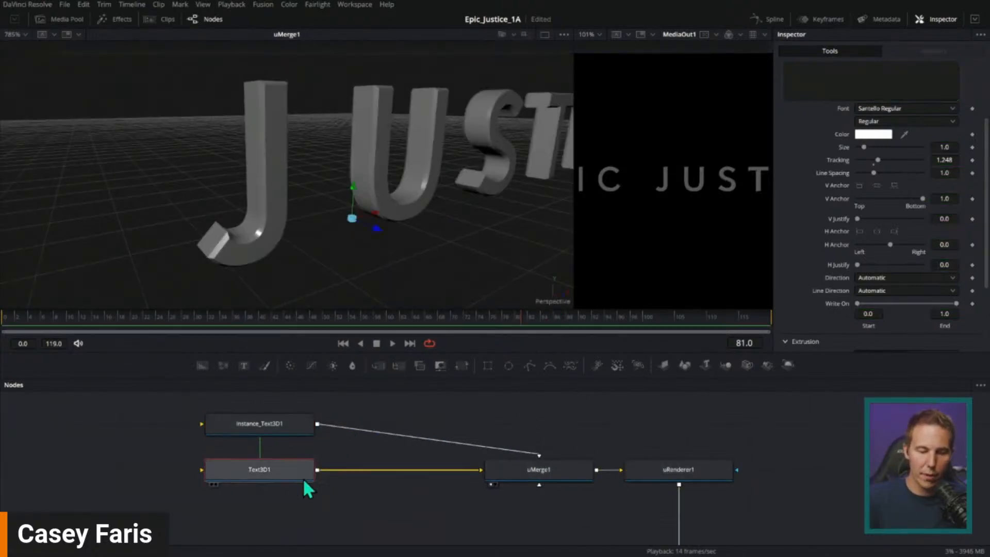
pyautogui.click(302, 430)
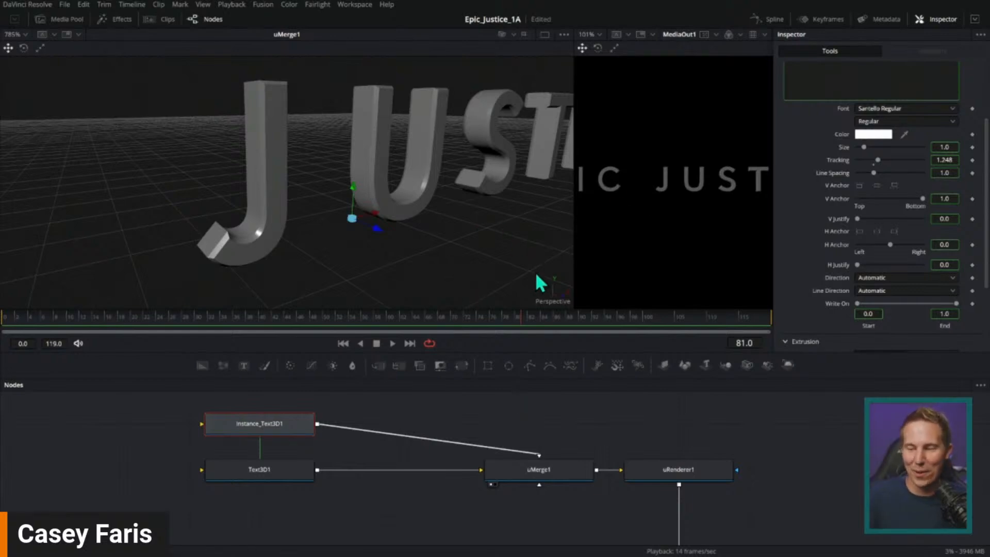
pyautogui.hotkey('ctrl', 'z')
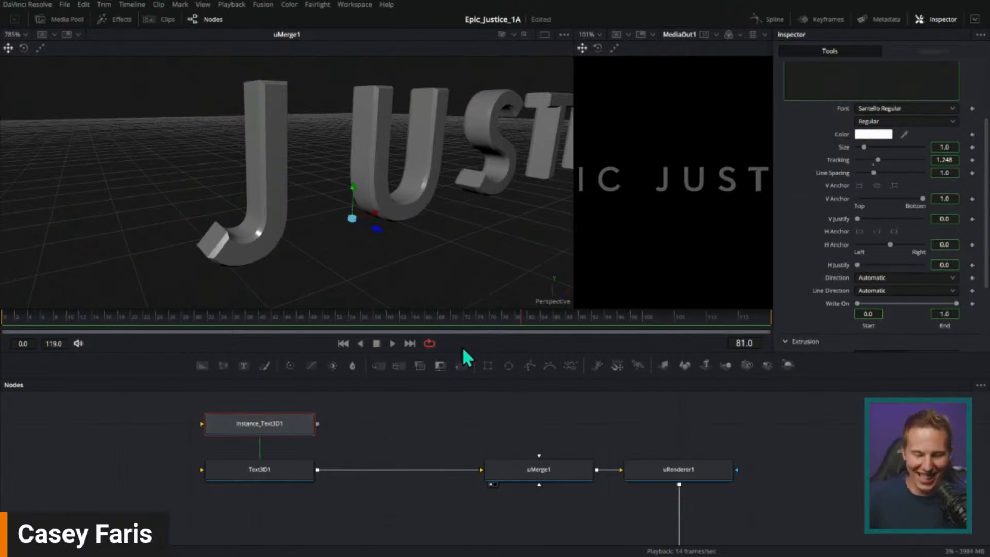
pyautogui.moveTo(503, 469); pyautogui.dragTo(508, 470)
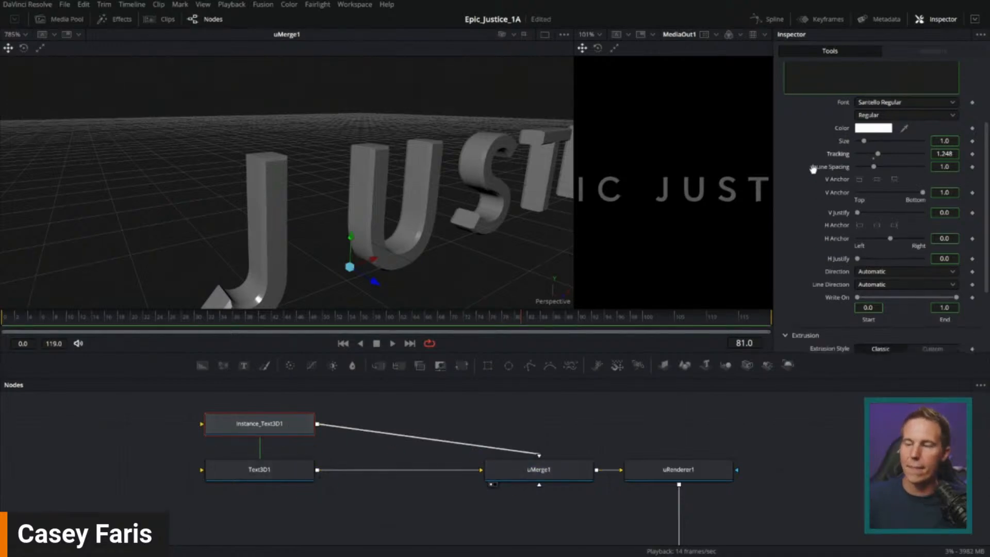
# Deinstance the Z translation of Instance_Text3D1 and offset the copy in depth to about -0.49
pyautogui.scroll(4, 829, 298)
pyautogui.click(928, 93)
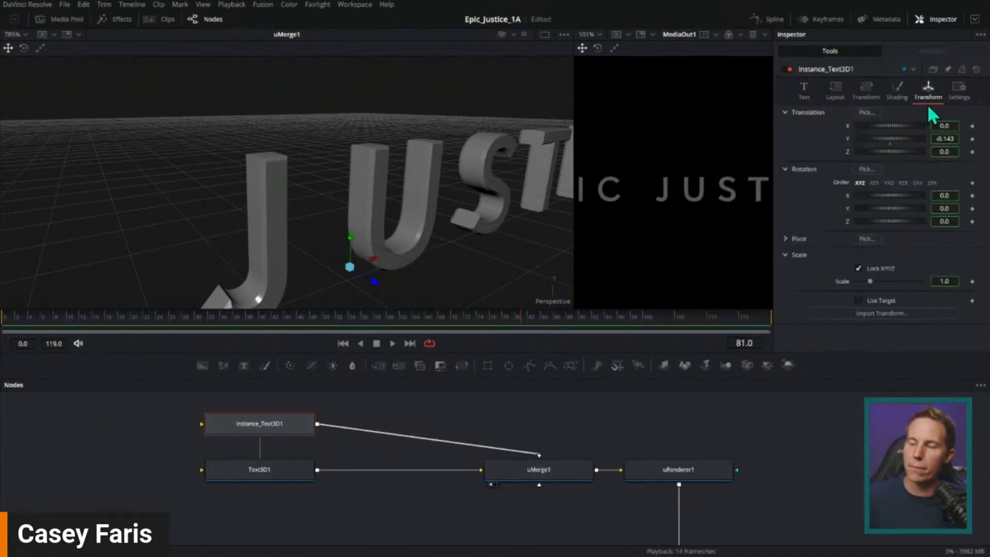
pyautogui.rightClick(845, 149)
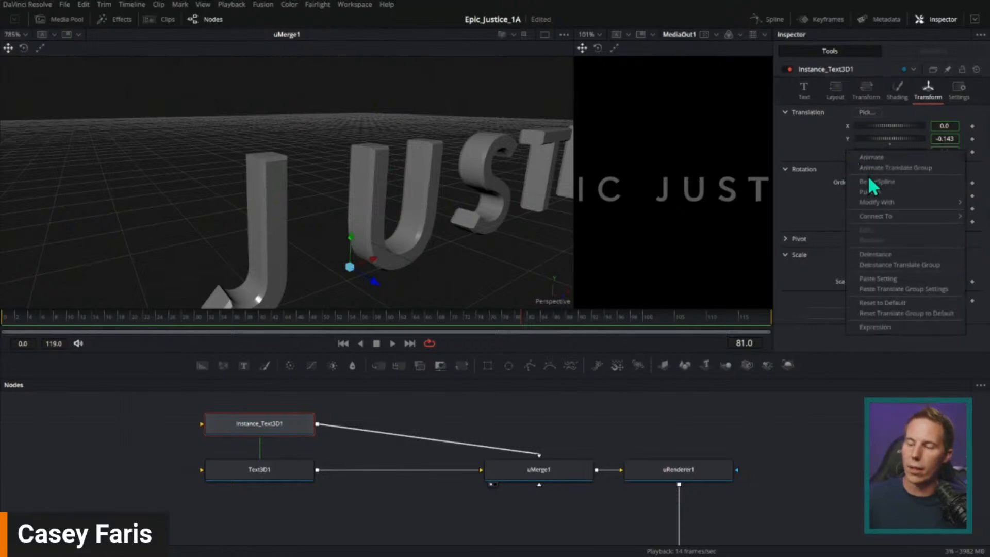
pyautogui.click(890, 262)
pyautogui.moveTo(891, 151); pyautogui.dragTo(806, 195)
pyautogui.moveTo(479, 269); pyautogui.dragTo(460, 249)
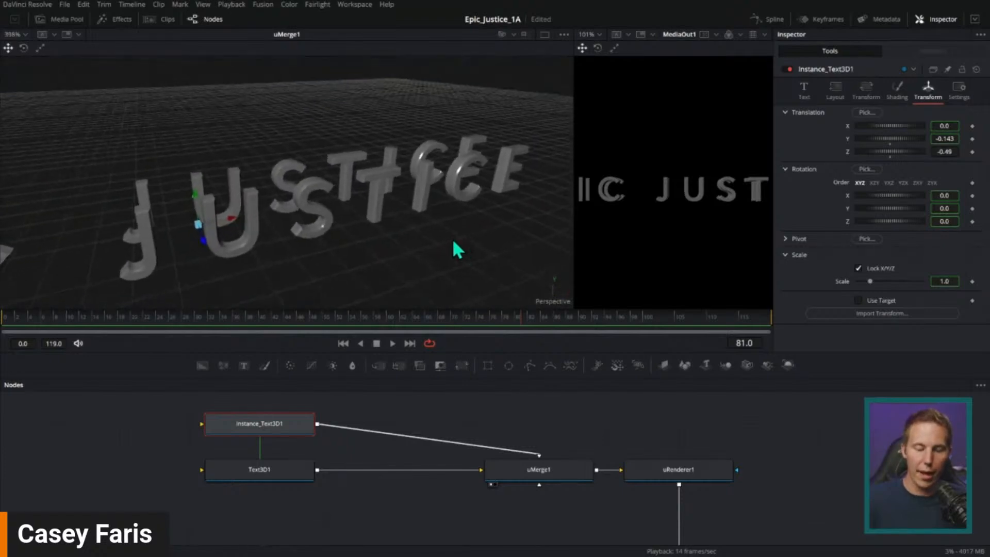
# Test the link to the original title by adding a 1 to the instance's text and removing it again
pyautogui.click(802, 91)
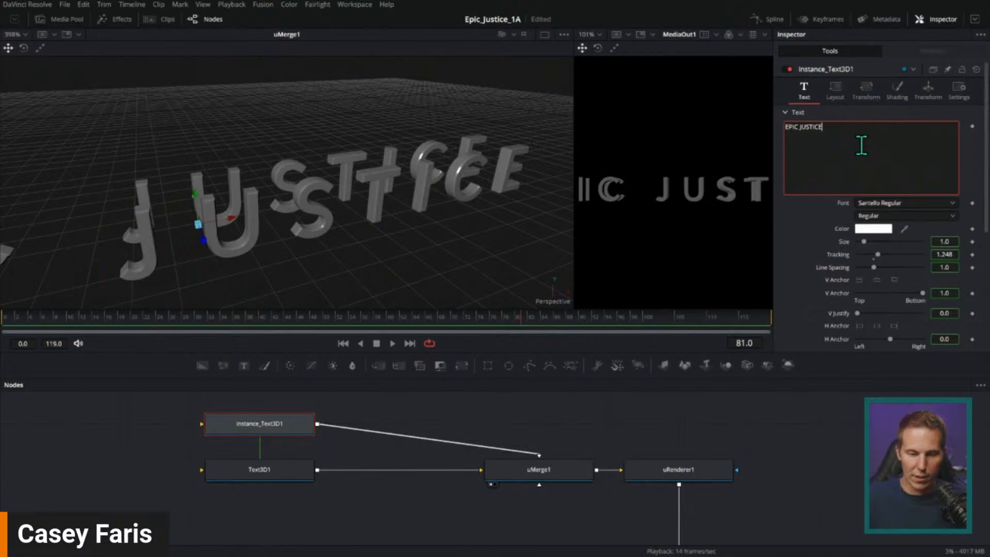
pyautogui.write('1')
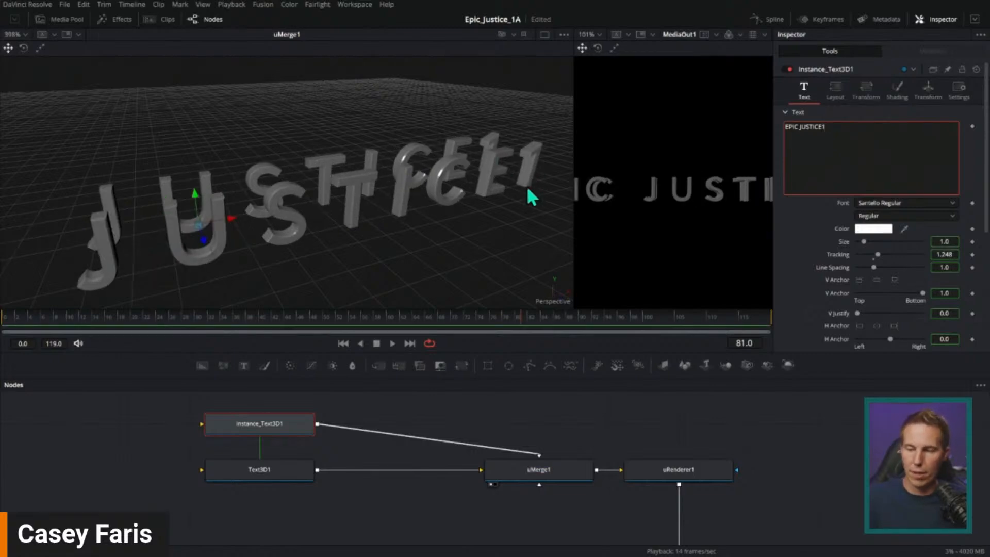
pyautogui.press('BackSpace')
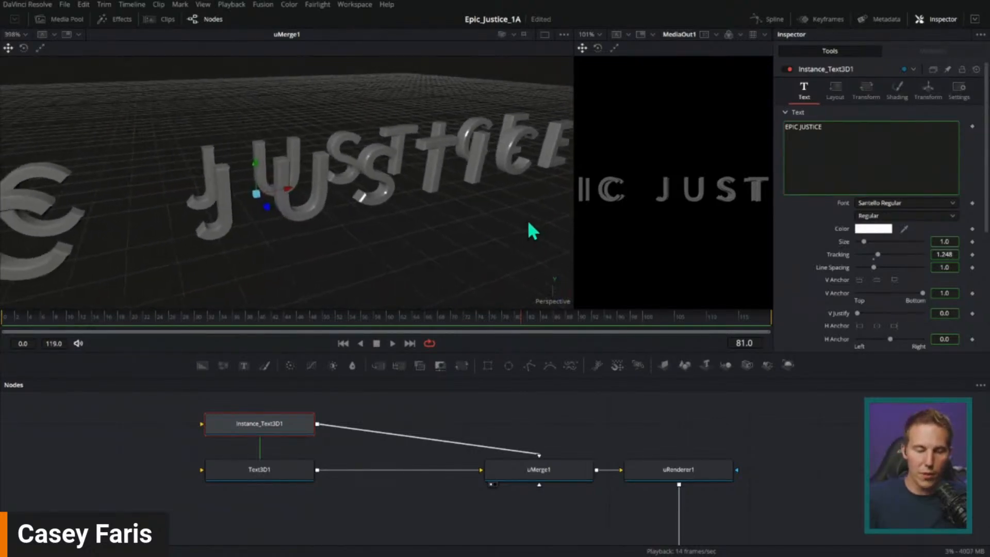
# Reset the Z translation of Instance_Text3D1 to 0.0
pyautogui.click(928, 89)
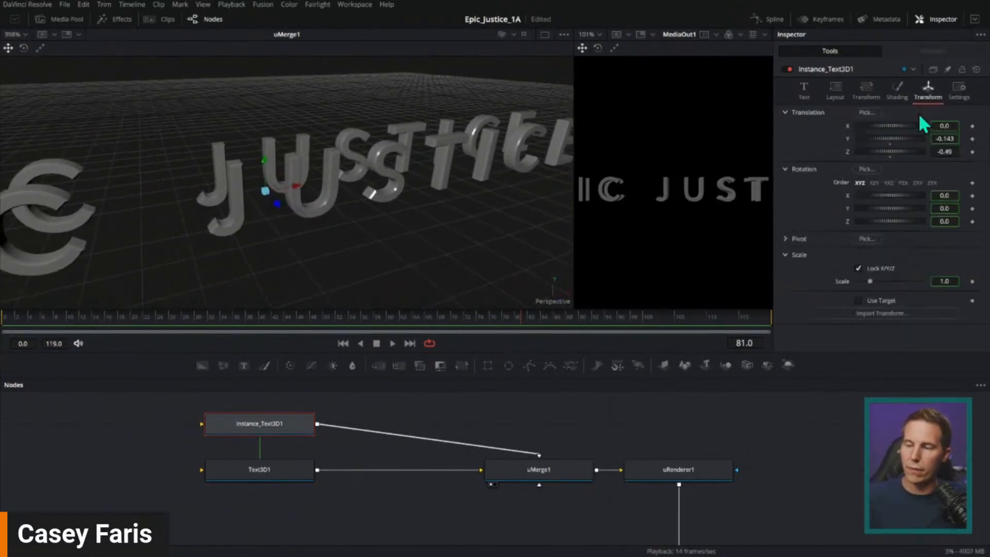
pyautogui.doubleClick(847, 153)
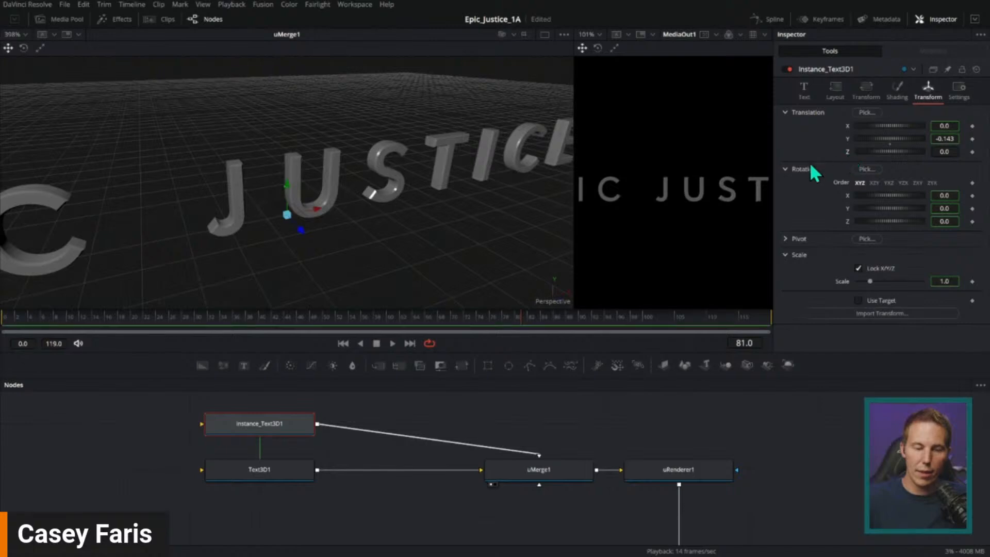
# Deinstance the bevel depth and bevel width of Instance_Text3D1, then raise them to about 0.0189 and 0.0299
pyautogui.moveTo(361, 252); pyautogui.dragTo(464, 246)
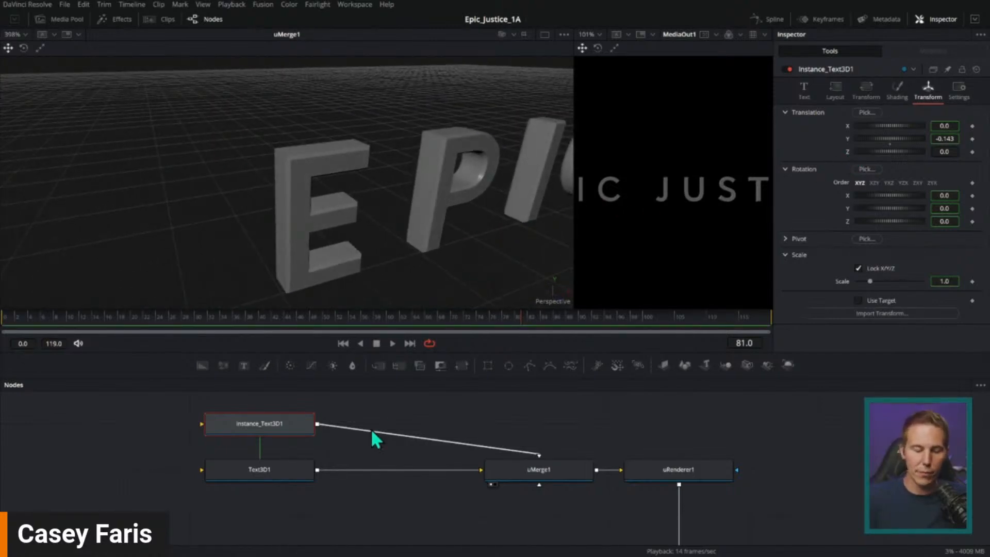
pyautogui.click(805, 91)
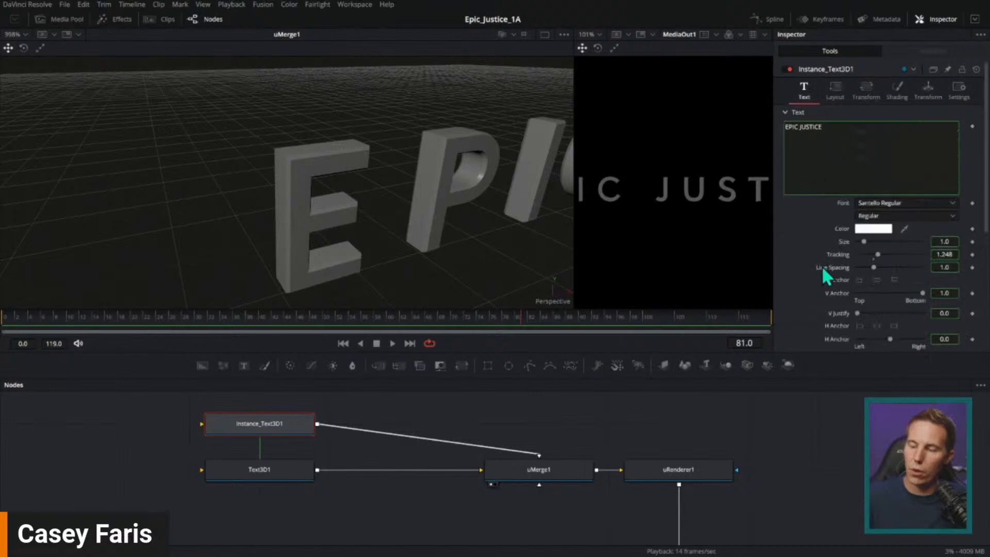
pyautogui.scroll(-5, 825, 98)
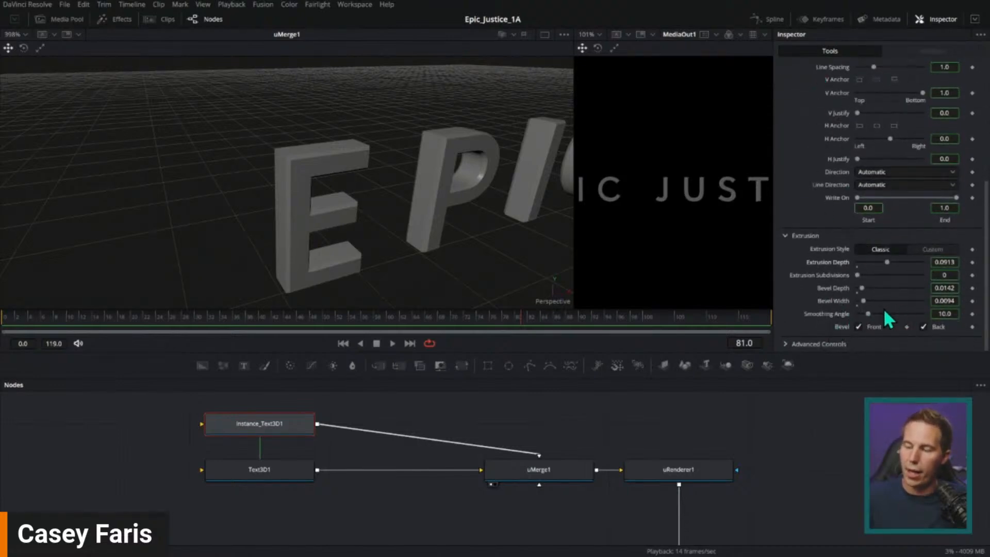
pyautogui.rightClick(841, 291)
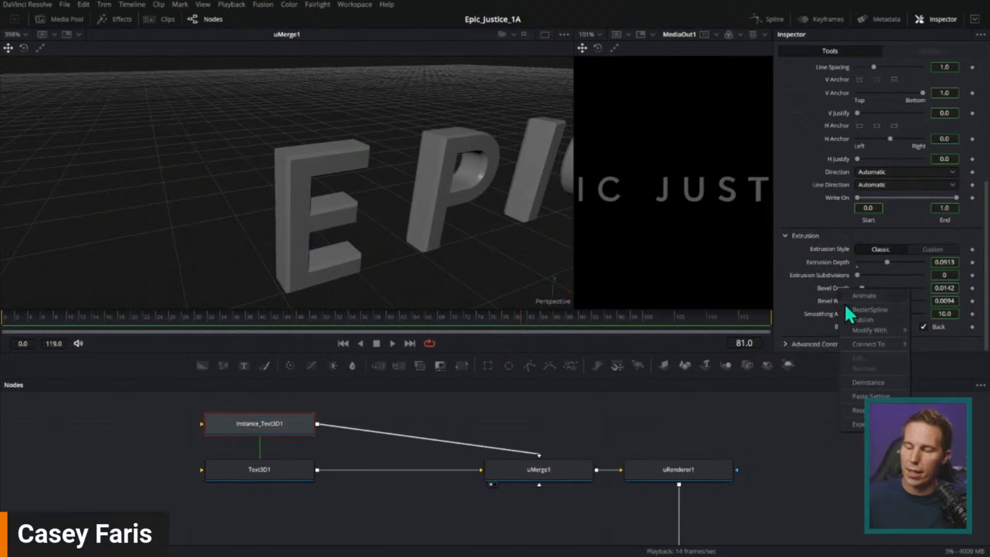
pyautogui.click(871, 382)
pyautogui.rightClick(840, 303)
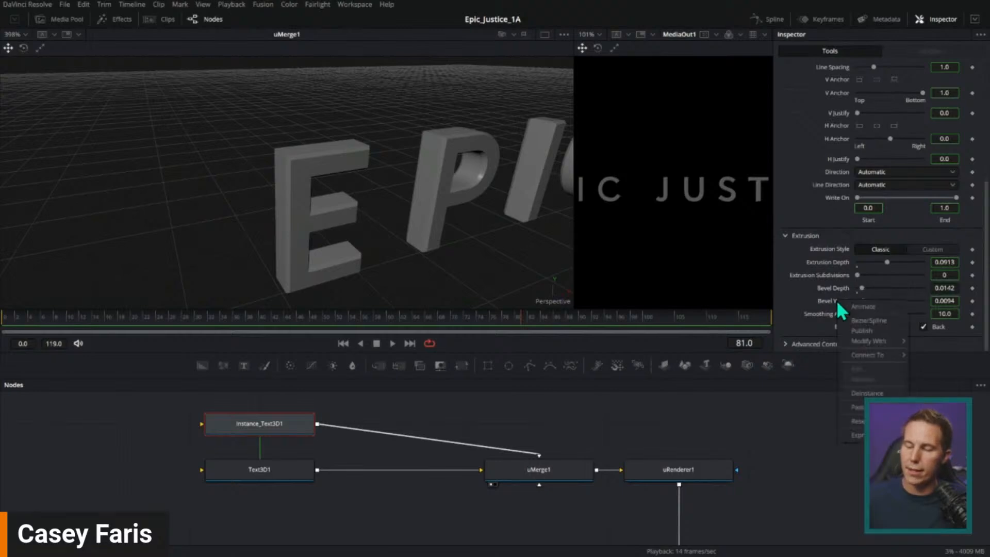
pyautogui.click(876, 394)
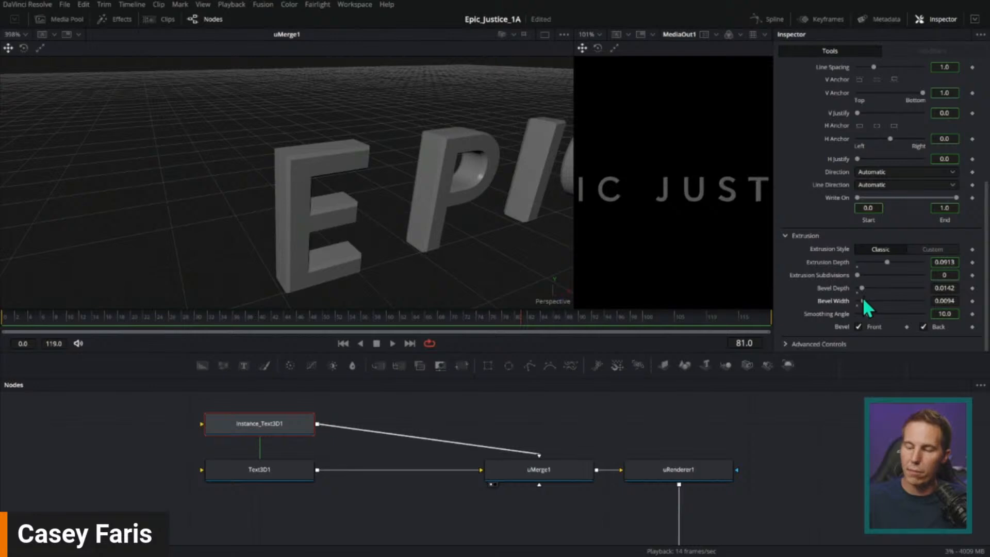
pyautogui.moveTo(862, 300); pyautogui.dragTo(880, 310)
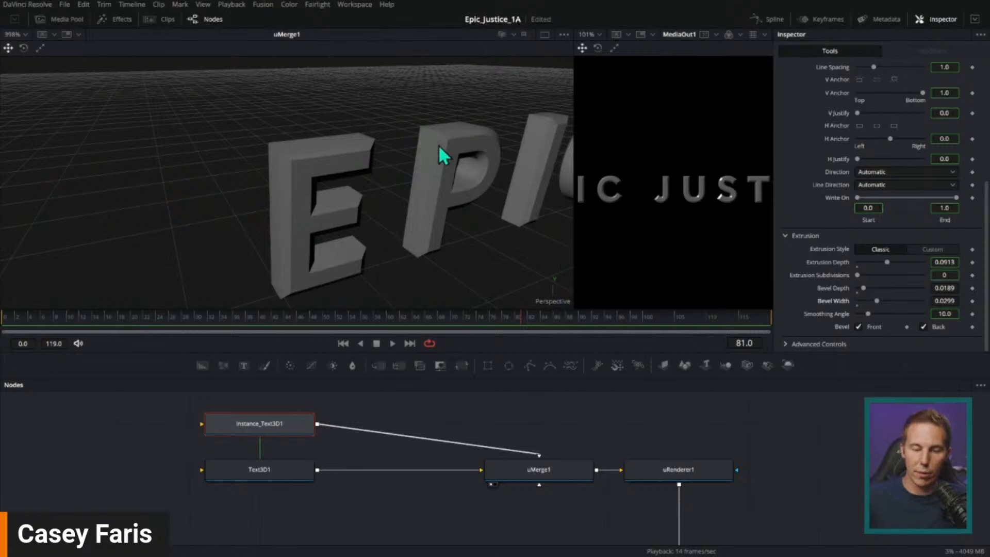
# Push Instance_Text3D1 slightly back behind the original title with a Z translation of -0.02
pyautogui.scroll(10, 877, 206)
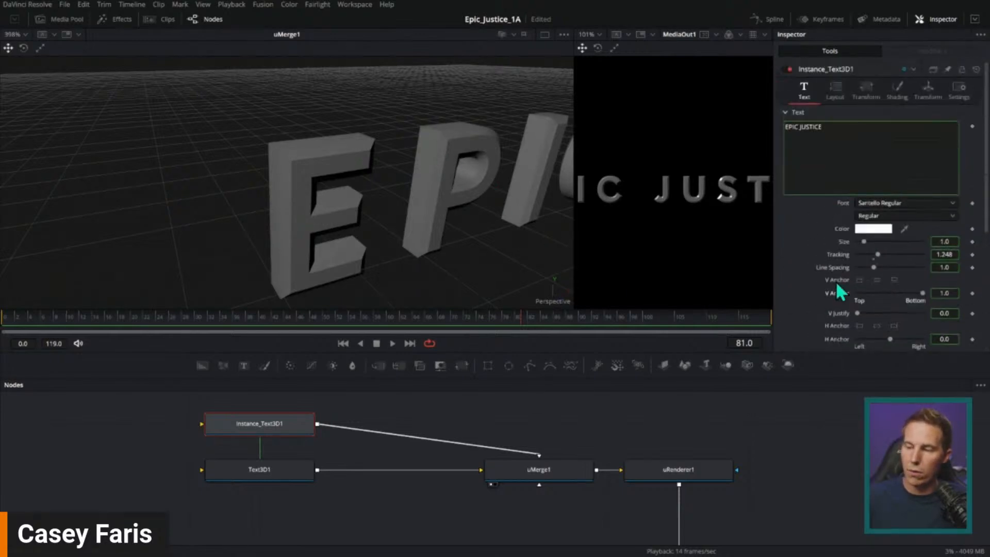
pyautogui.click(929, 90)
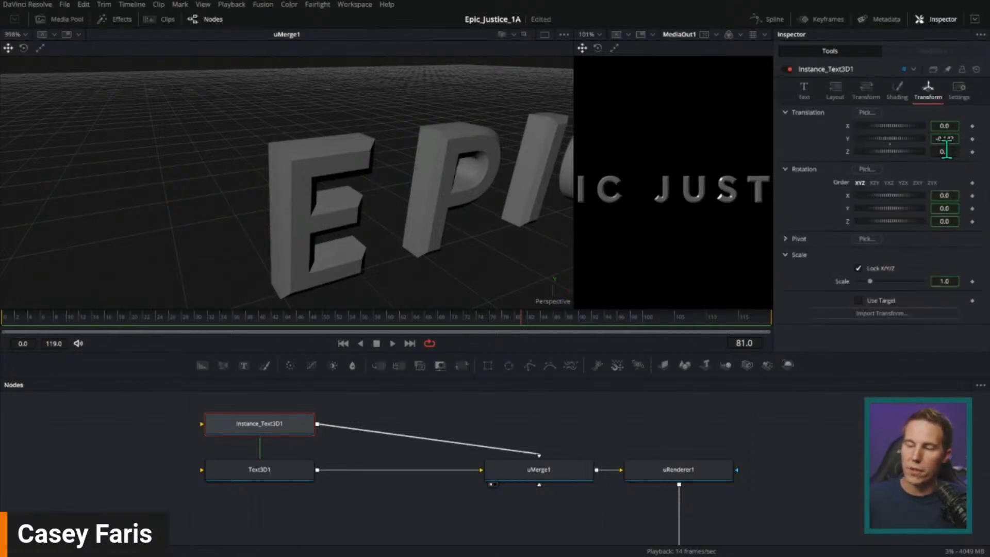
pyautogui.moveTo(946, 150); pyautogui.dragTo(956, 149)
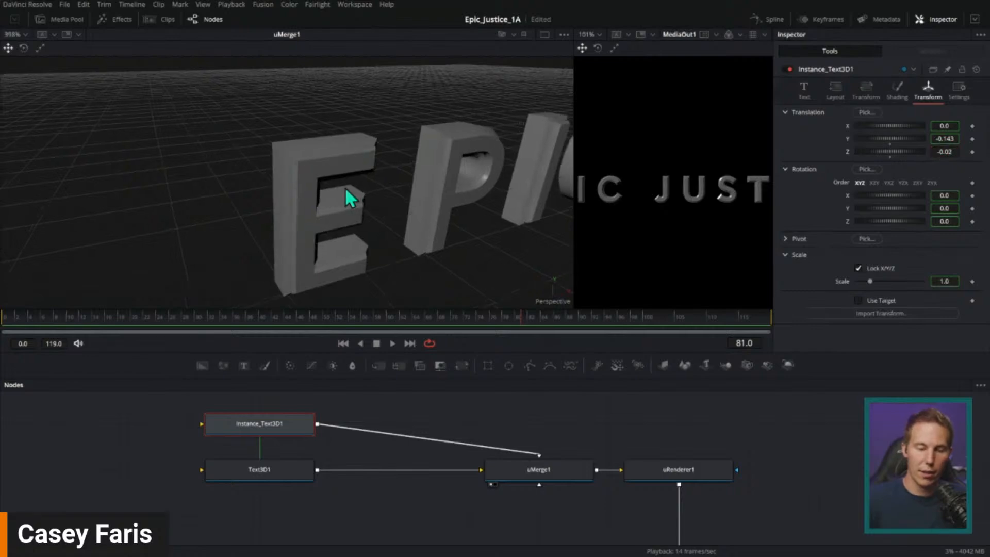
pyautogui.scroll(5, 350, 199)
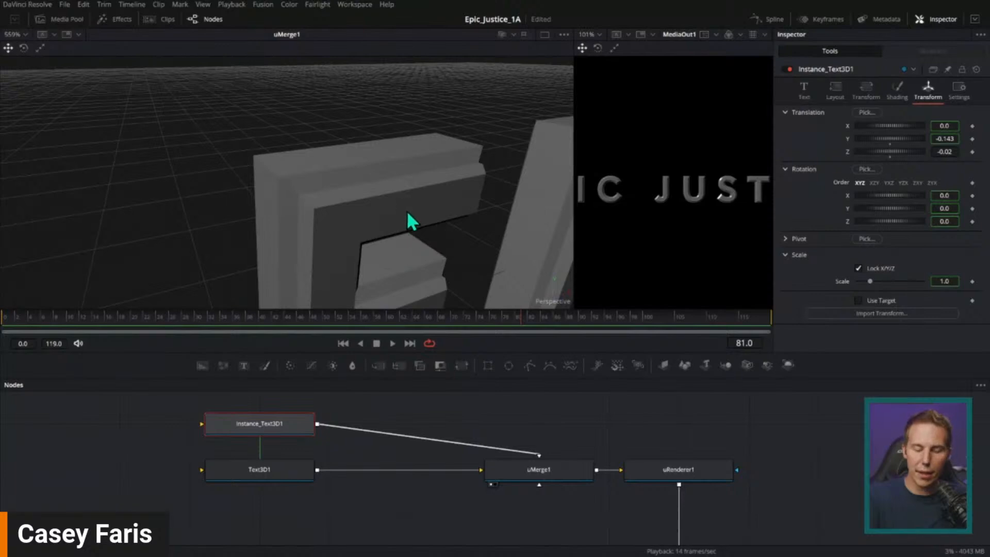
# Try a dark blue text color, #004878, on Instance_Text3D1
pyautogui.click(802, 97)
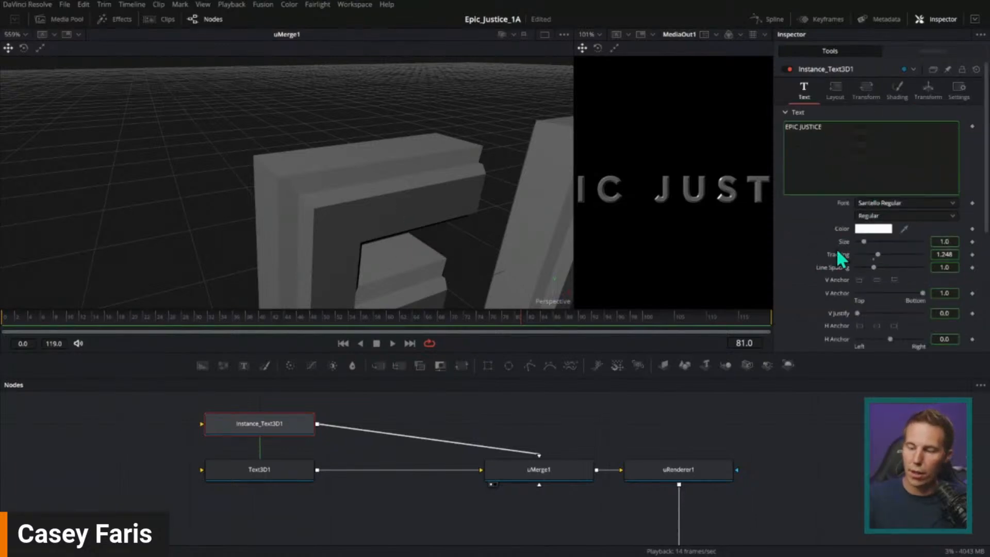
pyautogui.click(885, 229)
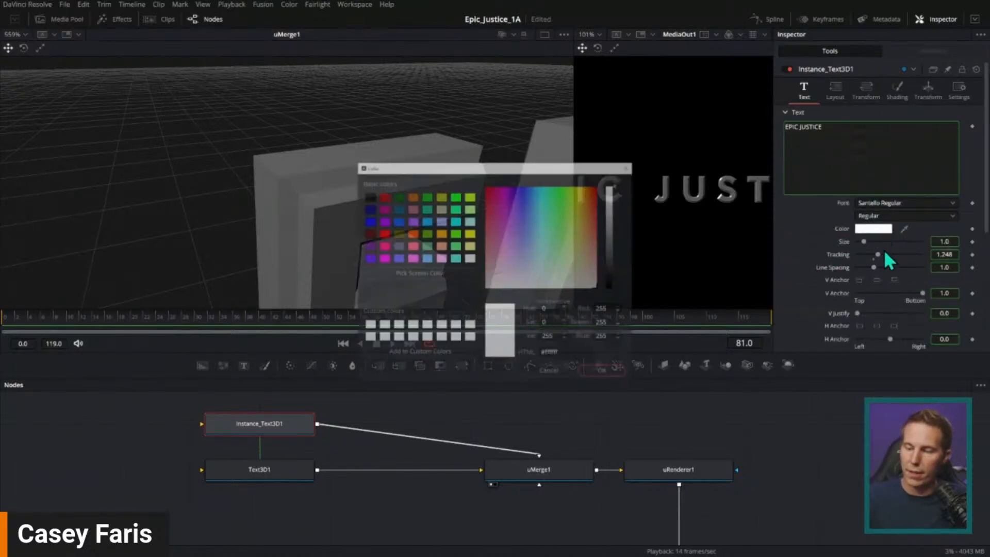
pyautogui.click(534, 187)
pyautogui.click(612, 255)
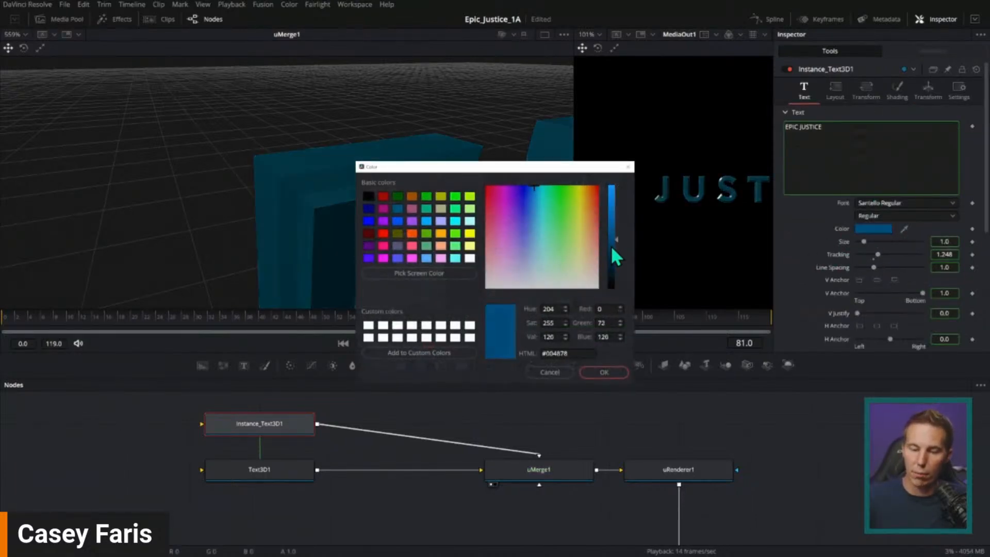
pyautogui.click(607, 369)
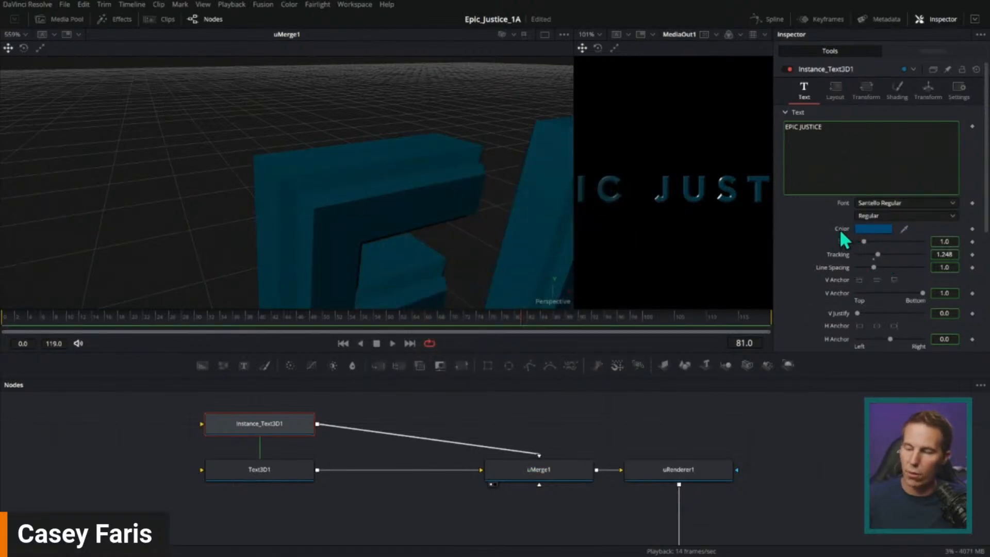
pyautogui.click(440, 440)
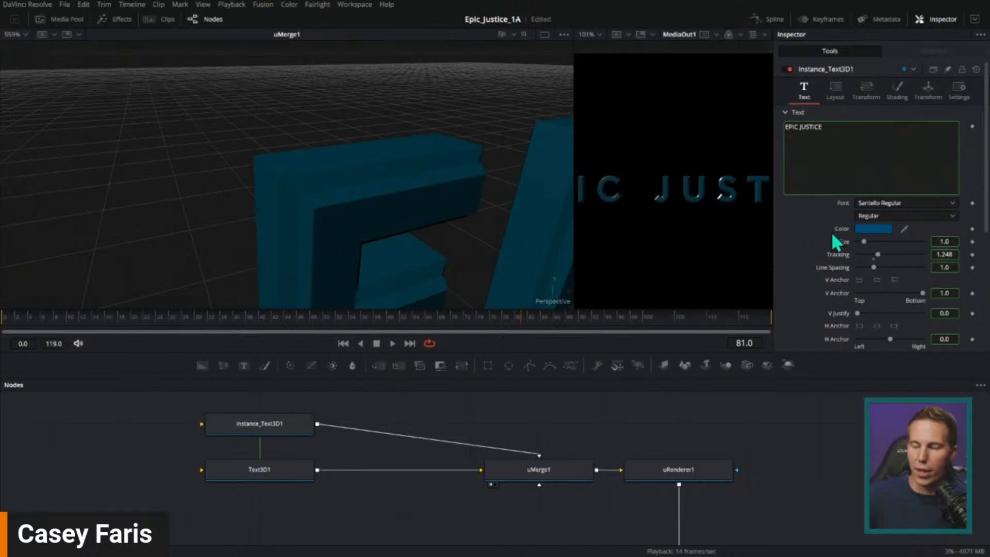
# Change the text color of Instance_Text3D1 to a muted grey
pyautogui.click(871, 228)
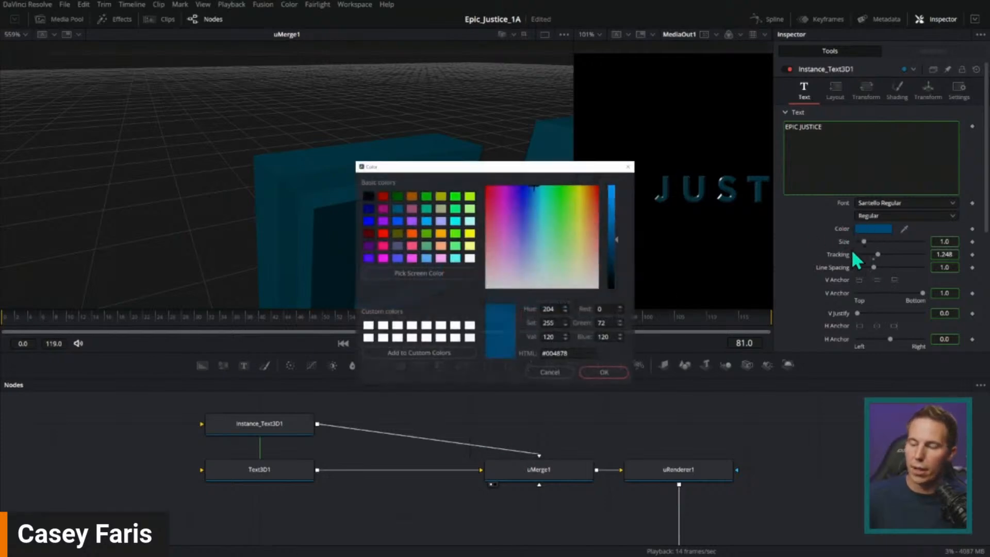
pyautogui.click(512, 253)
pyautogui.click(599, 371)
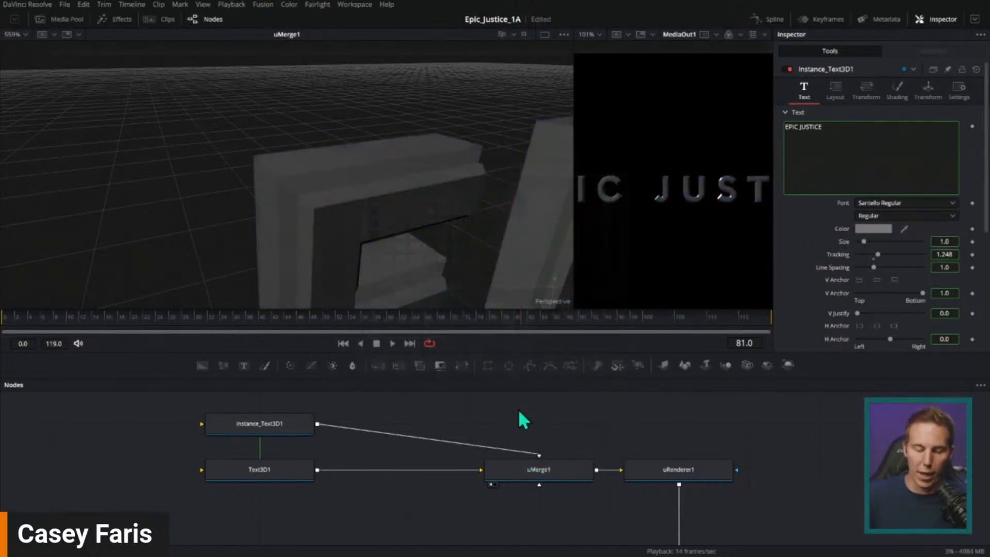
pyautogui.scroll(5, 458, 212)
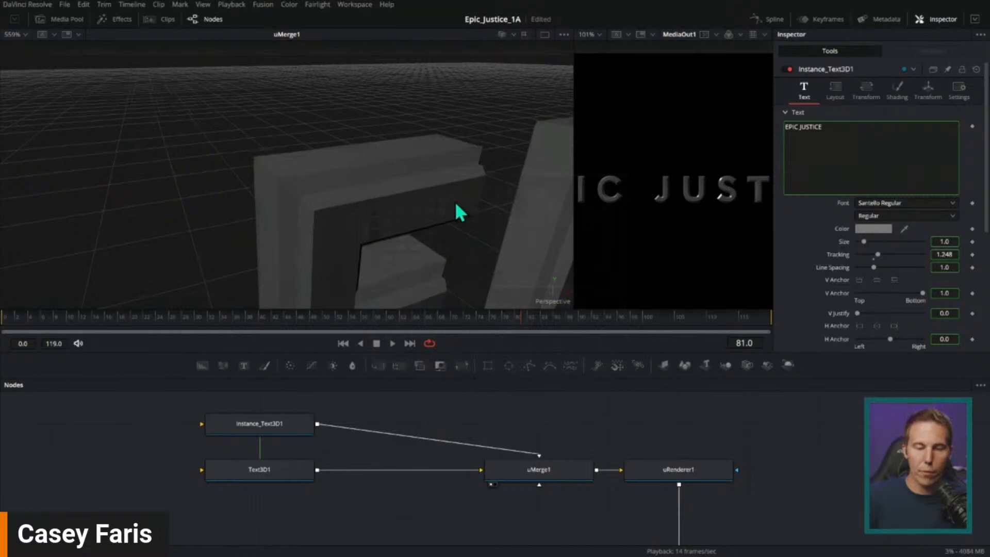
# Insert a uReplaceMaterial node after Text3D1 and set its diffuse color to about red 0.512, green 0.622 and blue 0.748
pyautogui.click(296, 469)
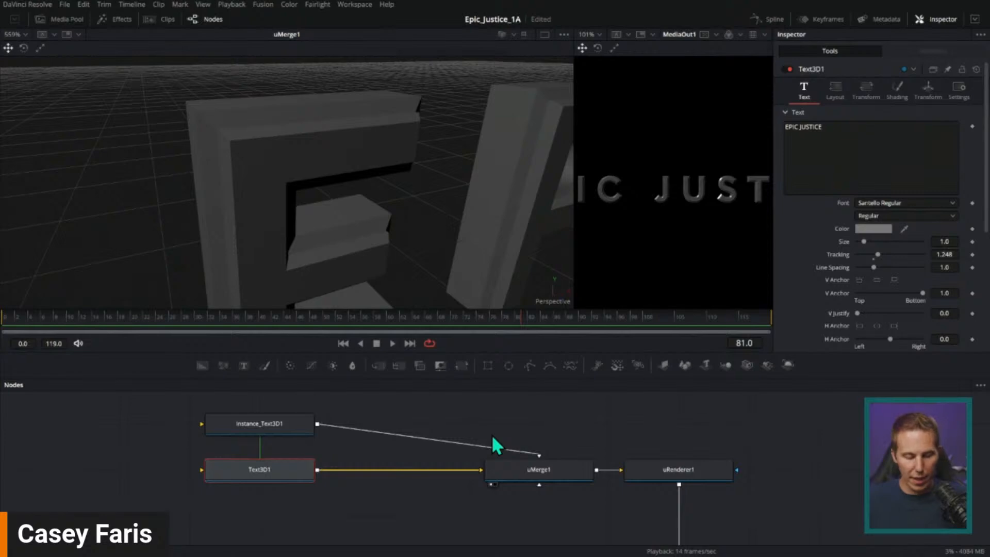
pyautogui.hotkey('shift', 'space')
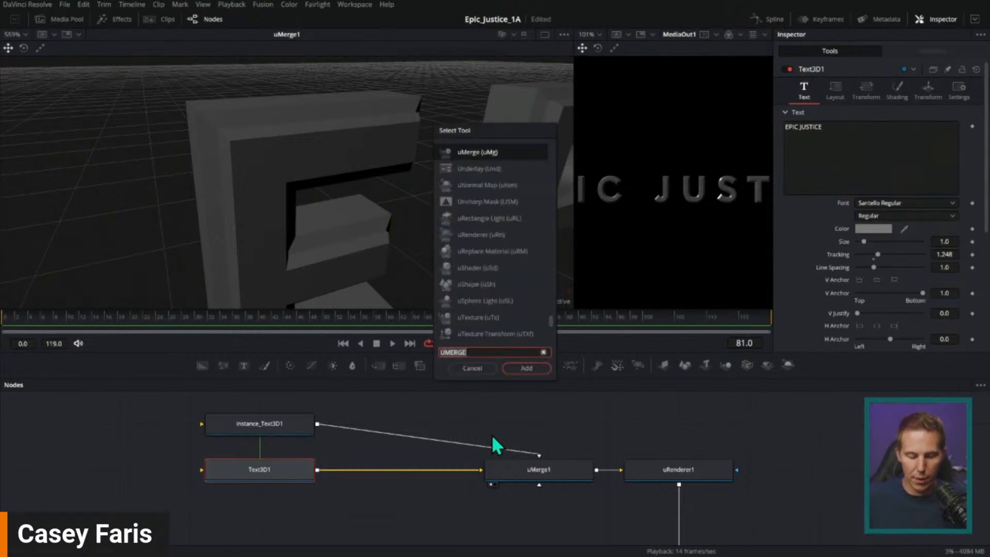
pyautogui.write('urepl')
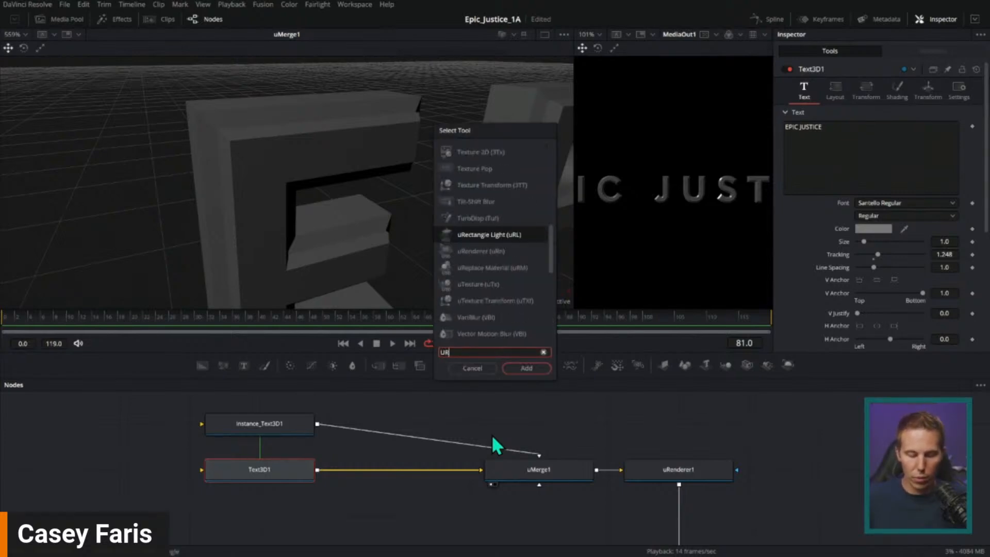
pyautogui.press('Return')
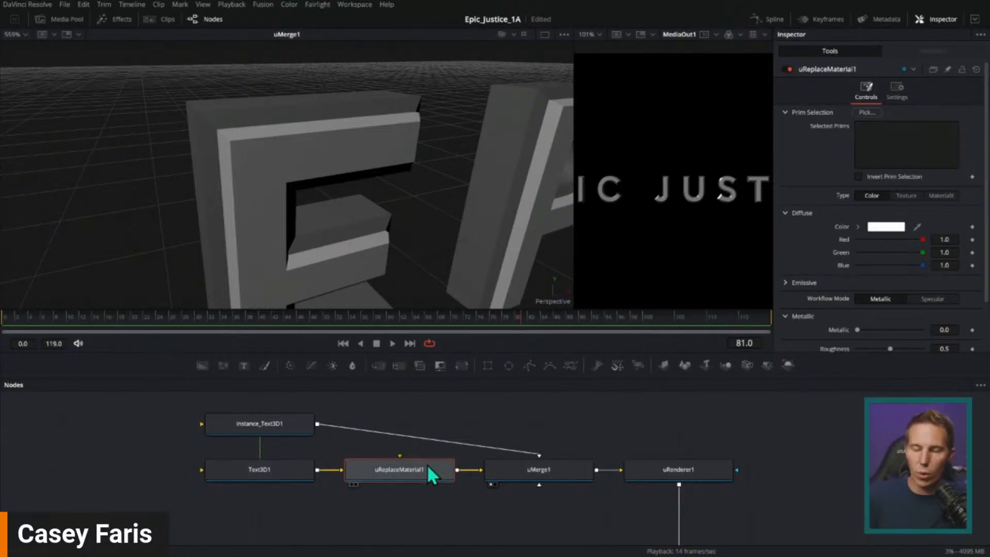
pyautogui.moveTo(922, 252); pyautogui.dragTo(905, 265)
pyautogui.moveTo(906, 252); pyautogui.dragTo(890, 259)
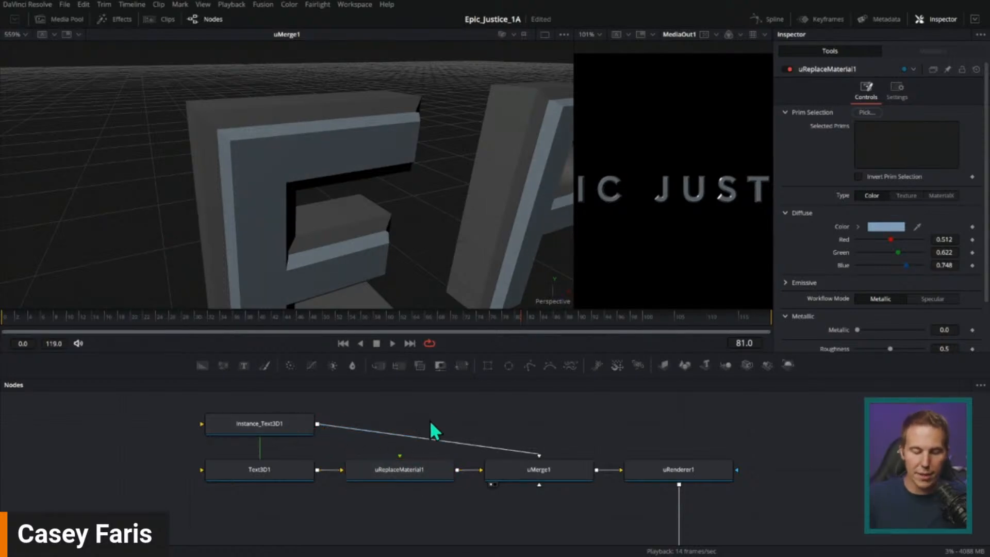
# Paste a copy of uReplaceMaterial1 between Instance_Text3D1 and uMerge1, with a dark purple diffuse color of about red 0.118, green 0.071, blue 0.386
pyautogui.hotkey('ctrl', 'v')
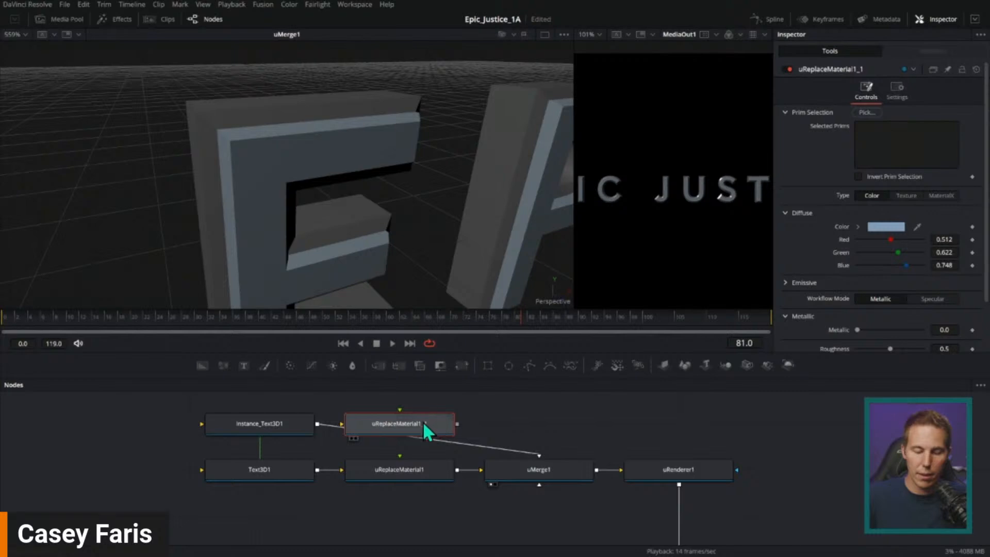
pyautogui.moveTo(435, 426); pyautogui.dragTo(416, 448)
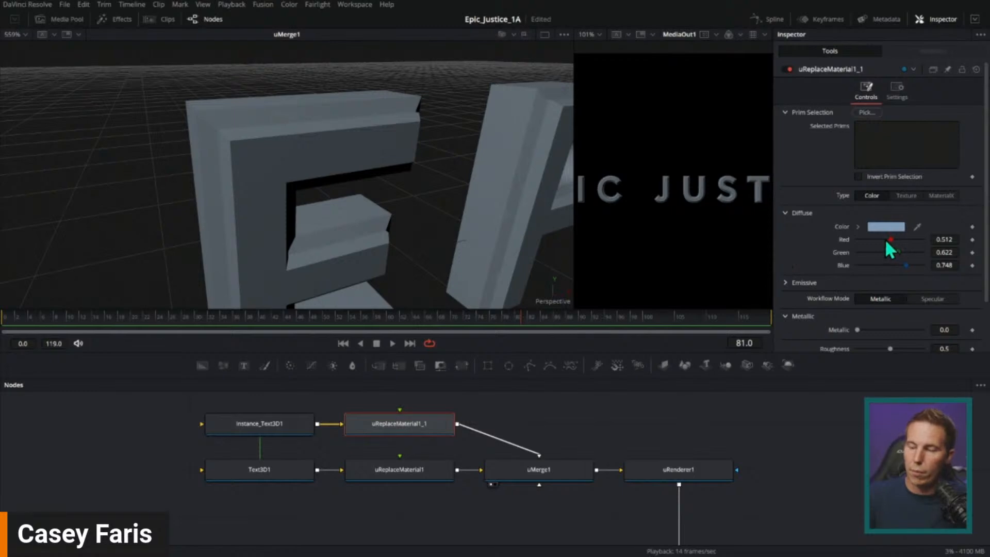
pyautogui.moveTo(898, 252); pyautogui.dragTo(867, 244)
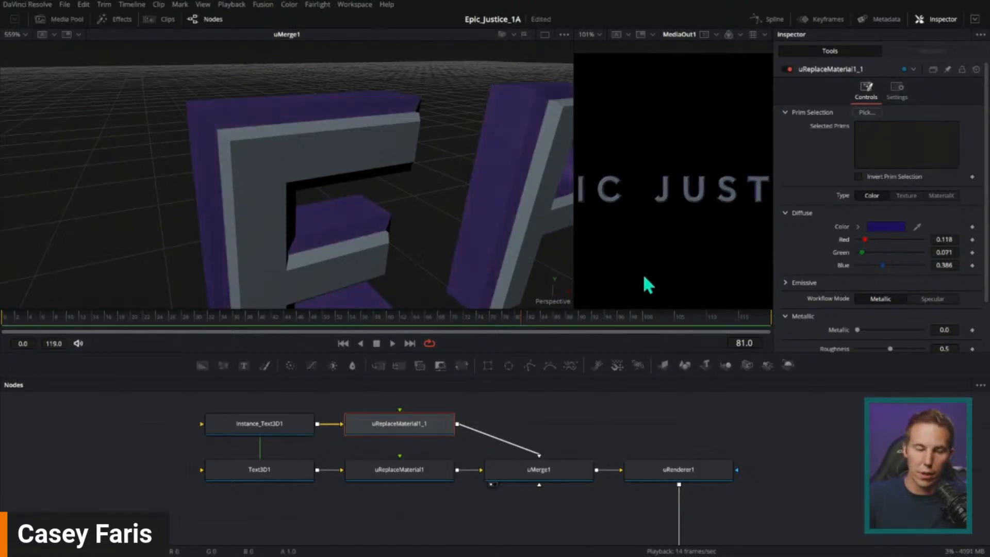
# Inspect the two-tone beveled letters in the 3D view and along the whole title in an enlarged, zoomed MediaOut1 view
pyautogui.scroll(5, 450, 236)
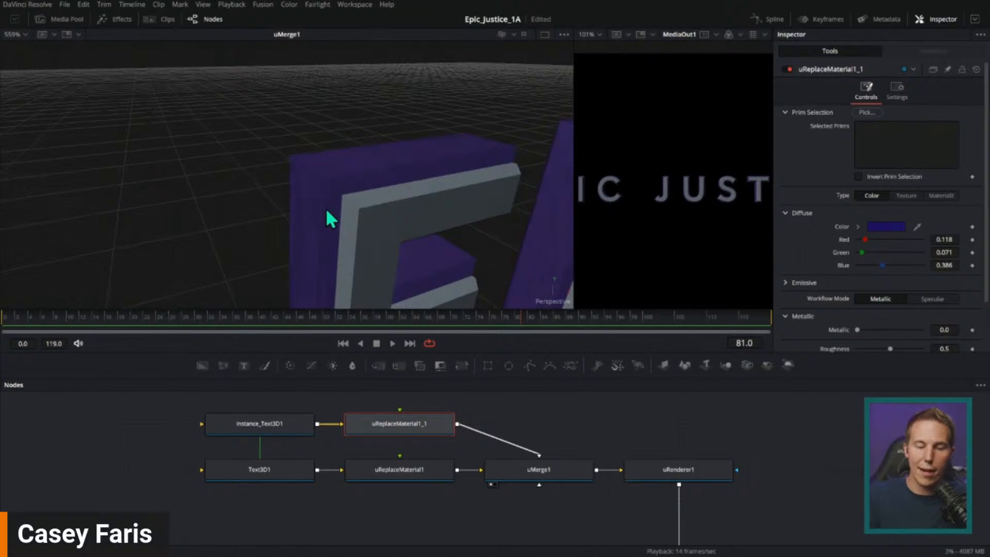
pyautogui.moveTo(320, 230); pyautogui.dragTo(423, 203)
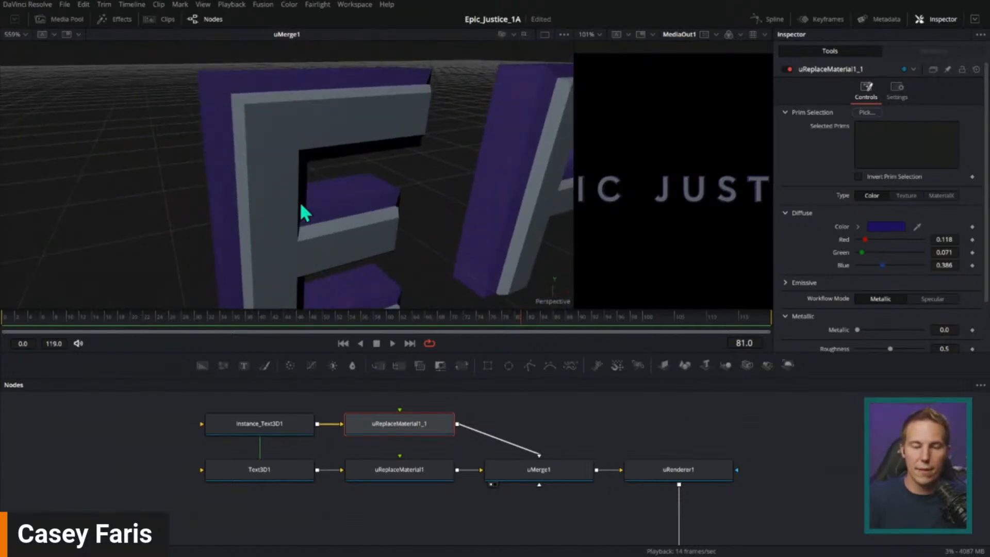
pyautogui.moveTo(574, 232); pyautogui.dragTo(260, 255)
pyautogui.scroll(4, 442, 215)
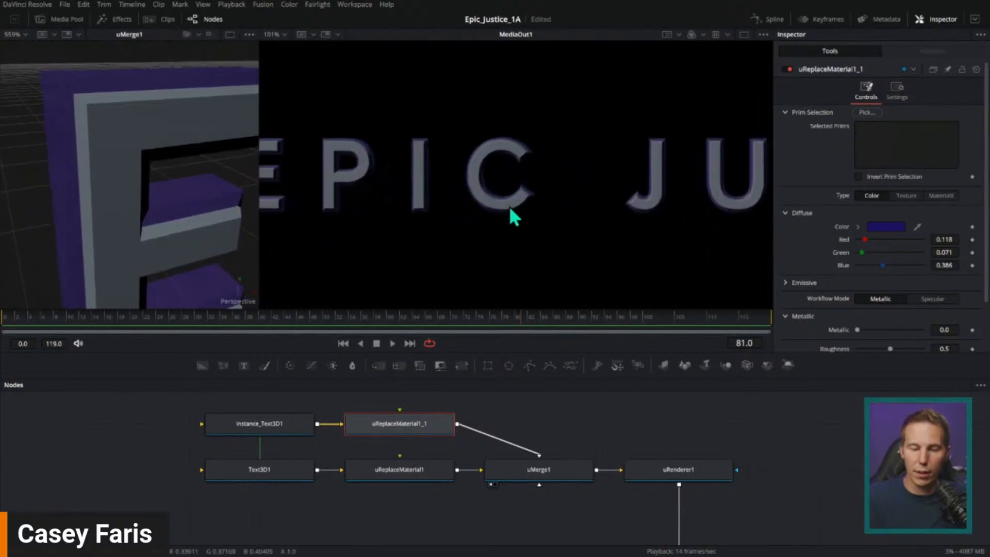
pyautogui.moveTo(450, 209); pyautogui.dragTo(564, 225)
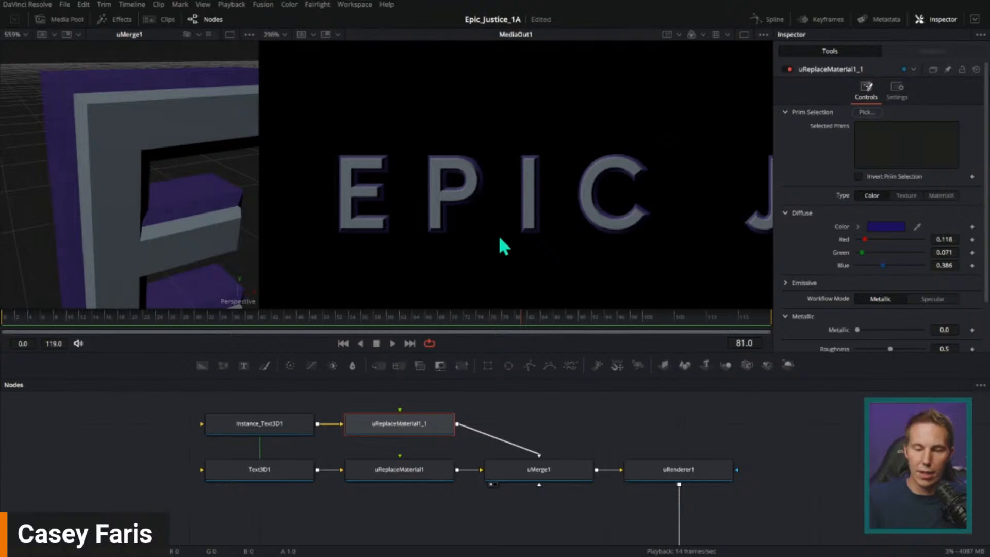
pyautogui.moveTo(639, 227); pyautogui.dragTo(415, 235)
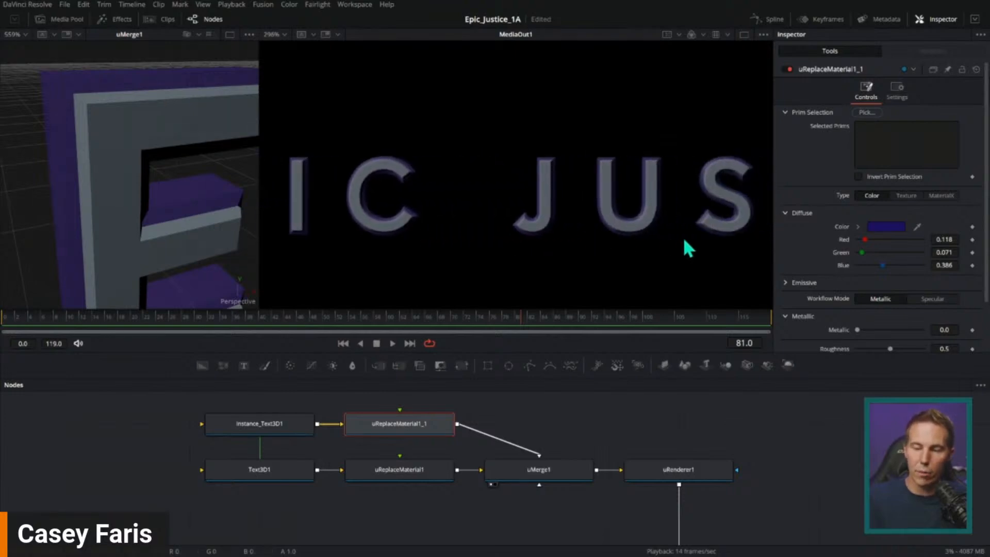
pyautogui.moveTo(685, 247); pyautogui.dragTo(530, 248)
pyautogui.moveTo(678, 255); pyautogui.dragTo(484, 256)
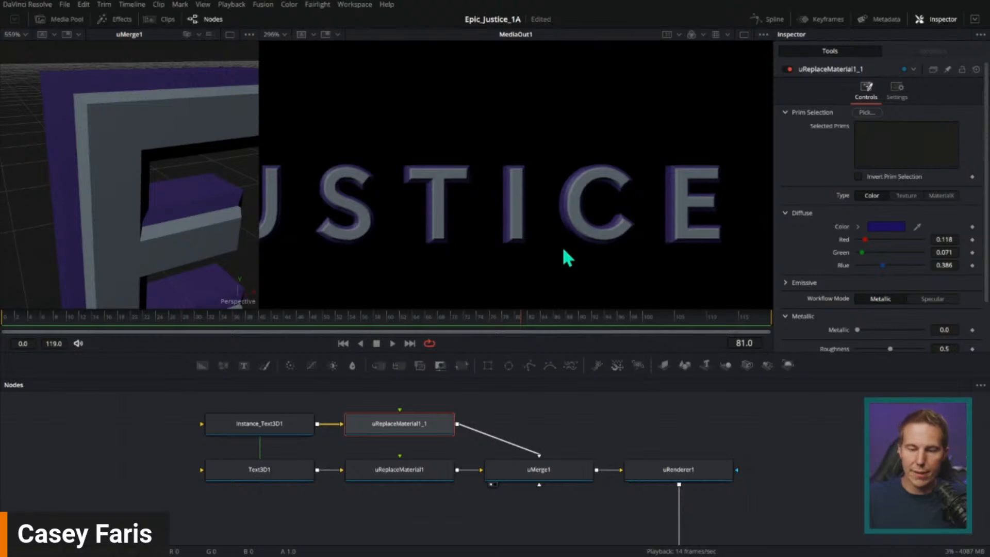
pyautogui.moveTo(563, 249); pyautogui.dragTo(640, 242)
pyautogui.moveTo(508, 245); pyautogui.dragTo(636, 249)
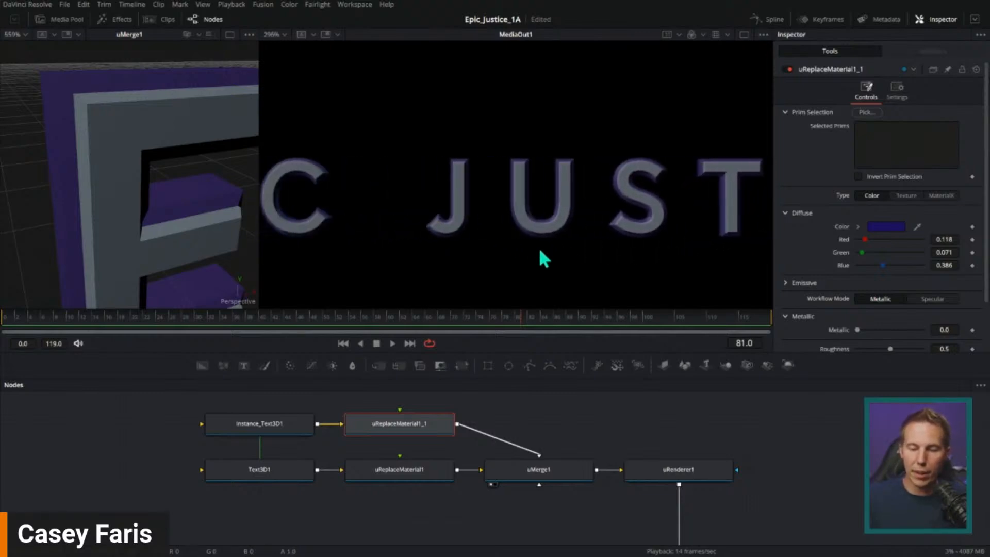
pyautogui.moveTo(539, 250); pyautogui.dragTo(632, 252)
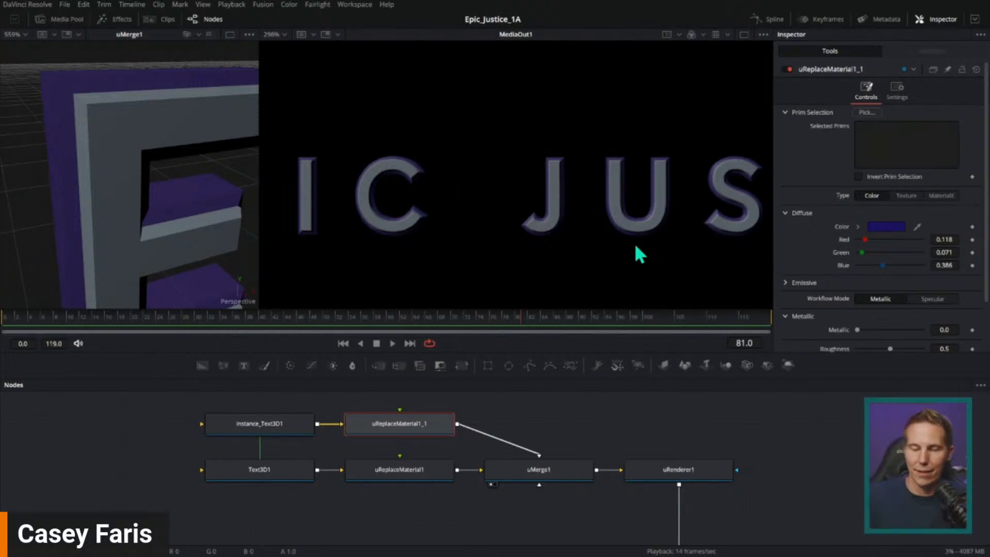
# Fit the MediaOut1 view so the entire EPIC JUSTICE title can be examined
pyautogui.moveTo(640, 253); pyautogui.dragTo(587, 232)
pyautogui.scroll(-3, 562, 227)
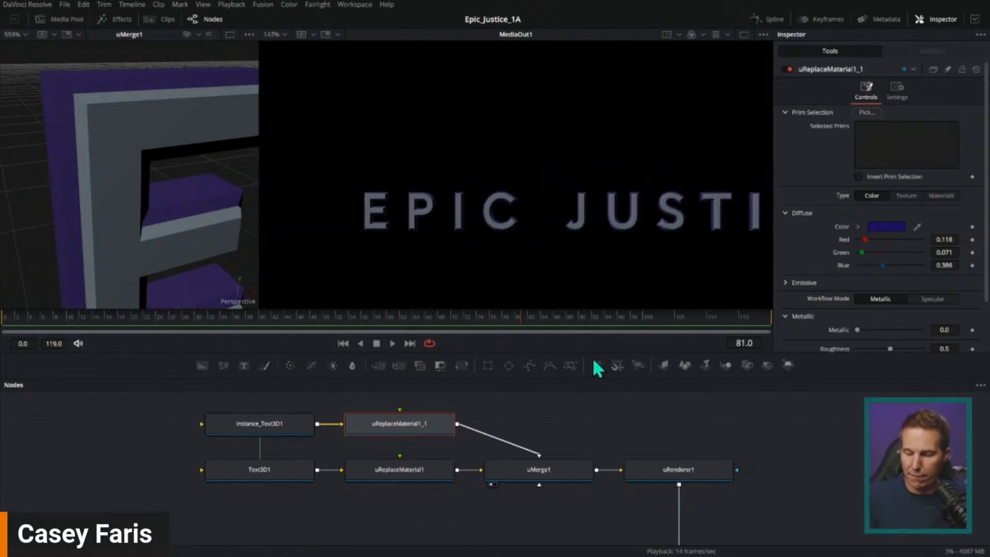
pyautogui.moveTo(769, 423); pyautogui.dragTo(643, 366)
pyautogui.click(285, 34)
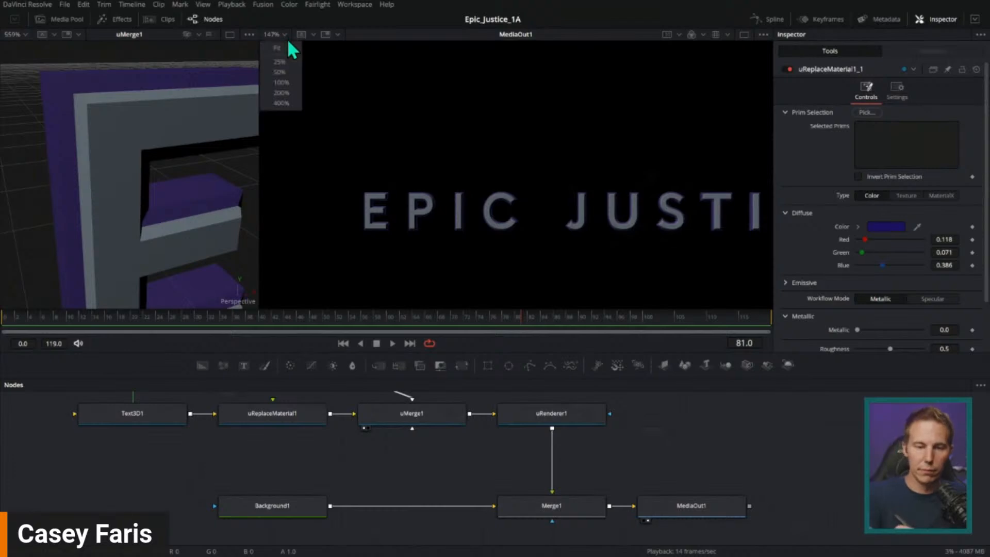
pyautogui.click(287, 44)
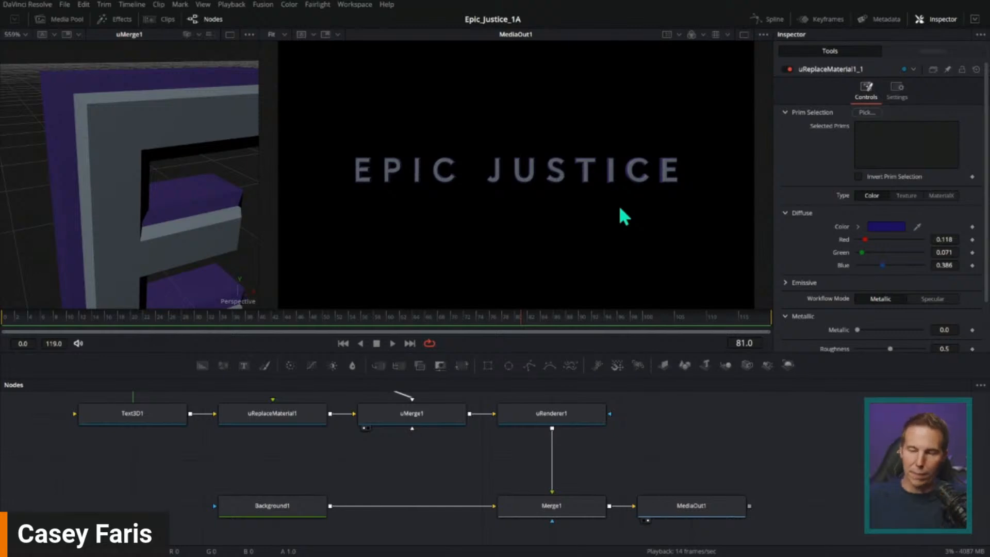
# Switch to File Explorer and bring Lights.setting from the CineTitles folder into the node graph above uMerge1
pyautogui.moveTo(673, 443); pyautogui.dragTo(641, 470)
pyautogui.hscroll(-5, 640, 470)
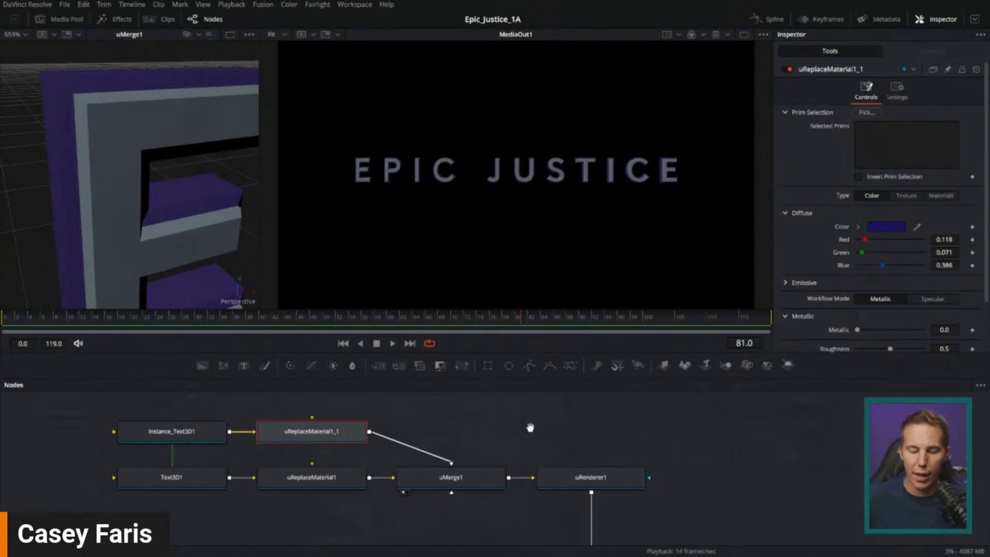
pyautogui.moveTo(530, 427); pyautogui.dragTo(528, 463)
pyautogui.moveTo(599, 375); pyautogui.dragTo(604, 308)
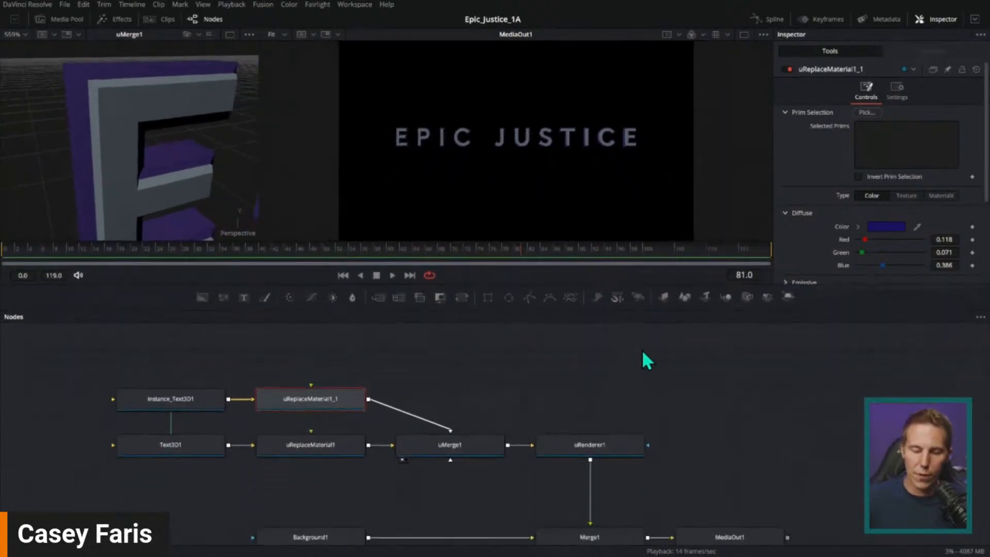
pyautogui.moveTo(643, 353); pyautogui.dragTo(661, 398)
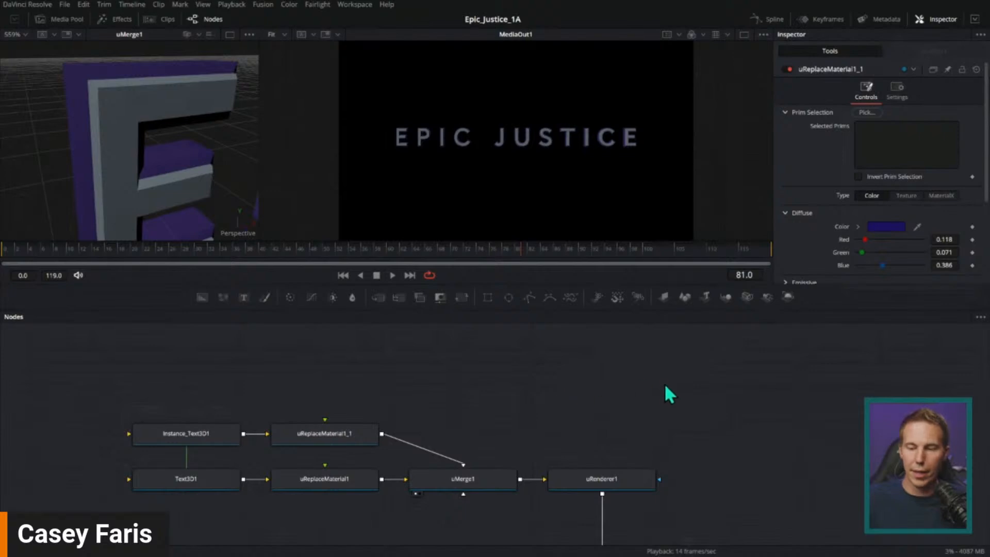
pyautogui.hotkey('alt', 'Tab')
pyautogui.hotkey('alt', 'Tab')
pyautogui.hotkey('alt', 'Tab')
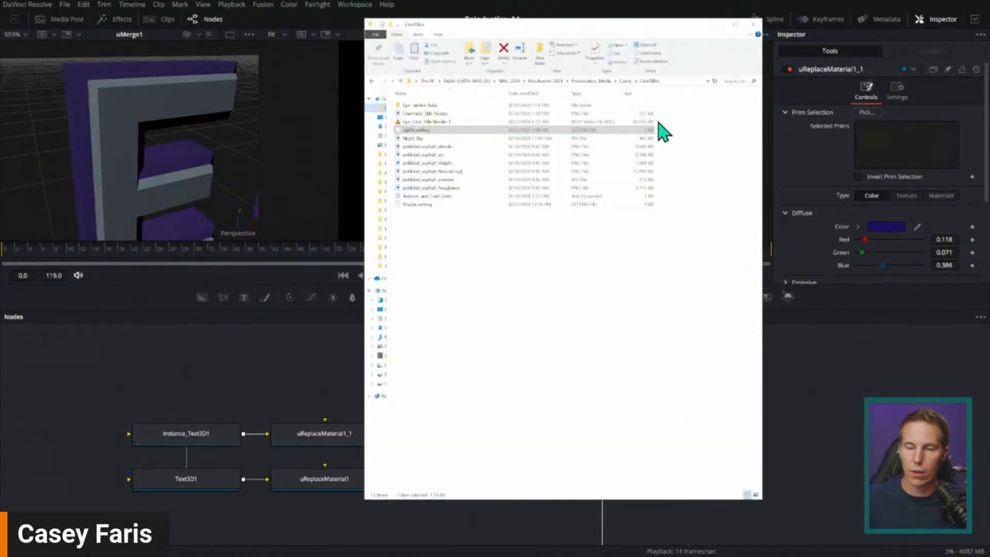
pyautogui.moveTo(624, 24); pyautogui.dragTo(925, 86)
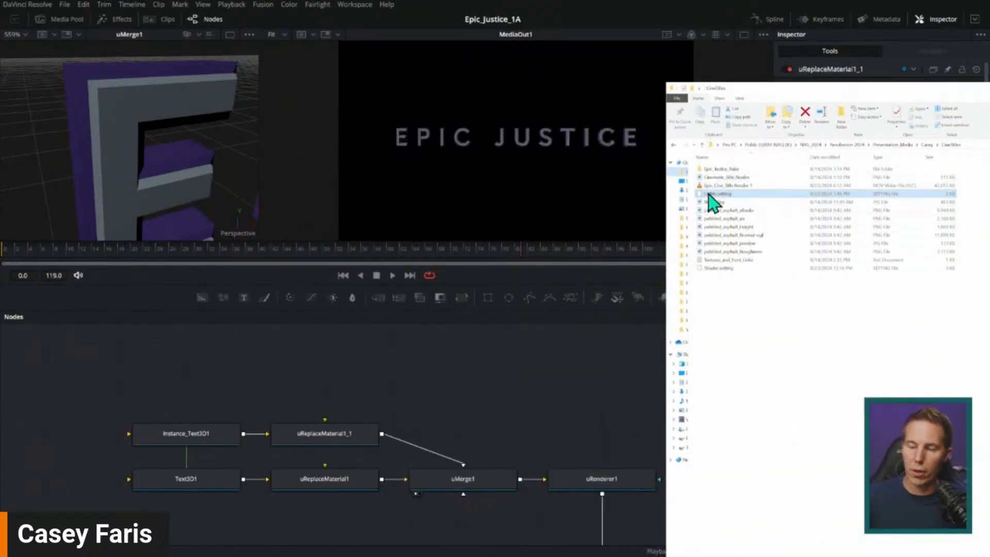
pyautogui.moveTo(713, 200); pyautogui.dragTo(490, 384)
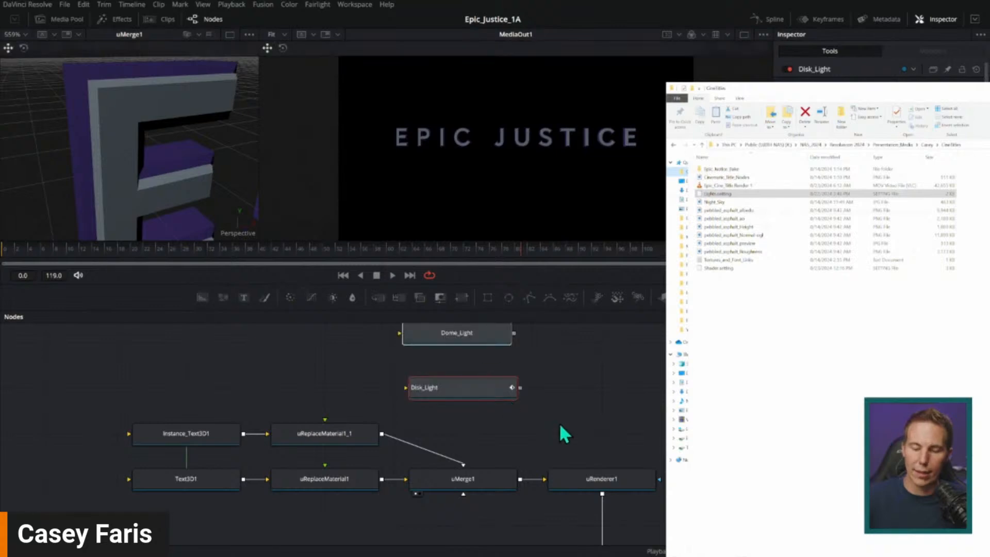
# Align the Kicker_Light, Kicker_Light_2, Dome_Light and Disk_Light nodes in an evenly spaced column above uMerge1
pyautogui.moveTo(601, 289); pyautogui.dragTo(603, 227)
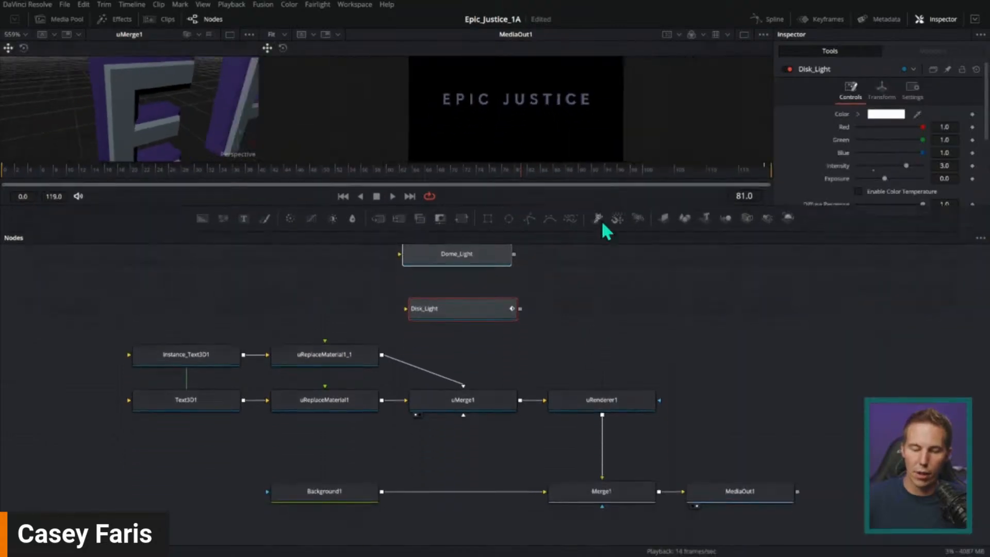
pyautogui.scroll(5, 605, 372)
pyautogui.click(605, 391)
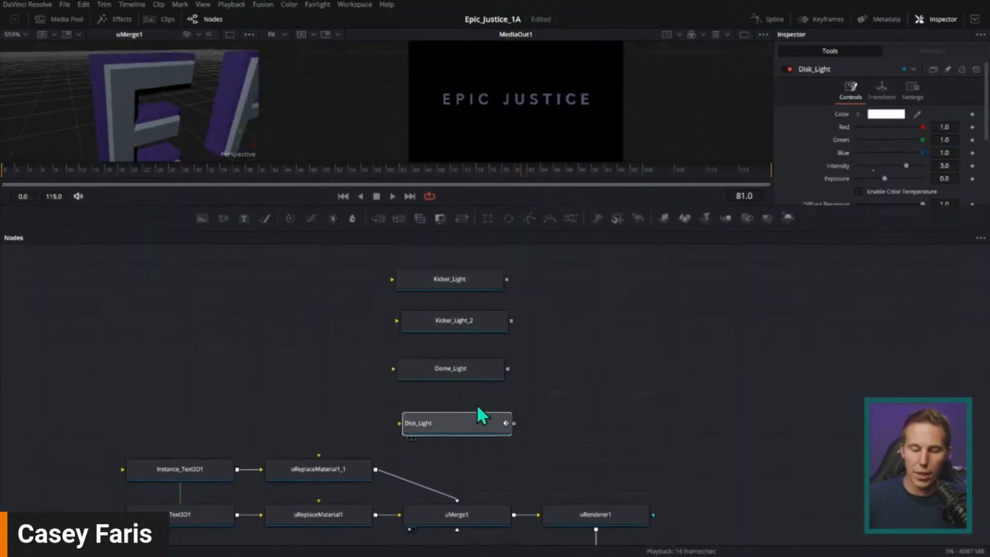
pyautogui.moveTo(477, 373); pyautogui.dragTo(490, 374)
pyautogui.moveTo(482, 331); pyautogui.dragTo(485, 343)
pyautogui.moveTo(476, 286); pyautogui.dragTo(483, 293)
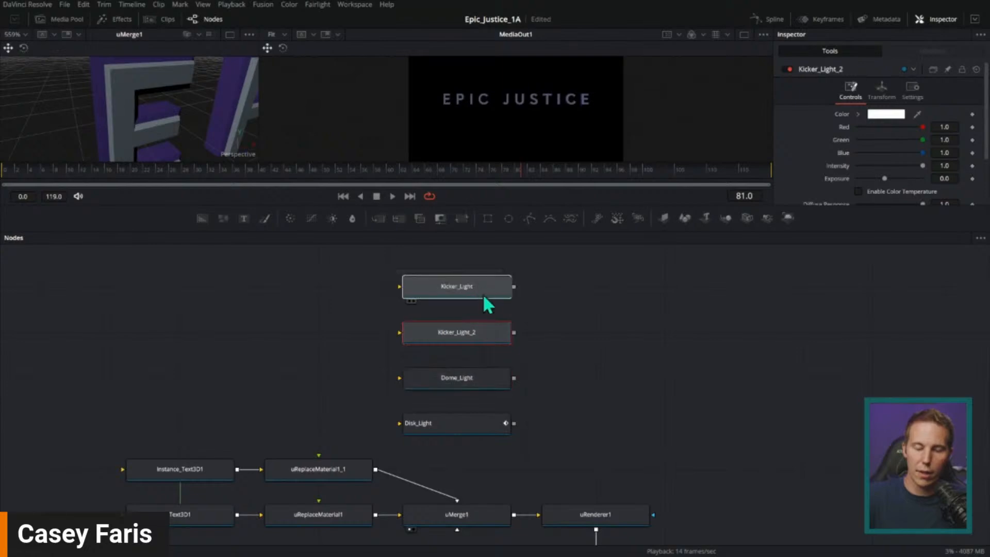
pyautogui.click(564, 336)
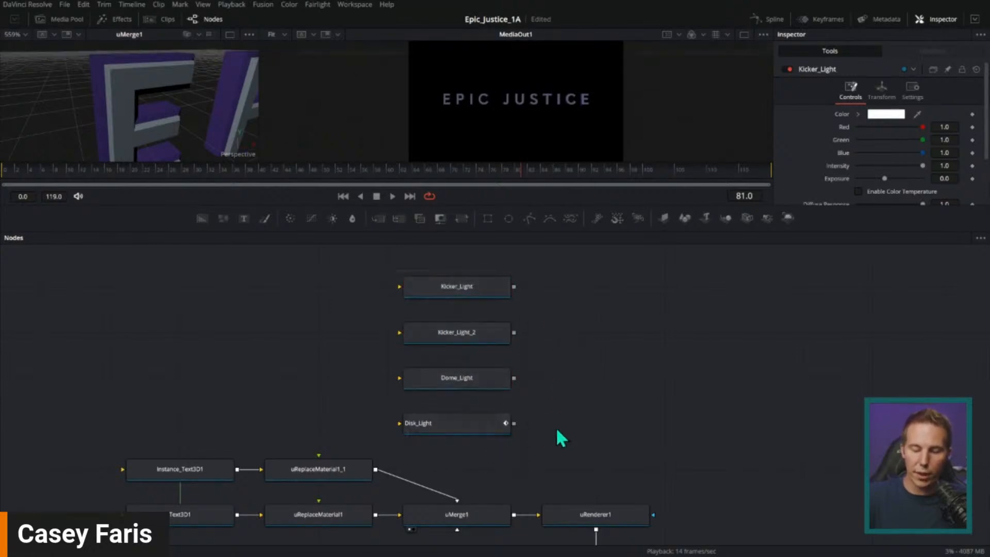
# Place Disk_Light beside Dome_Light and connect Dome_Light's output to uMerge1
pyautogui.moveTo(557, 431); pyautogui.dragTo(579, 398)
pyautogui.moveTo(520, 386); pyautogui.dragTo(661, 356)
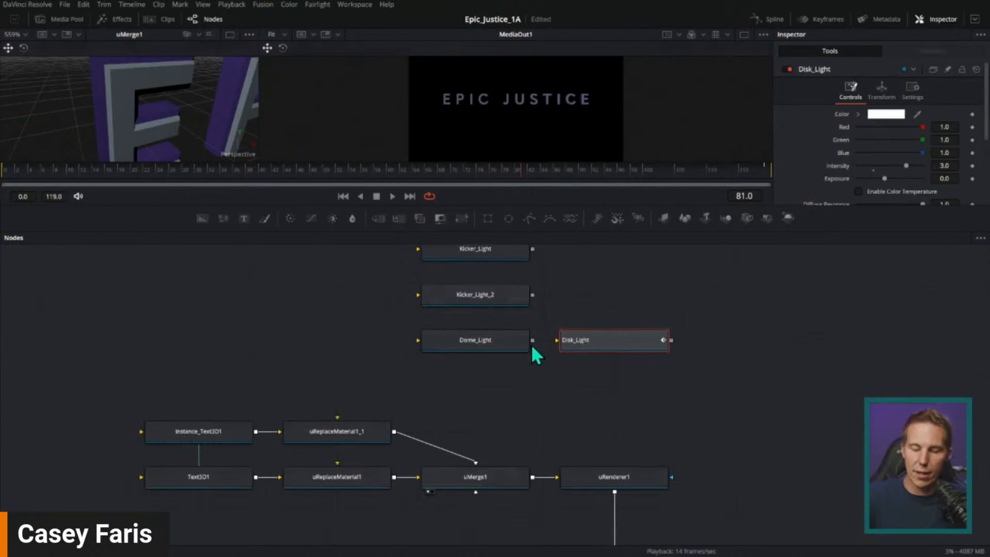
pyautogui.moveTo(533, 340); pyautogui.dragTo(506, 478)
pyautogui.hscroll(3, 570, 429)
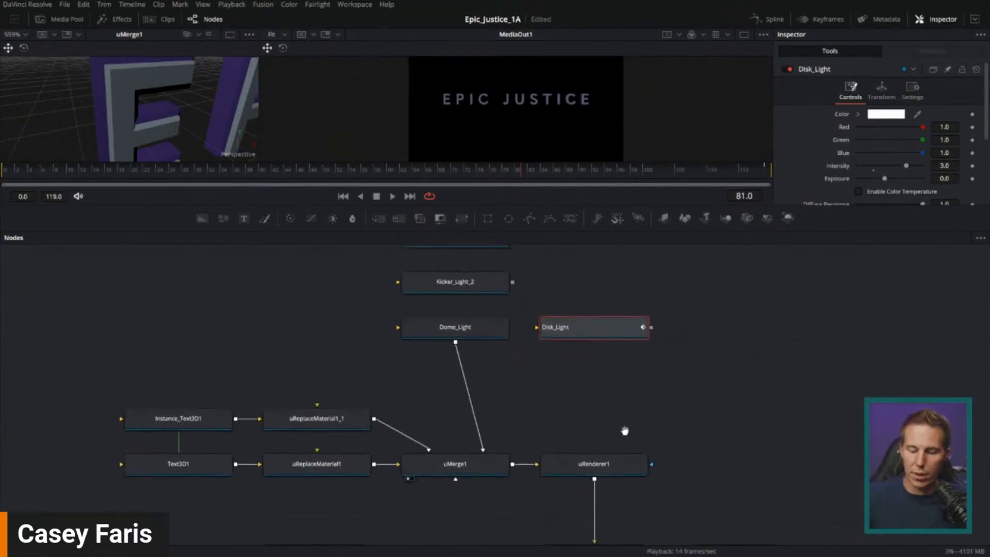
# Set uRenderer1's lighting to Scene and enlarge the viewers to show the rendered title
pyautogui.click(586, 466)
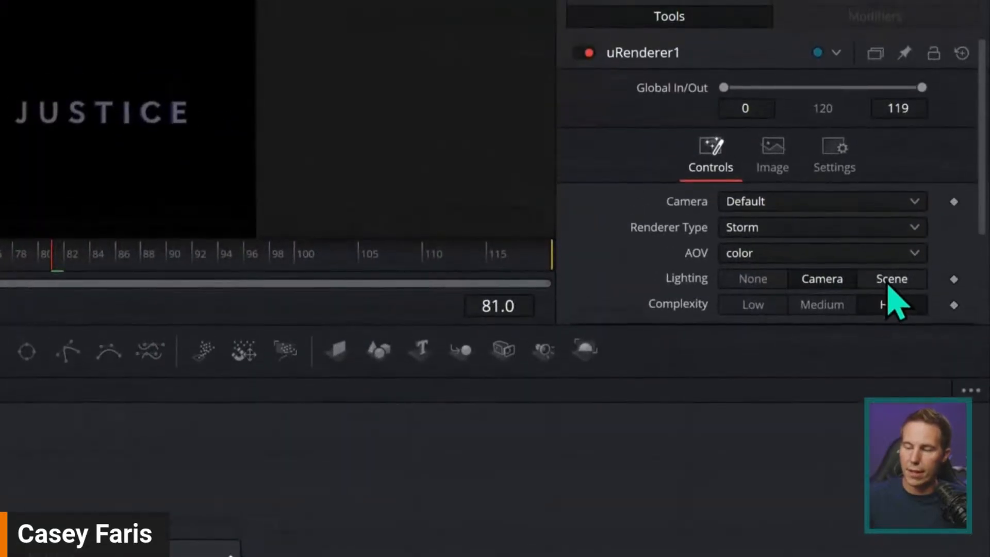
pyautogui.click(940, 184)
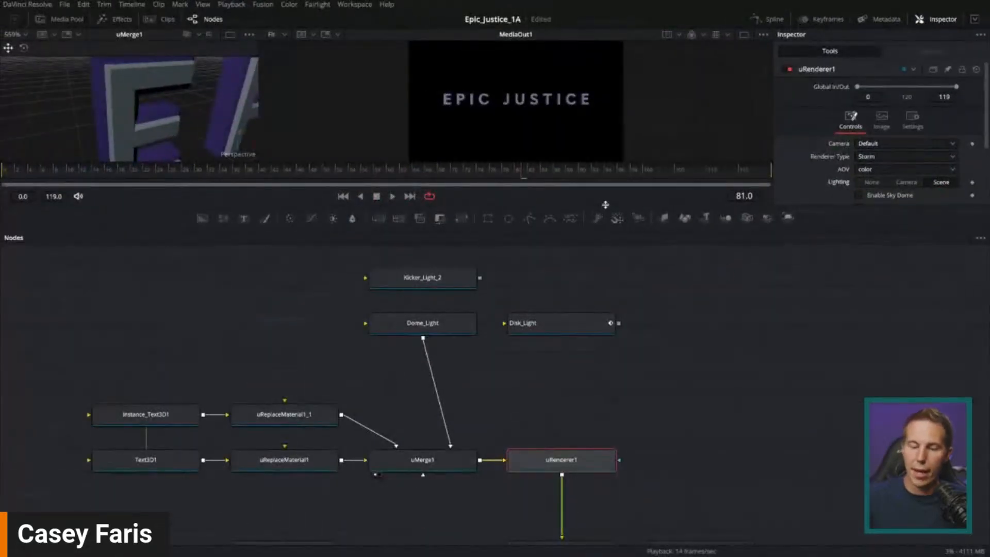
pyautogui.moveTo(605, 205); pyautogui.dragTo(613, 290)
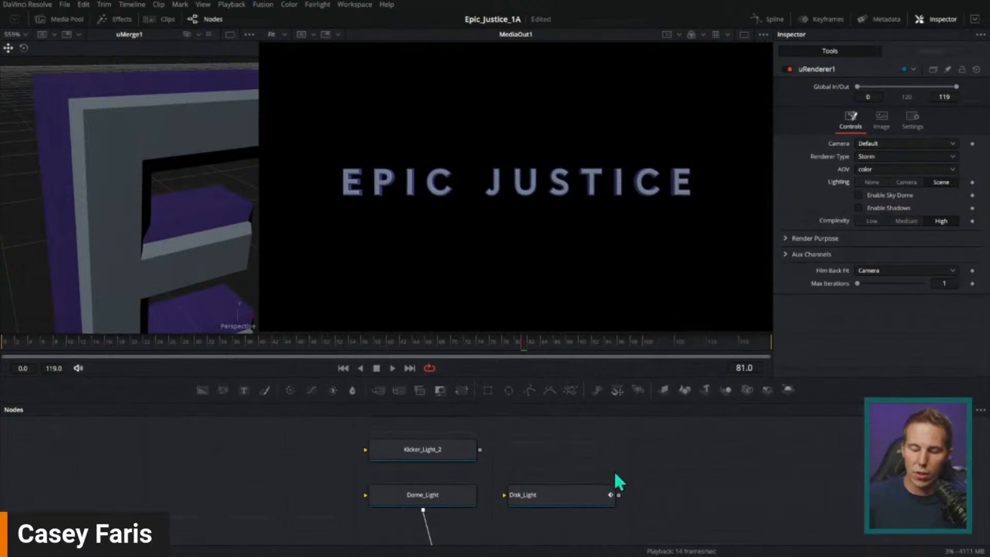
pyautogui.scroll(5, 614, 470)
pyautogui.hscroll(-3, 606, 442)
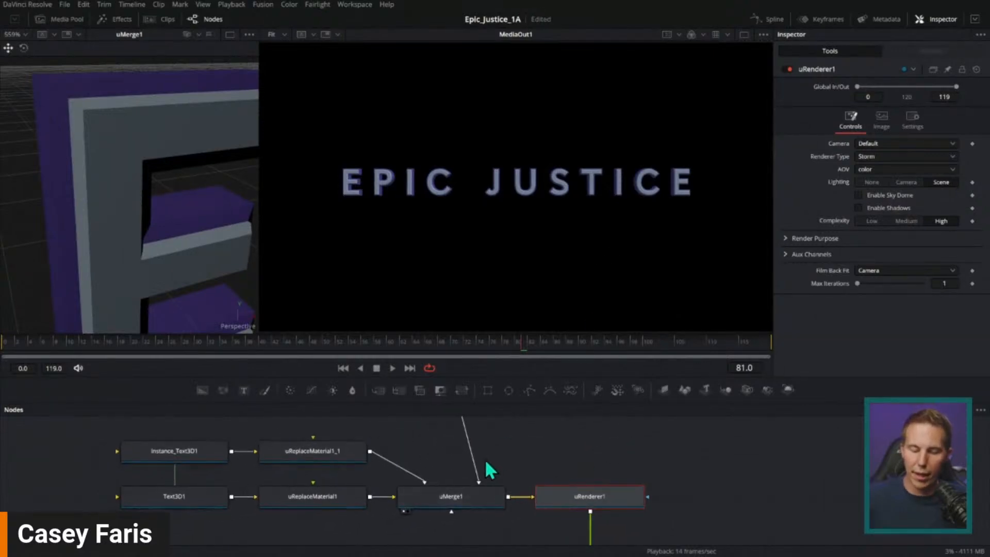
# Toggle Dome_Light off and on to compare its effect on the rendered title, leaving it enabled
pyautogui.scroll(3, 485, 459)
pyautogui.click(481, 437)
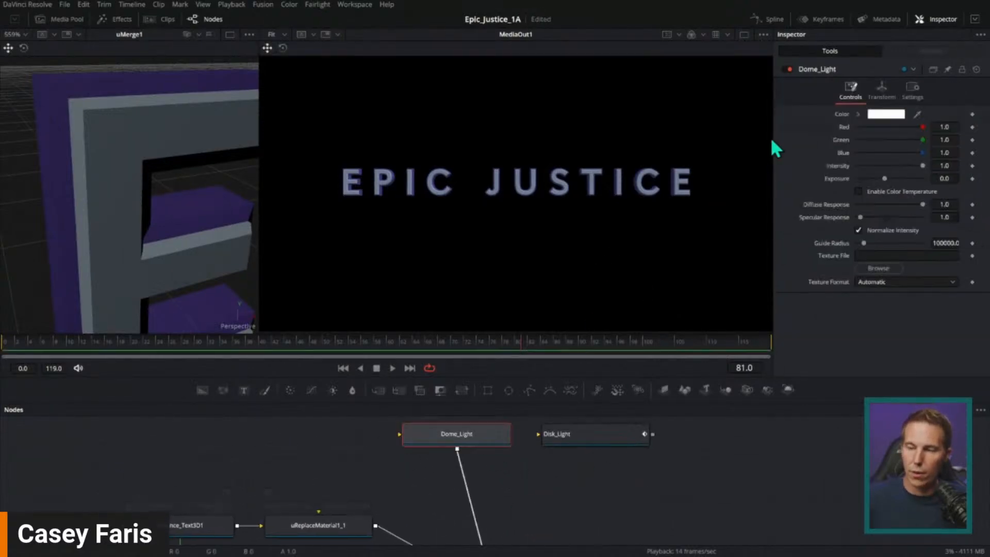
pyautogui.click(788, 69)
pyautogui.click(789, 69)
pyautogui.click(790, 69)
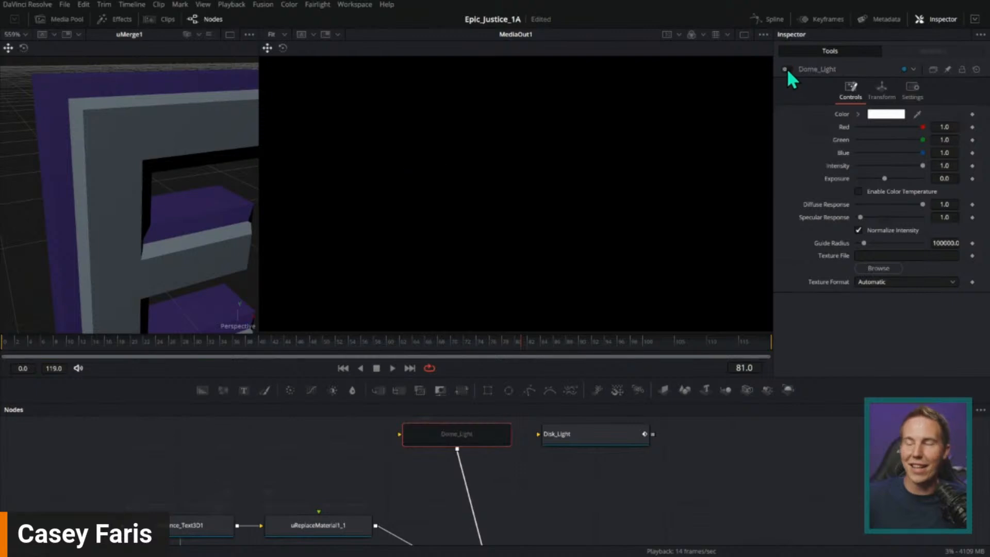
pyautogui.click(786, 69)
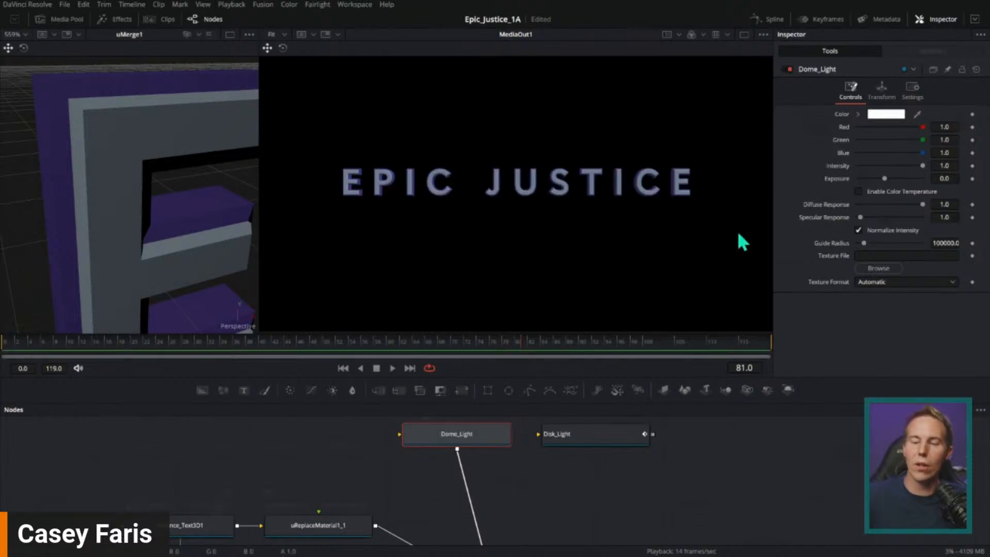
pyautogui.click(789, 69)
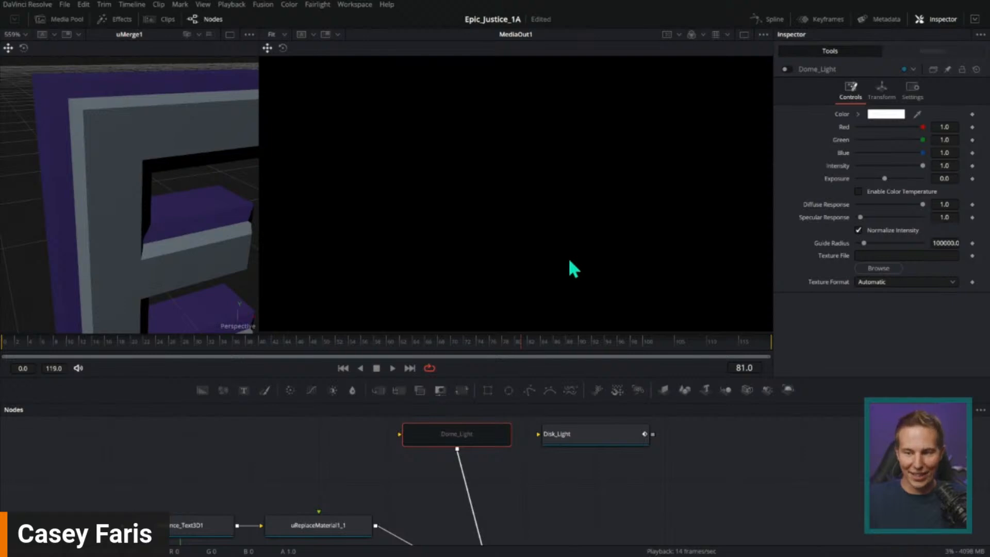
pyautogui.click(785, 70)
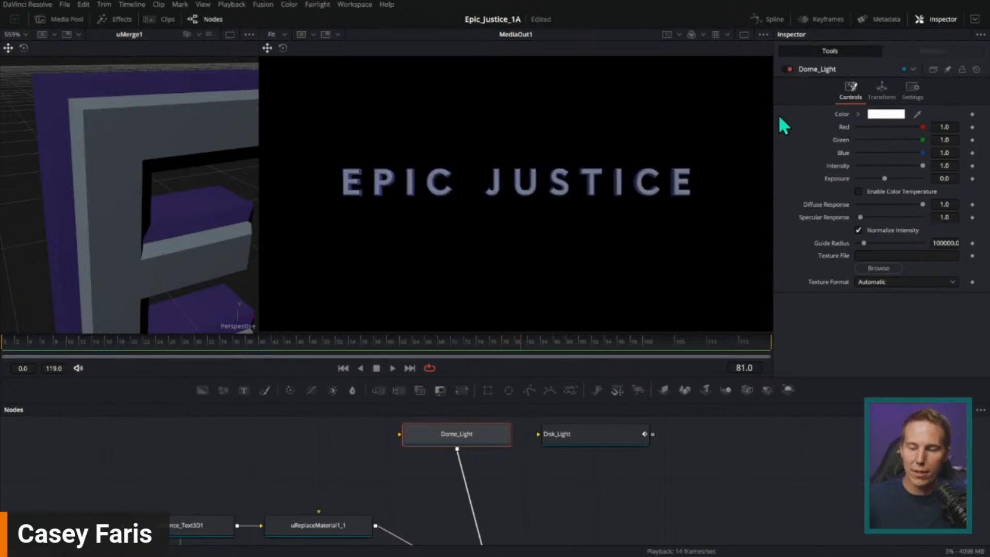
# Try the sky dome on uRenderer1, saving the project meanwhile, and turn the sky dome off again
pyautogui.scroll(-5, 689, 463)
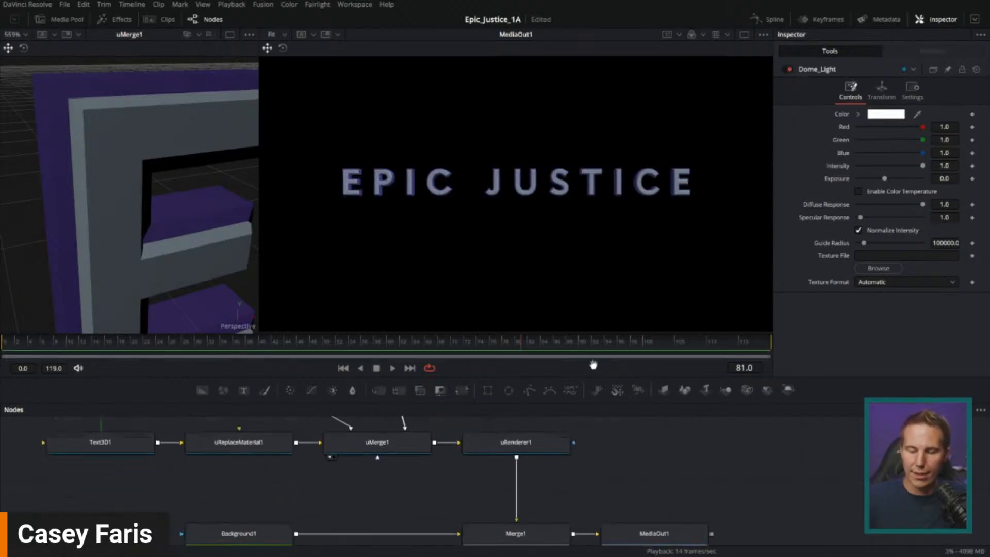
pyautogui.click(532, 441)
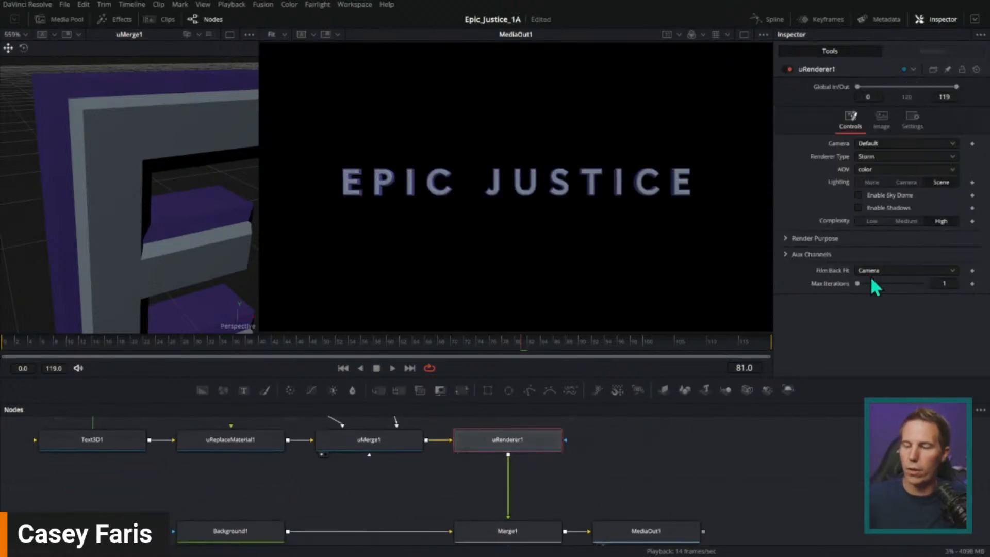
pyautogui.click(859, 196)
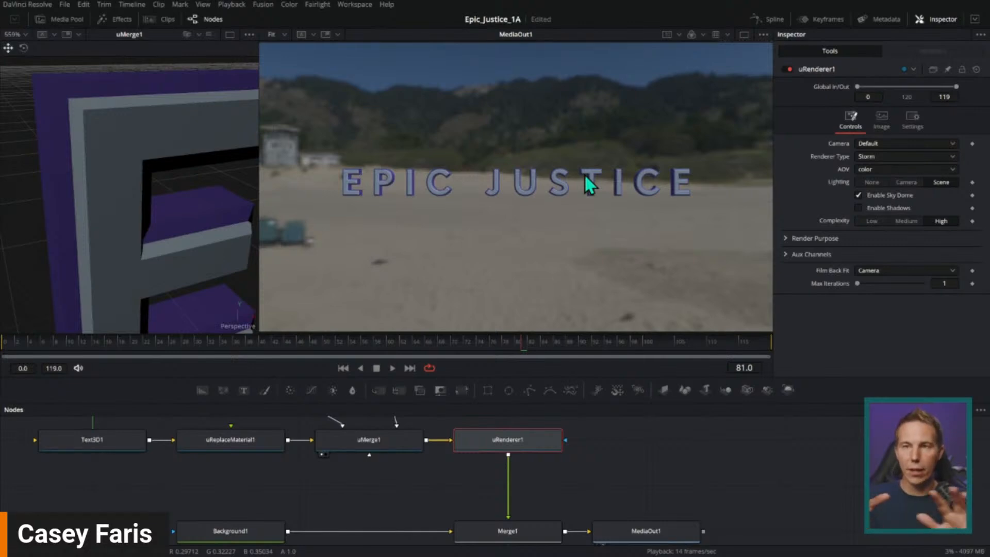
pyautogui.hotkey('ctrl', 's')
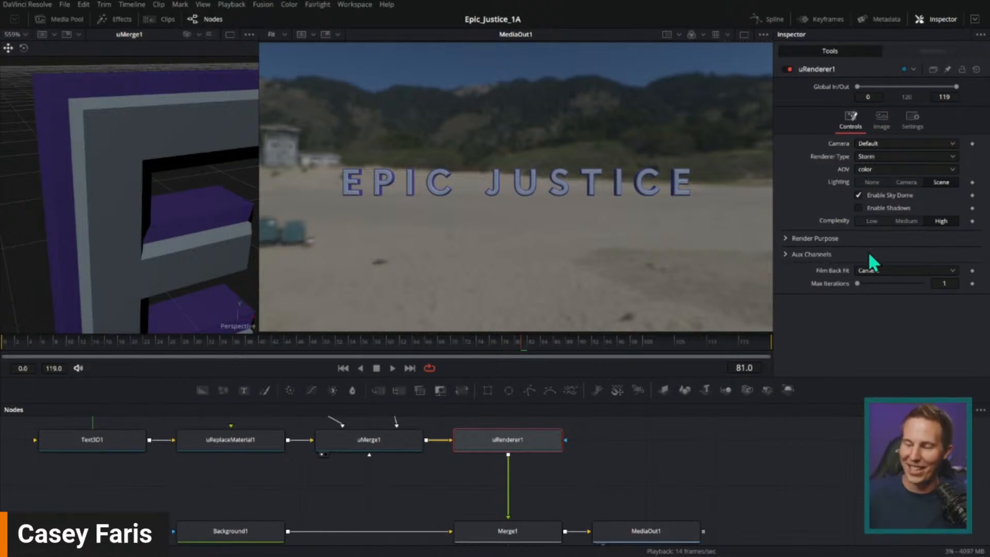
pyautogui.click(858, 194)
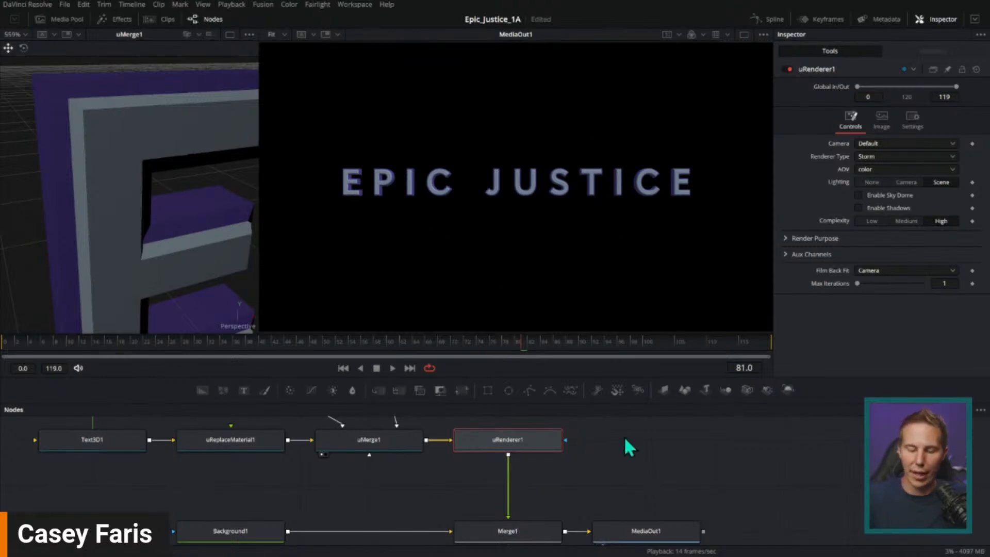
# Connect Disk_Light's output to uMerge1 to add it to the scene lighting
pyautogui.moveTo(625, 438); pyautogui.dragTo(659, 505)
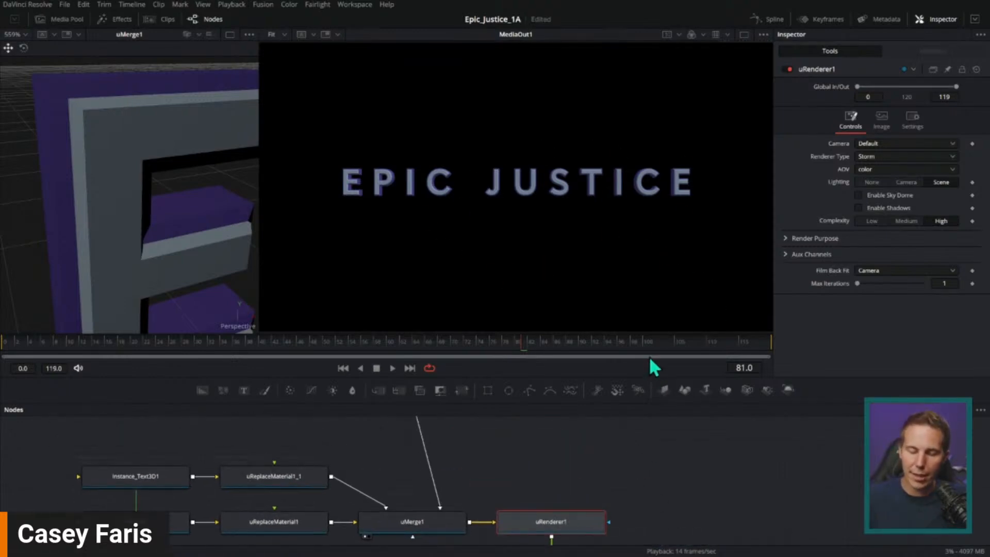
pyautogui.moveTo(651, 374); pyautogui.dragTo(651, 278)
pyautogui.scroll(5, 684, 420)
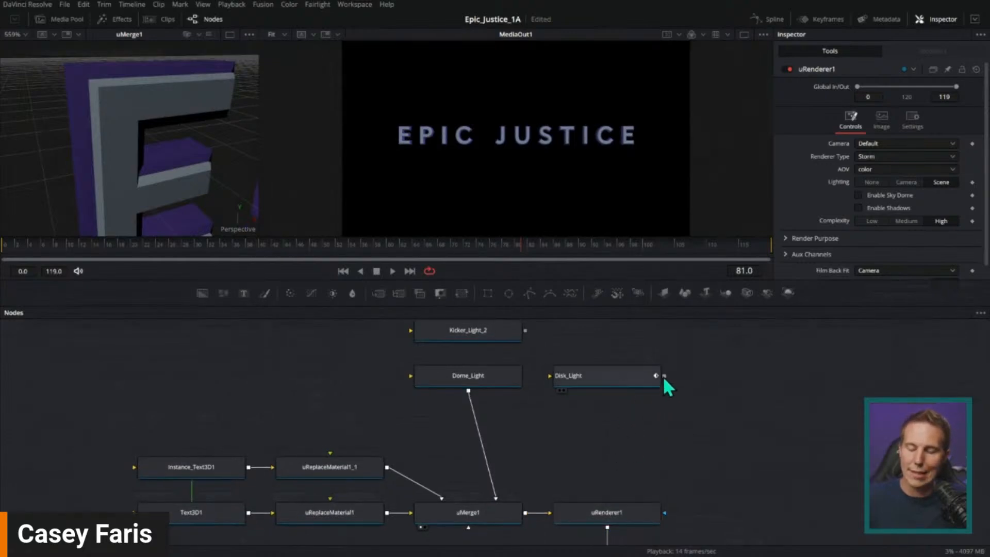
pyautogui.moveTo(663, 376); pyautogui.dragTo(515, 503)
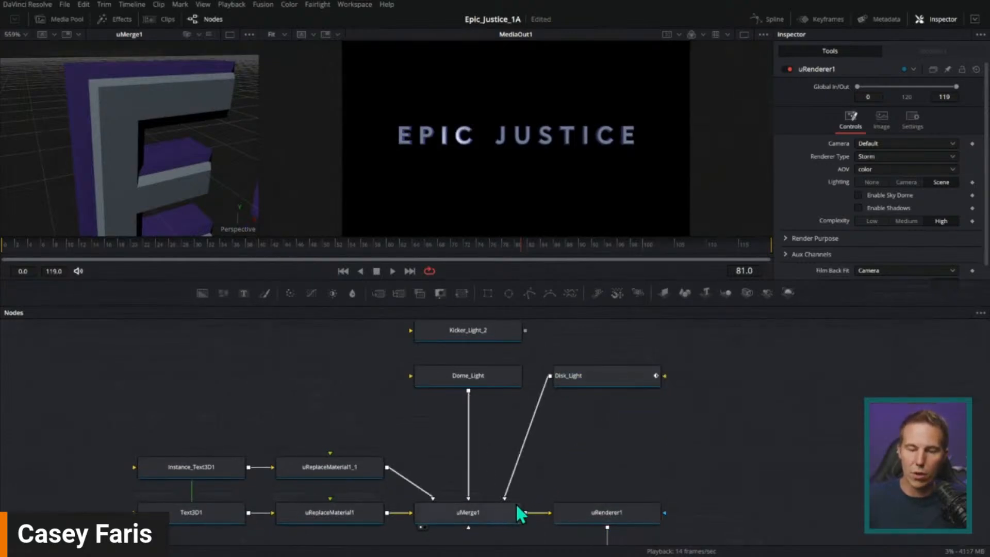
# Select Disk_Light and examine its position relative to the whole title in an enlarged uMerge1 3D view
pyautogui.click(598, 382)
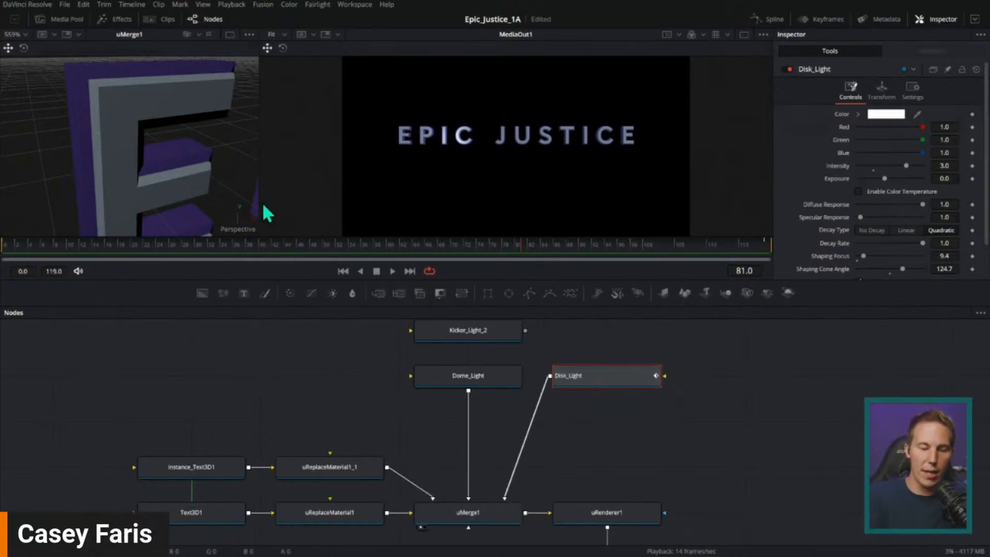
pyautogui.moveTo(259, 201); pyautogui.dragTo(583, 196)
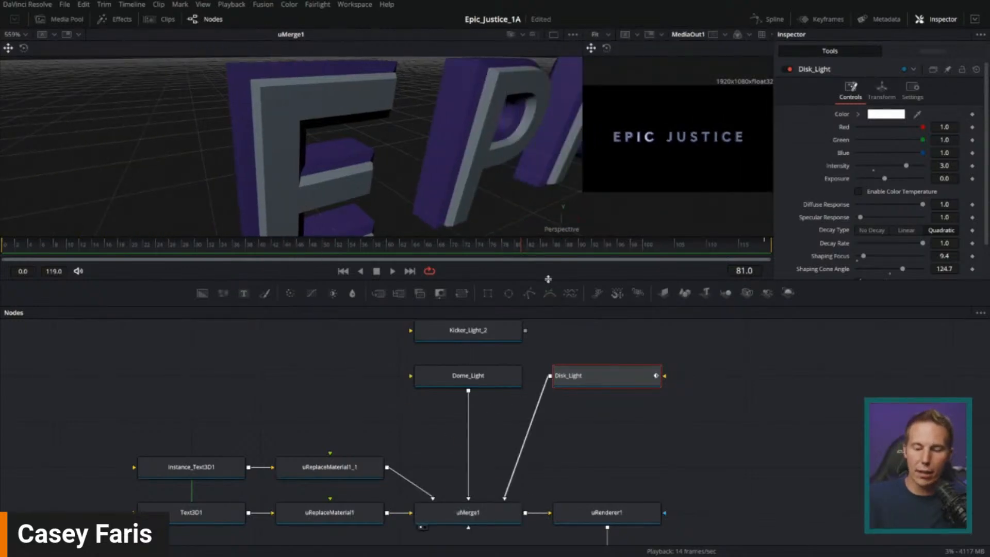
pyautogui.moveTo(548, 279); pyautogui.dragTo(542, 378)
pyautogui.scroll(-8, 481, 272)
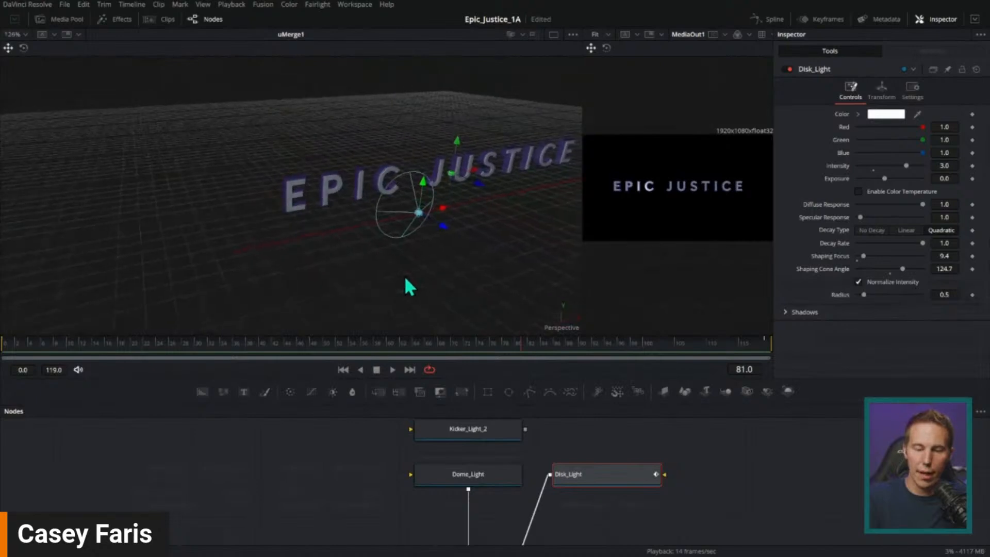
# Scrub and play the animation to check how Disk_Light sweeps across the title in the 3D view and an enlarged MediaOut1 view
pyautogui.moveTo(410, 288)
pyautogui.mouseDown()
pyautogui.moveTo(482, 260)
pyautogui.moveTo(419, 277)
pyautogui.moveTo(428, 281)
pyautogui.moveTo(420, 290)
pyautogui.mouseUp()
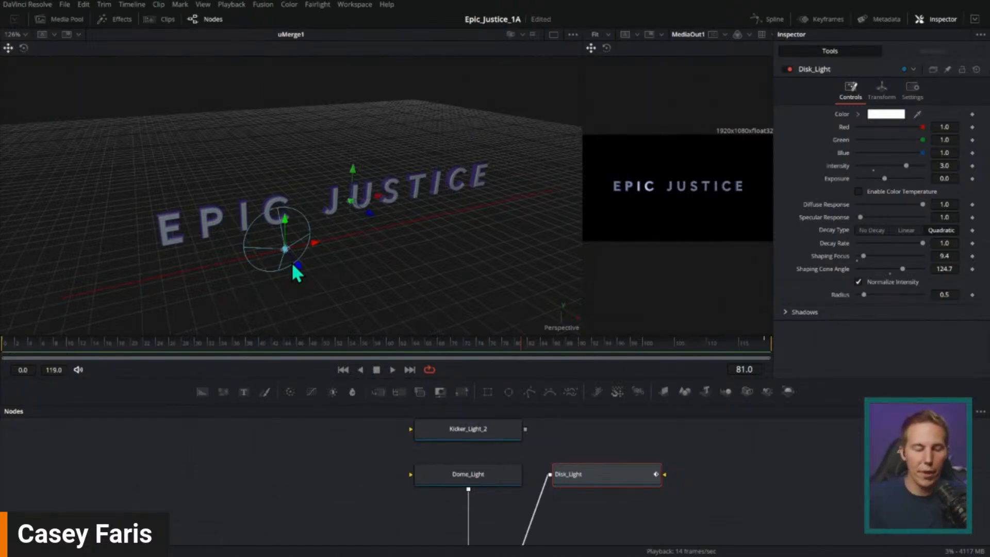
pyautogui.moveTo(82, 347); pyautogui.dragTo(161, 349)
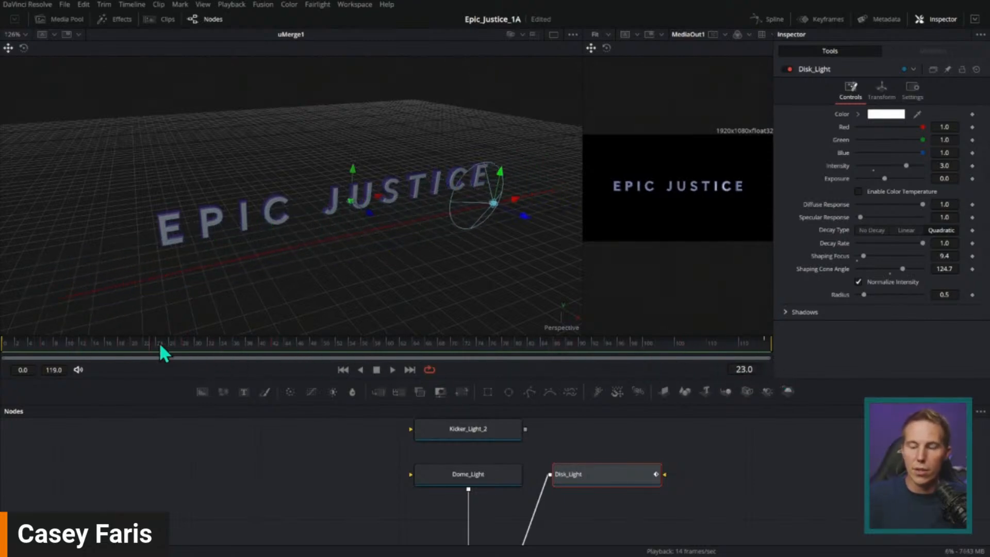
pyautogui.moveTo(582, 252); pyautogui.dragTo(142, 311)
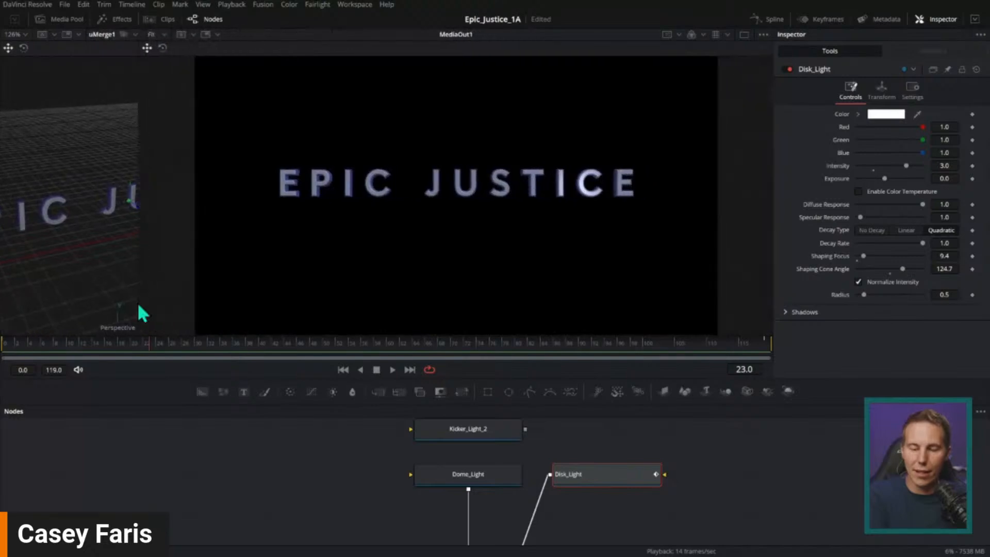
pyautogui.moveTo(215, 351); pyautogui.dragTo(12, 354)
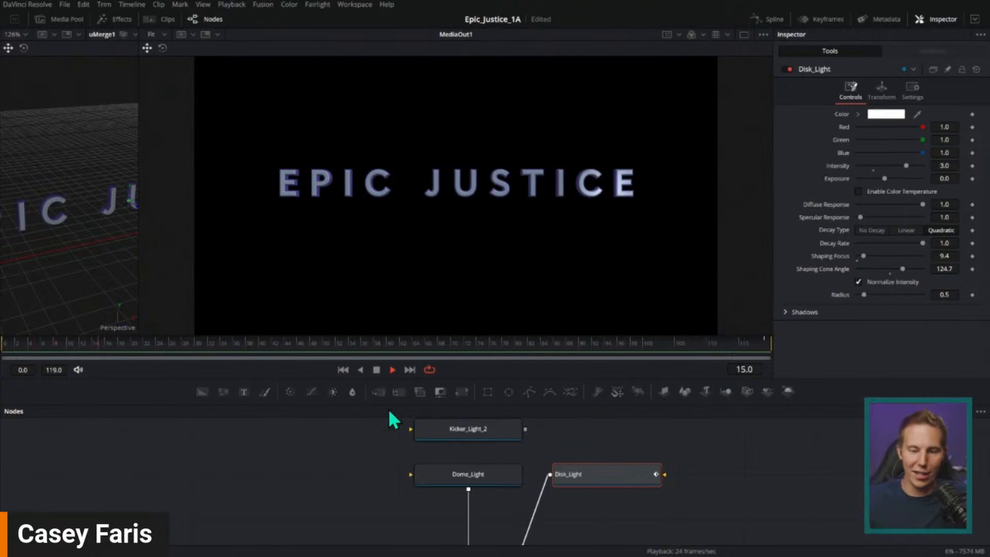
pyautogui.click(377, 369)
pyautogui.moveTo(428, 349); pyautogui.dragTo(213, 363)
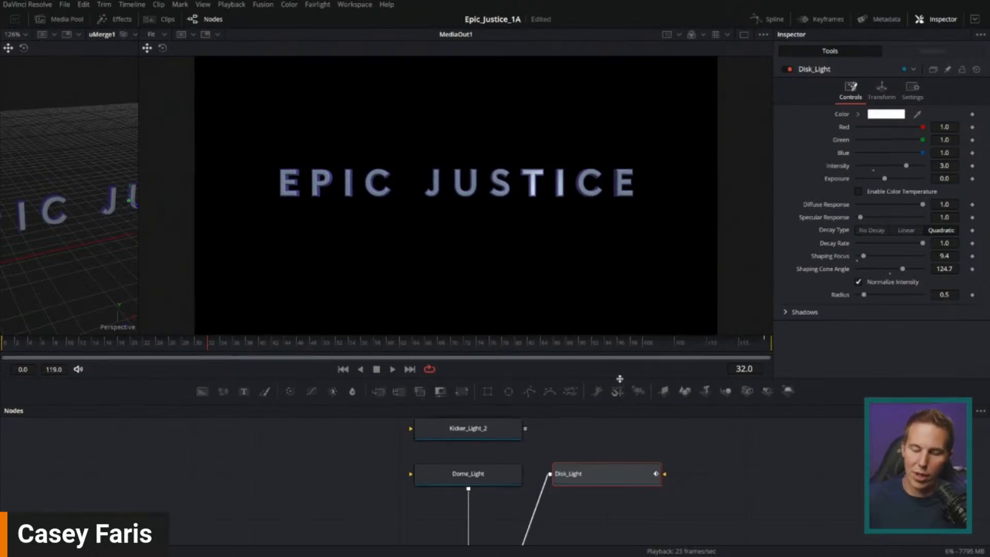
# Place Kicker_Light beside Dome_Light and connect both Kicker_Light and Kicker_Light_2 to uMerge1
pyautogui.moveTo(619, 382); pyautogui.dragTo(634, 240)
pyautogui.scroll(3, 639, 318)
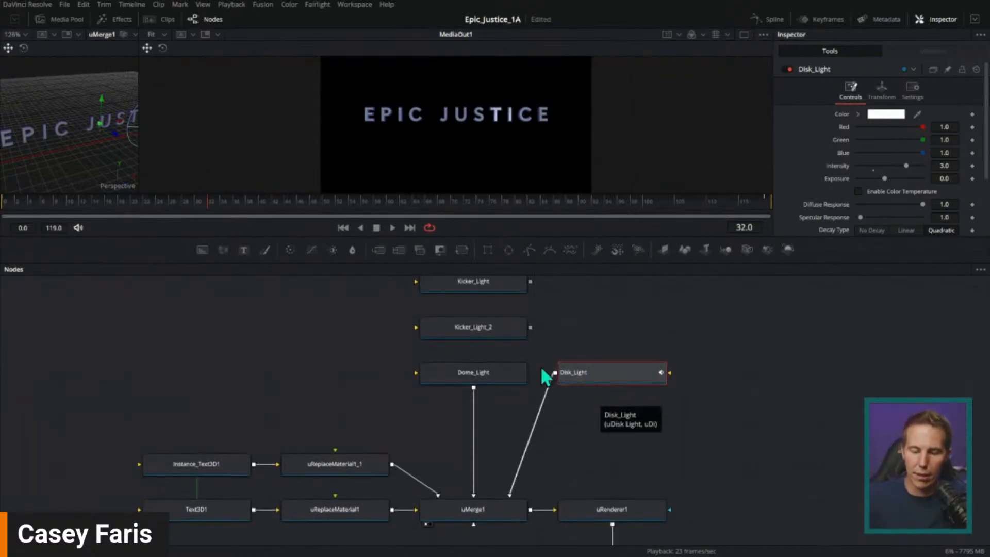
pyautogui.moveTo(530, 328); pyautogui.dragTo(533, 414)
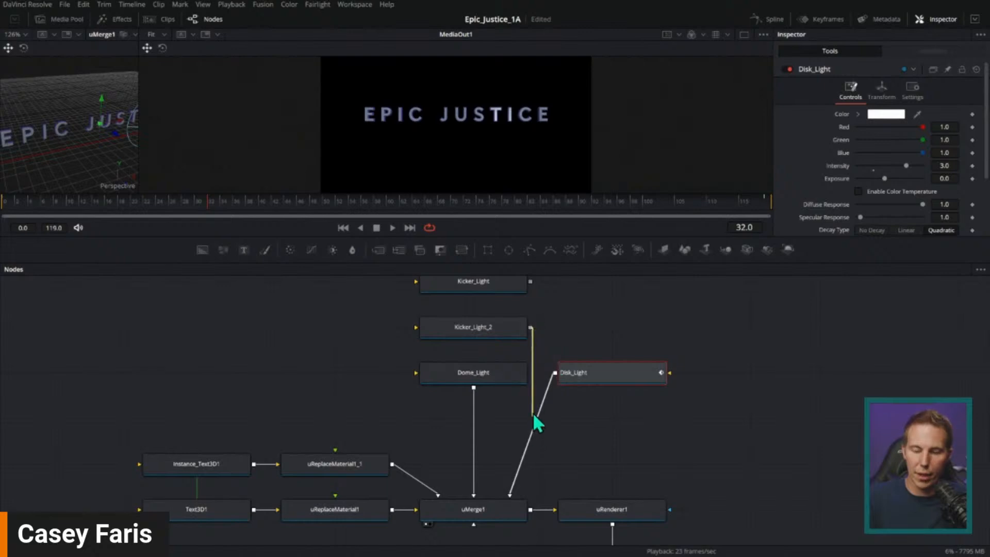
pyautogui.scroll(5, 527, 144)
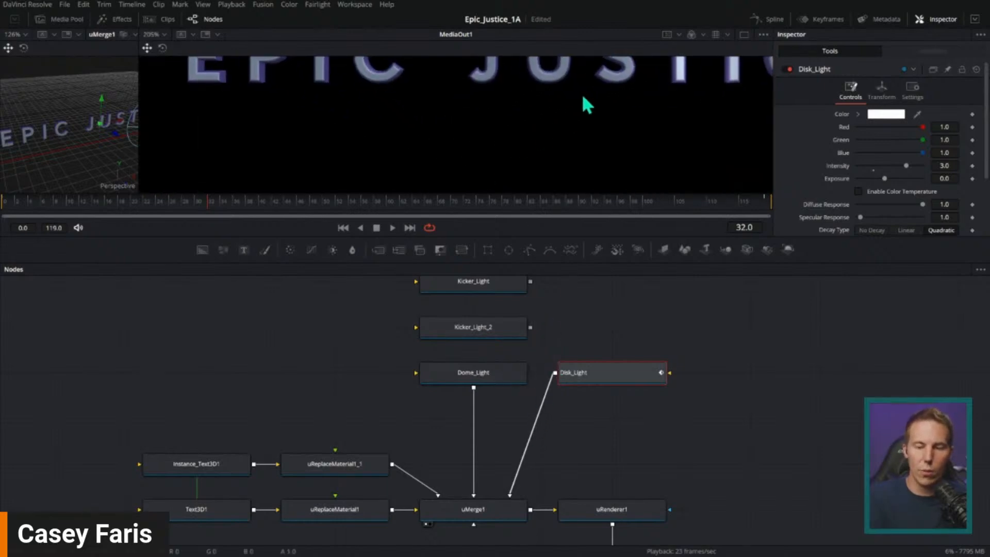
pyautogui.moveTo(581, 94); pyautogui.dragTo(562, 154)
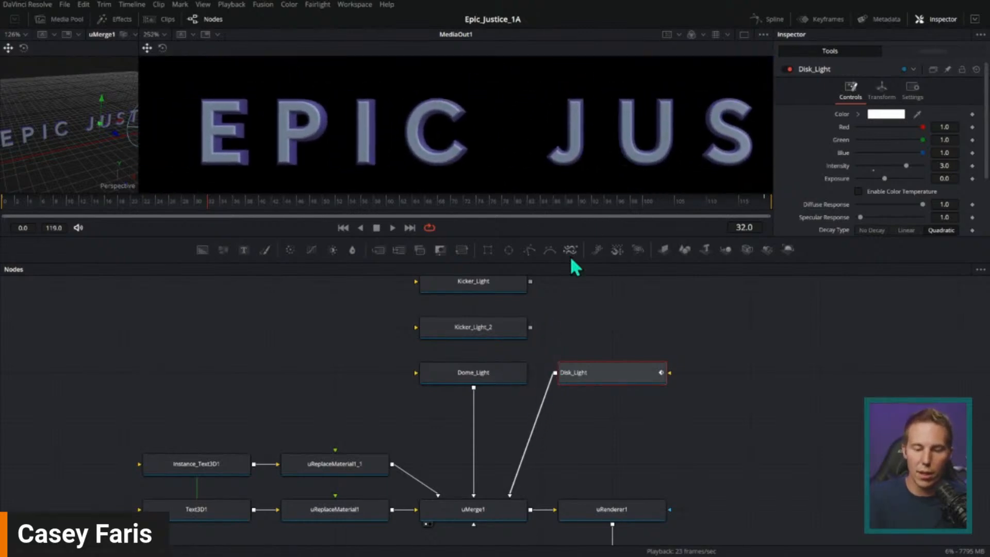
pyautogui.moveTo(515, 285); pyautogui.dragTo(472, 513)
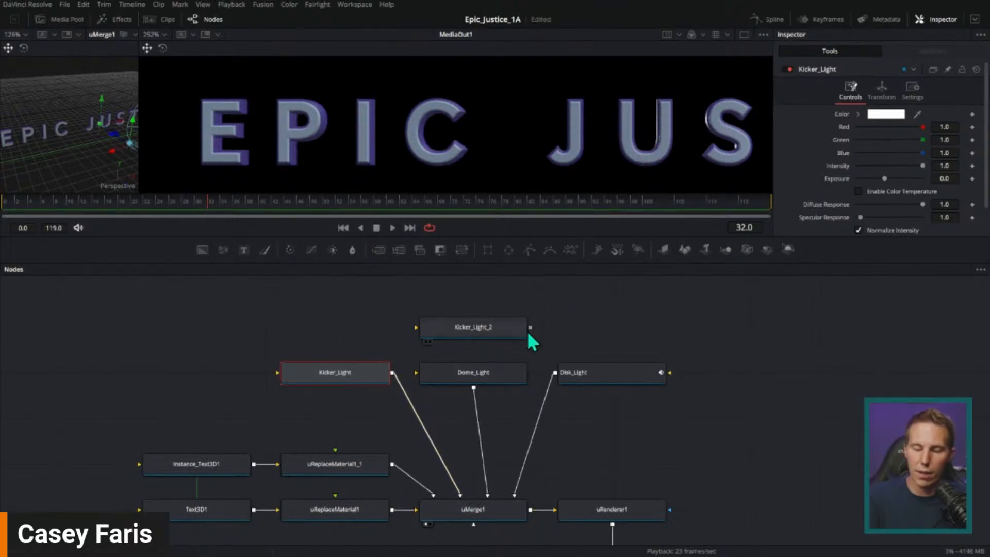
pyautogui.moveTo(529, 327); pyautogui.dragTo(504, 512)
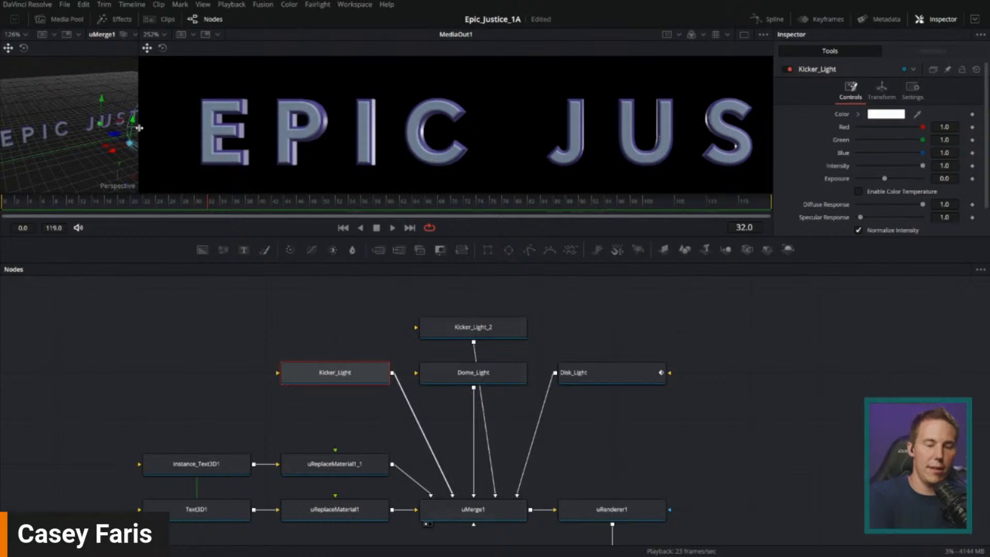
# Examine where the kicker lights sit around the title in a widened uMerge1 3D view
pyautogui.moveTo(139, 132); pyautogui.dragTo(495, 165)
pyautogui.moveTo(394, 132); pyautogui.dragTo(404, 135)
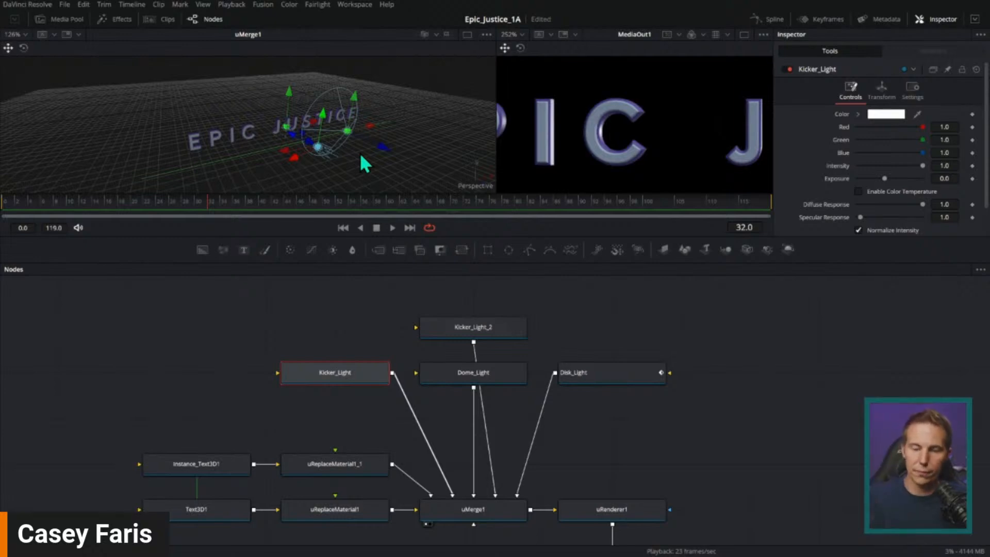
pyautogui.moveTo(496, 165); pyautogui.dragTo(283, 206)
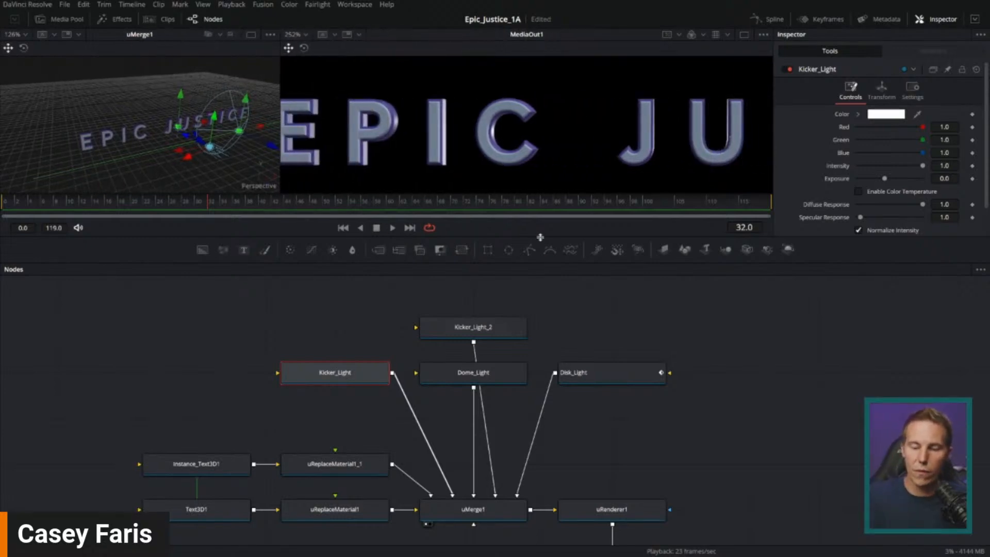
# Show only the MediaOut1 view and inspect the kicker highlights on the title's beveled edges up close
pyautogui.moveTo(540, 237); pyautogui.dragTo(539, 329)
pyautogui.scroll(-4, 549, 224)
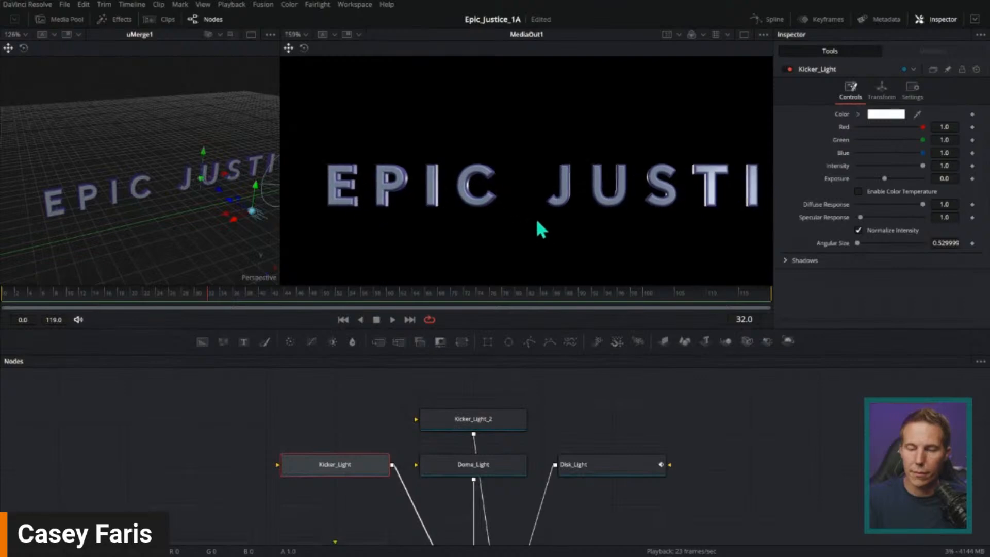
pyautogui.scroll(-4, 538, 224)
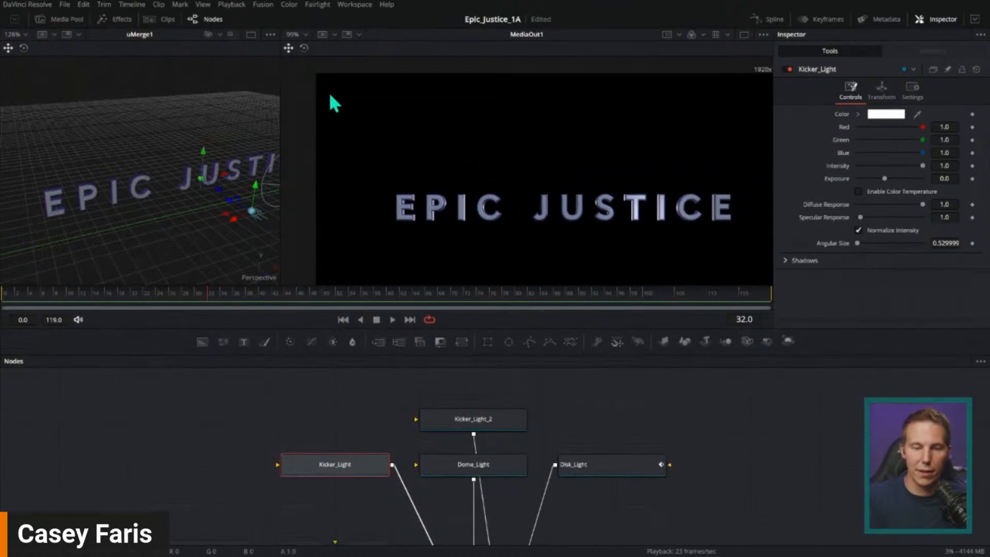
pyautogui.click(744, 35)
pyautogui.scroll(5, 580, 222)
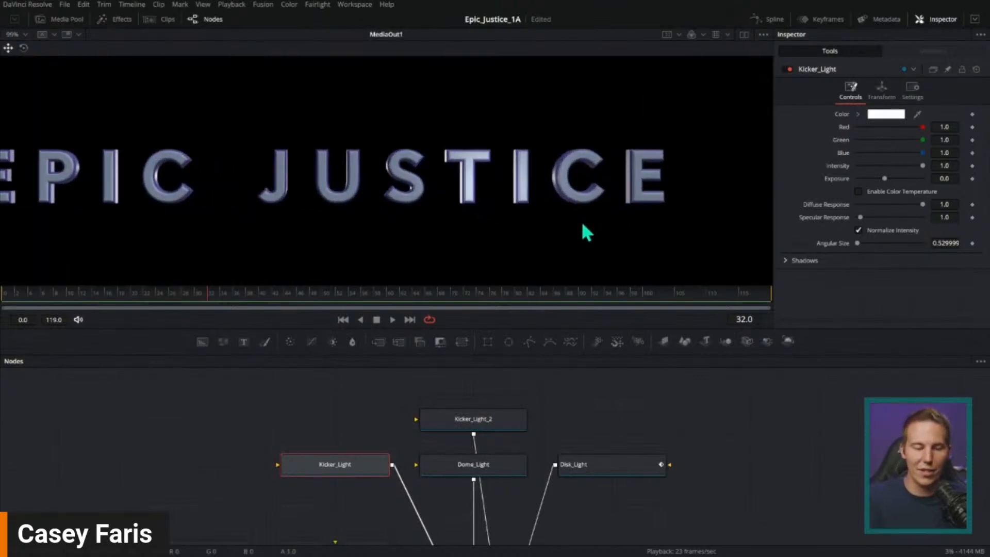
pyautogui.moveTo(548, 223); pyautogui.dragTo(608, 233)
pyautogui.scroll(-2, 564, 387)
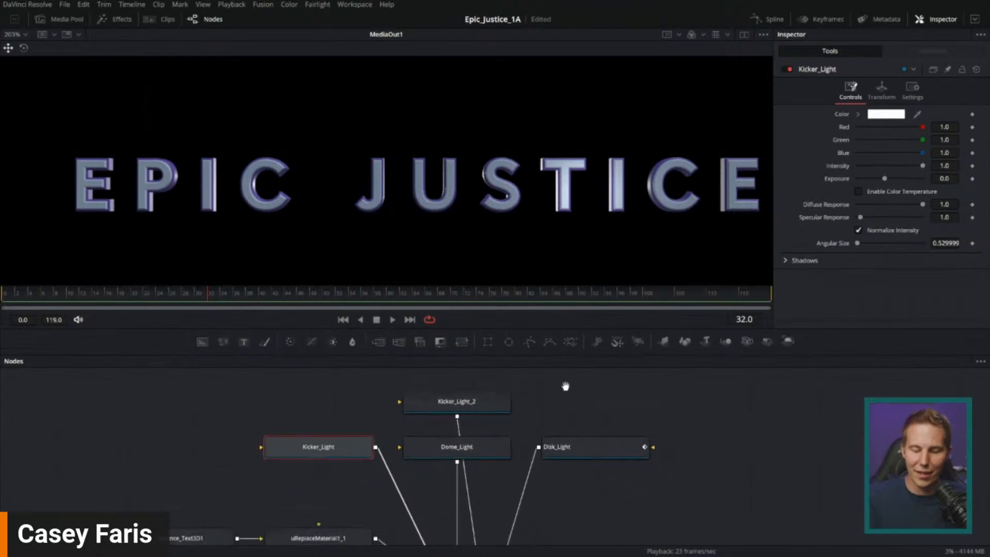
pyautogui.scroll(-1, 448, 482)
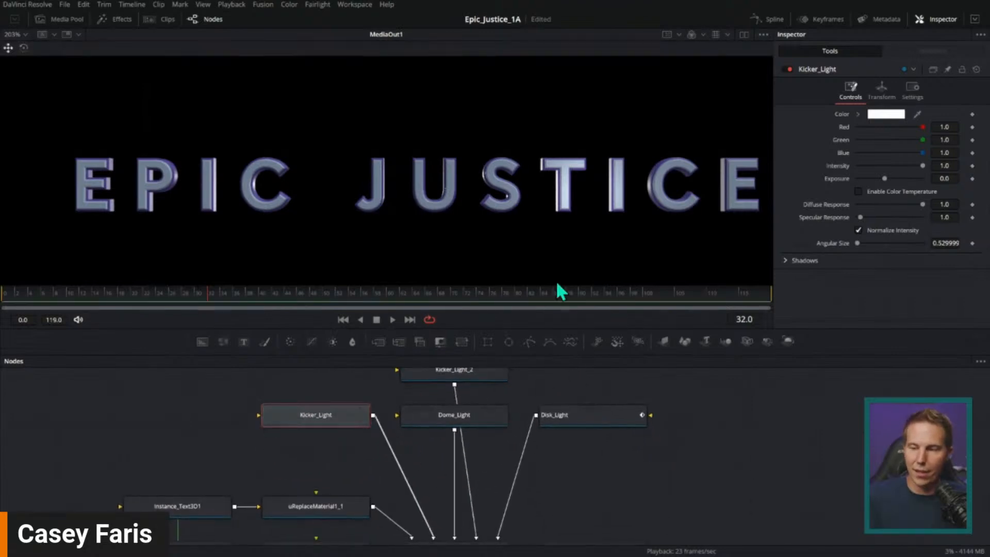
# Toggle Kicker_Light off and on repeatedly to compare its effect on the rendered title, leaving it enabled
pyautogui.click(790, 70)
pyautogui.click(790, 70)
pyautogui.click(789, 70)
pyautogui.click(790, 70)
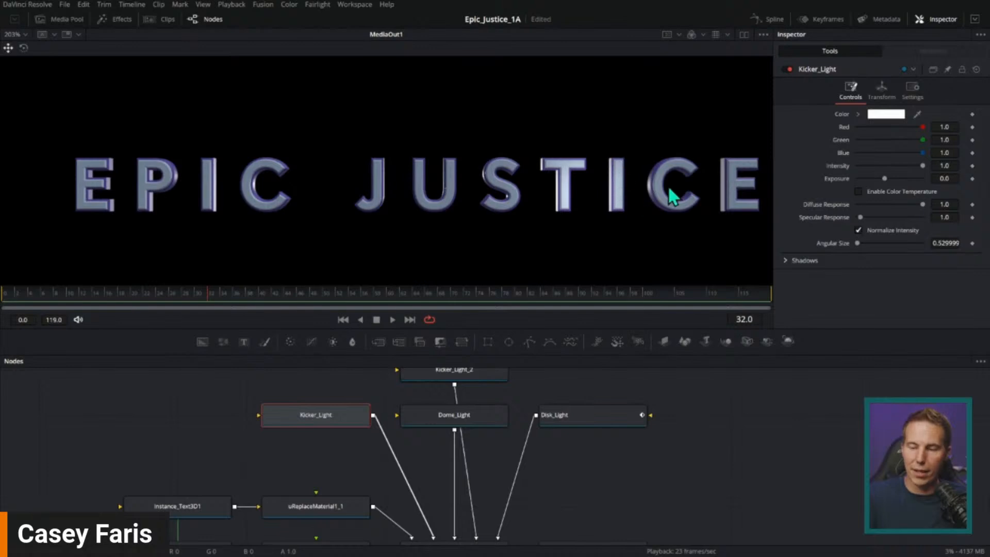
pyautogui.click(788, 69)
pyautogui.click(789, 69)
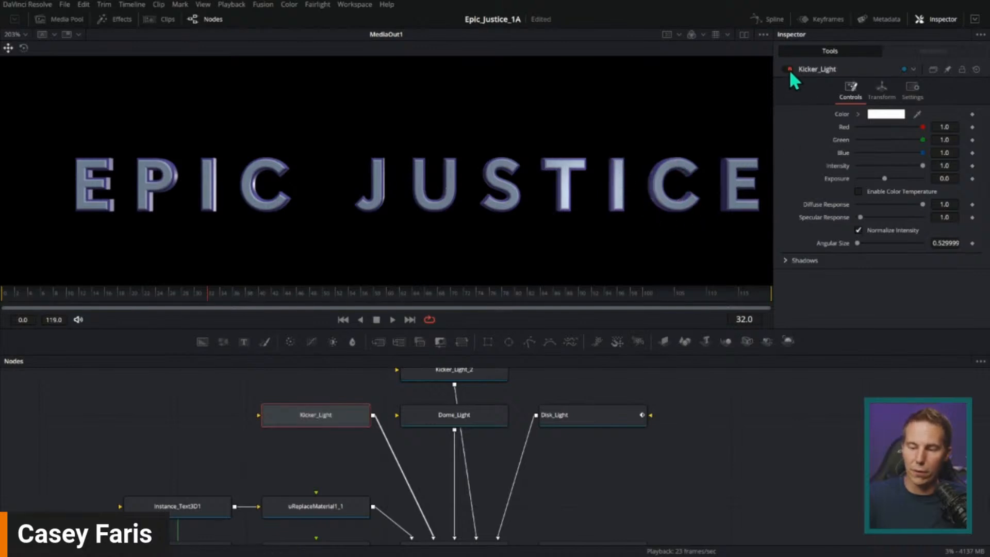
# Toggle Kicker_Light_2 off and on to compare its effect on the letter edges, leaving it enabled
pyautogui.click(490, 376)
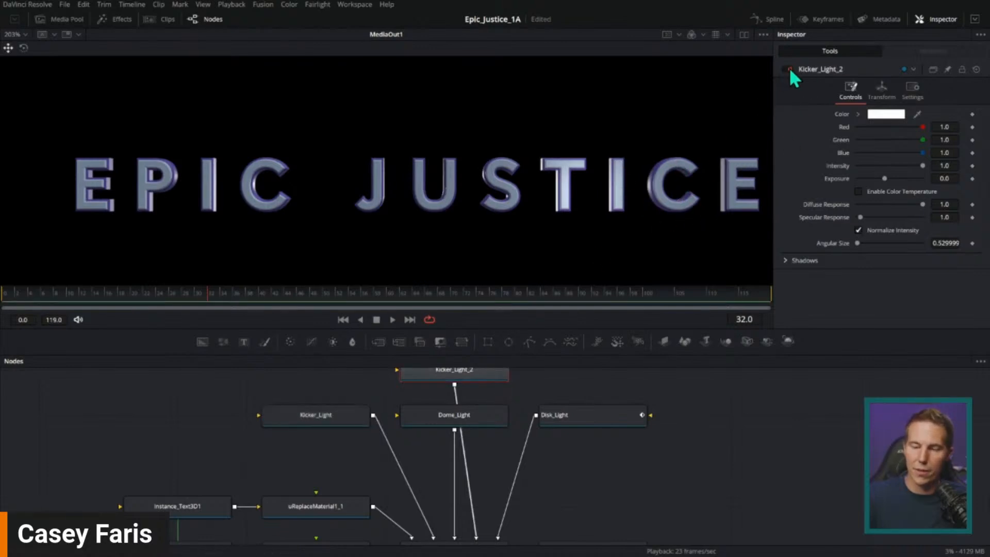
pyautogui.click(789, 69)
pyautogui.click(788, 69)
pyautogui.click(788, 69)
pyautogui.click(787, 69)
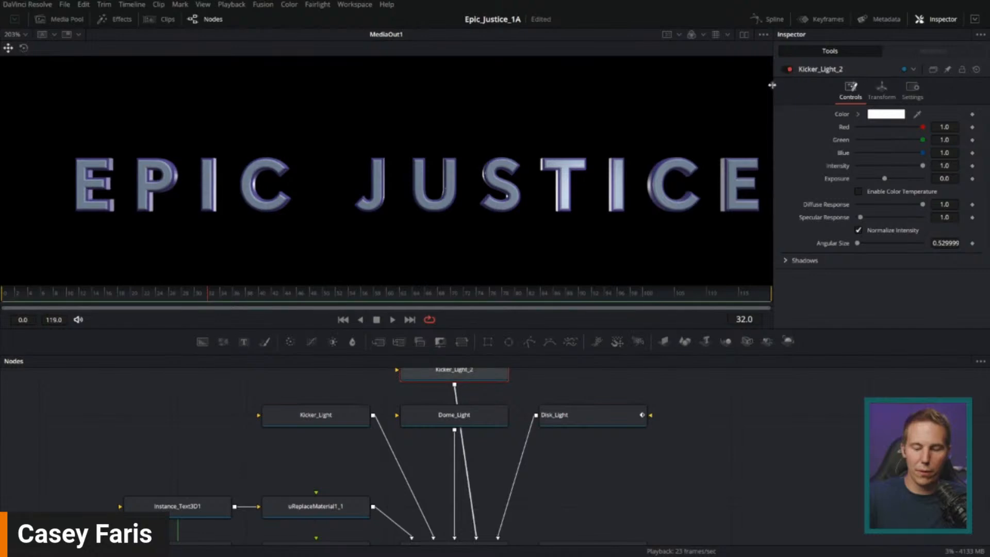
# Toggle Disk_Light off and on to compare its effect on the title's faces, leaving it enabled
pyautogui.click(613, 415)
pyautogui.click(788, 70)
pyautogui.click(787, 69)
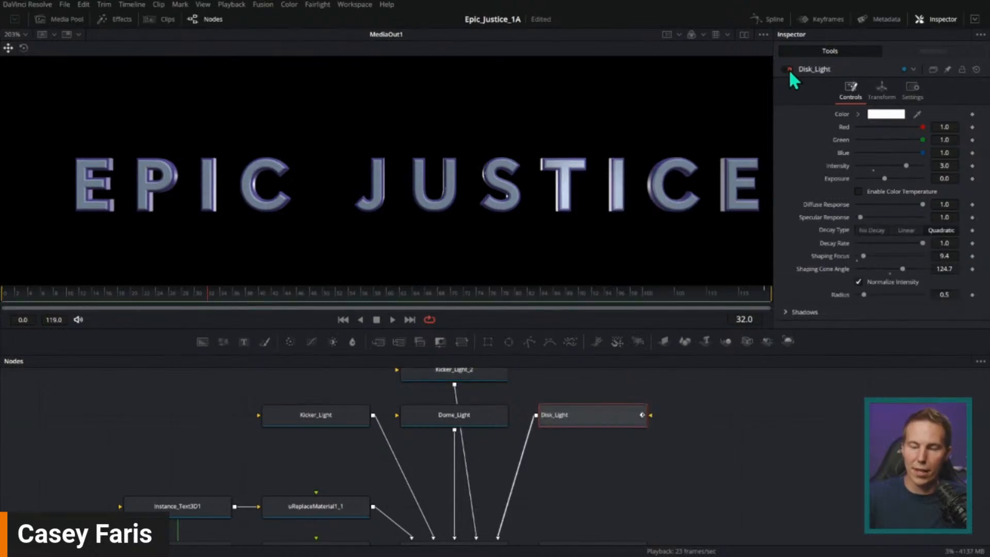
pyautogui.click(789, 69)
pyautogui.click(789, 69)
# Turn Dome_Light off to view the title lit only by the disk and kicker lights, and turn it back on
pyautogui.click(507, 412)
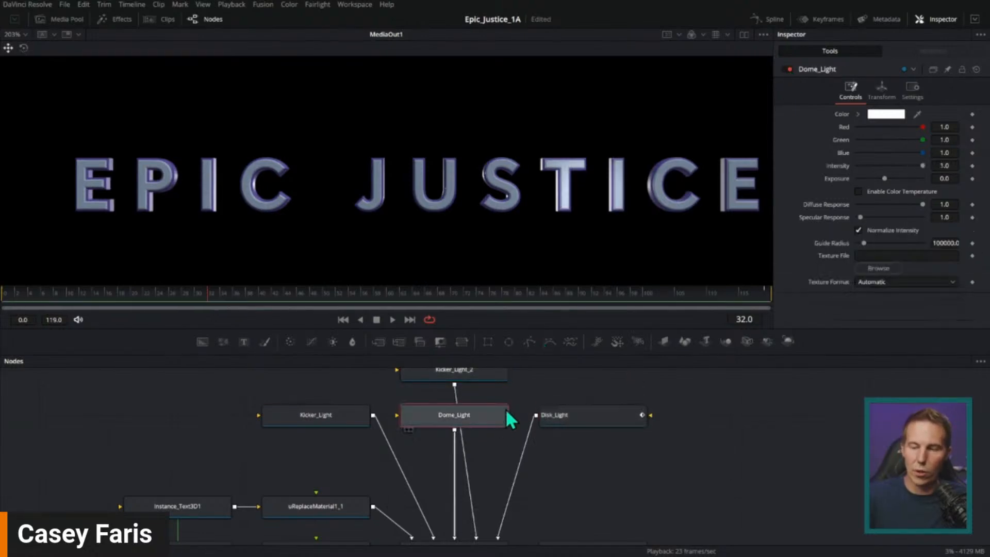
pyautogui.click(786, 69)
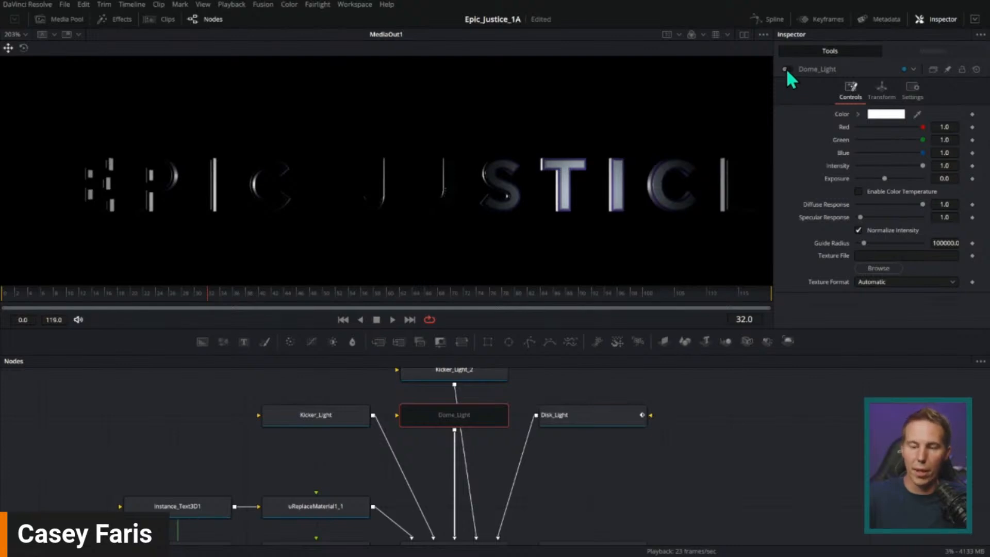
pyautogui.click(786, 69)
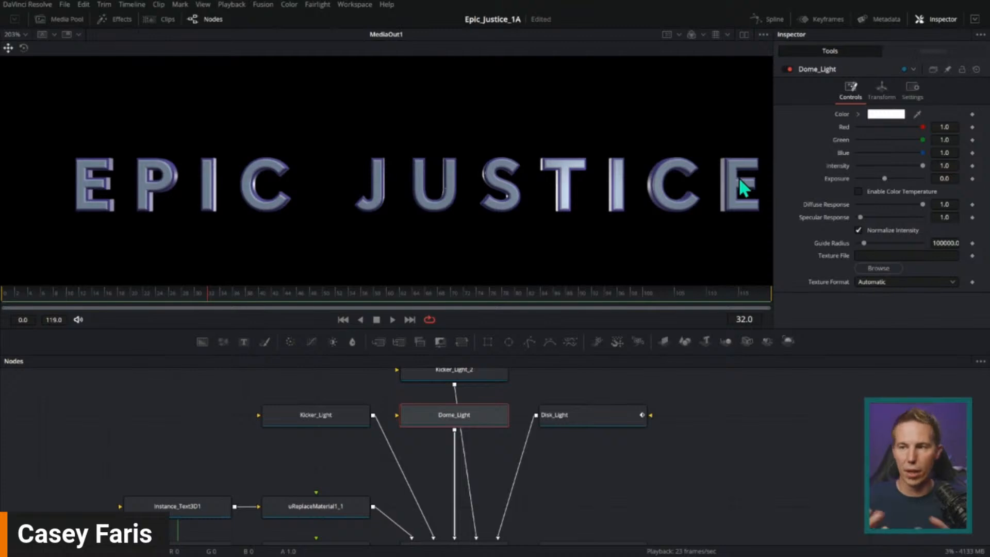
# Review the node flow down to MediaOut1 and examine the fully lit title in an enlarged render view
pyautogui.scroll(-3, 739, 177)
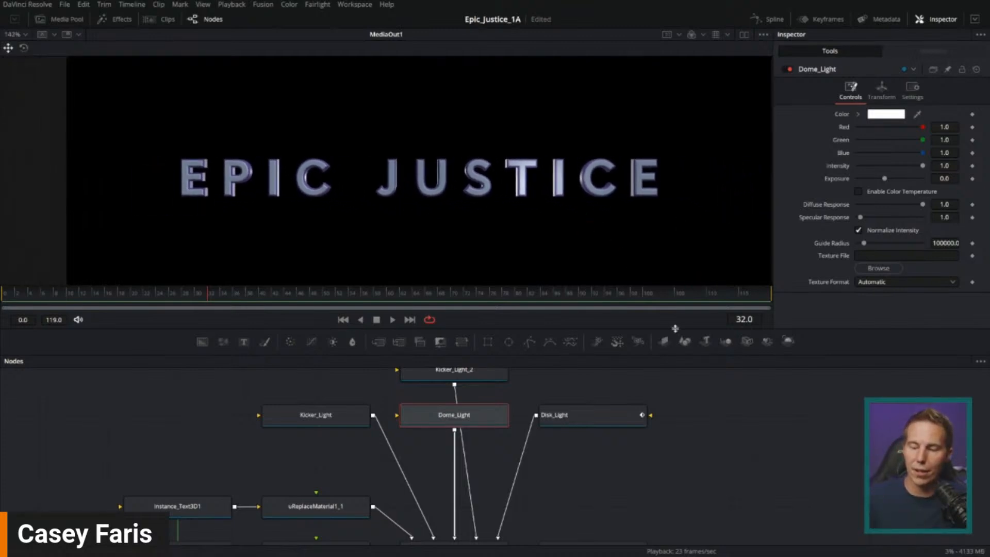
pyautogui.moveTo(679, 328); pyautogui.dragTo(680, 276)
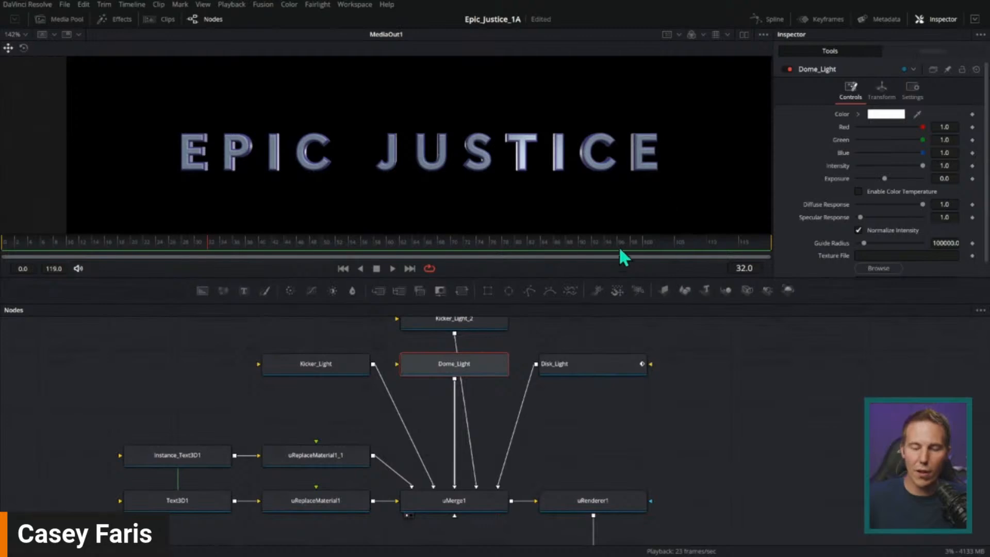
pyautogui.moveTo(667, 454); pyautogui.dragTo(586, 370)
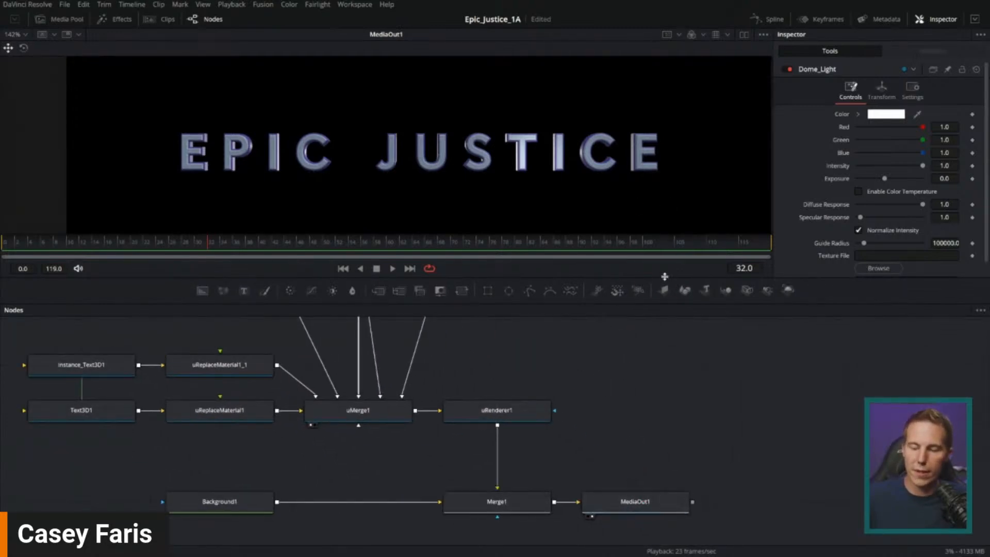
pyautogui.moveTo(659, 277); pyautogui.dragTo(659, 437)
pyautogui.scroll(5, 639, 283)
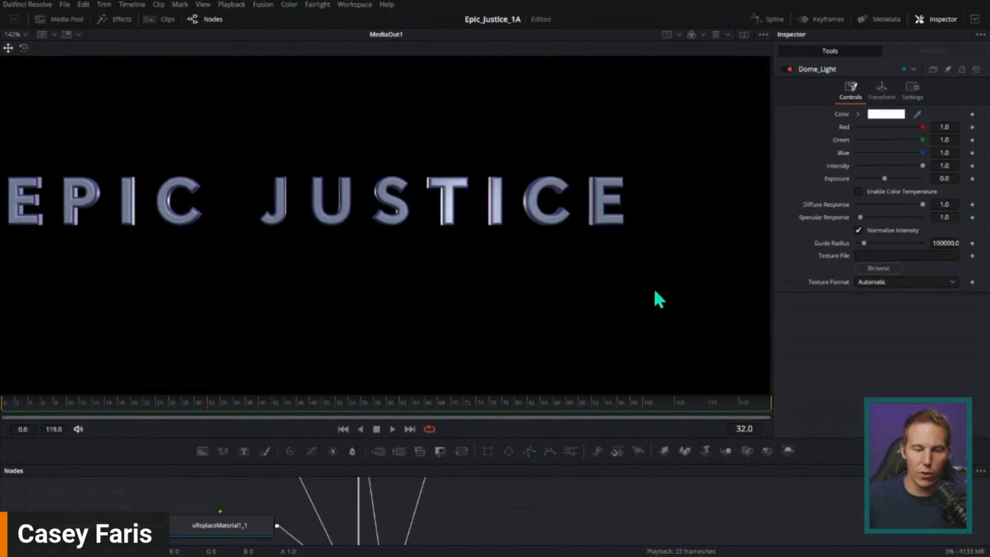
pyautogui.moveTo(642, 289); pyautogui.dragTo(700, 308)
pyautogui.scroll(-4, 691, 308)
pyautogui.scroll(2, 666, 317)
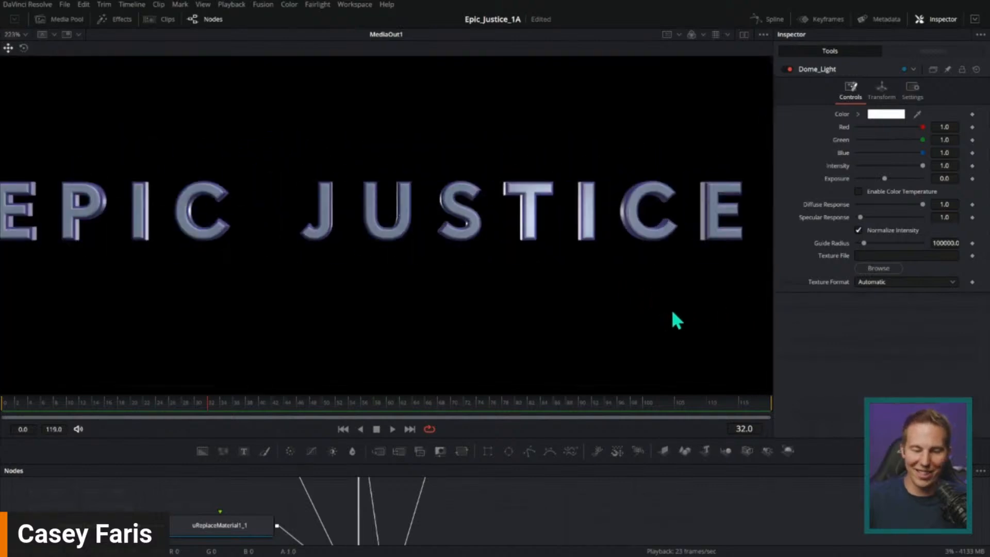
pyautogui.scroll(-4, 662, 287)
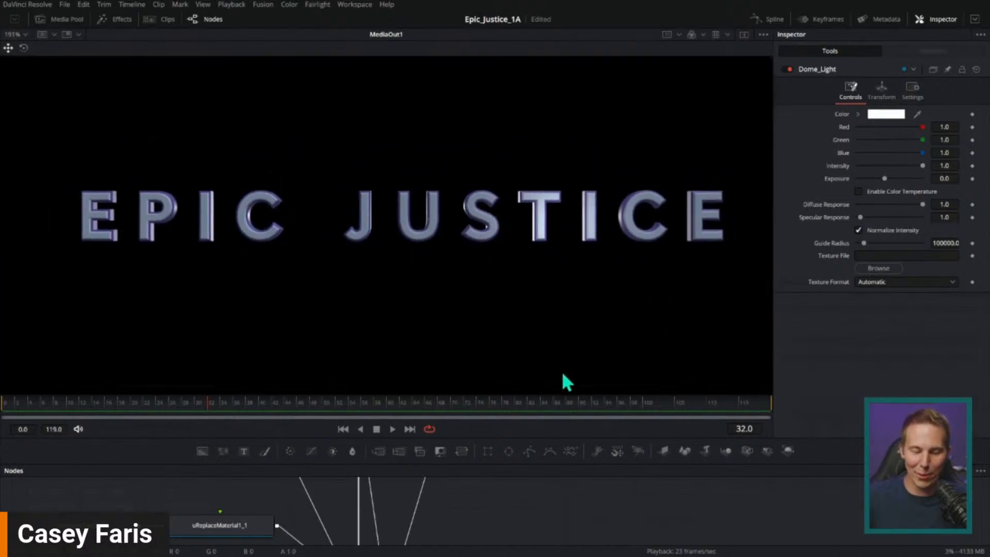
# Play the lit title animation from the first frame, stop playback, and bring the node flow back into view
pyautogui.click(342, 429)
pyautogui.click(392, 430)
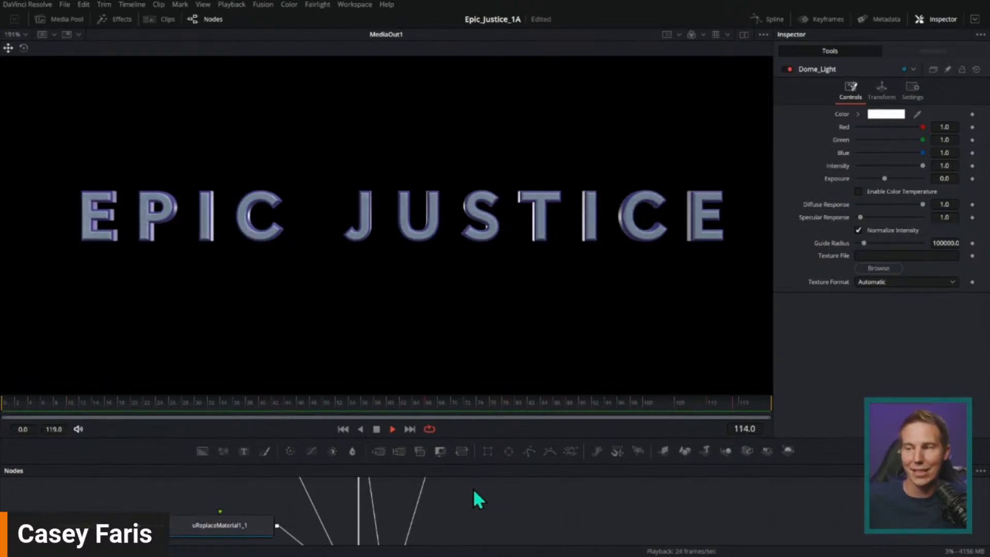
pyautogui.click(377, 430)
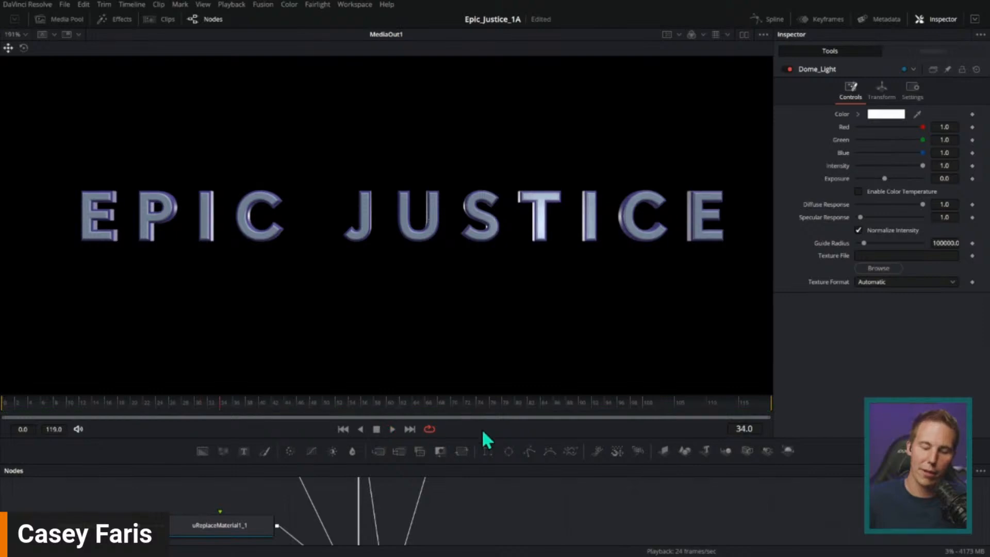
pyautogui.moveTo(522, 439); pyautogui.dragTo(522, 284)
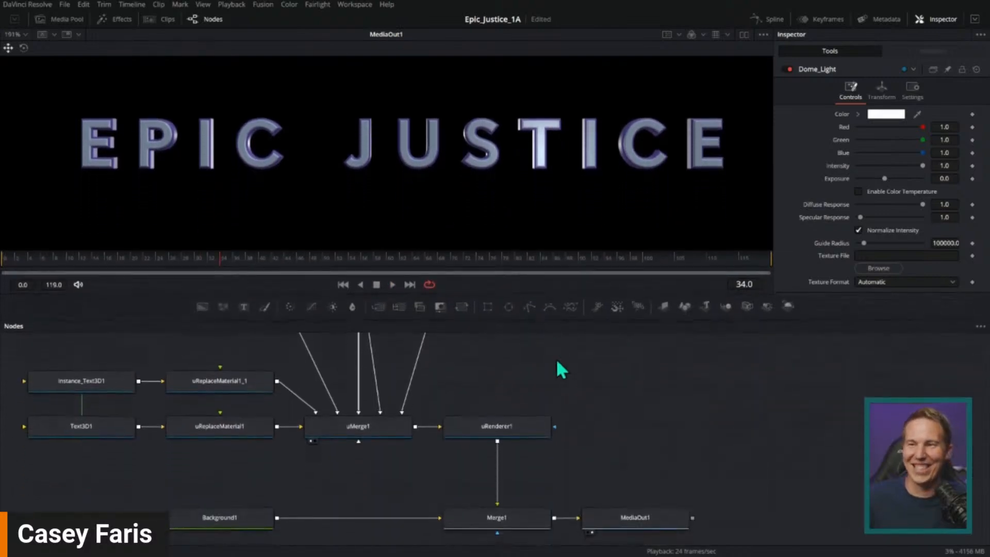
# Move MediaOut1 well away from Merge1 to free space in the node flow, and set the playhead to frame 42
pyautogui.scroll(-5, 556, 369)
pyautogui.moveTo(681, 386); pyautogui.dragTo(639, 413)
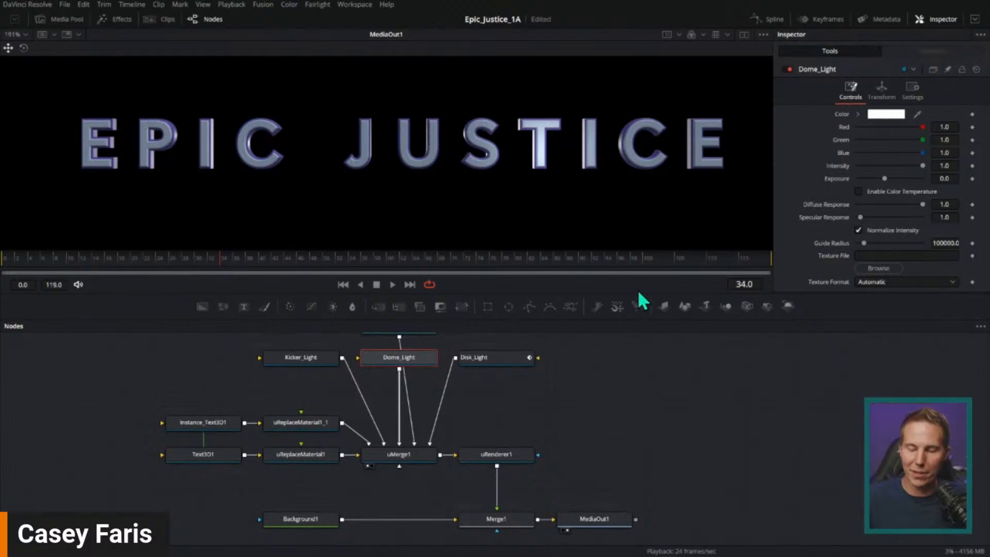
pyautogui.moveTo(641, 298); pyautogui.dragTo(641, 278)
pyautogui.moveTo(641, 397); pyautogui.dragTo(574, 400)
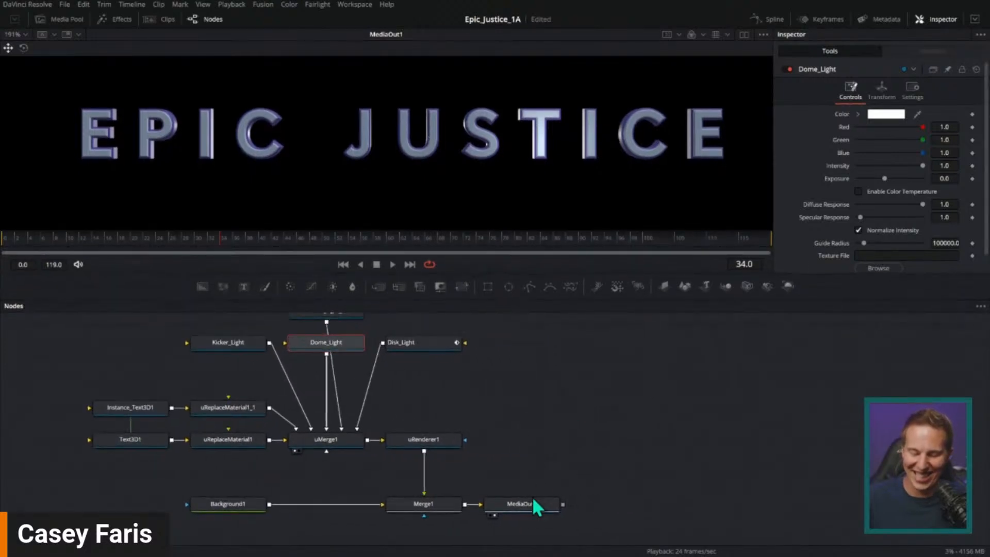
pyautogui.moveTo(532, 496); pyautogui.dragTo(759, 501)
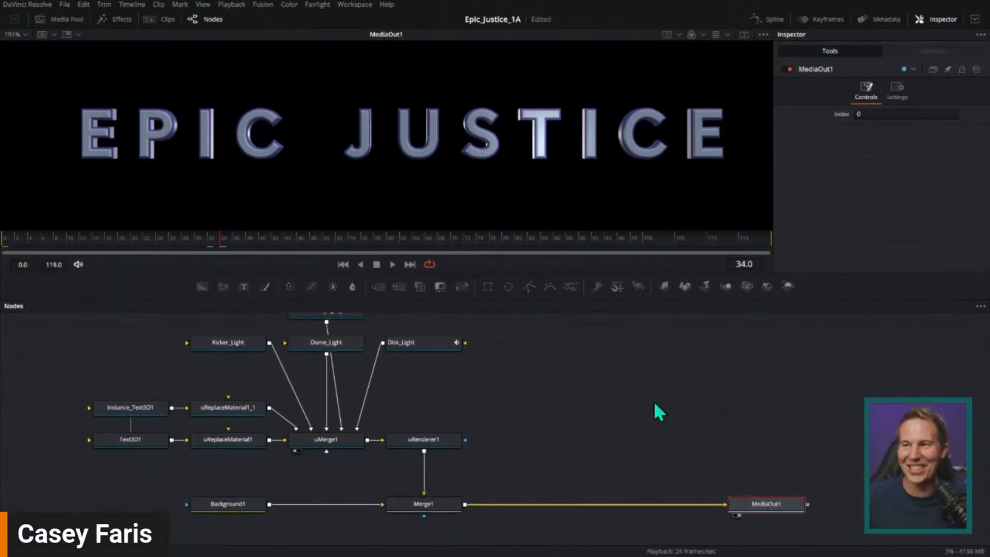
pyautogui.scroll(2, 653, 401)
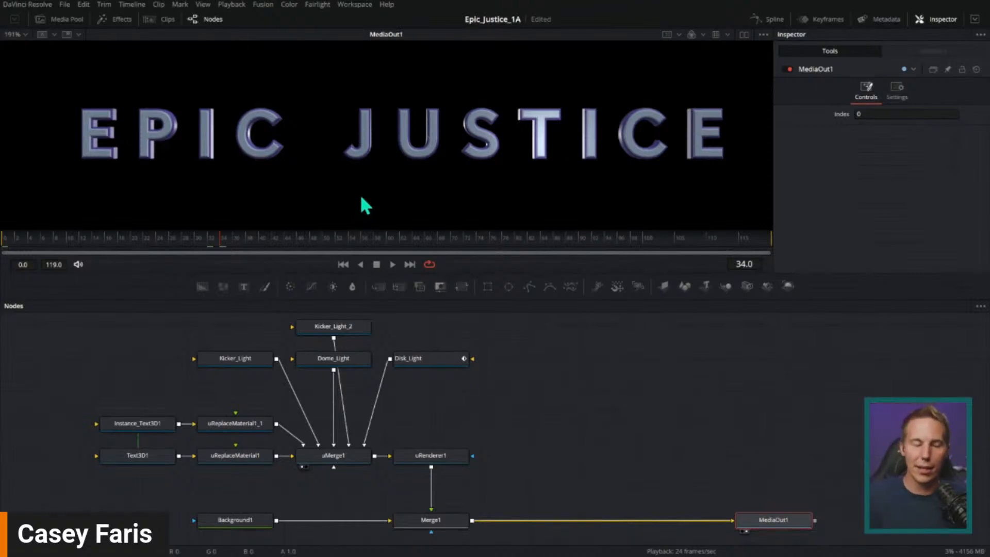
pyautogui.moveTo(277, 233); pyautogui.dragTo(273, 268)
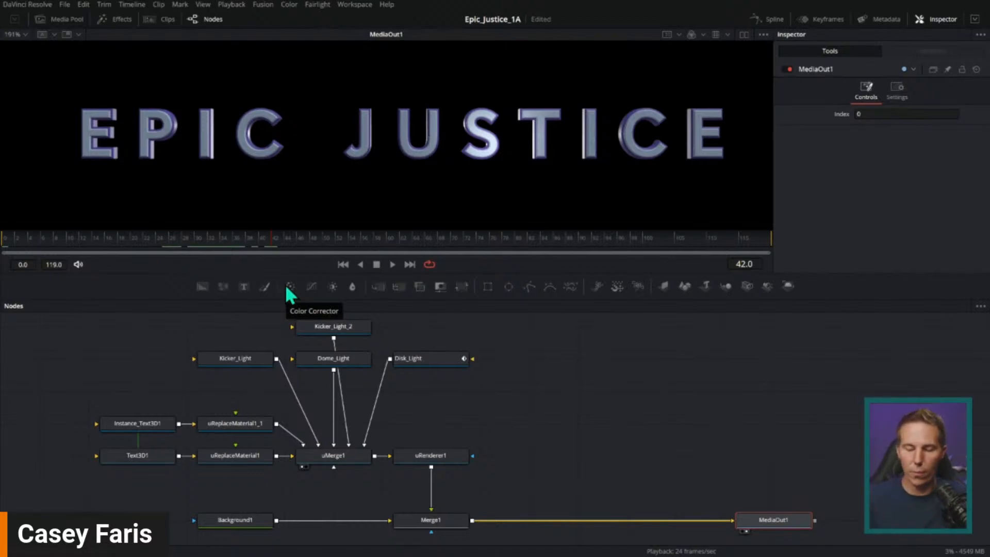
# Add an unconnected uSphere Light node in the empty area beside Disk_Light
pyautogui.moveTo(609, 372); pyautogui.dragTo(567, 369)
pyautogui.click(654, 340)
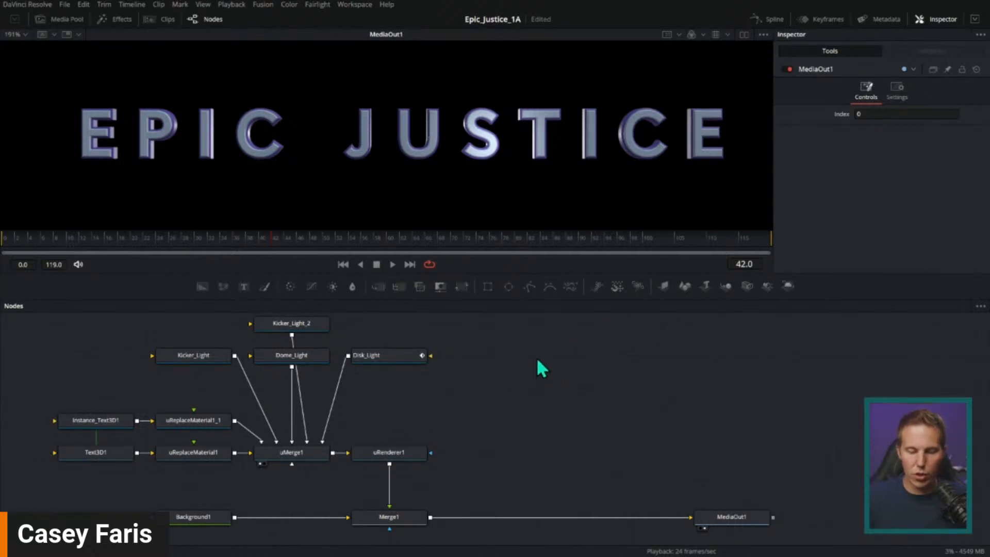
pyautogui.hotkey('shift', 'space')
pyautogui.write('UREP')
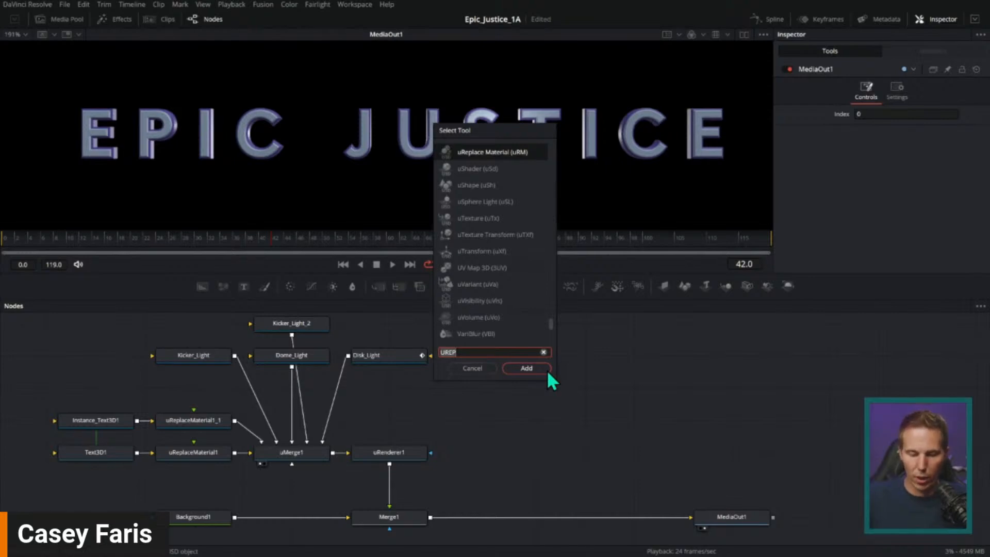
pyautogui.press('BackSpace')
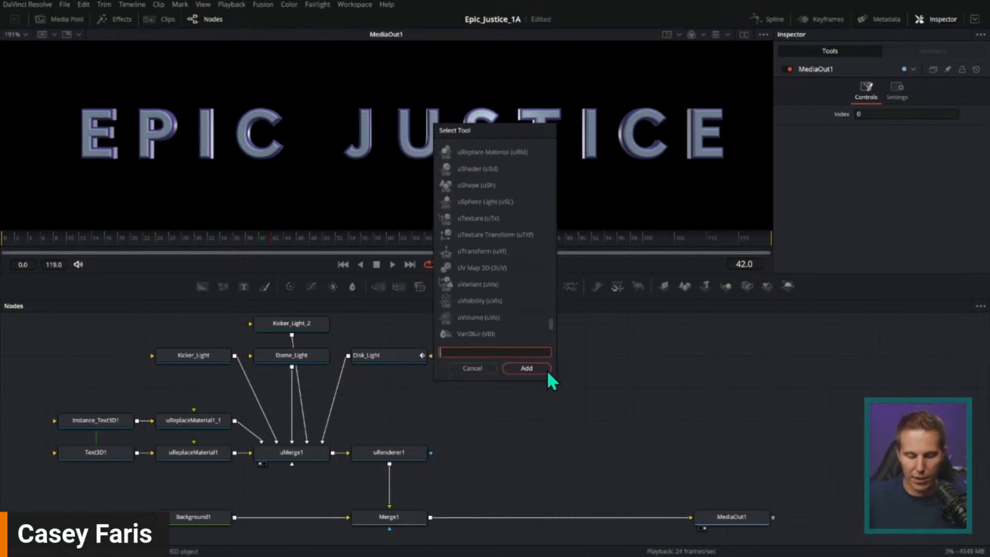
pyautogui.write('sph')
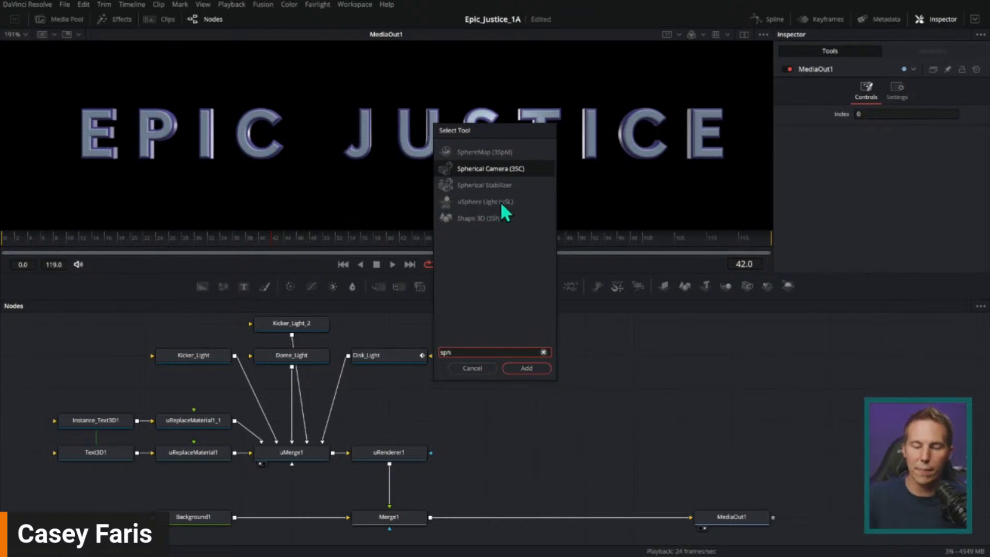
pyautogui.click(500, 201)
pyautogui.click(528, 368)
pyautogui.moveTo(545, 356); pyautogui.dragTo(593, 353)
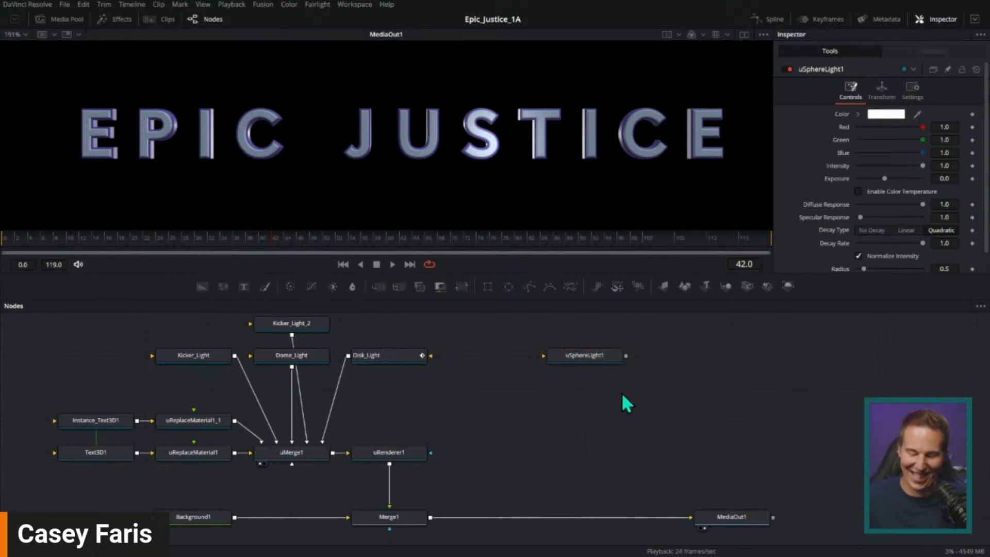
# Add a uMerge node directly below uSphereLight1 and connect the sphere light's output to it
pyautogui.hotkey('shift', 'space')
pyautogui.press('BackSpace')
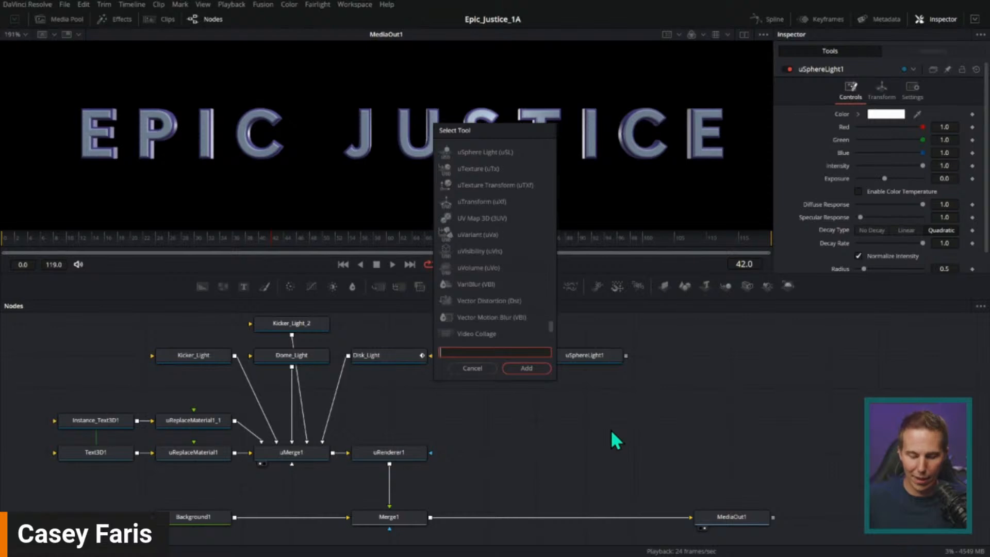
pyautogui.write('umer')
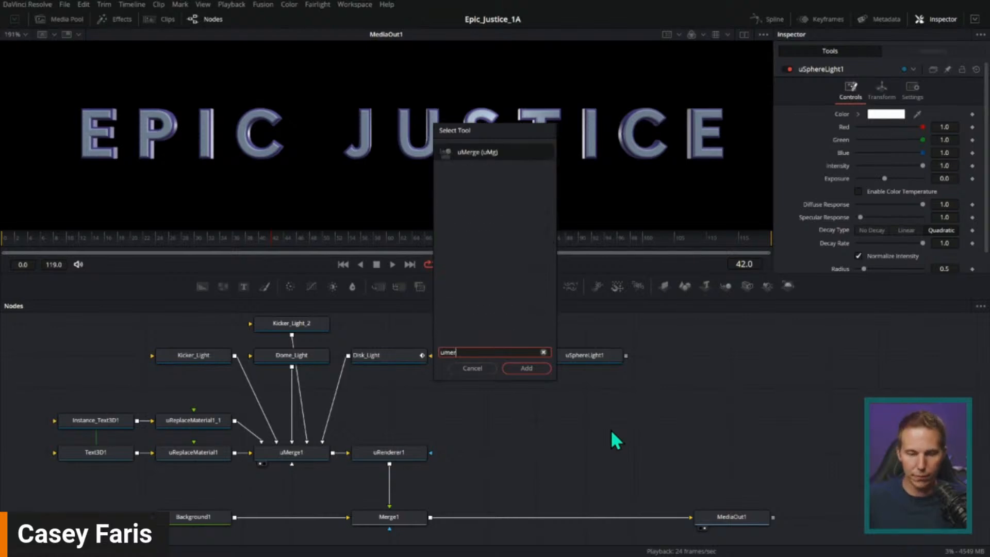
pyautogui.press('Return')
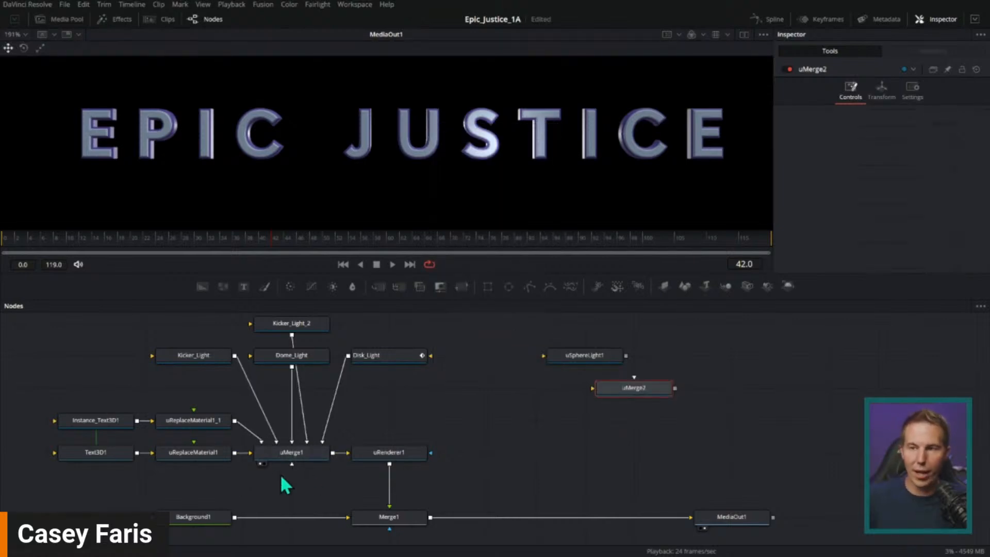
pyautogui.moveTo(628, 393); pyautogui.dragTo(579, 393)
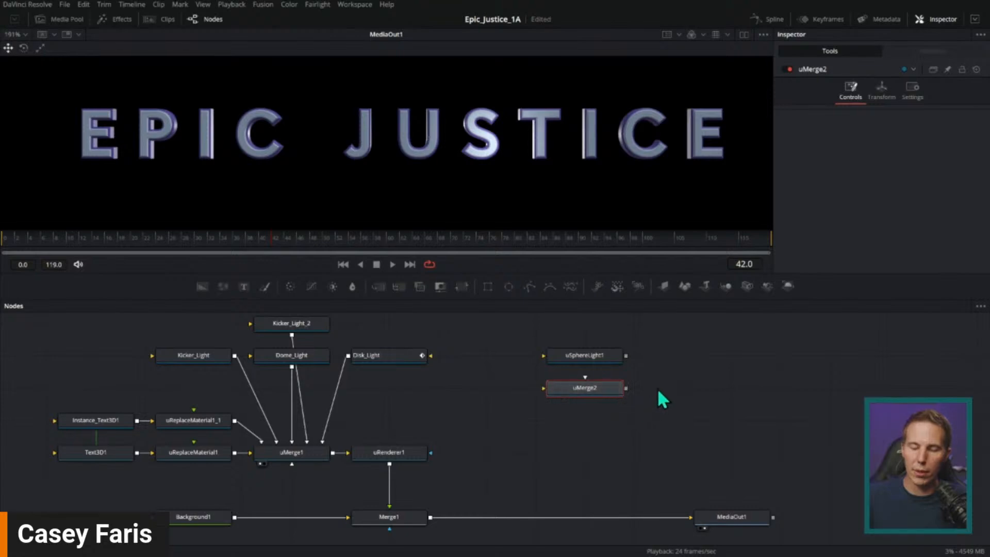
pyautogui.click(607, 355)
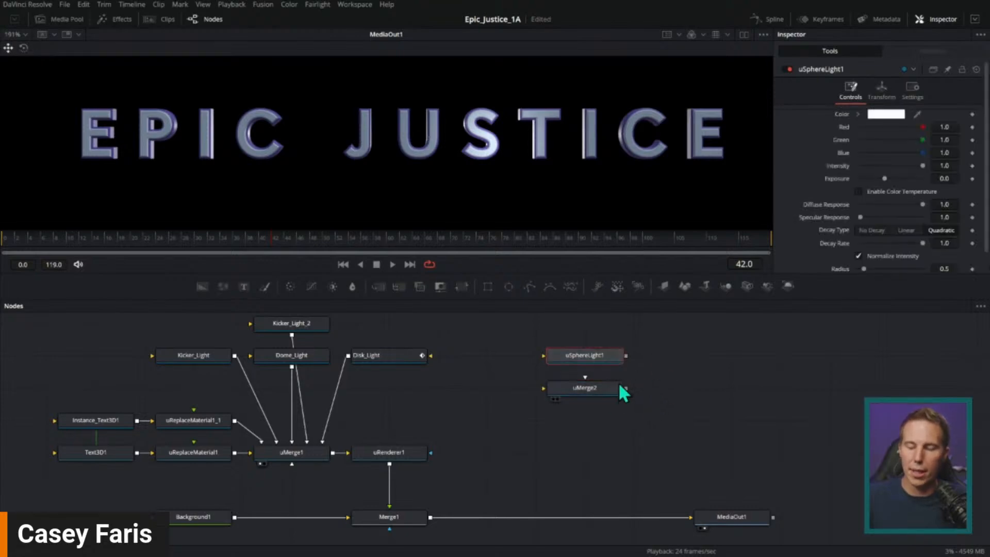
pyautogui.moveTo(625, 356); pyautogui.dragTo(612, 390)
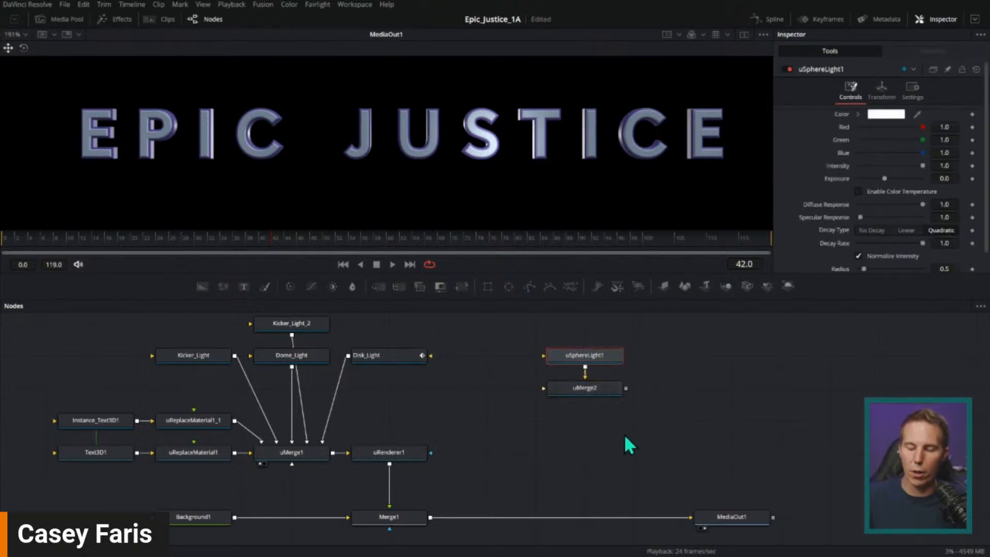
# Switch back to two viewers, show uMerge2 zoomed in the 3D view, and enlarge the viewer area
pyautogui.click(744, 34)
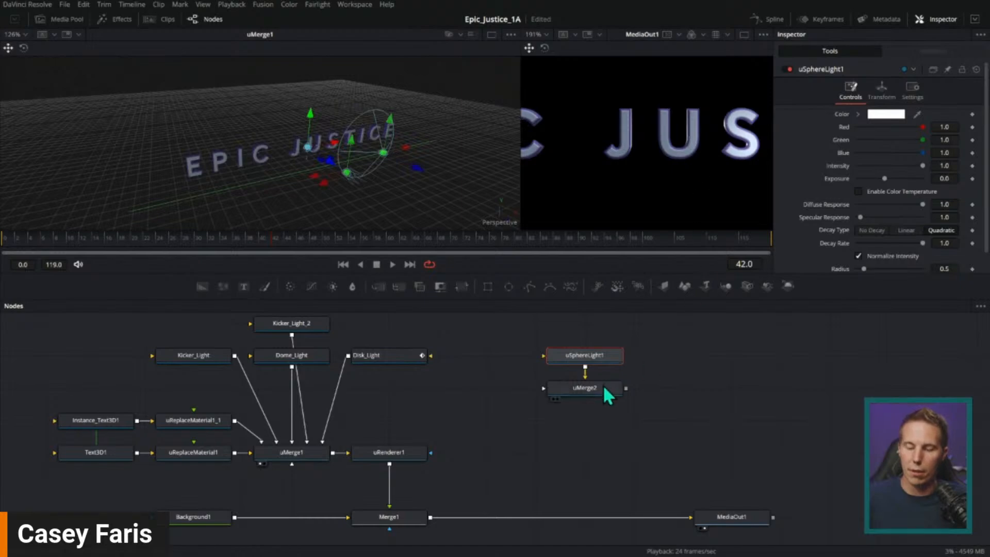
pyautogui.moveTo(472, 253); pyautogui.dragTo(442, 199)
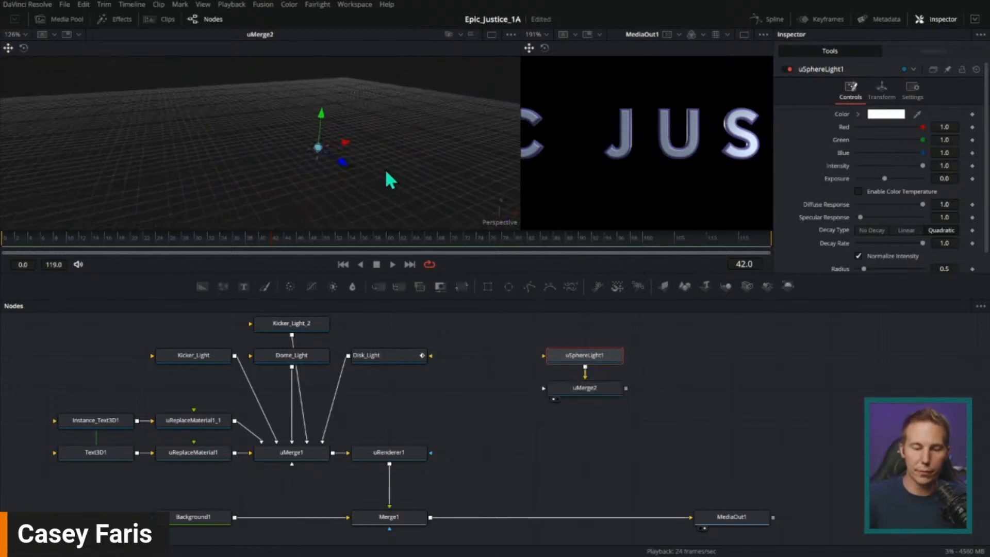
pyautogui.scroll(5, 422, 179)
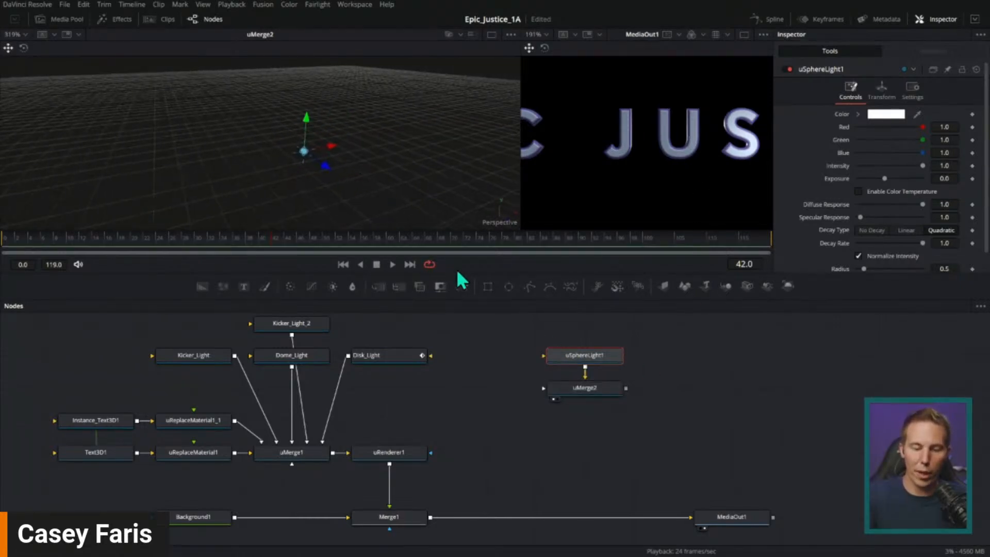
pyautogui.moveTo(459, 275); pyautogui.dragTo(454, 355)
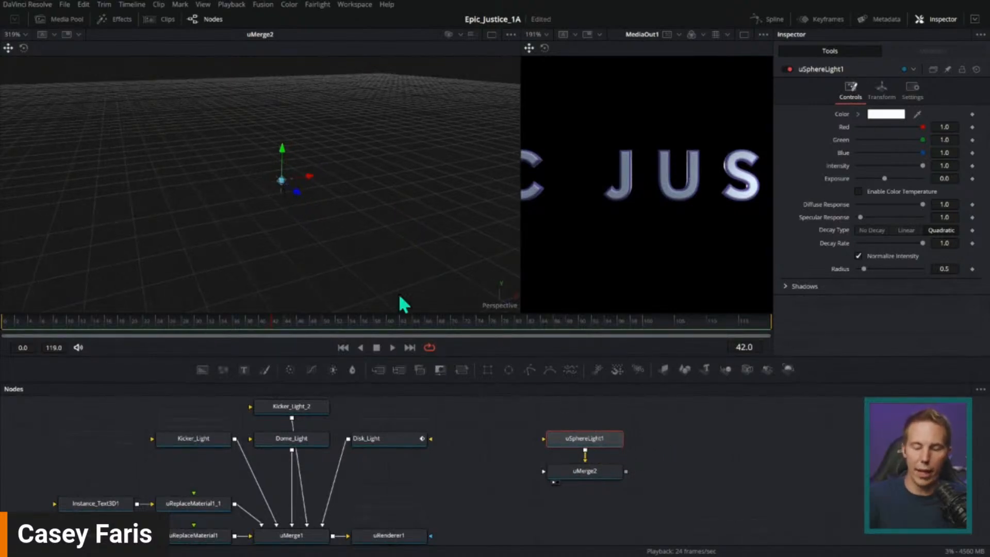
# Raise uSphereLight1 straight up from the origin and compare its pivot with that of uMerge2
pyautogui.click(607, 473)
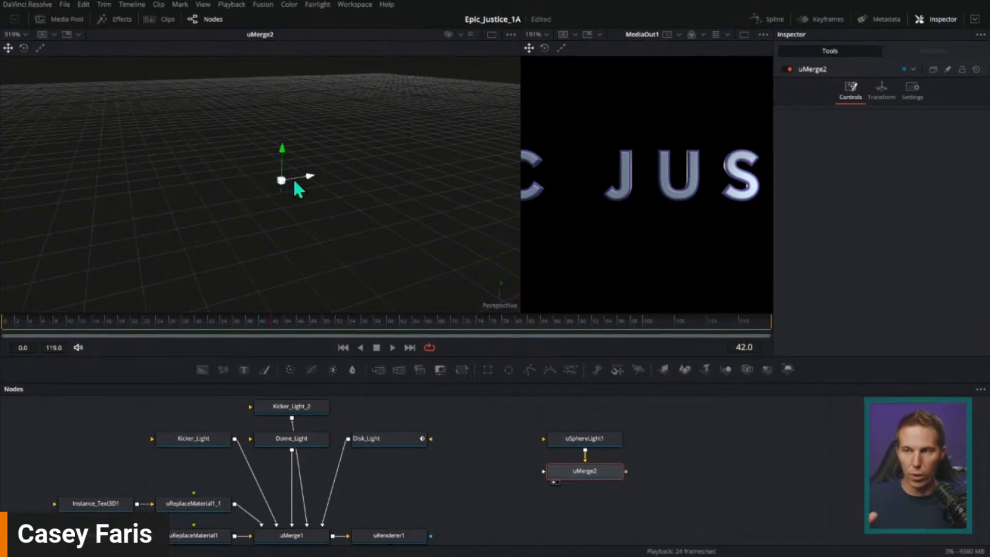
pyautogui.click(607, 442)
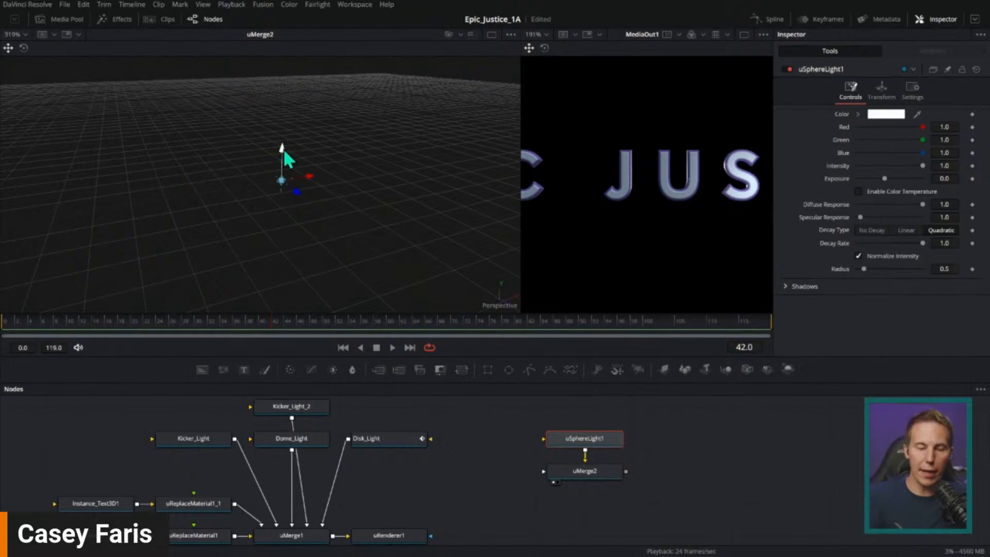
pyautogui.moveTo(283, 150); pyautogui.dragTo(281, 117)
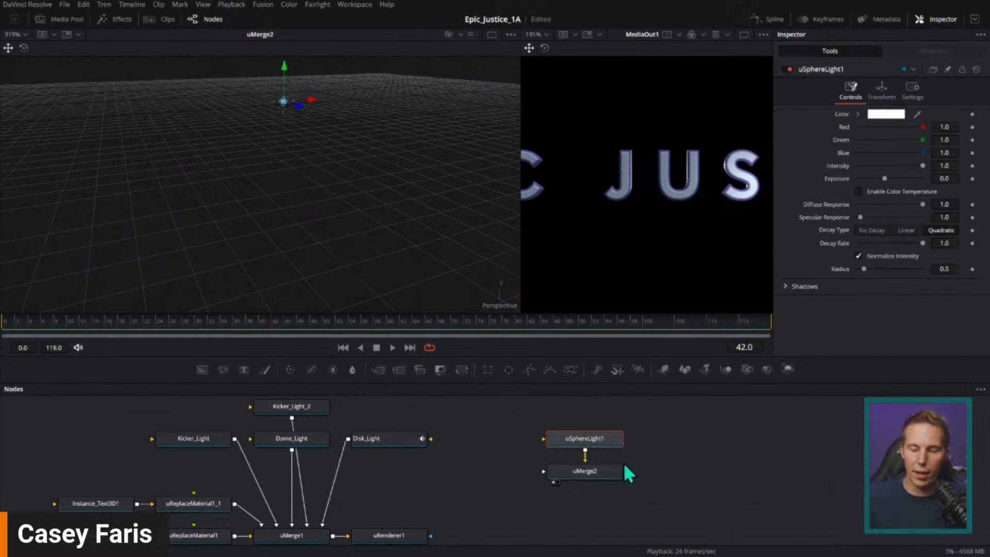
pyautogui.click(615, 481)
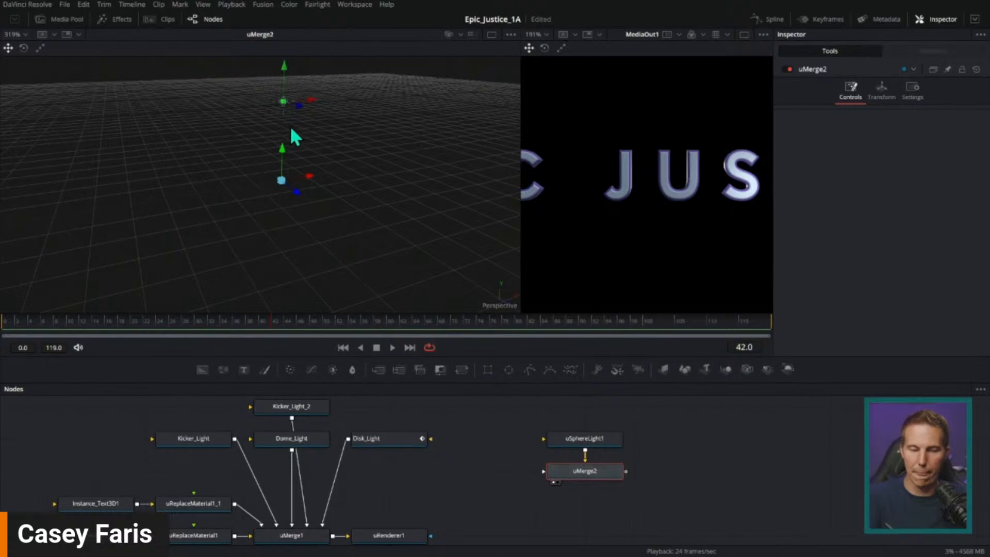
# Rename the uSphereLight1 node to RED_LIGHT
pyautogui.click(602, 443)
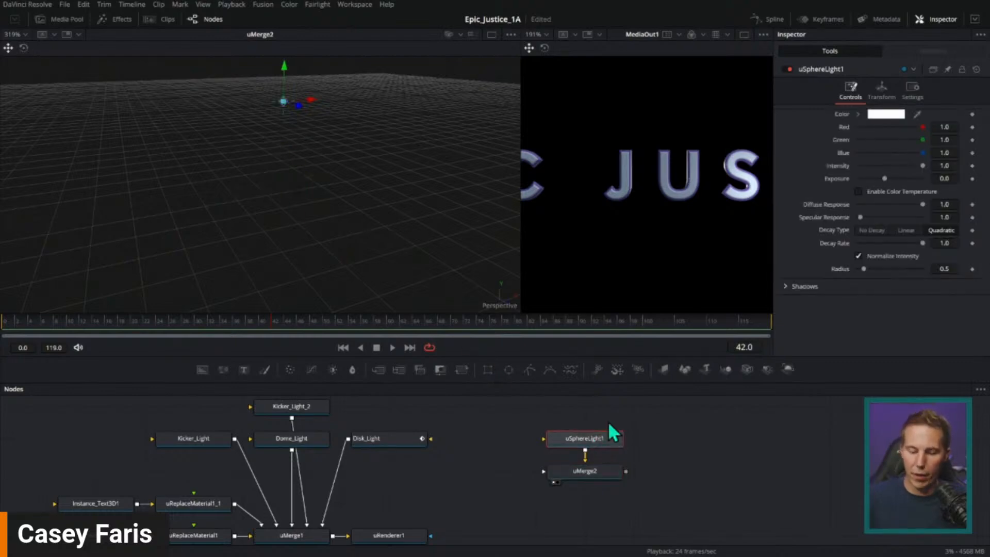
pyautogui.press('F2')
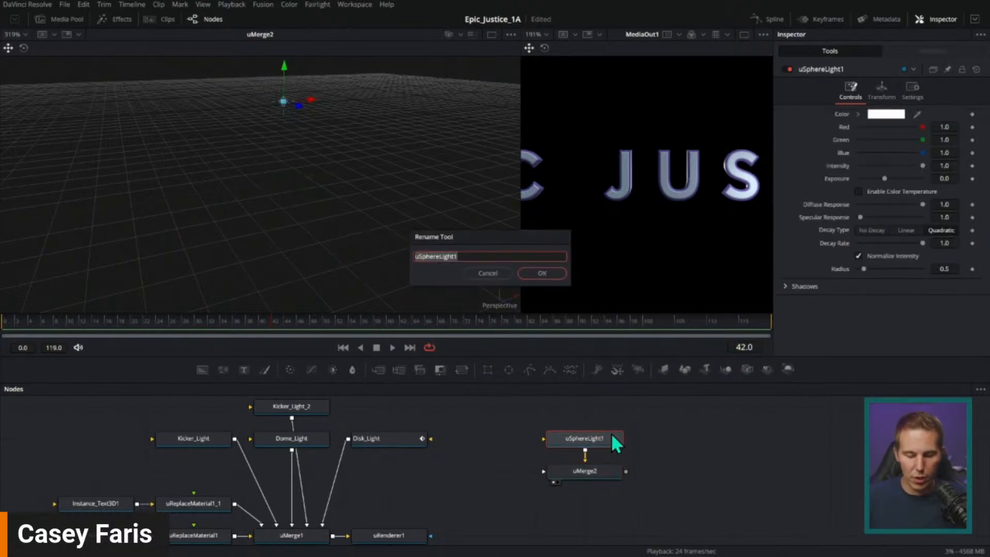
pyautogui.write('RED_LIG')
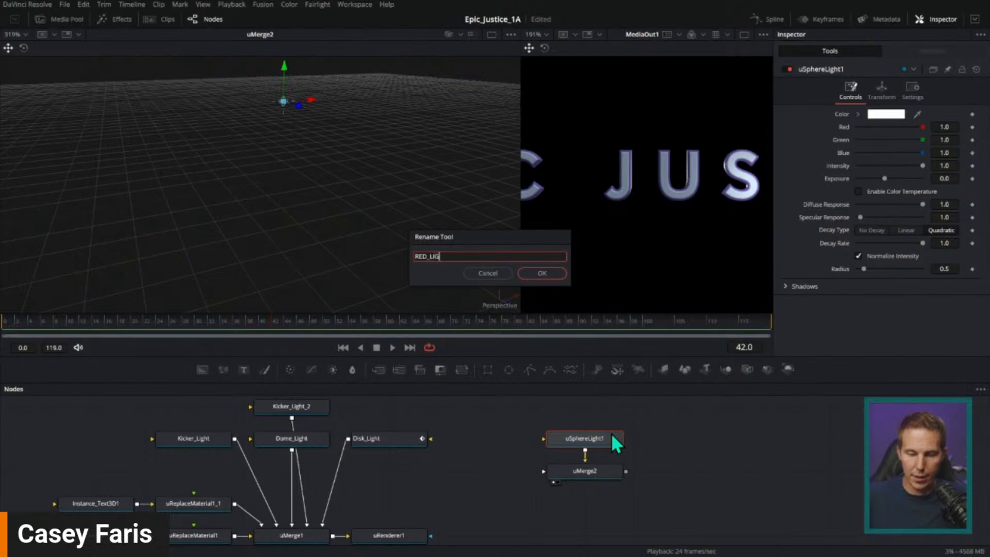
pyautogui.write('HT')
pyautogui.press('Return')
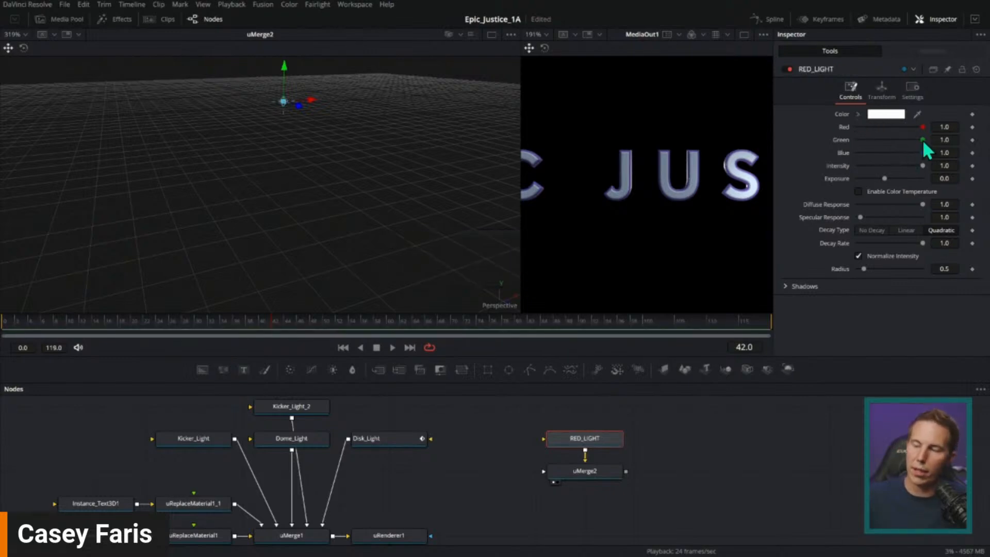
# Make RED_LIGHT pure red by setting Green and Blue to 0.0, and set its Intensity to 10
pyautogui.moveTo(923, 139); pyautogui.dragTo(769, 212)
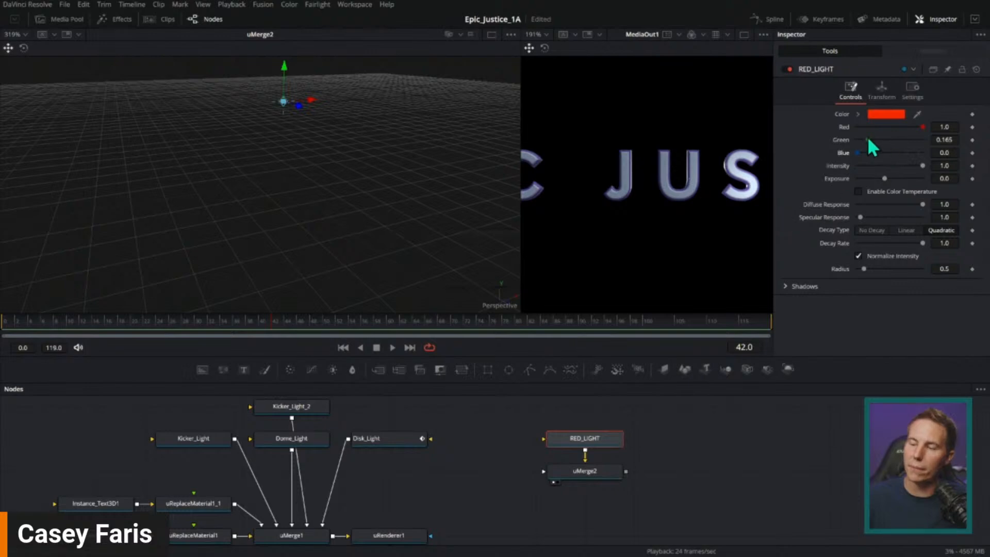
pyautogui.moveTo(868, 139); pyautogui.dragTo(790, 257)
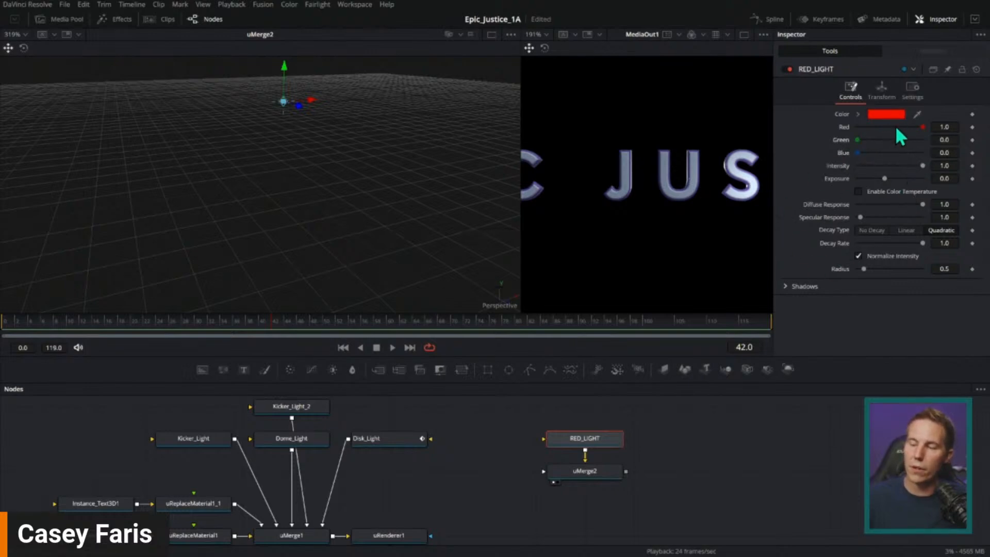
pyautogui.click(944, 166)
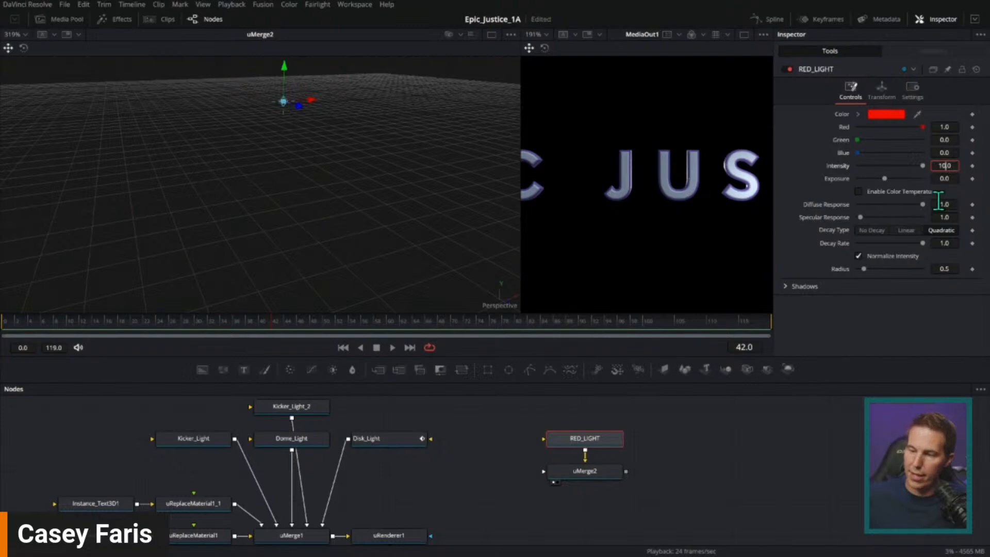
pyautogui.press('Tab')
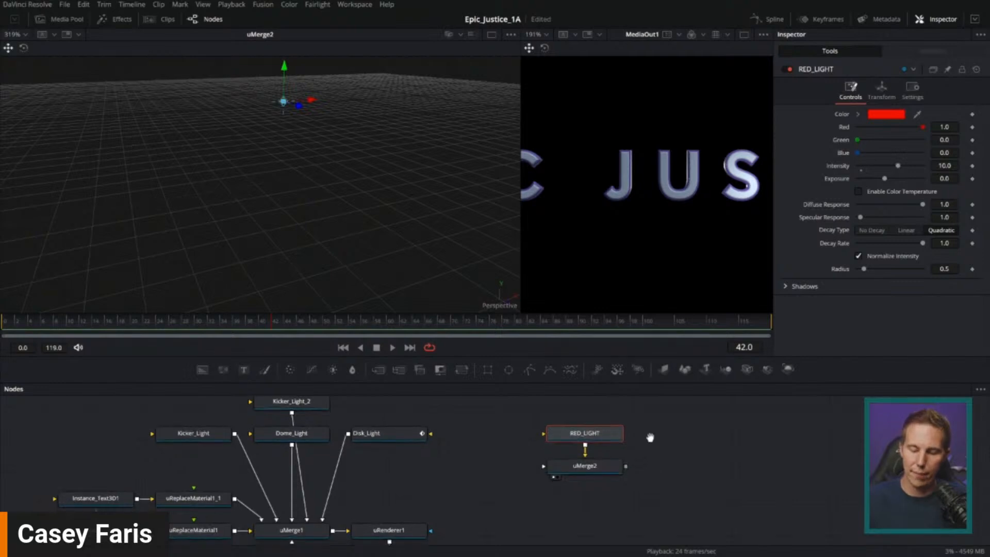
# Connect uMerge2's output to uMerge1 and widen the MediaOut1 viewer to show more of the title
pyautogui.scroll(-2, 629, 433)
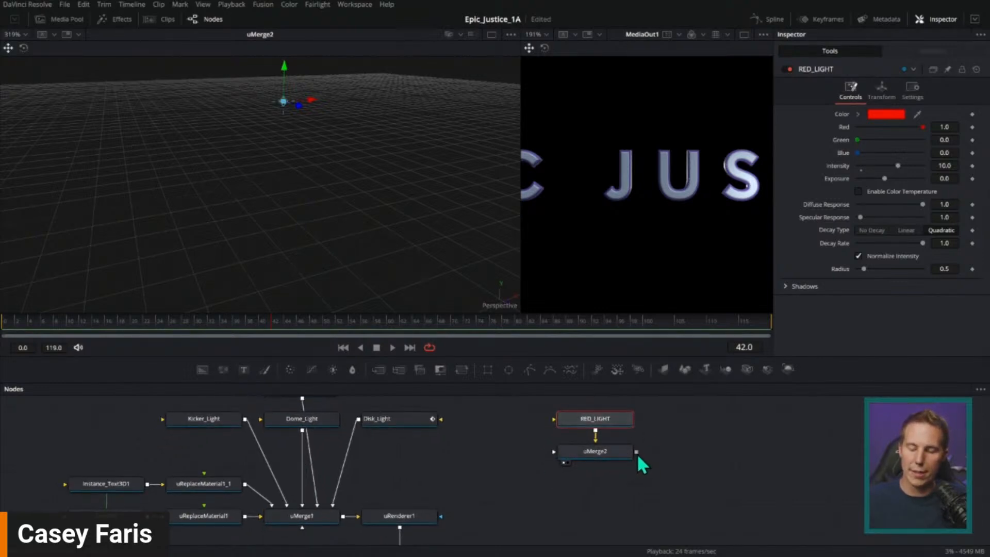
pyautogui.moveTo(645, 472); pyautogui.dragTo(324, 518)
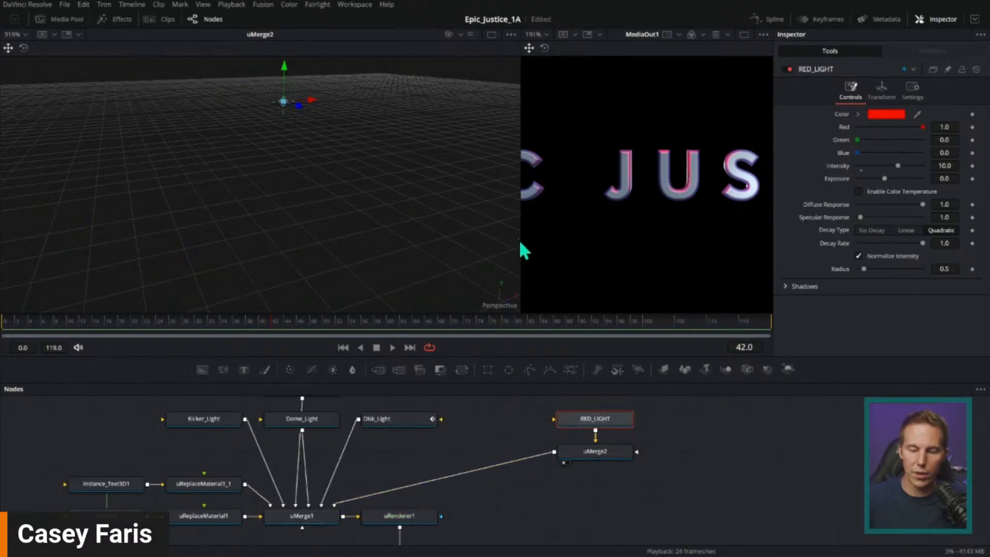
pyautogui.moveTo(519, 239); pyautogui.dragTo(258, 244)
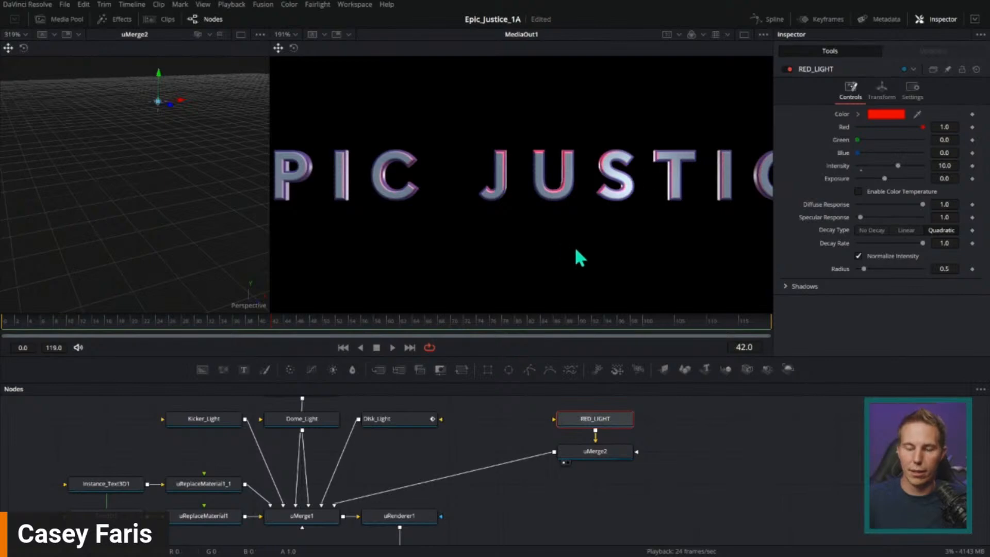
# Toggle RED_LIGHT off and on to compare its effect on the title, checking the letters of JUSTICE up close
pyautogui.click(787, 68)
pyautogui.click(788, 68)
pyautogui.click(787, 69)
pyautogui.click(788, 69)
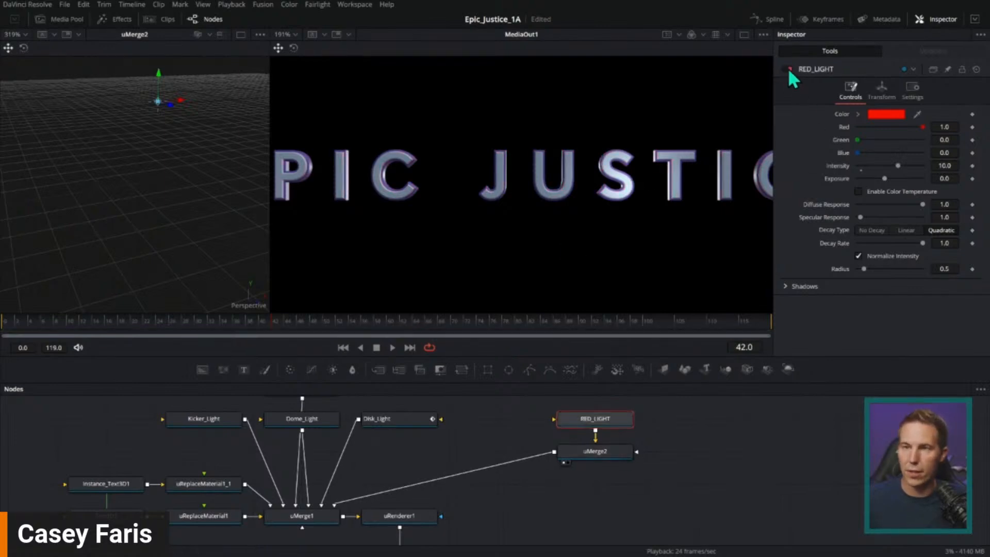
pyautogui.scroll(5, 670, 170)
pyautogui.click(786, 69)
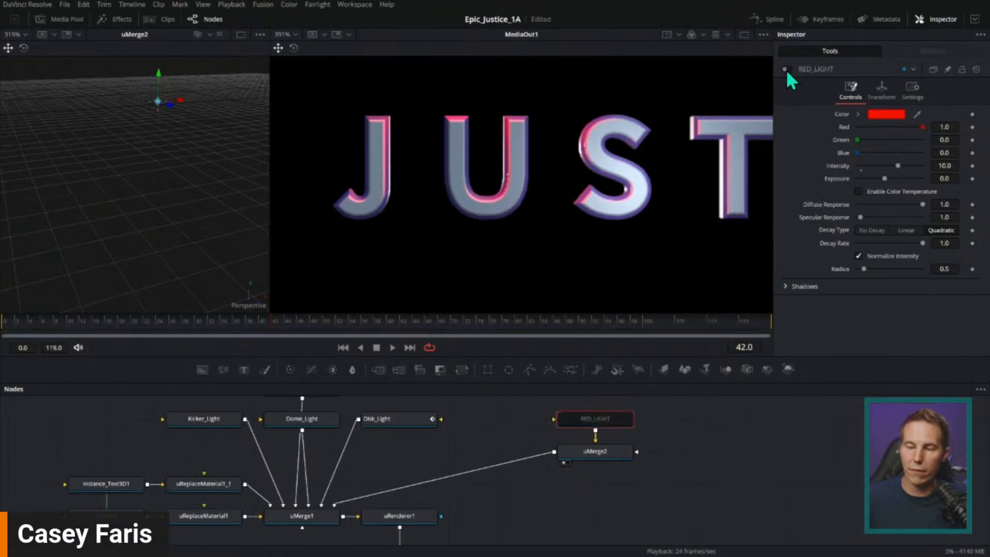
pyautogui.click(787, 70)
pyautogui.click(788, 70)
pyautogui.click(788, 70)
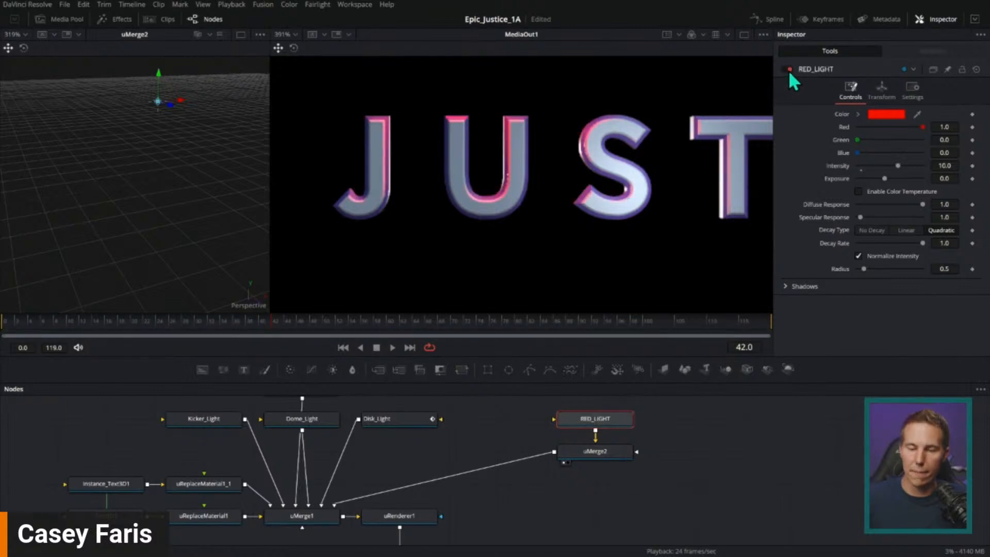
pyautogui.scroll(-4, 607, 227)
pyautogui.scroll(2, 600, 230)
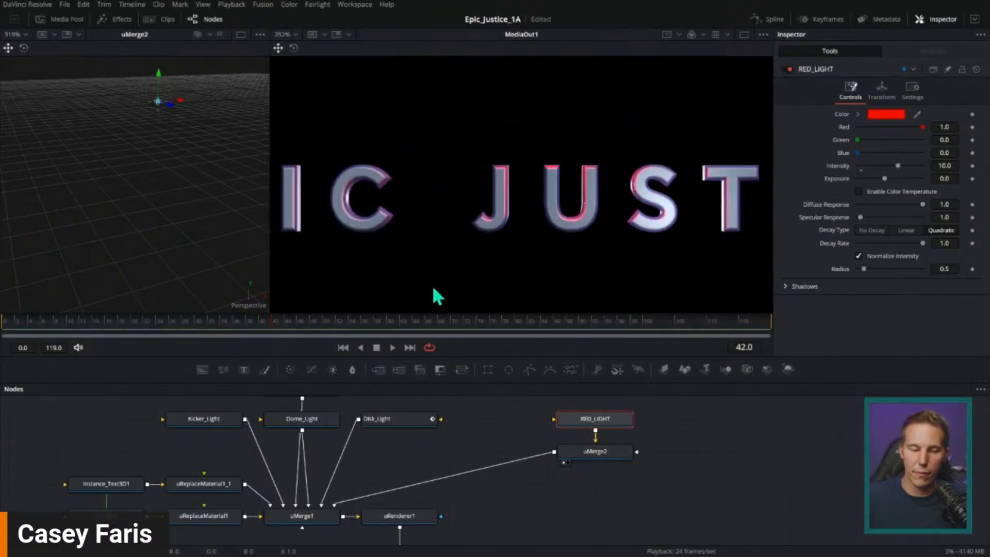
# Enlarge the uMerge2 viewer, duplicate RED_LIGHT below uMerge2 and rename the copy BLUE_LIGHT
pyautogui.moveTo(269, 251); pyautogui.dragTo(400, 258)
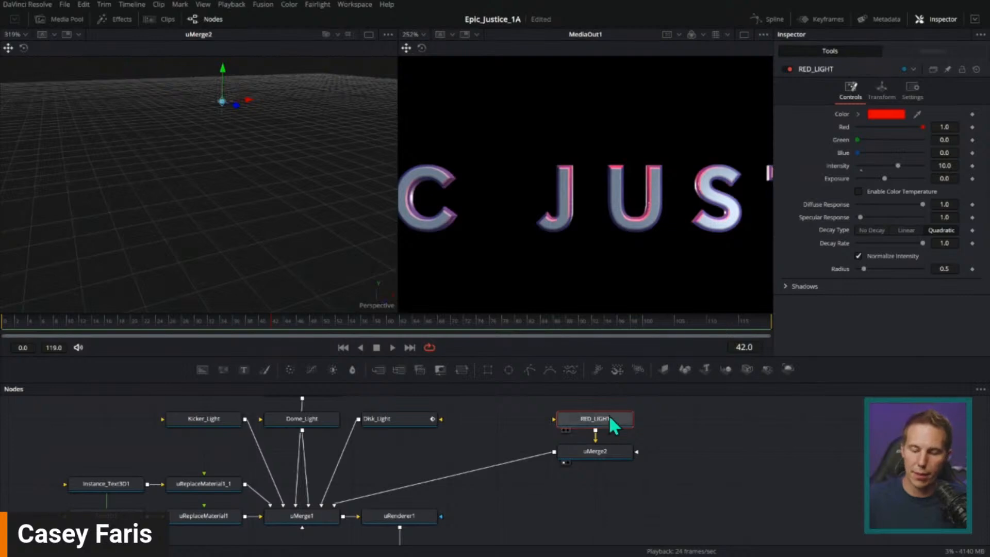
pyautogui.click(592, 486)
pyautogui.hotkey('ctrl', 'v')
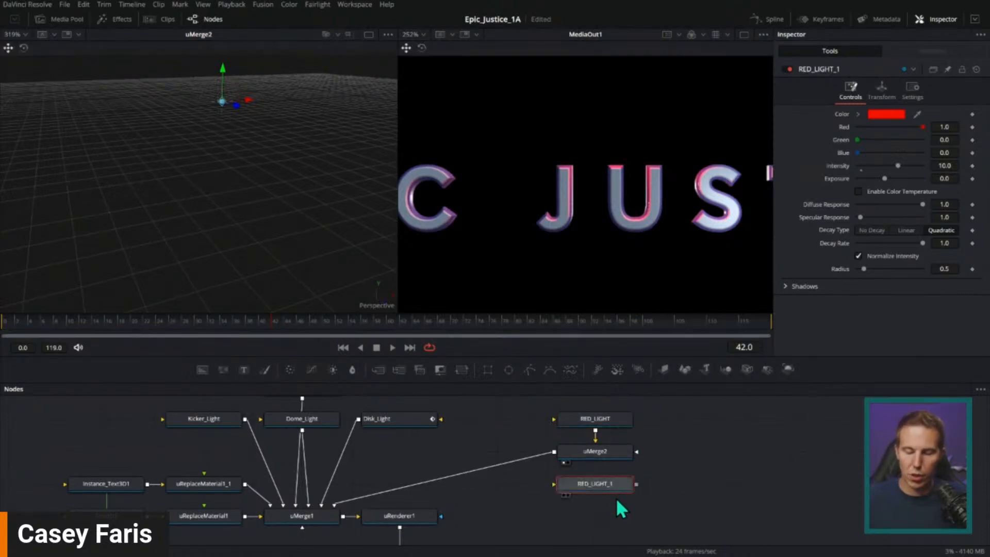
pyautogui.press('F2')
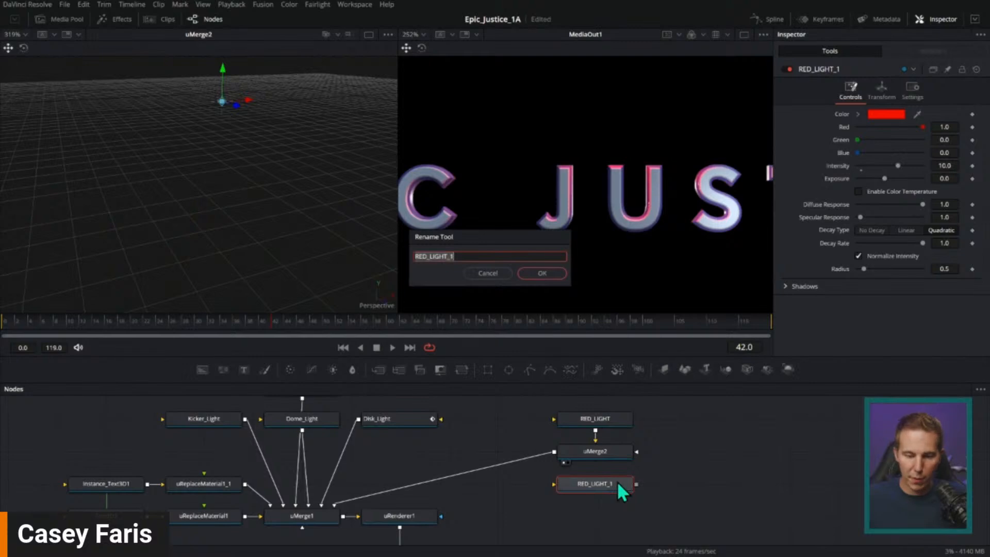
pyautogui.write('BLUE')
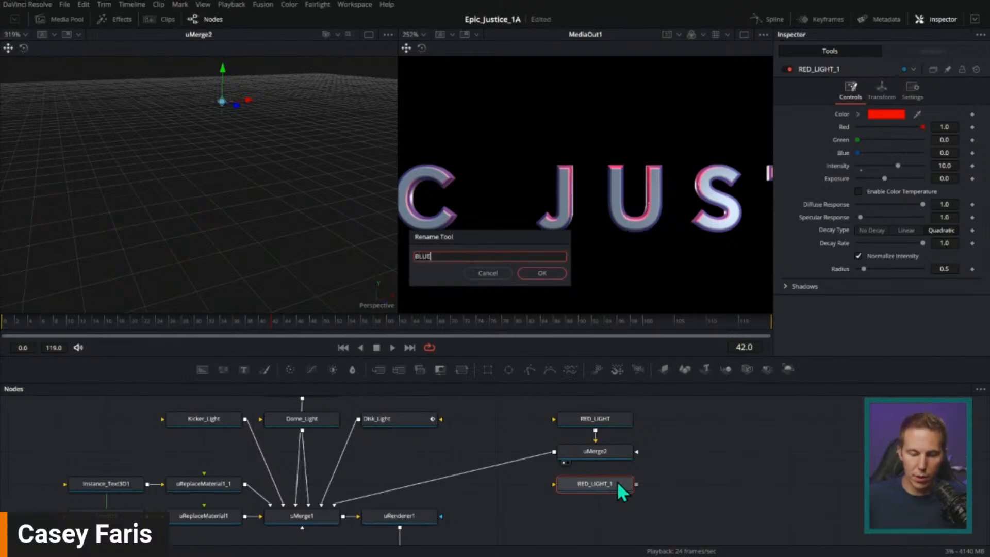
pyautogui.write('_LIGHT')
pyautogui.press('Return')
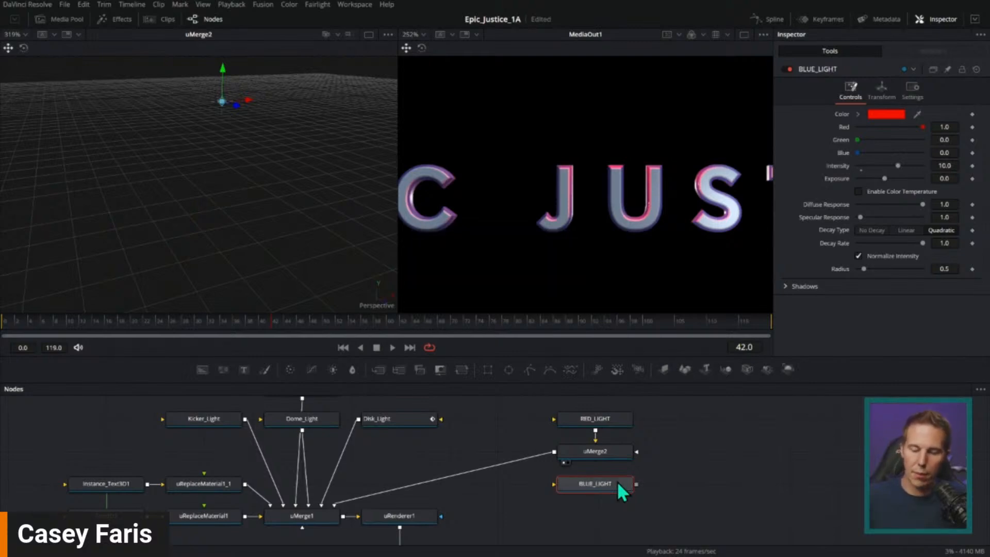
# Connect BLUE_LIGHT to uMerge2 and lower it straight down below the merge's pivot, opposite RED_LIGHT
pyautogui.moveTo(636, 483); pyautogui.dragTo(627, 455)
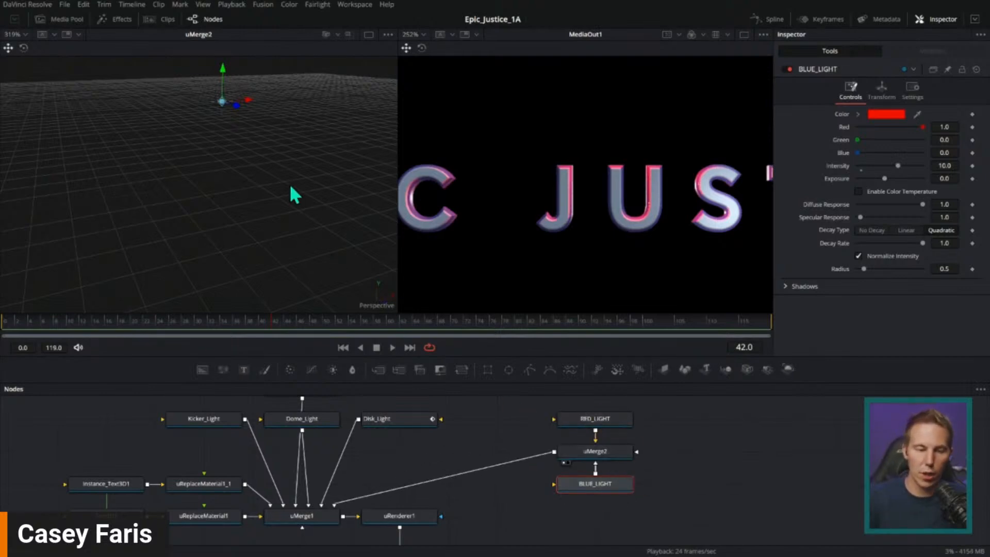
pyautogui.scroll(2, 308, 221)
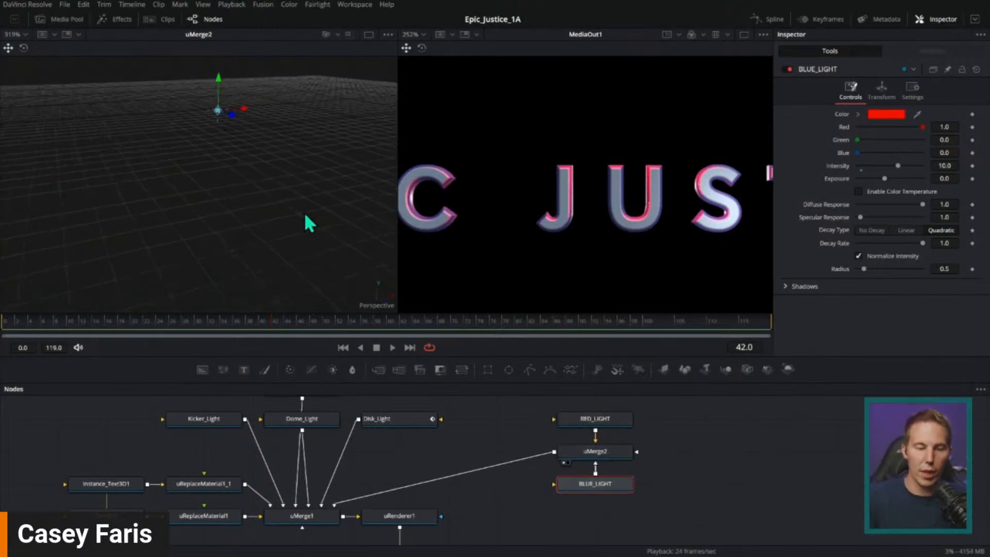
pyautogui.click(598, 453)
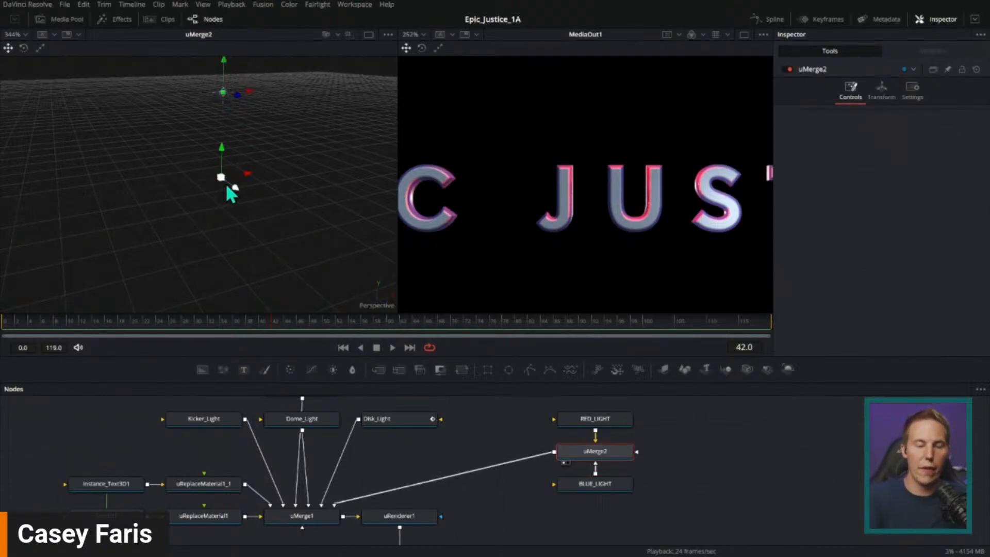
pyautogui.click(617, 485)
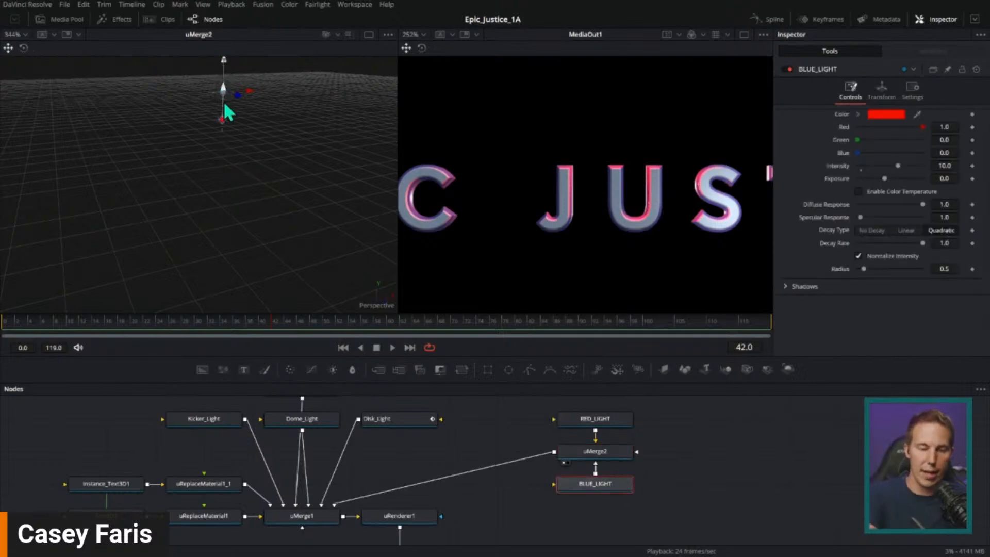
pyautogui.moveTo(225, 104); pyautogui.dragTo(224, 215)
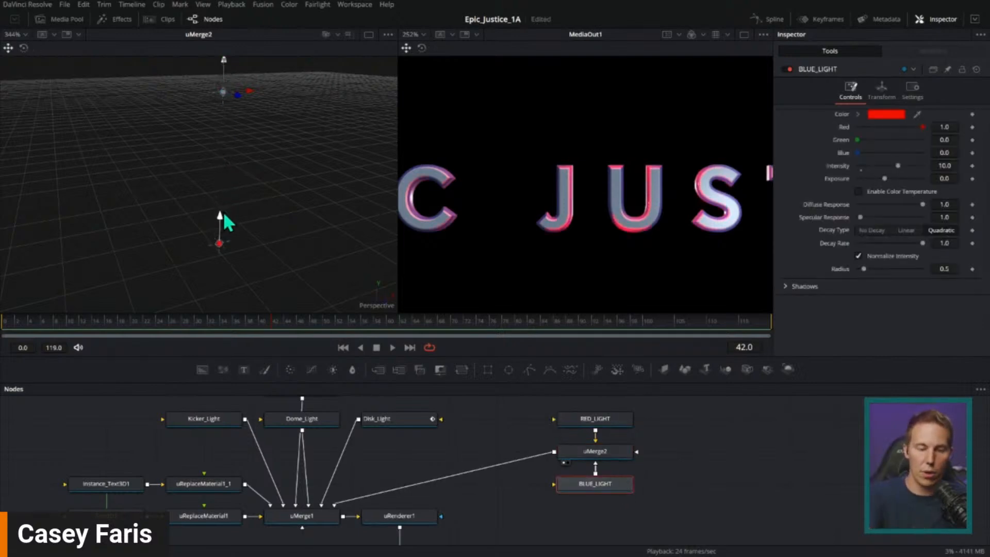
pyautogui.click(602, 451)
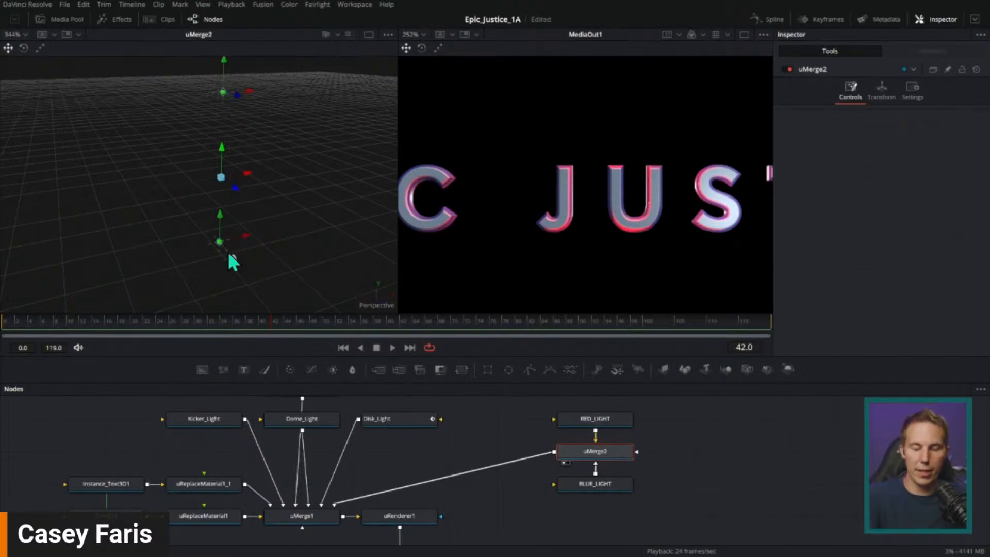
# Color BLUE_LIGHT bright blue with Red 0.0, Green 0.654 and Blue 1.0
pyautogui.click(611, 485)
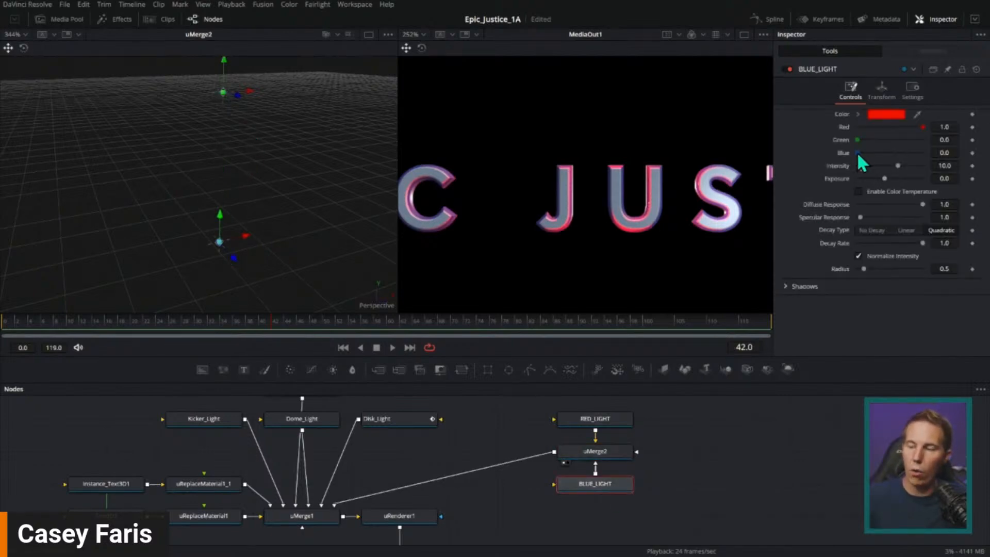
pyautogui.moveTo(857, 152); pyautogui.dragTo(887, 139)
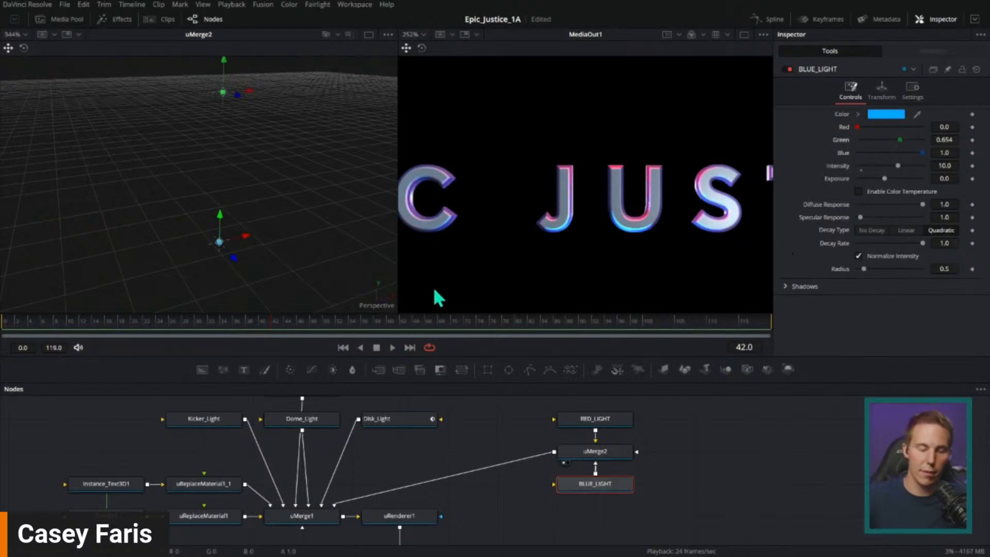
# Try shifting both lights together with uMerge2's X translation at about 0.087, and reset that value
pyautogui.click(609, 456)
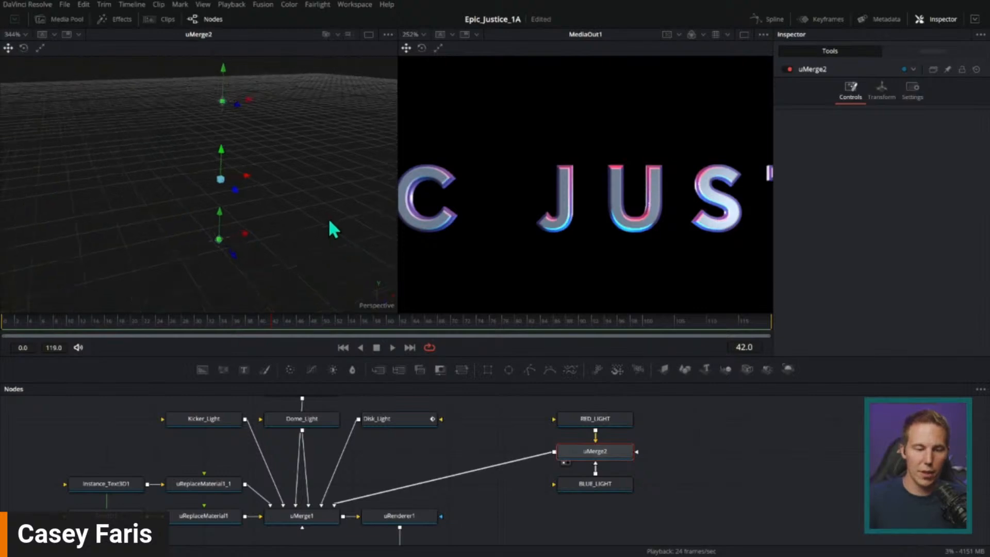
pyautogui.scroll(-4, 332, 227)
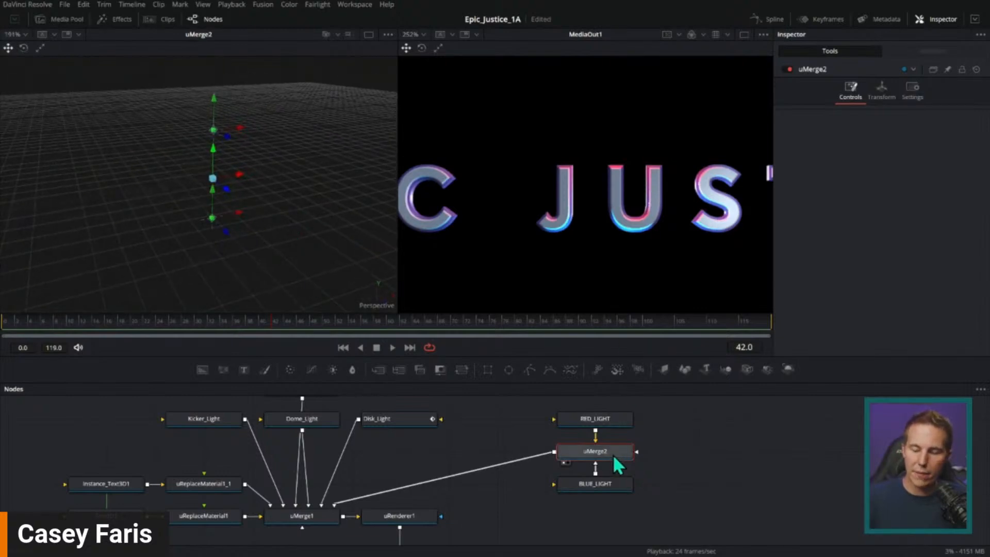
pyautogui.click(883, 88)
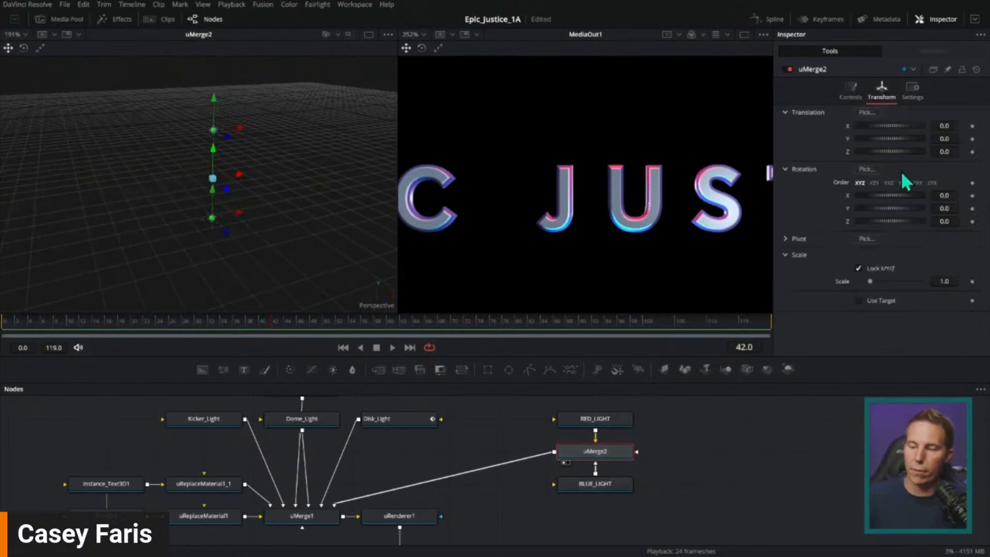
pyautogui.moveTo(896, 127)
pyautogui.mouseDown()
pyautogui.moveTo(874, 135)
pyautogui.moveTo(908, 138)
pyautogui.moveTo(851, 137)
pyautogui.moveTo(914, 130)
pyautogui.mouseUp()
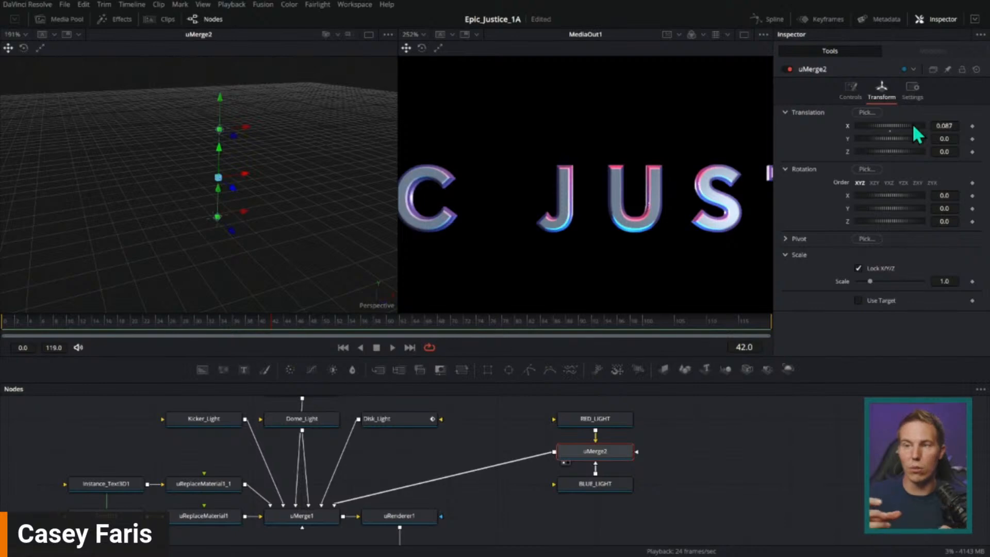
pyautogui.doubleClick(845, 125)
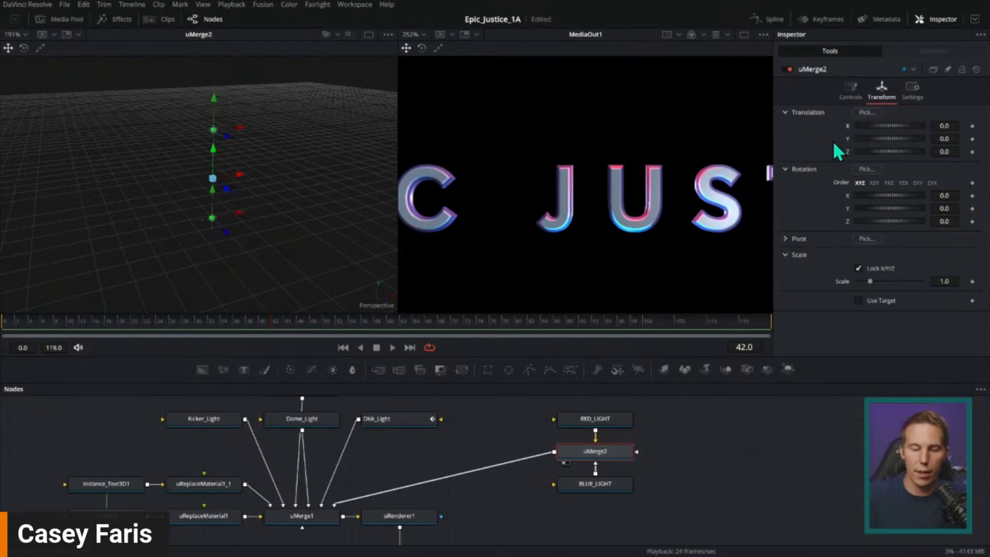
# Show uMerge1 in the 3D viewer and move the uMerge2 light group forward to about 0.573 in Z
pyautogui.moveTo(320, 522); pyautogui.dragTo(286, 309)
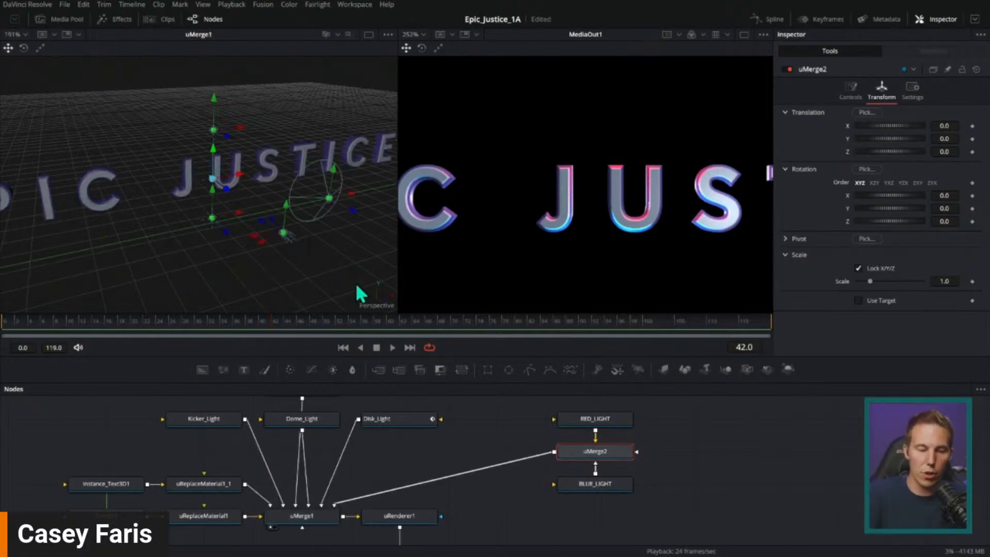
pyautogui.scroll(-2, 309, 259)
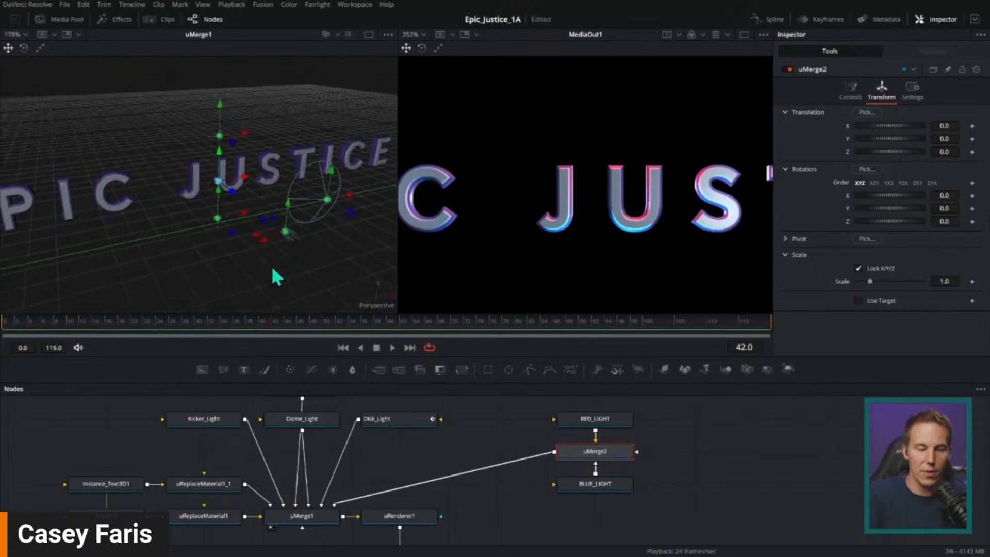
pyautogui.moveTo(273, 274); pyautogui.dragTo(292, 248)
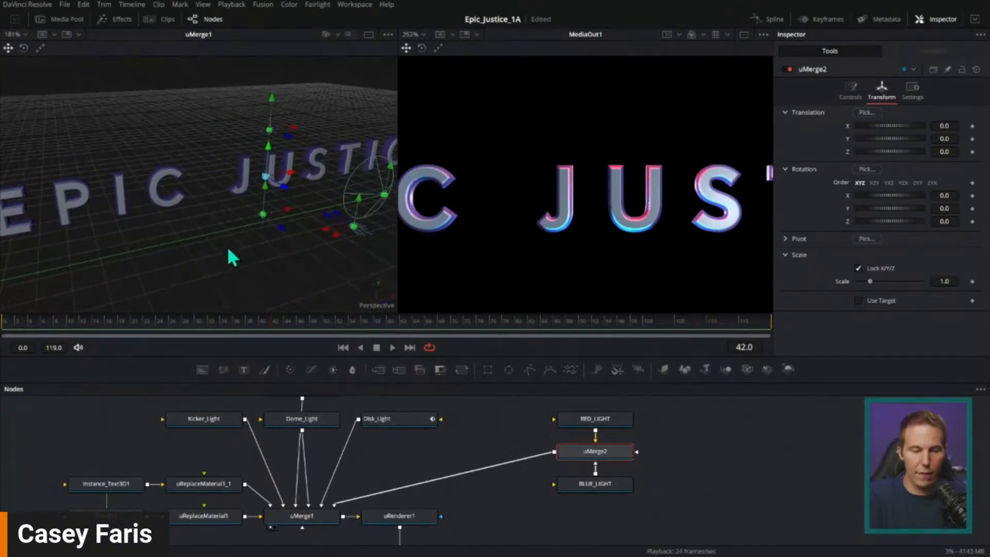
pyautogui.moveTo(229, 249); pyautogui.dragTo(278, 263)
pyautogui.moveTo(251, 126); pyautogui.dragTo(316, 211)
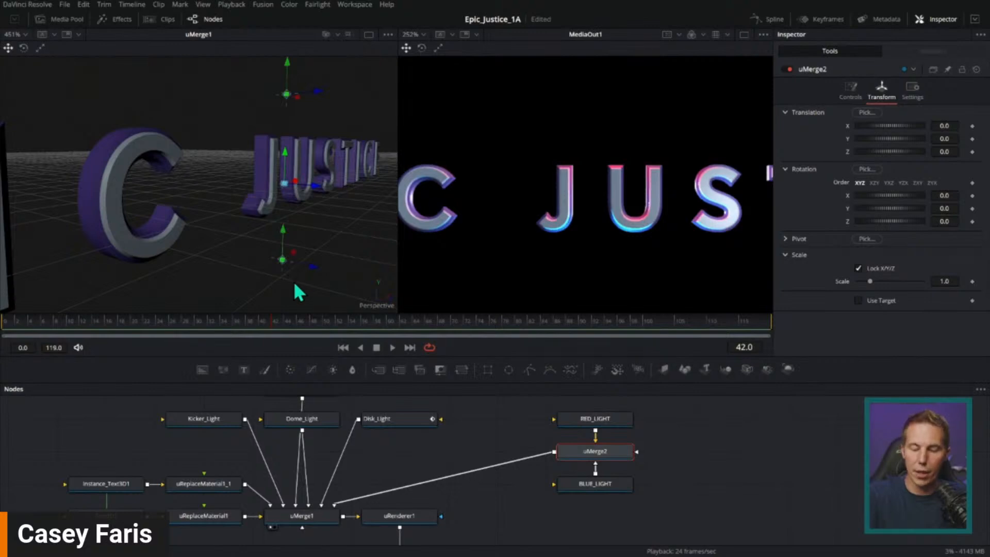
pyautogui.moveTo(315, 184); pyautogui.dragTo(396, 189)
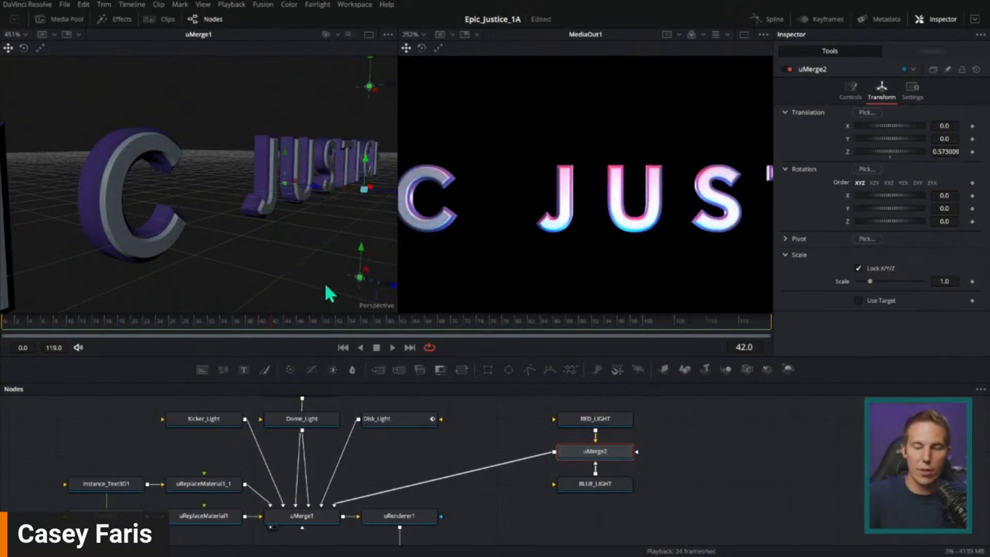
# Move the uMerge2 light group farther in front of the text to about 0.869 in Z and check the whole title
pyautogui.scroll(-3, 650, 255)
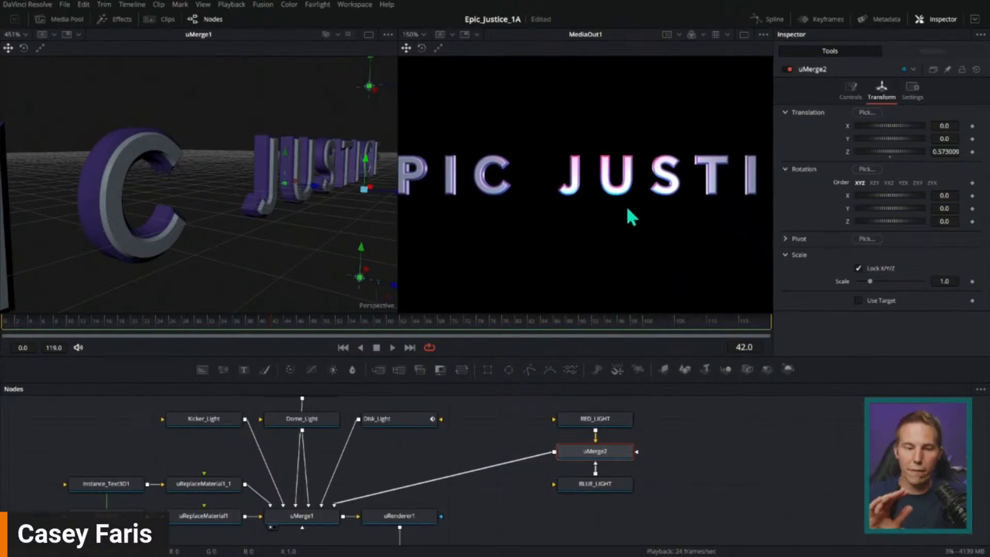
pyautogui.scroll(-5, 326, 235)
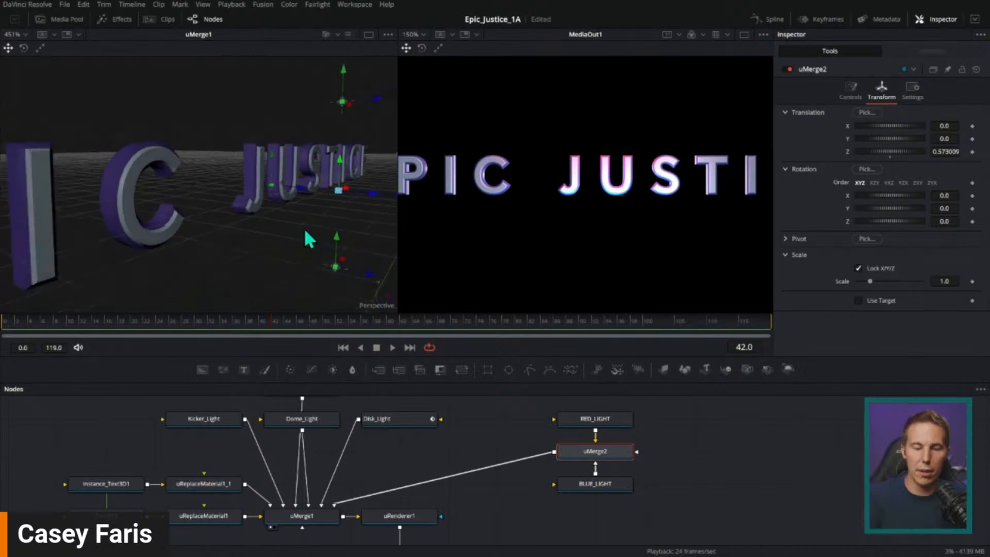
pyautogui.moveTo(336, 220); pyautogui.dragTo(319, 256)
pyautogui.moveTo(319, 217); pyautogui.dragTo(357, 287)
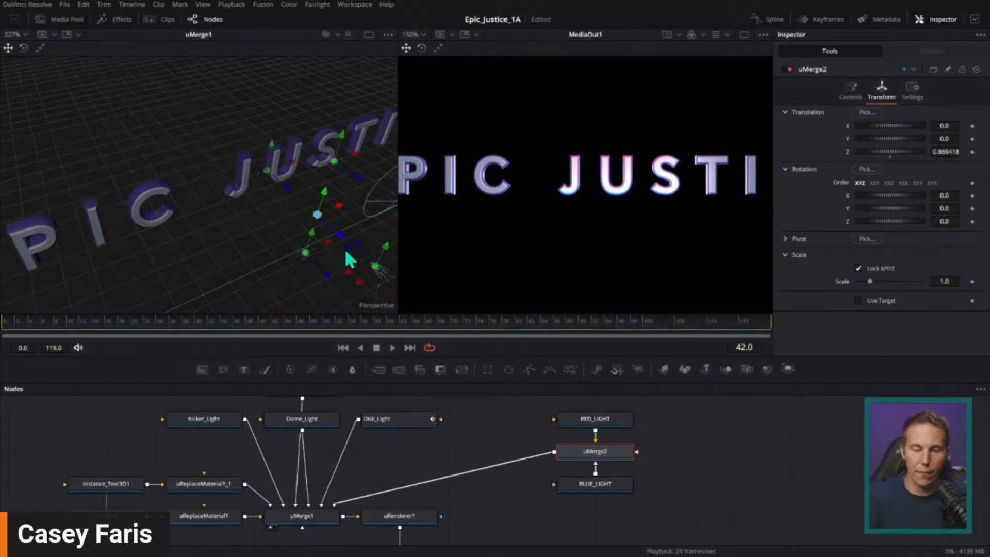
pyautogui.scroll(-4, 593, 227)
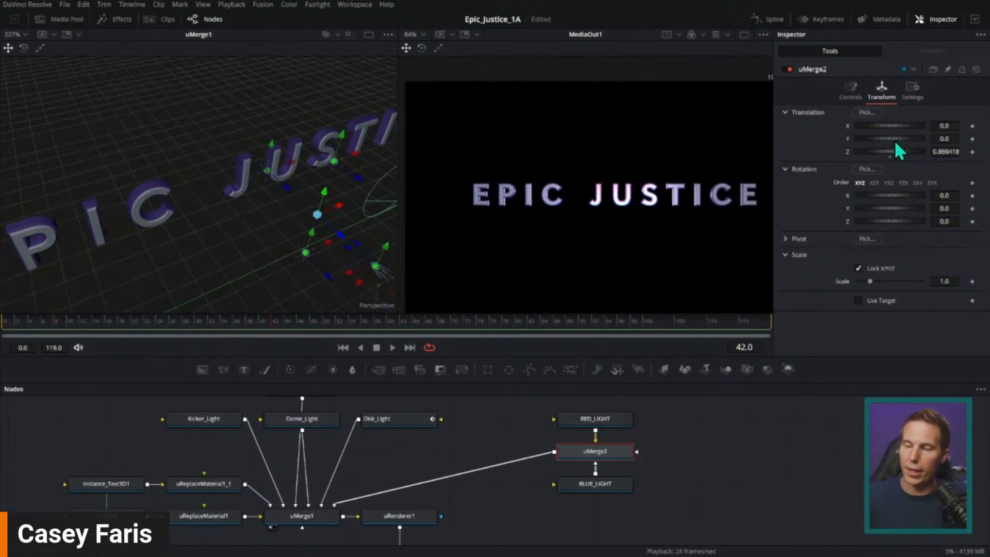
# Try shifting the uMerge2 light group along X to -0.319
pyautogui.moveTo(882, 126)
pyautogui.mouseDown()
pyautogui.moveTo(906, 137)
pyautogui.moveTo(842, 133)
pyautogui.moveTo(902, 136)
pyautogui.moveTo(853, 133)
pyautogui.moveTo(889, 132)
pyautogui.moveTo(865, 135)
pyautogui.moveTo(882, 135)
pyautogui.mouseUp()
pyautogui.moveTo(386, 189); pyautogui.dragTo(336, 212)
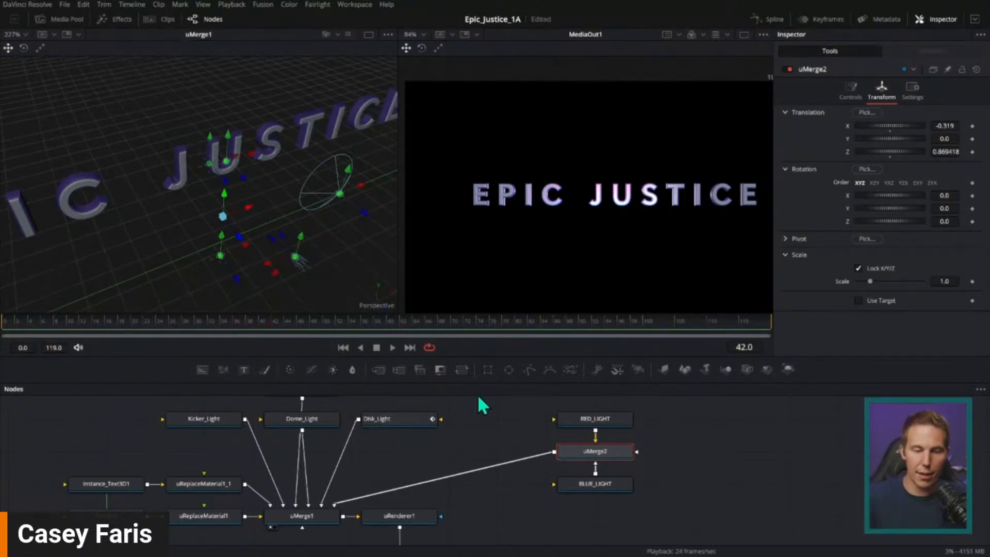
pyautogui.hotkey('ctrl', 's')
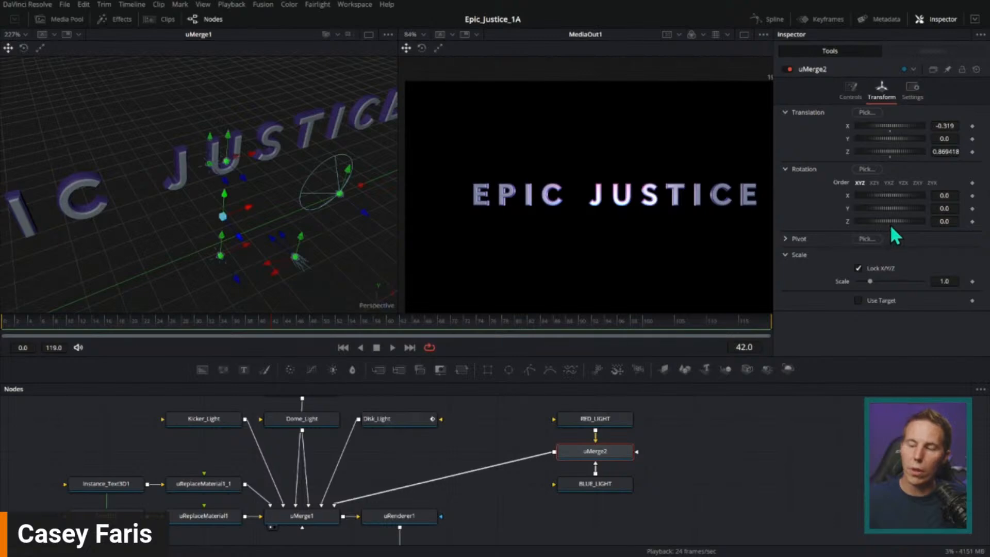
# Try rotating the uMerge2 light group about Z at 96.5, 60 and -36.5 degrees while viewing the title
pyautogui.moveTo(880, 221); pyautogui.dragTo(859, 218)
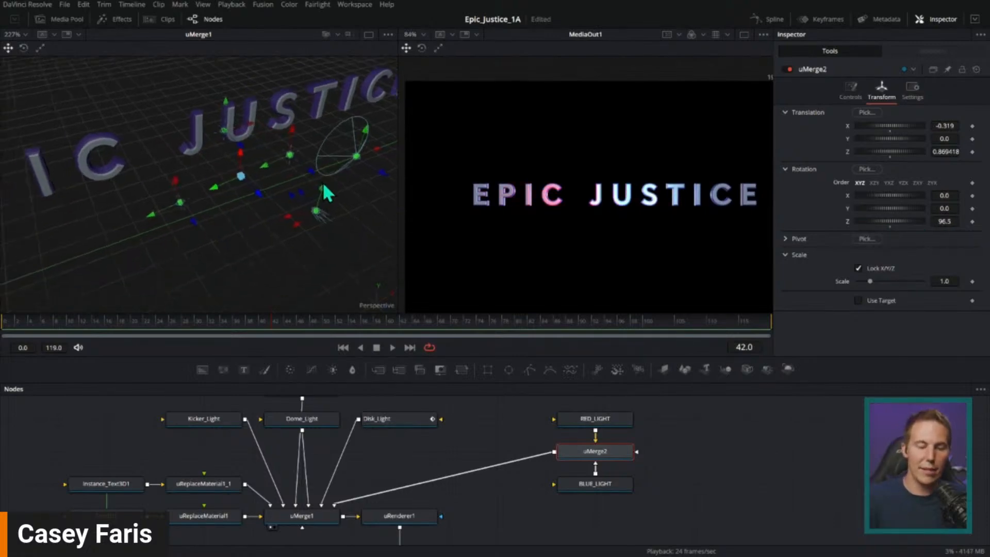
pyautogui.moveTo(324, 194)
pyautogui.mouseDown()
pyautogui.moveTo(309, 201)
pyautogui.moveTo(316, 165)
pyautogui.moveTo(326, 170)
pyautogui.moveTo(302, 185)
pyautogui.moveTo(320, 183)
pyautogui.mouseUp()
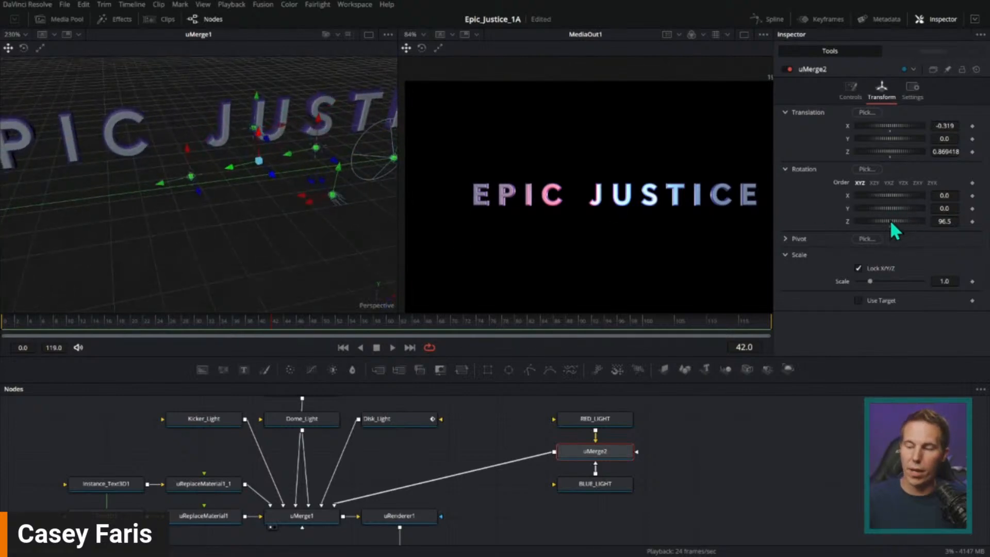
pyautogui.moveTo(891, 223)
pyautogui.mouseDown()
pyautogui.moveTo(929, 221)
pyautogui.moveTo(877, 222)
pyautogui.mouseUp()
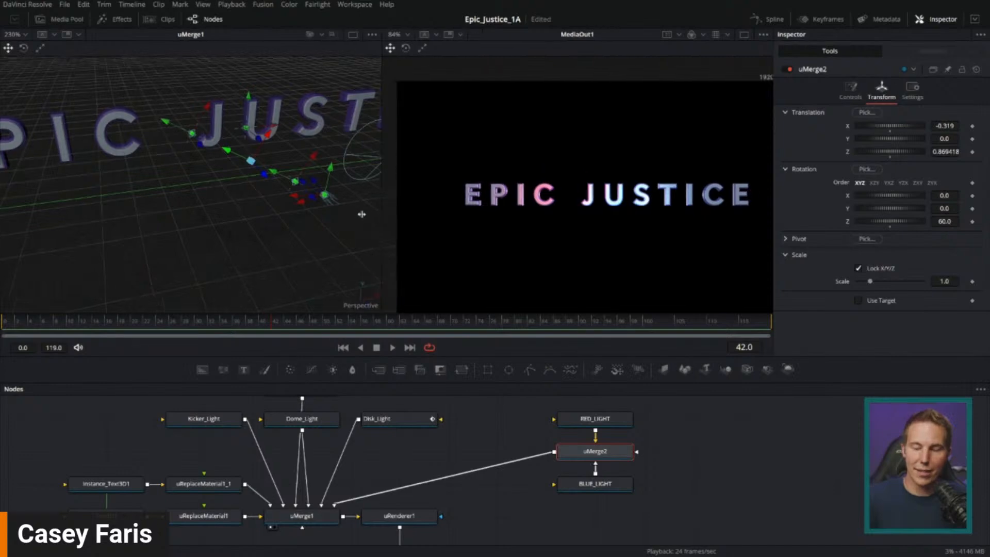
pyautogui.moveTo(396, 208); pyautogui.dragTo(243, 208)
pyautogui.scroll(3, 586, 216)
pyautogui.scroll(-3, 596, 224)
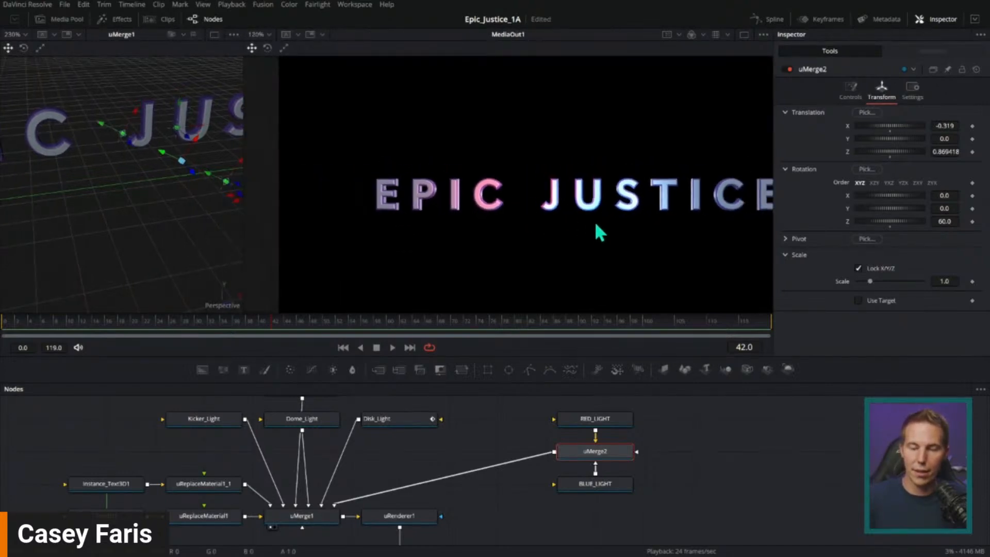
pyautogui.moveTo(888, 221)
pyautogui.mouseDown()
pyautogui.moveTo(933, 222)
pyautogui.moveTo(785, 230)
pyautogui.moveTo(857, 220)
pyautogui.mouseUp()
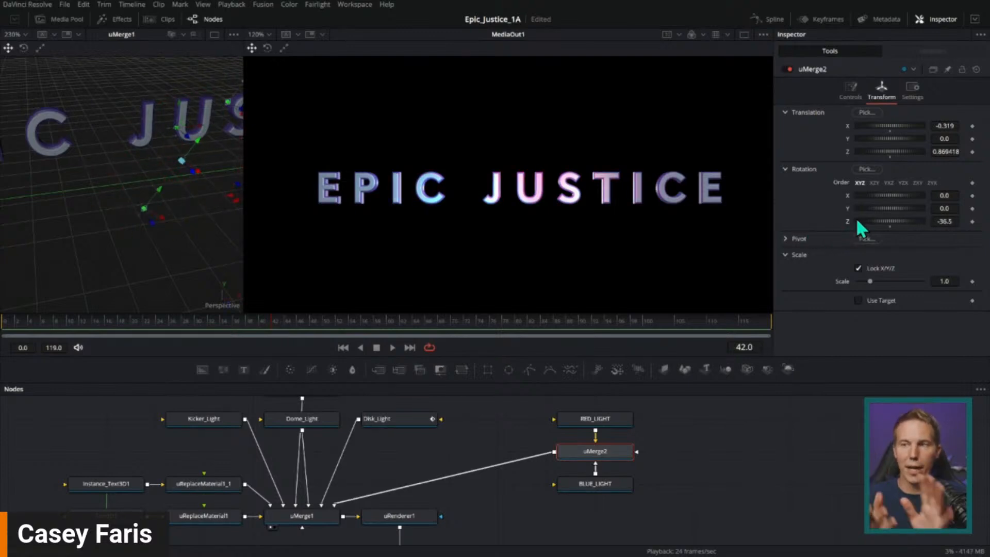
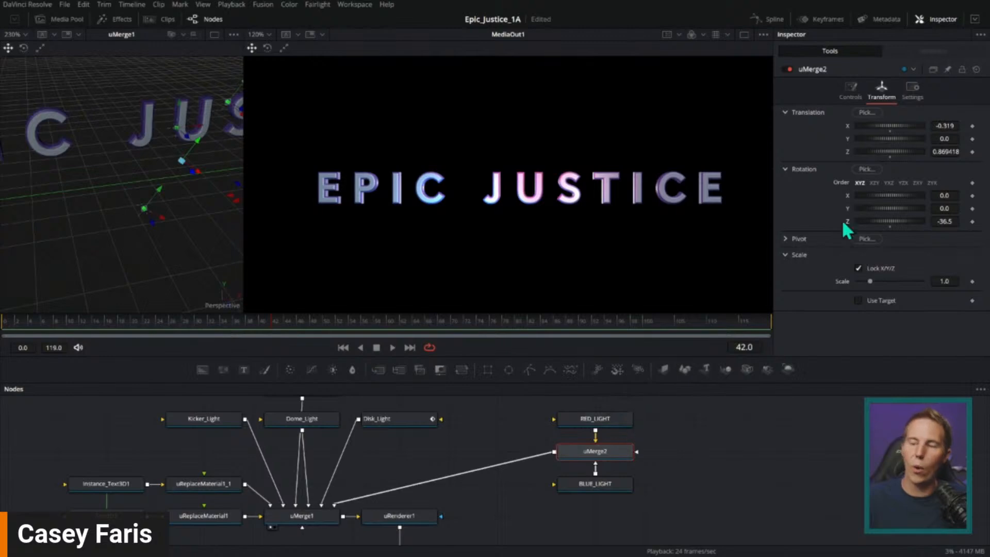
# Reset uMerge2's settings to defaults and insert a uTransform node between uMerge2 and uMerge1
pyautogui.click(976, 69)
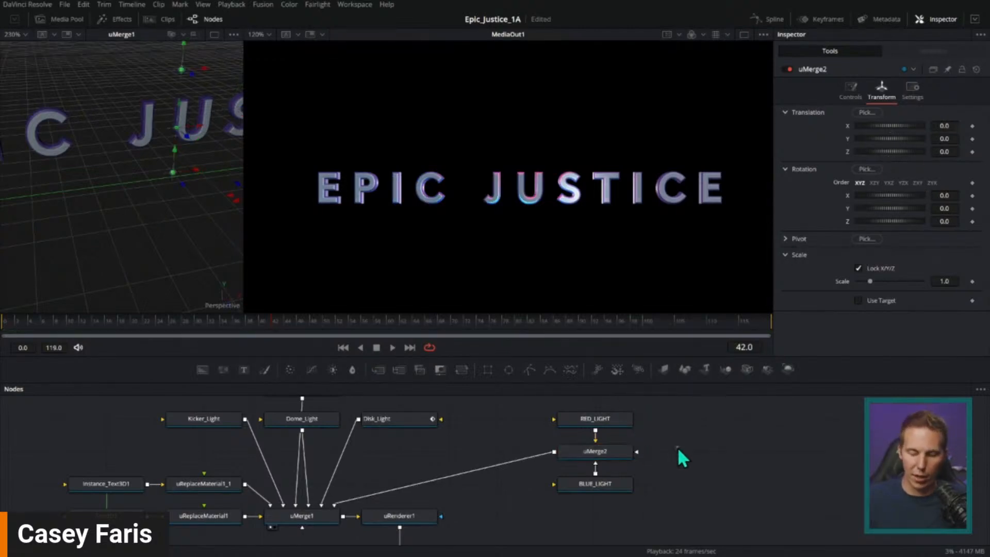
pyautogui.hotkey('shift', 'space')
pyautogui.write('uxf')
pyautogui.press('Return')
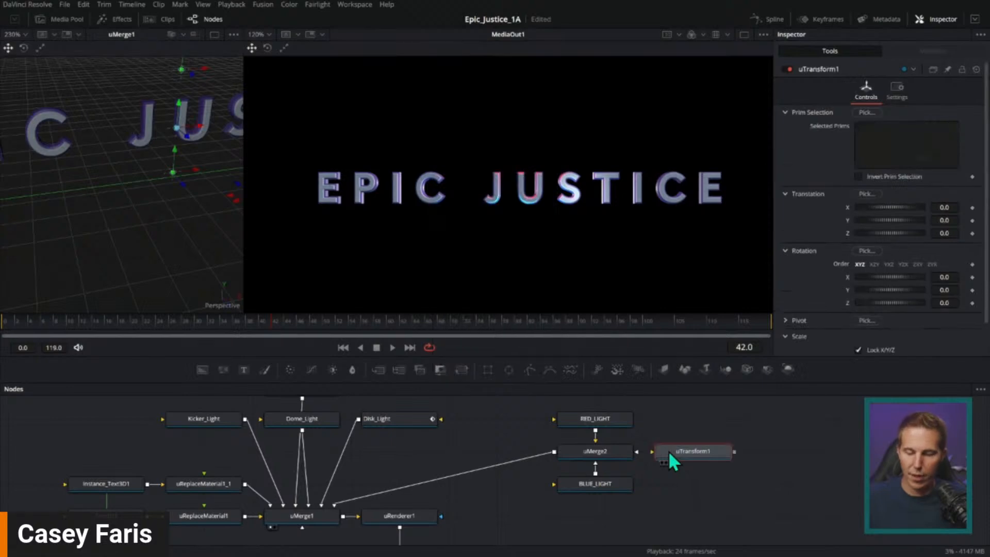
pyautogui.click(514, 464)
pyautogui.click(509, 466)
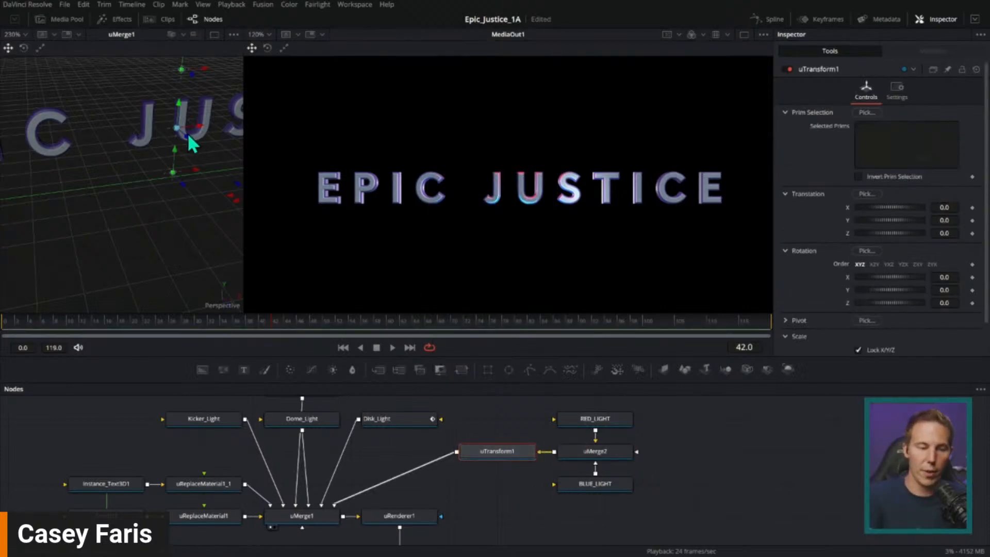
# Move the lights forward to about 1.08 Z translation with uTransform1 and drive its Z rotation with the expression time*5
pyautogui.moveTo(188, 138); pyautogui.dragTo(239, 184)
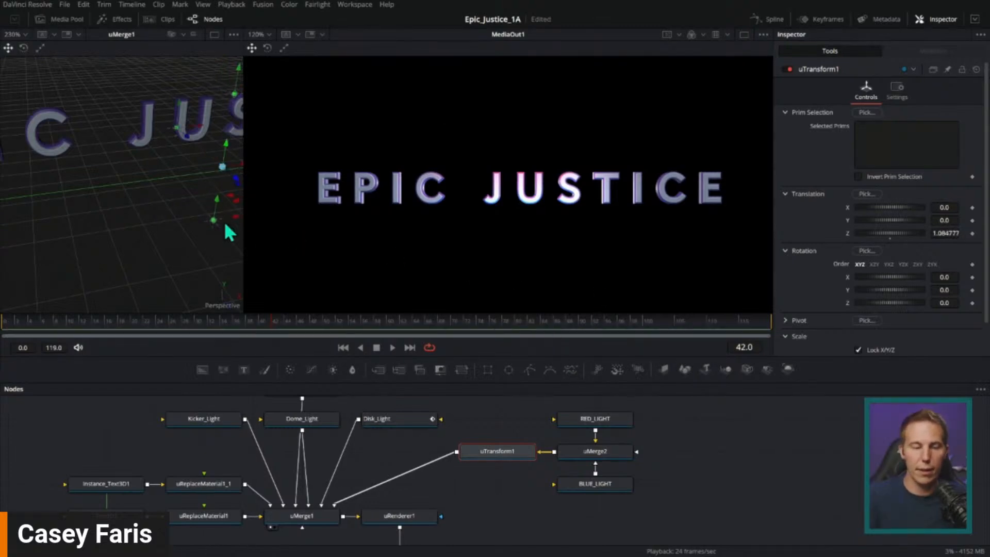
pyautogui.moveTo(224, 221); pyautogui.dragTo(176, 284)
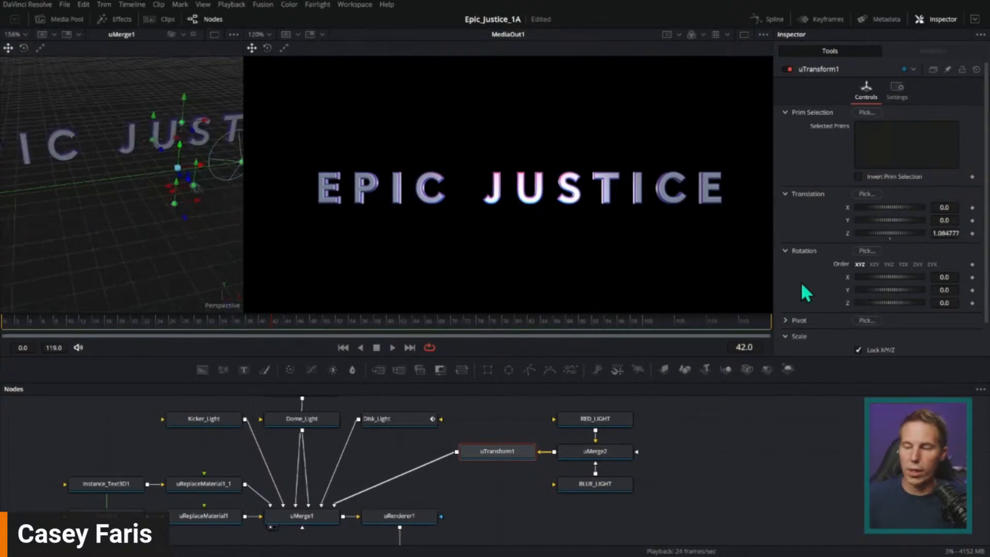
pyautogui.moveTo(887, 303); pyautogui.dragTo(920, 331)
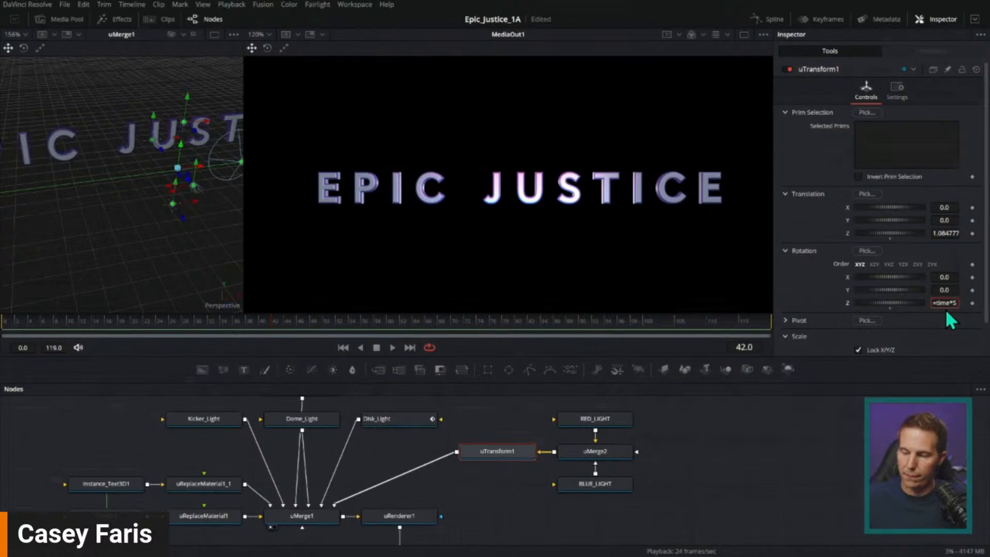
pyautogui.press('Return')
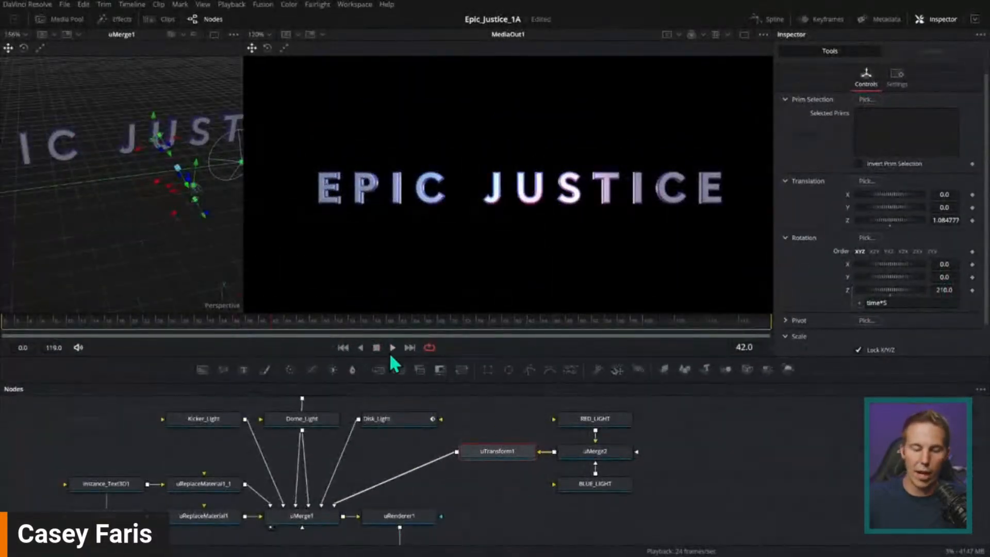
# Play back the rotating light animation and scrub through its frames
pyautogui.click(393, 349)
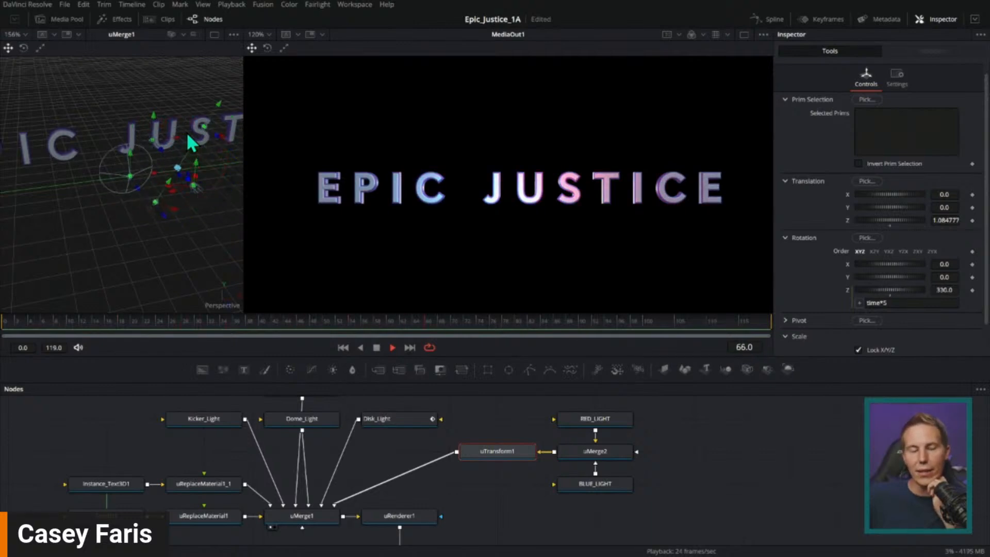
pyautogui.click(377, 347)
pyautogui.moveTo(606, 326); pyautogui.dragTo(421, 340)
pyautogui.press('space')
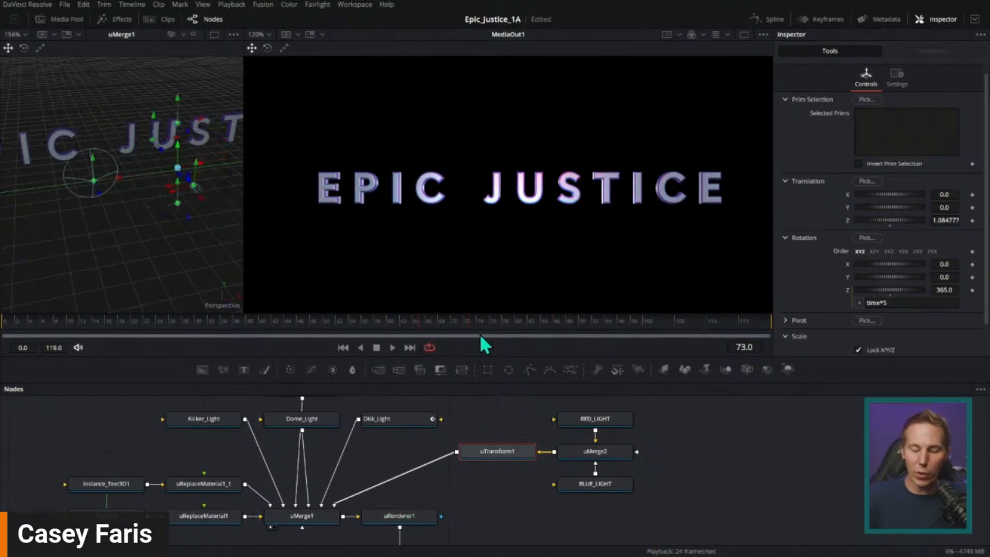
# Load uMerge2 in the 3D viewer, move the red and blue lights farther apart vertically, and preview the animation
pyautogui.moveTo(580, 442); pyautogui.dragTo(242, 241)
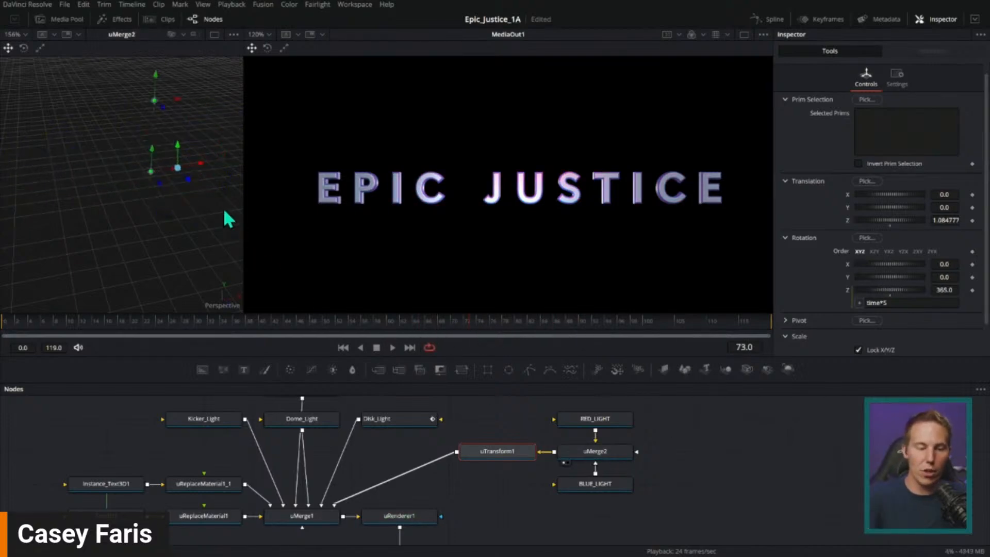
pyautogui.moveTo(155, 168); pyautogui.dragTo(159, 67)
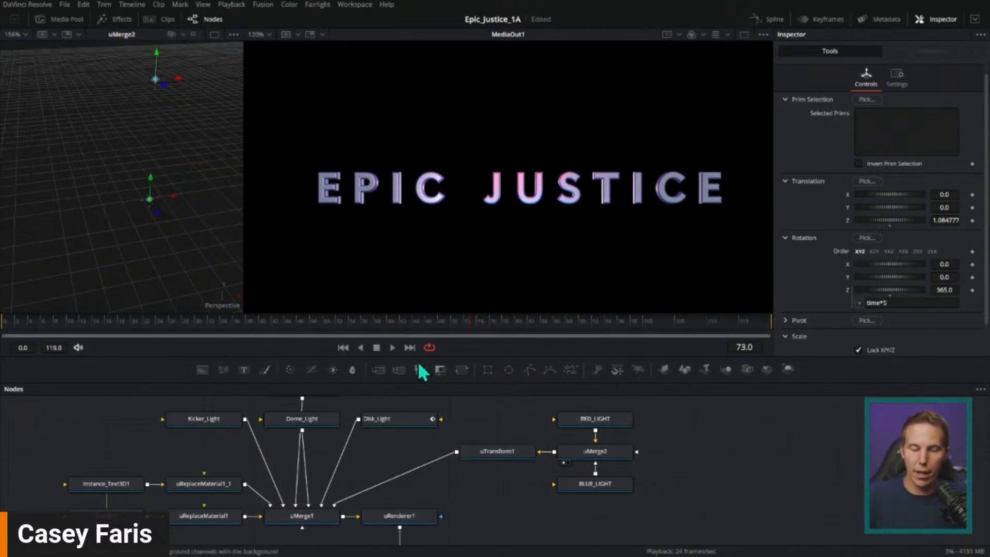
pyautogui.press('space')
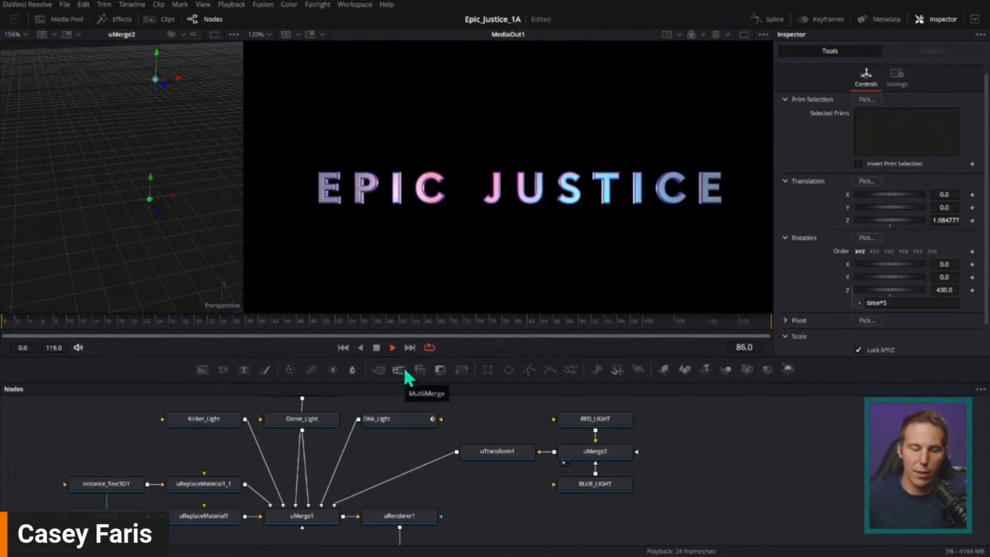
pyautogui.press('space')
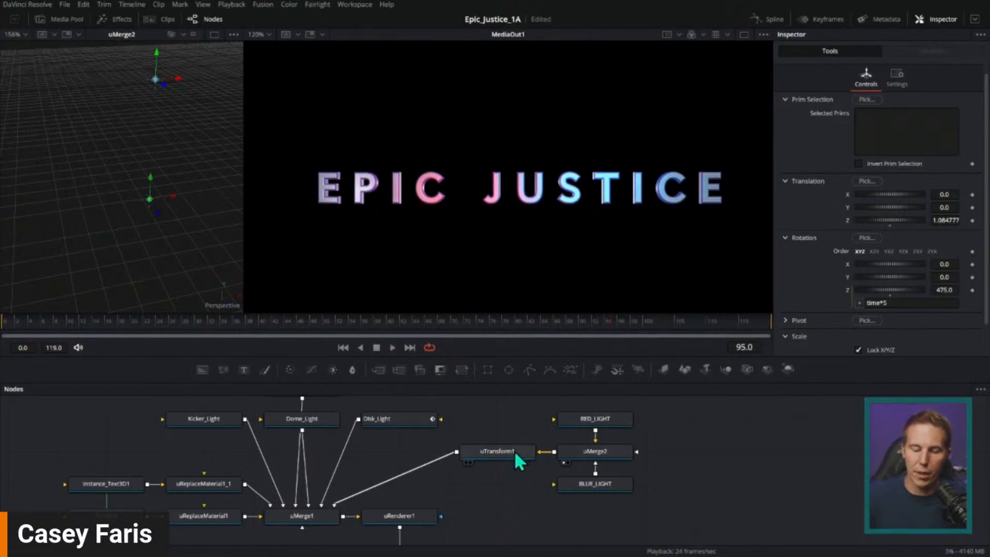
# Load uMerge1 into the 3D viewer and enlarge that viewer to see the whole title with its lights
pyautogui.press('1')
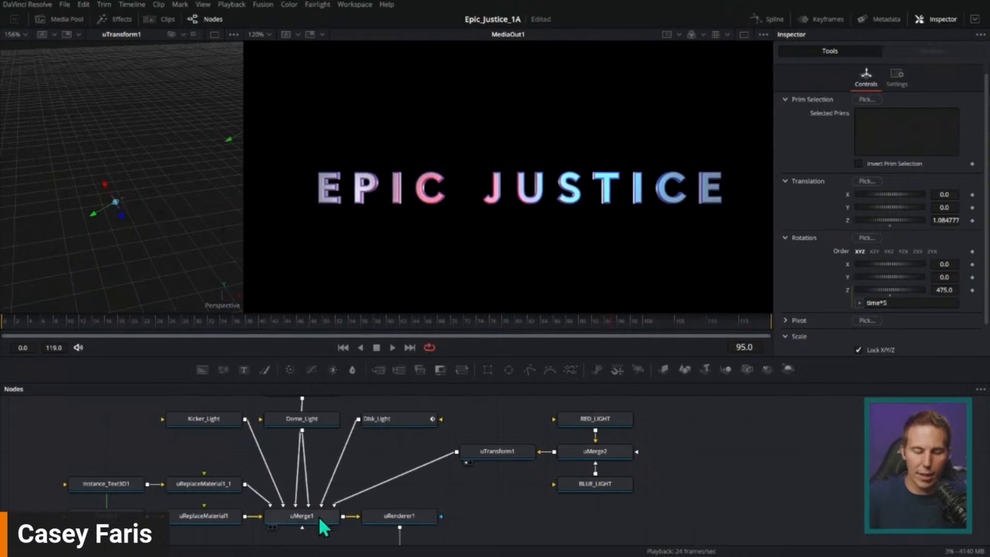
pyautogui.press('1')
pyautogui.moveTo(243, 207); pyautogui.dragTo(572, 207)
pyautogui.scroll(-3, 484, 223)
pyautogui.moveTo(472, 199); pyautogui.dragTo(516, 225)
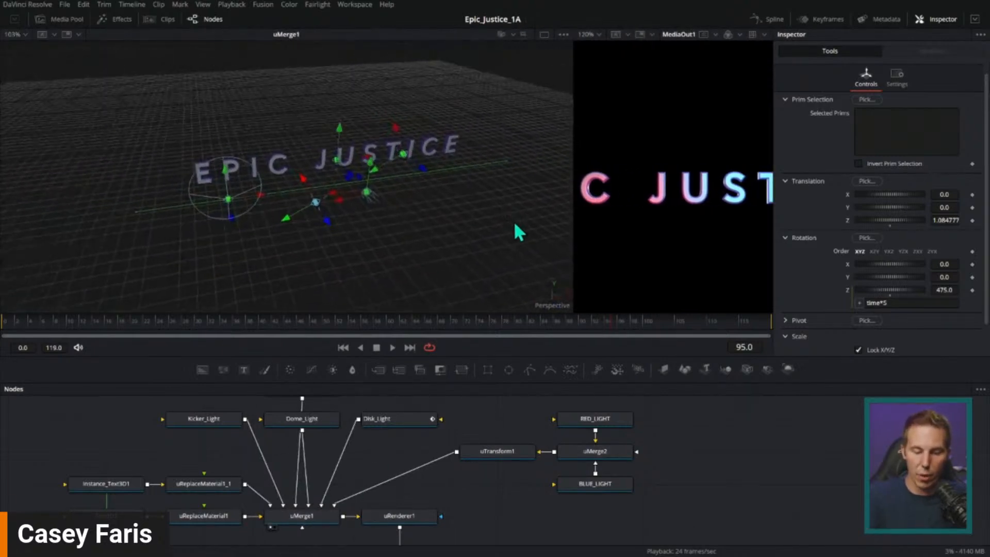
# Move uTransform1 to -4.232 on X at frame 0 and keyframe that translation
pyautogui.click(514, 450)
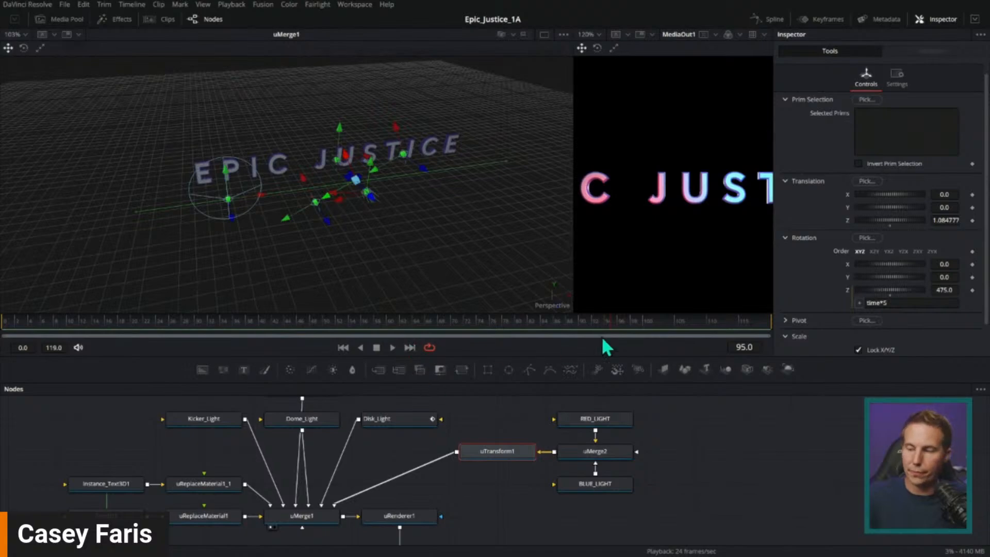
pyautogui.moveTo(900, 196); pyautogui.dragTo(831, 210)
pyautogui.moveTo(93, 329); pyautogui.dragTo(4, 338)
pyautogui.moveTo(189, 240); pyautogui.dragTo(324, 269)
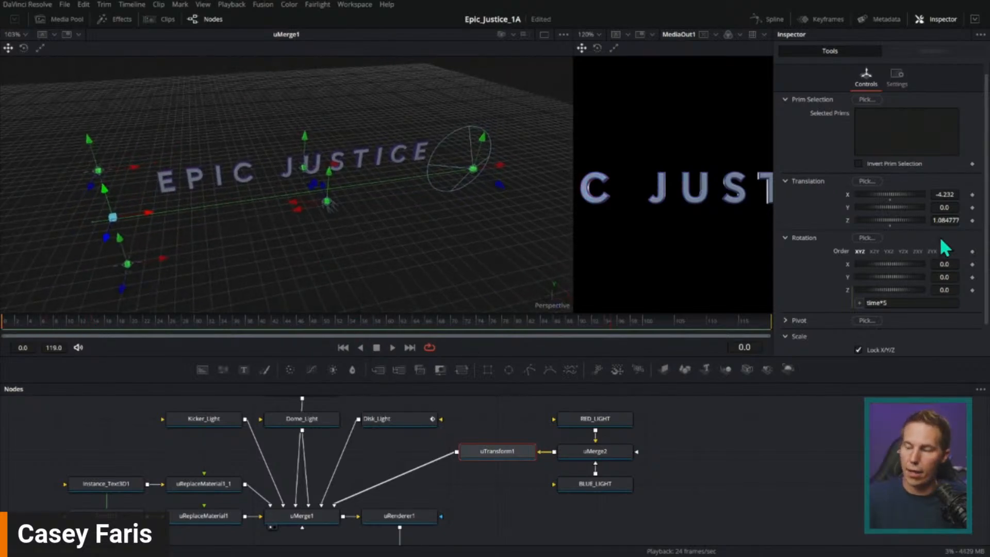
pyautogui.click(972, 194)
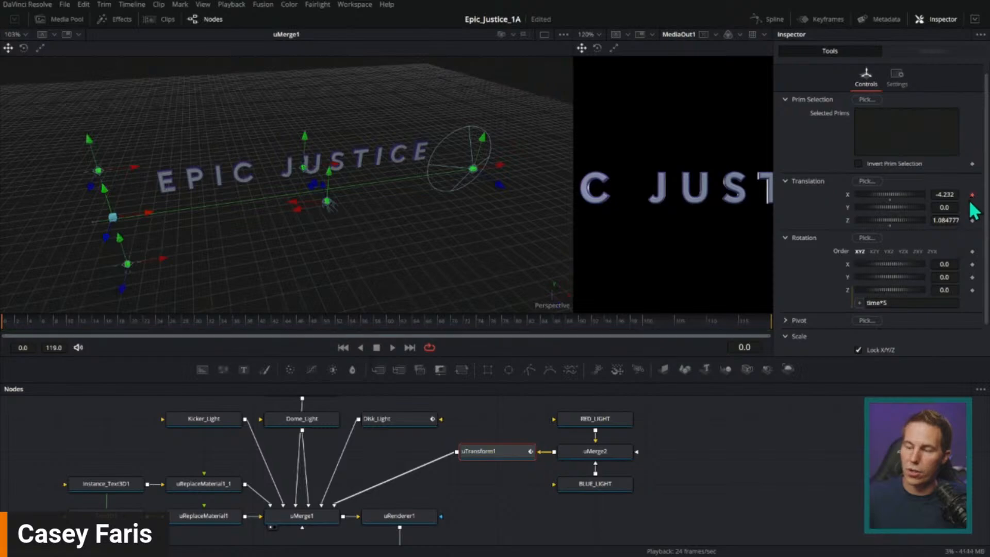
# Set uTransform1's X translation to 4.087 at frame 119 and play back the light sweep from the start
pyautogui.click(763, 324)
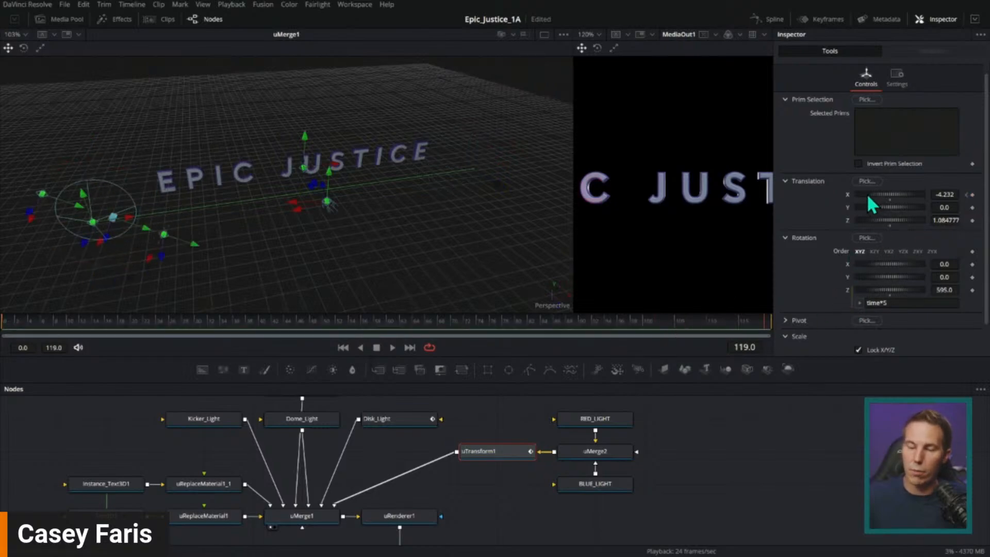
pyautogui.moveTo(870, 198); pyautogui.dragTo(919, 205)
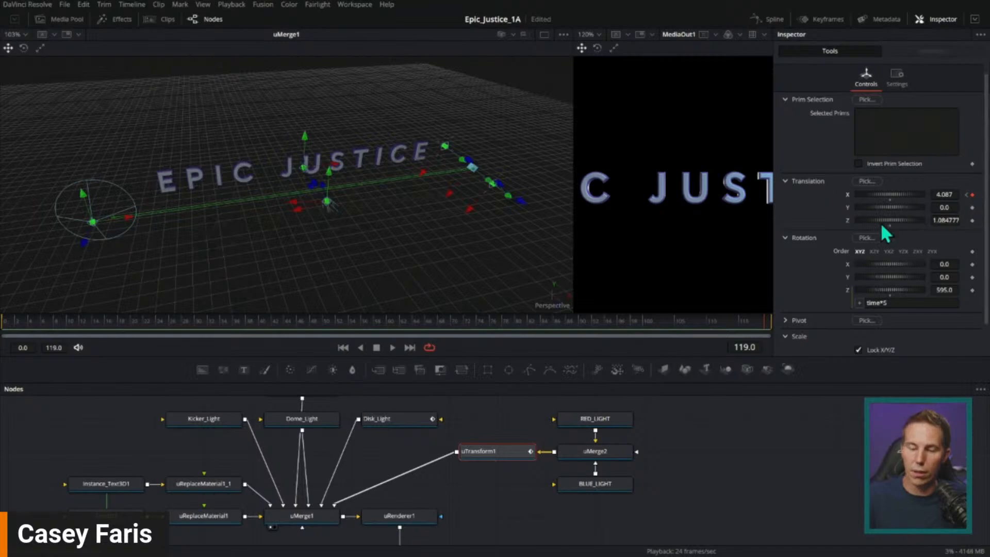
pyautogui.click(342, 347)
pyautogui.click(392, 348)
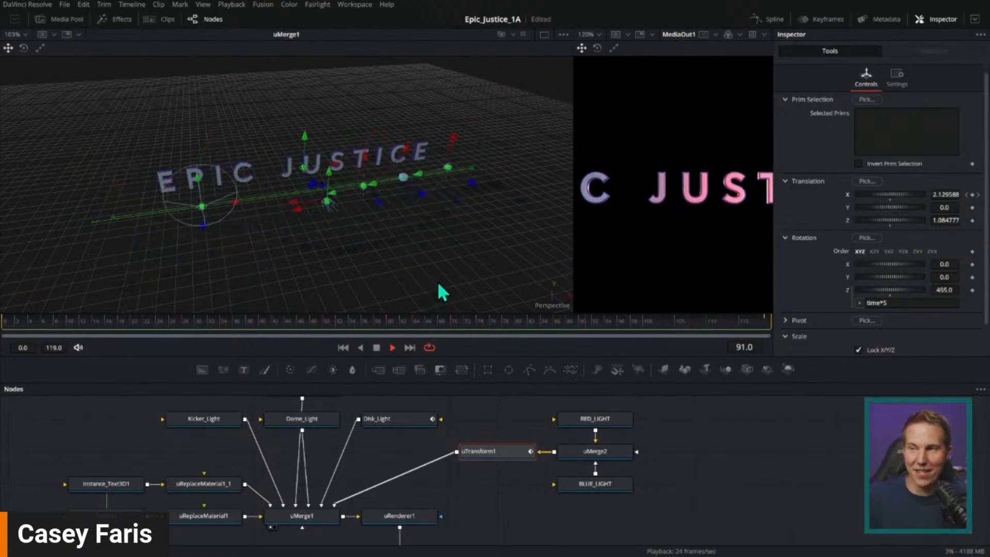
pyautogui.click(377, 348)
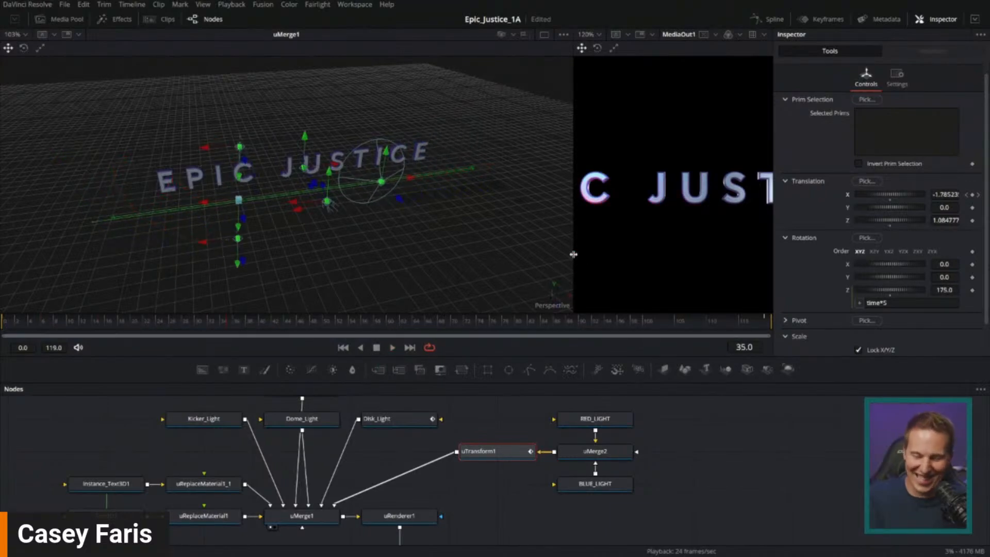
# Enlarge the MediaOut1 viewer and the node area, play the light sweep from the start, and park at frame 70
pyautogui.moveTo(573, 262); pyautogui.dragTo(410, 263)
pyautogui.hotkey('ctrl', 'f')
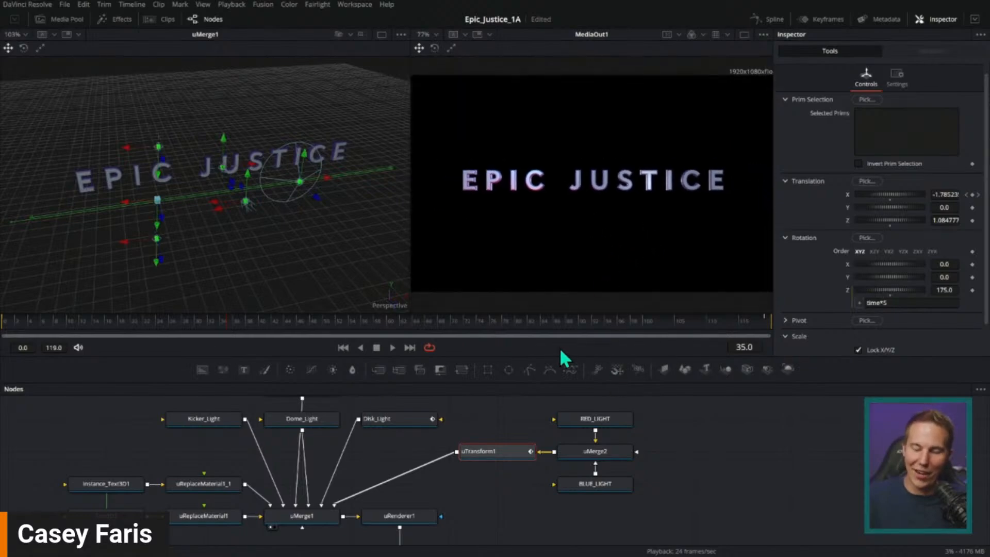
pyautogui.moveTo(565, 356); pyautogui.dragTo(590, 283)
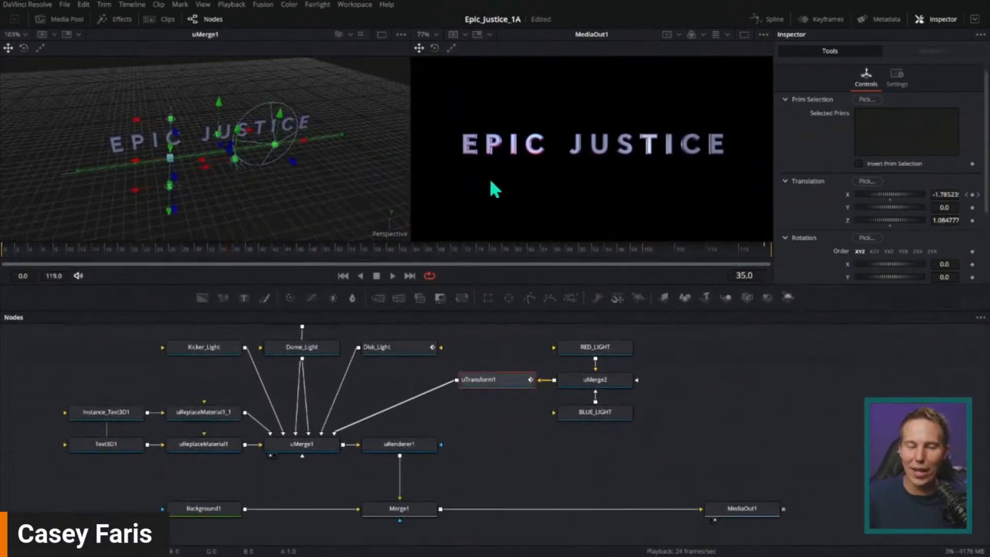
pyautogui.moveTo(411, 178); pyautogui.dragTo(259, 203)
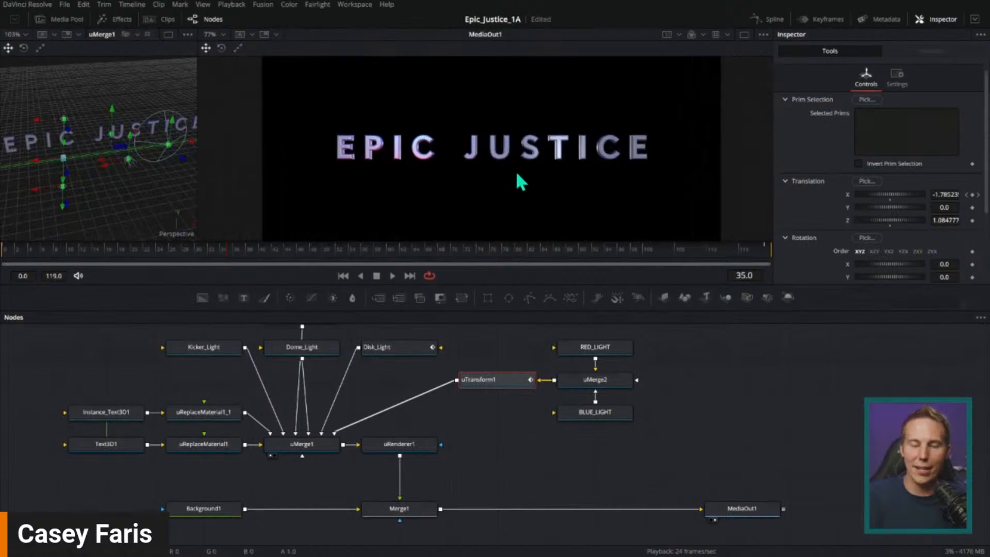
pyautogui.click(344, 277)
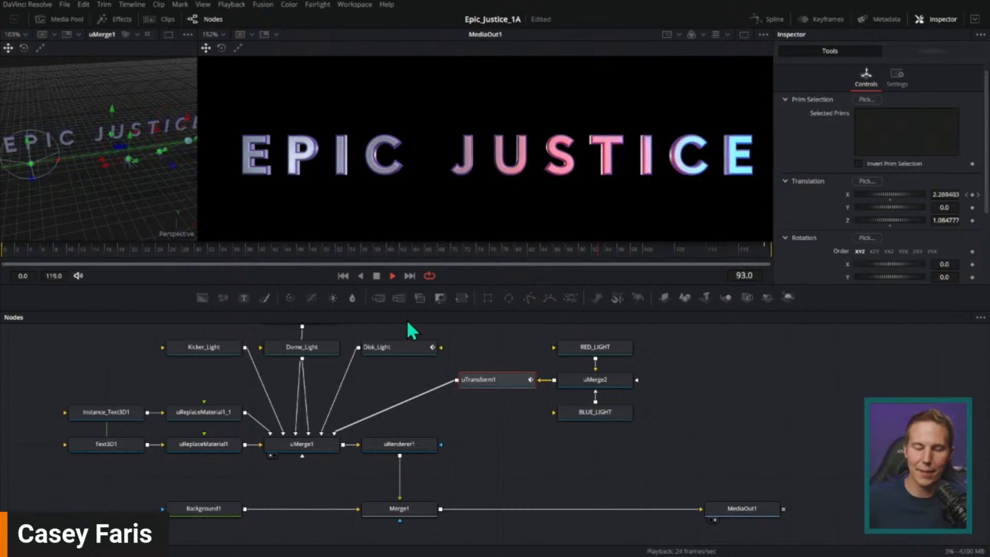
pyautogui.click(376, 276)
pyautogui.click(452, 254)
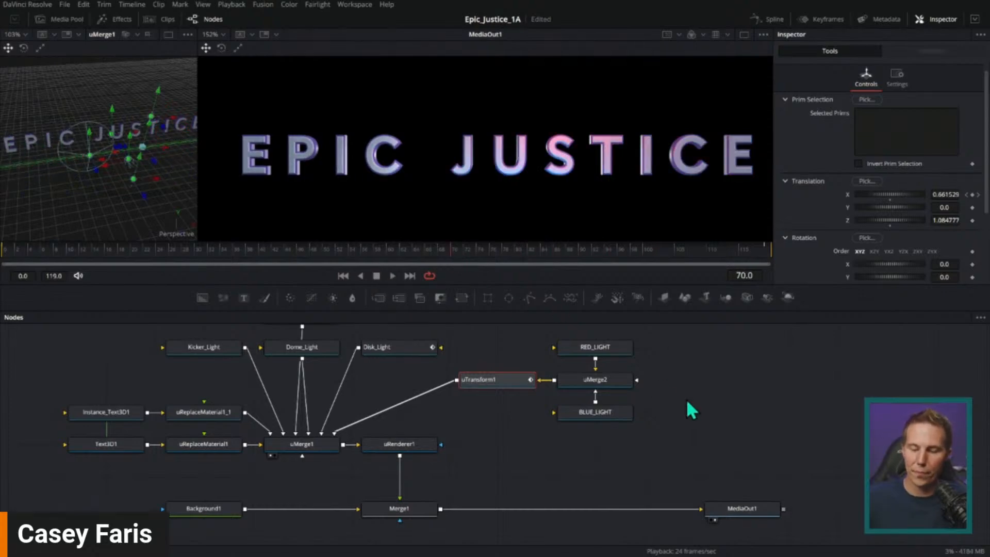
# Zoom out the MediaOut1 viewer, then move MediaOut1 and Background1 farther apart on either side of Merge1
pyautogui.moveTo(687, 402); pyautogui.dragTo(693, 400)
pyautogui.scroll(-4, 642, 182)
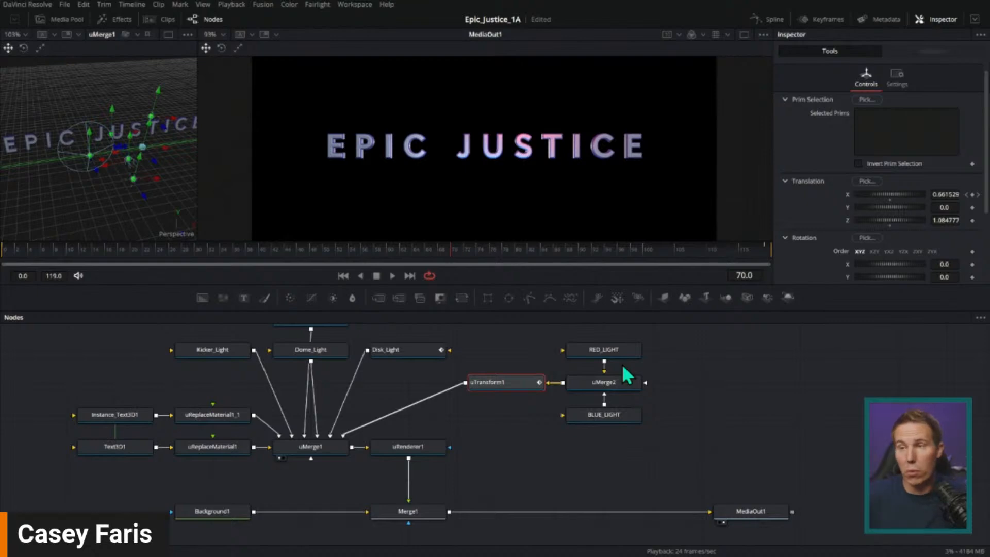
pyautogui.moveTo(693, 407); pyautogui.dragTo(670, 385)
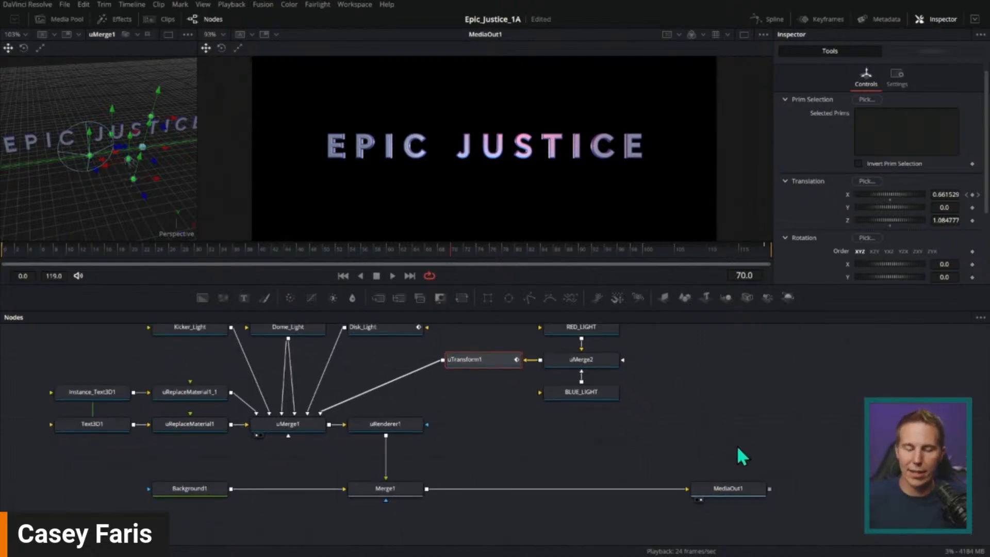
pyautogui.moveTo(740, 490); pyautogui.dragTo(843, 496)
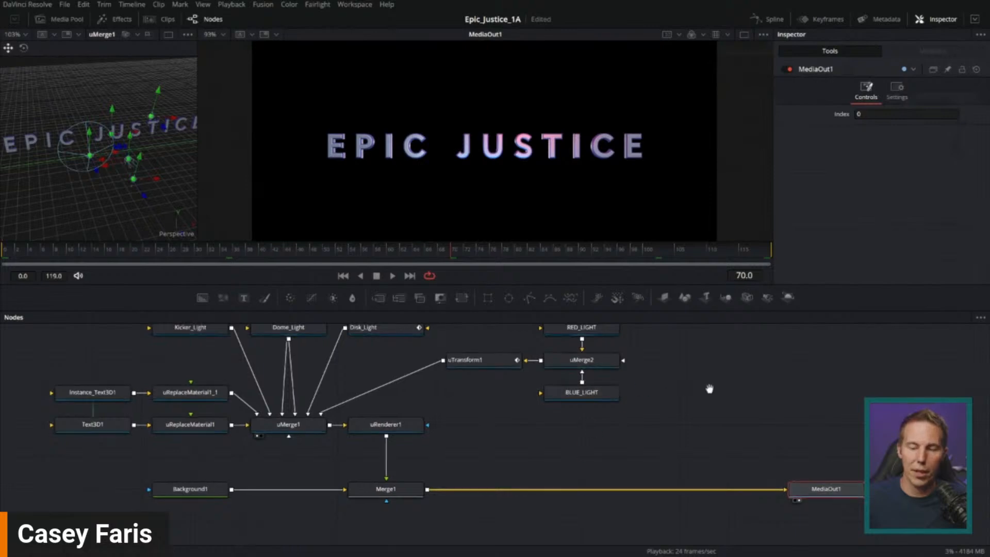
pyautogui.moveTo(707, 387); pyautogui.dragTo(738, 401)
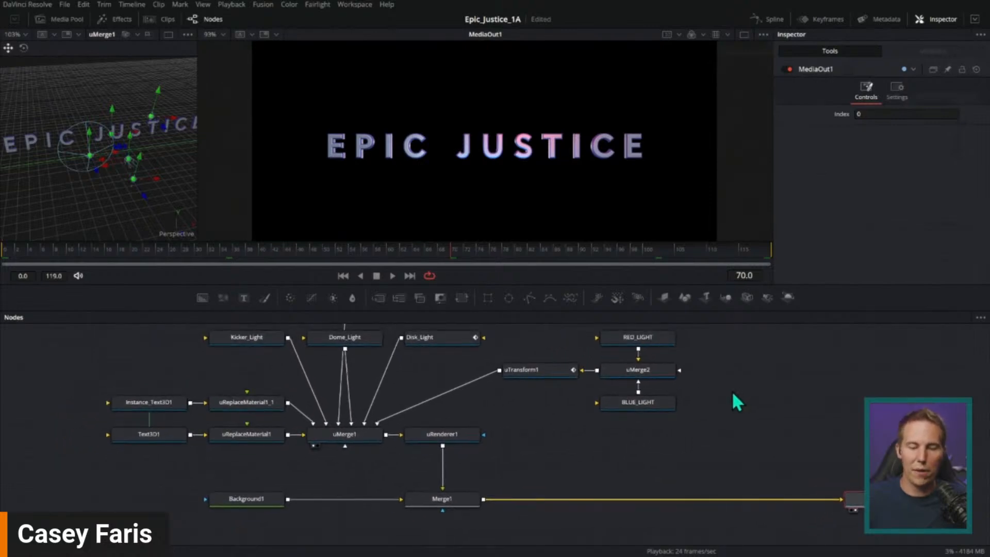
pyautogui.scroll(-2, 743, 380)
pyautogui.scroll(2, 641, 420)
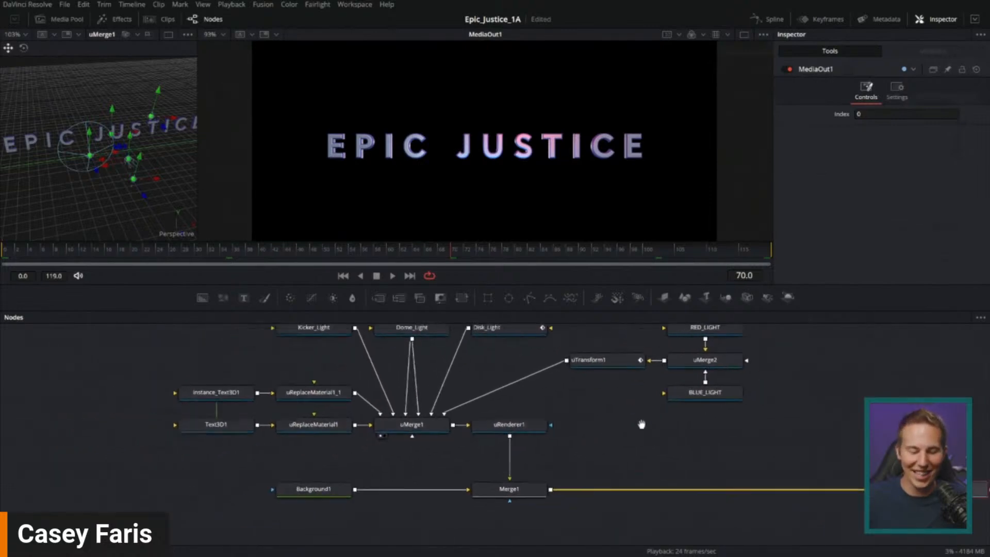
pyautogui.moveTo(428, 471); pyautogui.dragTo(209, 470)
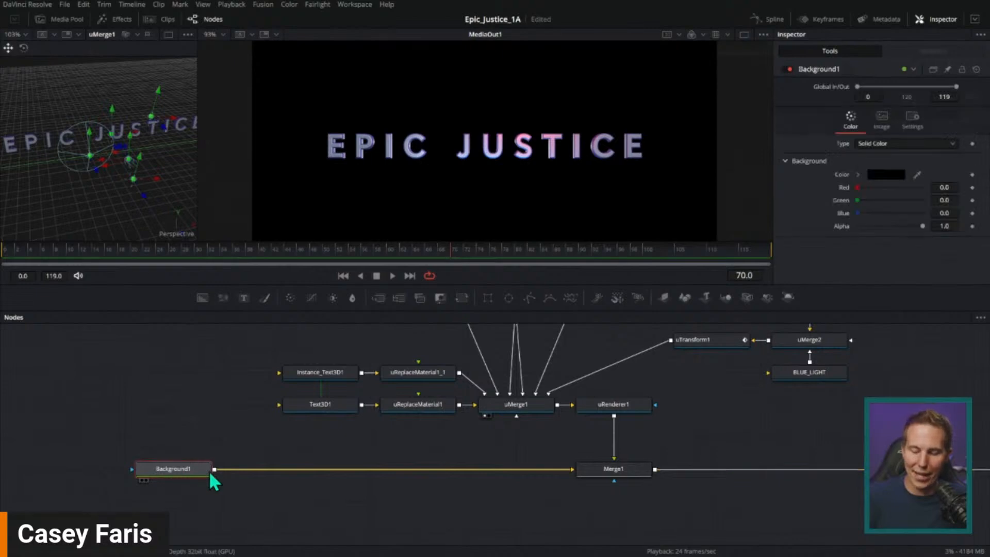
# Move Background1, Merge1 and MediaOut1 down together to open space below the 3D nodes
pyautogui.scroll(-2, 772, 404)
pyautogui.moveTo(772, 404); pyautogui.dragTo(635, 369)
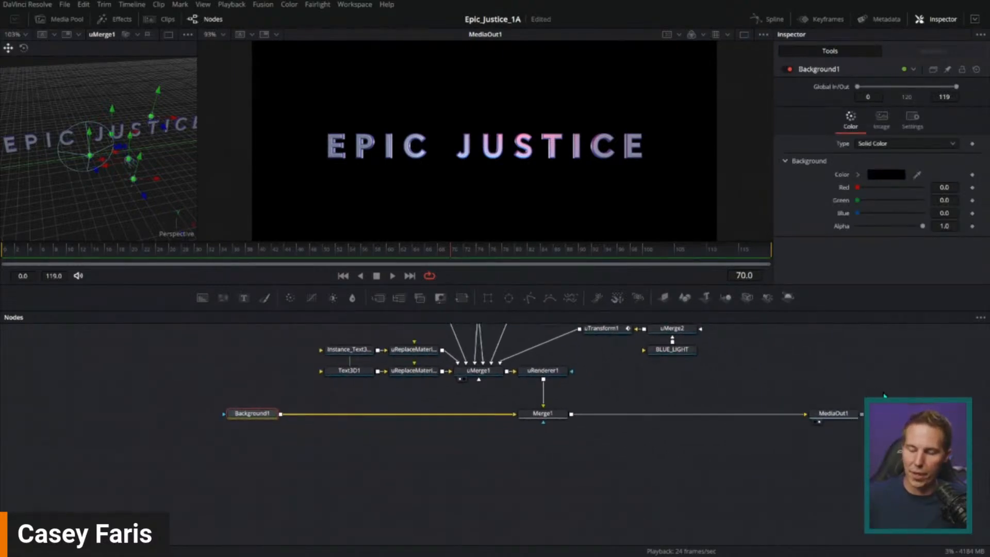
pyautogui.moveTo(884, 395); pyautogui.dragTo(217, 470)
pyautogui.moveTo(553, 413); pyautogui.dragTo(556, 478)
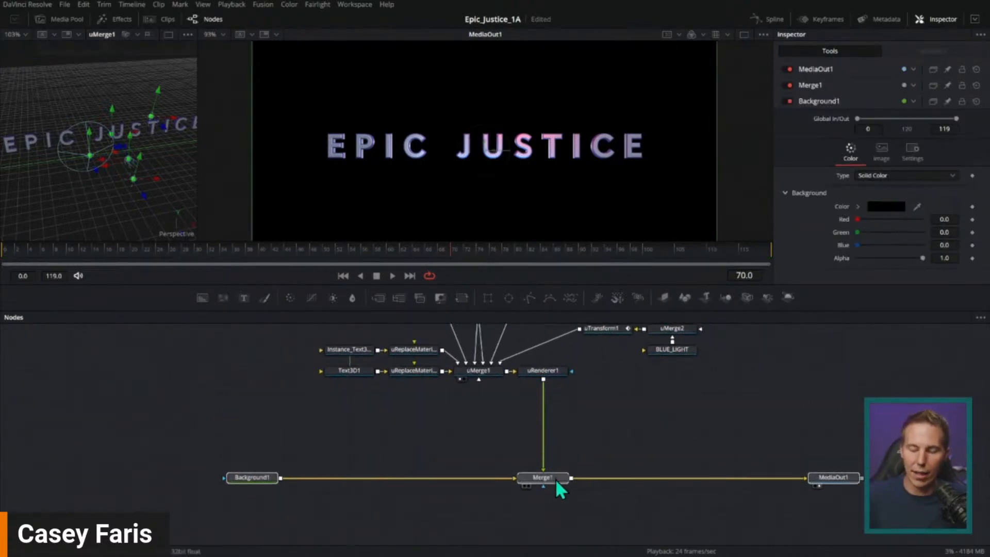
pyautogui.click(556, 479)
pyautogui.click(622, 441)
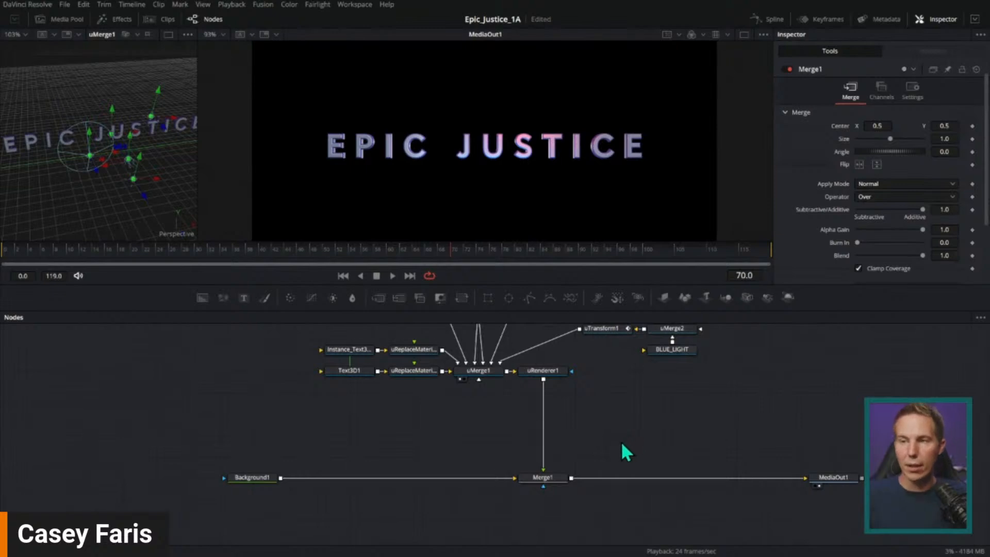
# Add a uShape node in the empty area between Text3D1 and Background1
pyautogui.moveTo(630, 412)
pyautogui.mouseDown()
pyautogui.moveTo(617, 426)
pyautogui.moveTo(638, 417)
pyautogui.mouseUp()
pyautogui.hscroll(-3, 639, 419)
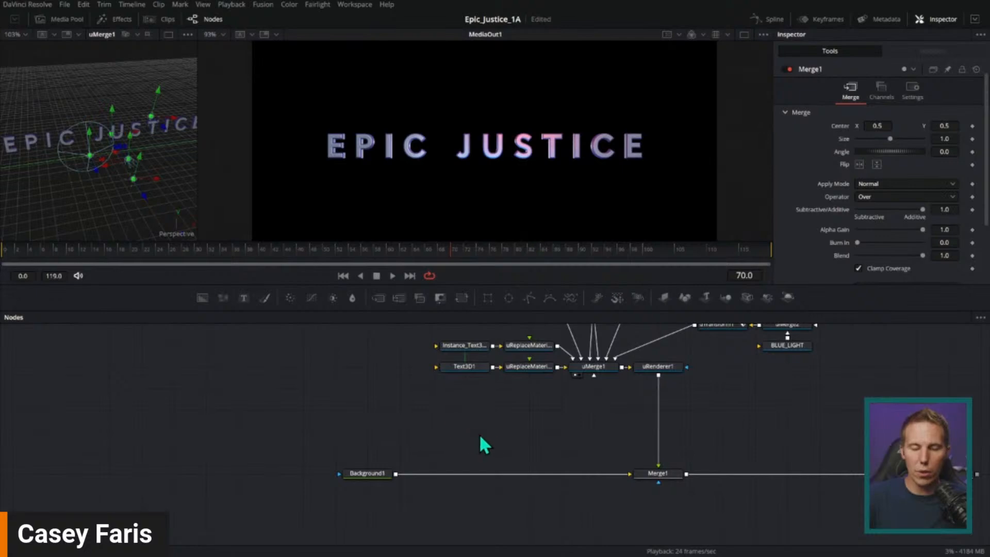
pyautogui.hotkey('shift', 'space')
pyautogui.write('uxf')
pyautogui.press('BackSpace')
pyautogui.press('BackSpace')
pyautogui.write('sh')
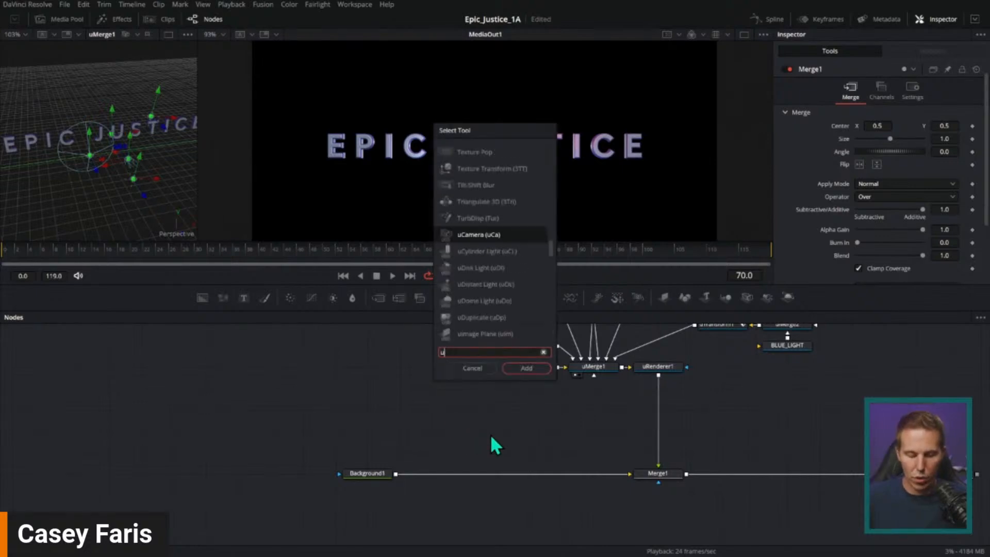
pyautogui.press('Return')
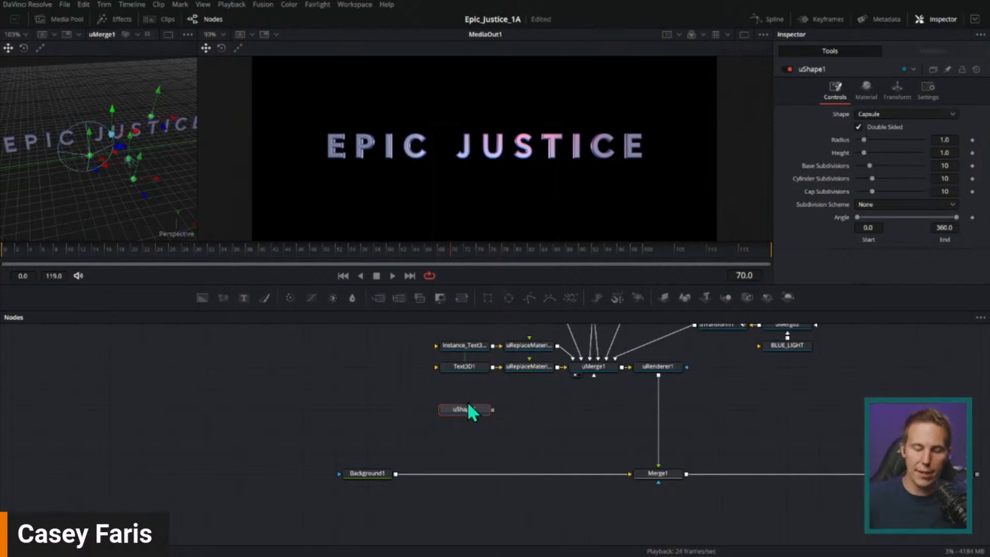
# Load uShape1 into the 3D viewer and enlarge that viewer around the shape
pyautogui.moveTo(335, 326); pyautogui.dragTo(464, 409)
pyautogui.press('1')
pyautogui.moveTo(198, 161); pyautogui.dragTo(389, 169)
pyautogui.scroll(4, 392, 163)
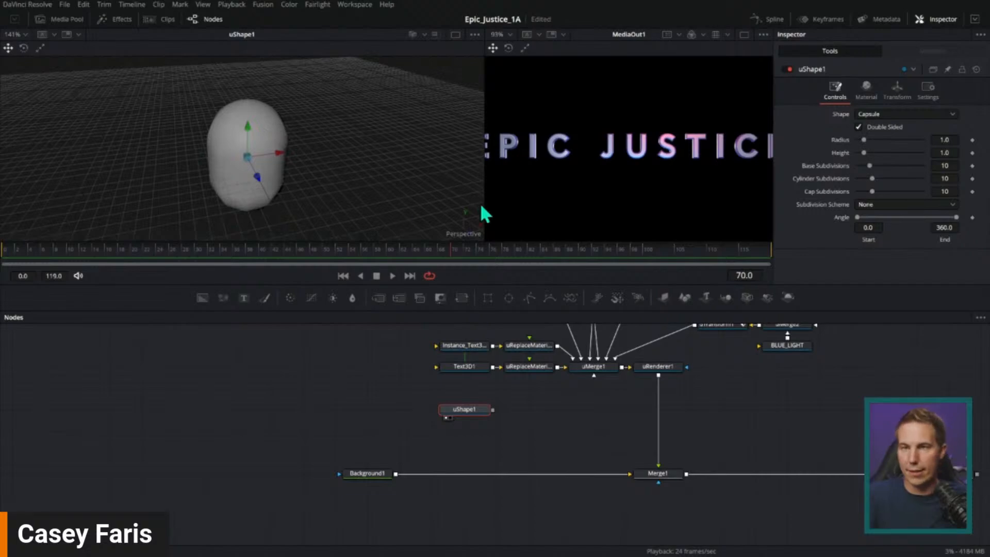
# Try uShape1 as a Cube, then set its shape to Plane
pyautogui.click(877, 115)
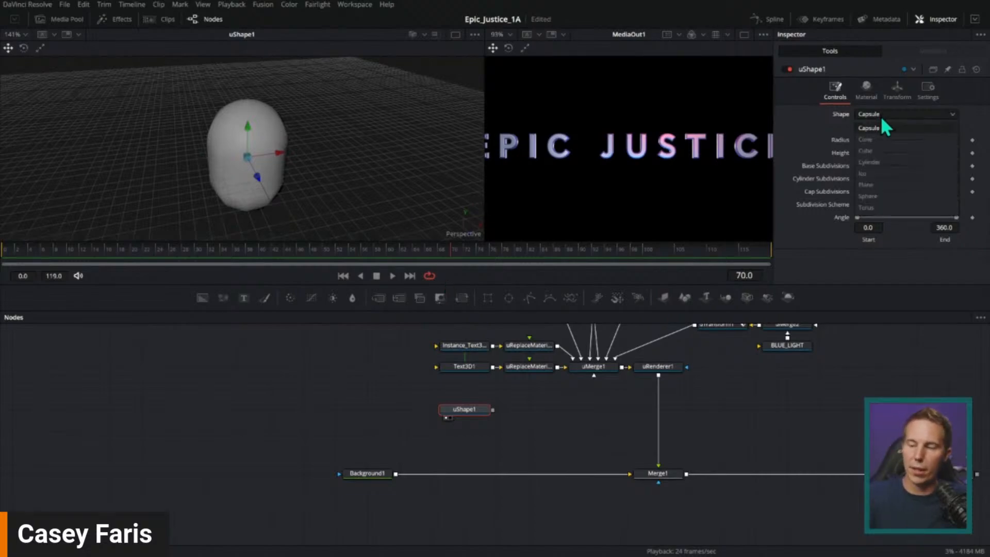
pyautogui.click(880, 149)
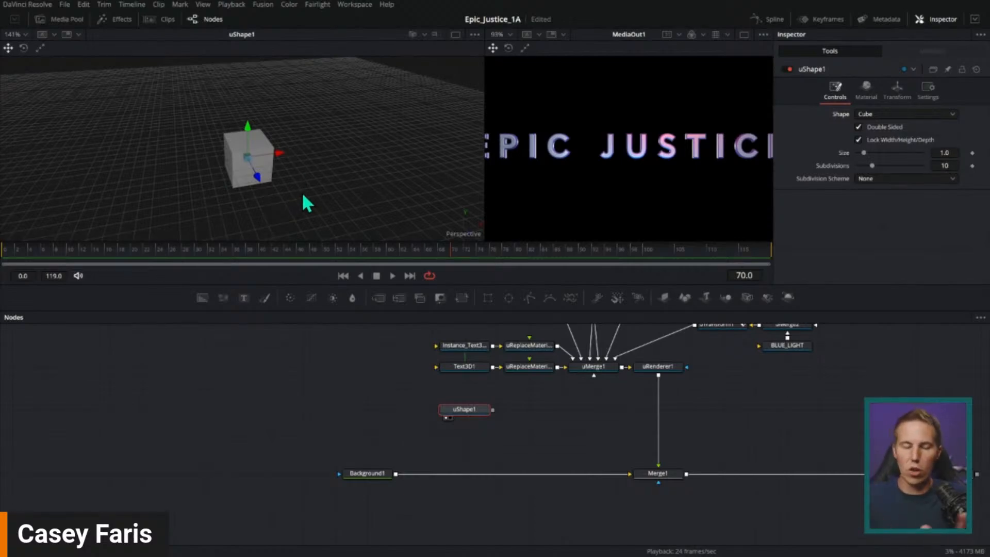
pyautogui.click(878, 115)
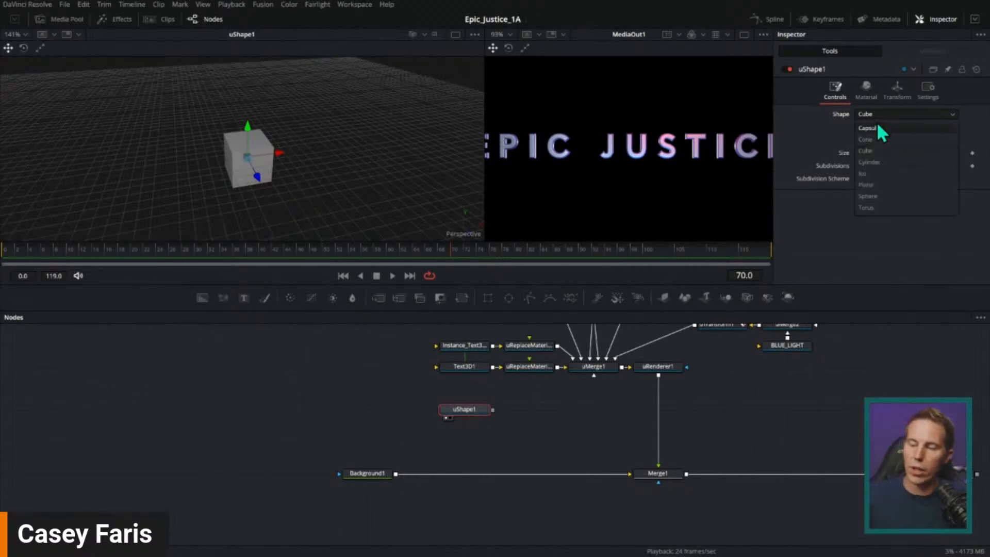
pyautogui.click(876, 186)
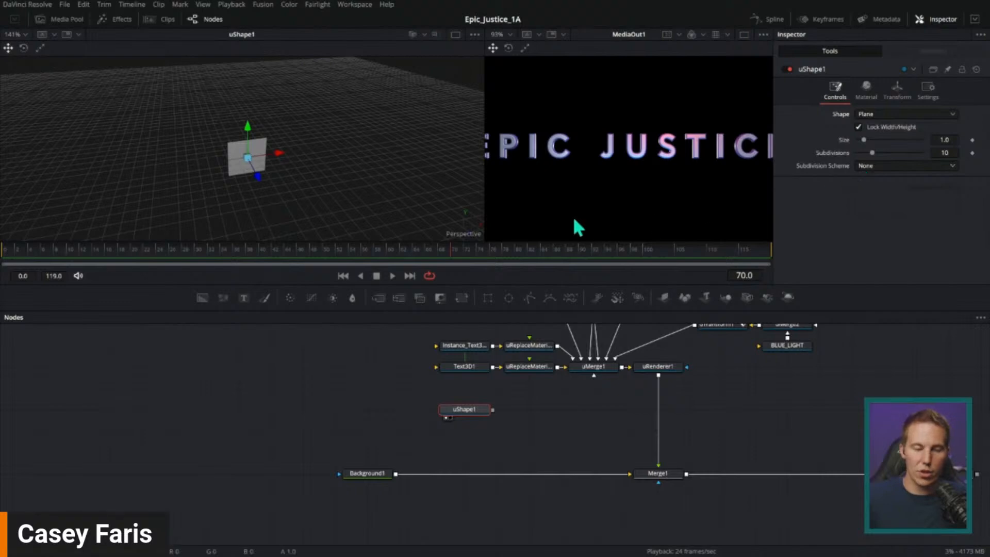
# Narrow the 3D viewer to give MediaOut1 more room and connect uShape1 into uMerge1
pyautogui.moveTo(301, 192)
pyautogui.mouseDown()
pyautogui.moveTo(404, 154)
pyautogui.moveTo(302, 192)
pyautogui.mouseUp()
pyautogui.moveTo(482, 177); pyautogui.dragTo(203, 177)
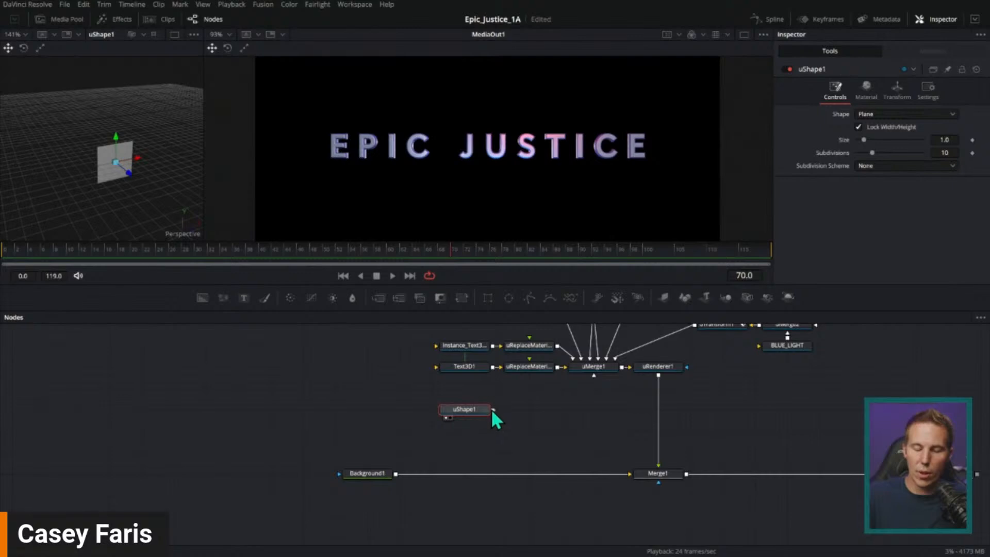
pyautogui.moveTo(493, 410); pyautogui.dragTo(593, 376)
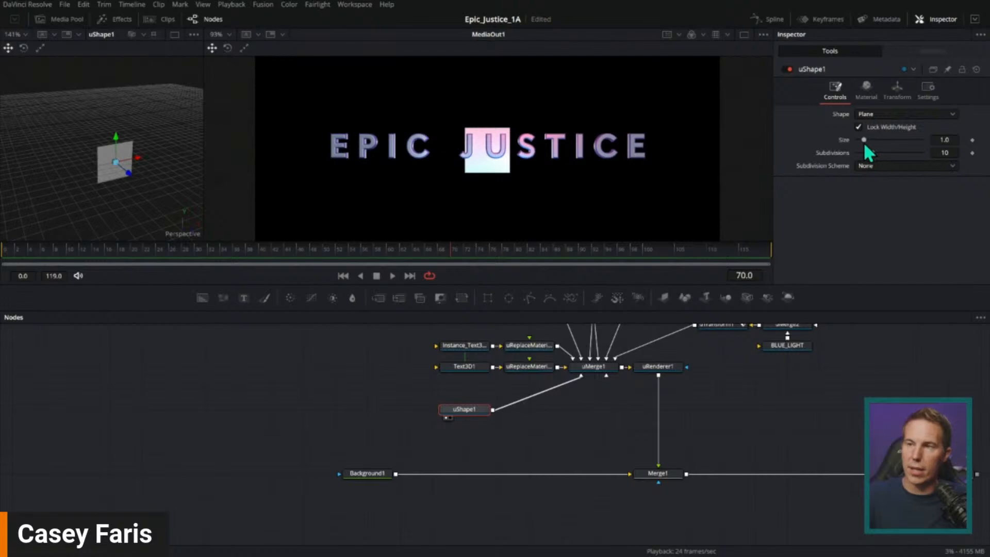
# Set the uShape1 plane's size to 20 so it fills the background behind the title
pyautogui.moveTo(864, 140); pyautogui.dragTo(882, 143)
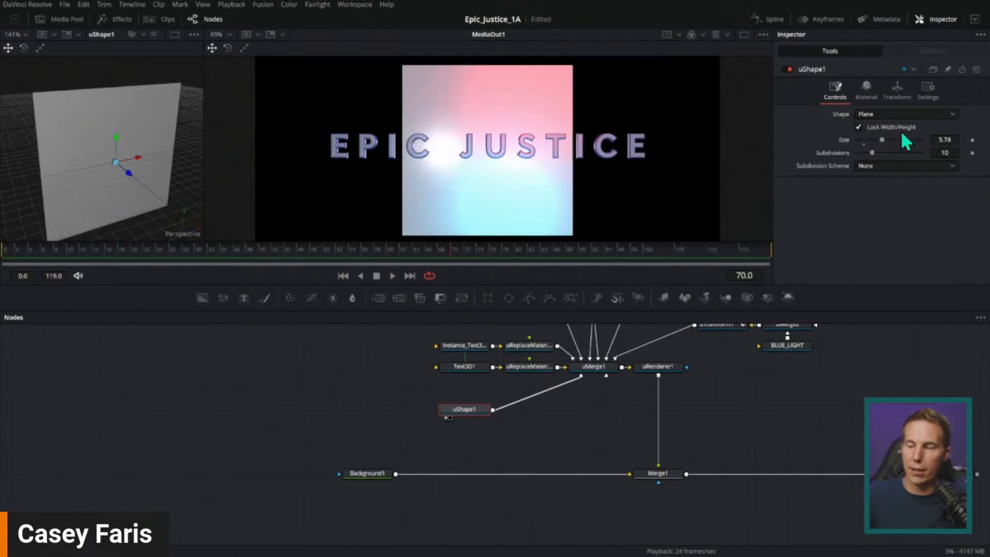
pyautogui.click(945, 139)
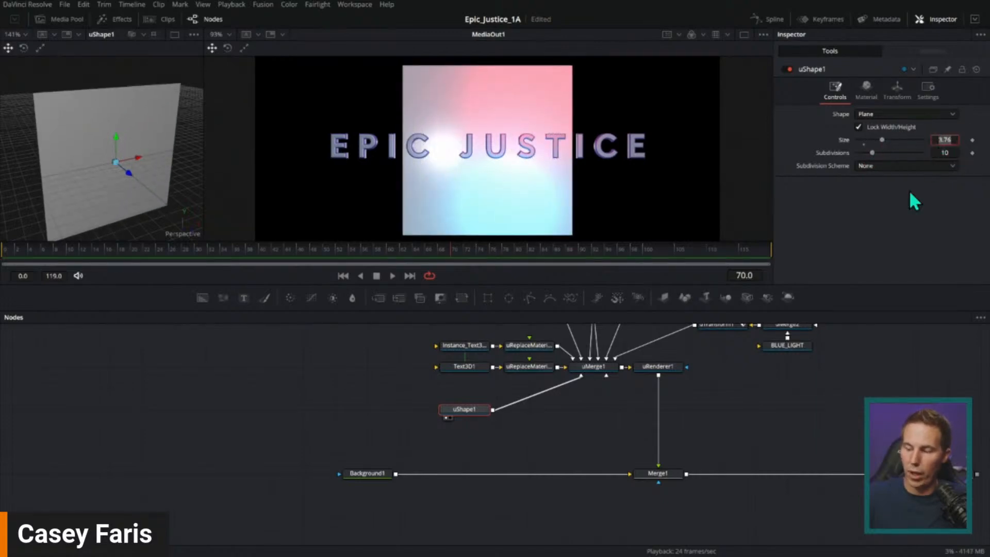
pyautogui.write('20')
pyautogui.press('Tab')
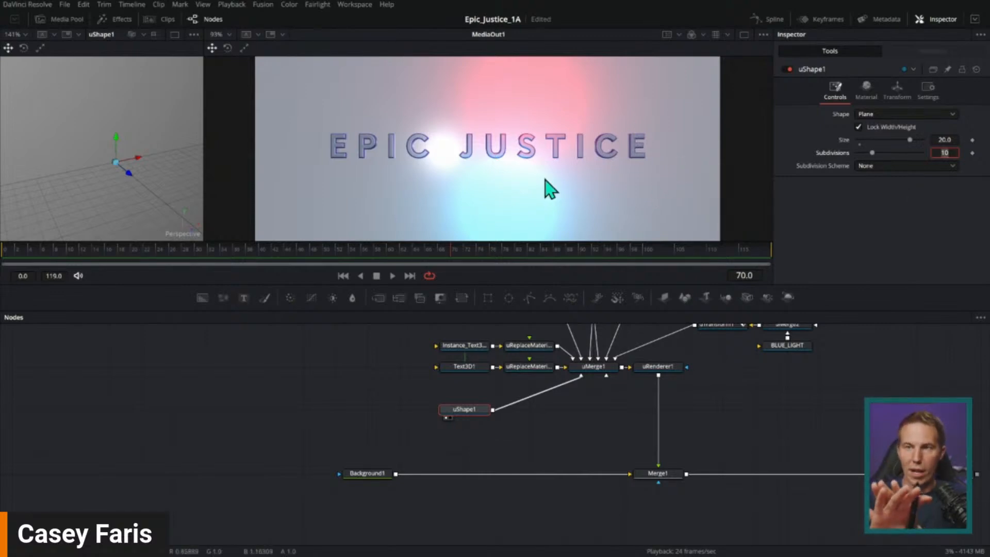
# Play the light sweep across the new background plane from the start and stop at frame 53
pyautogui.click(343, 276)
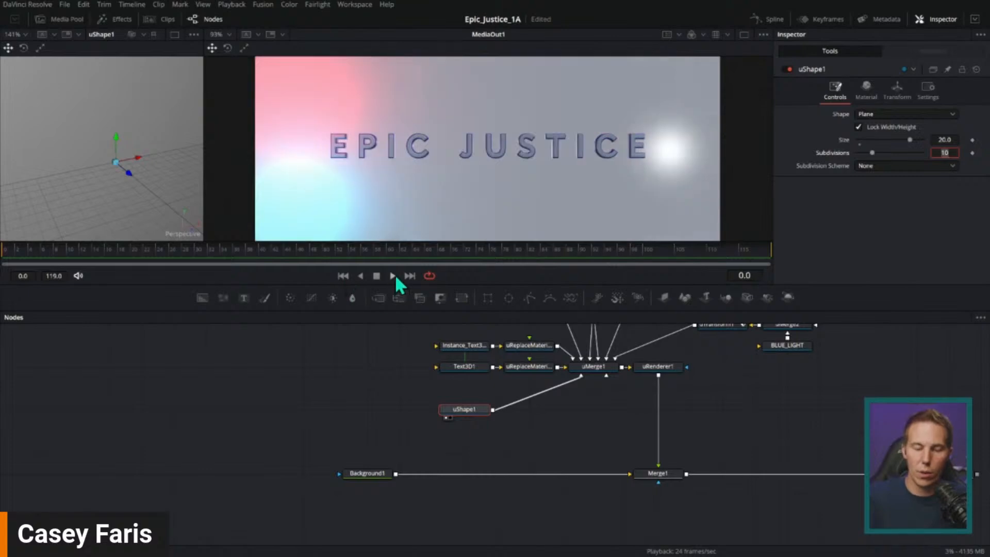
pyautogui.click(394, 276)
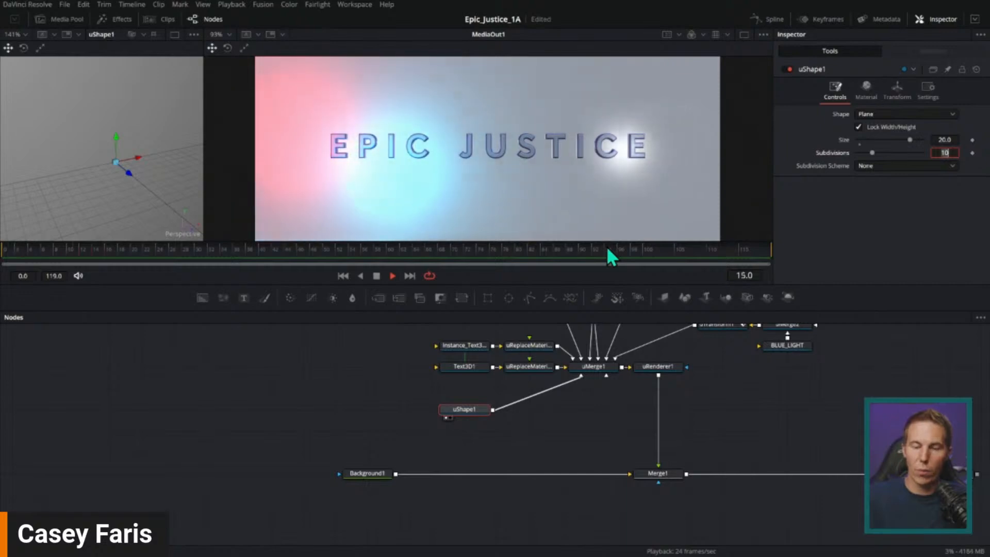
pyautogui.click(376, 277)
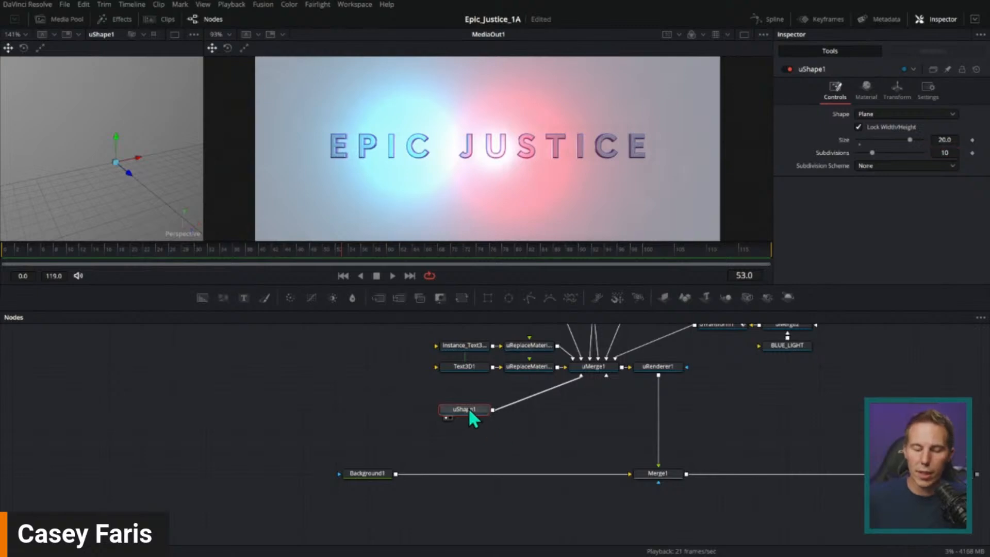
# Move uShape1 farther from uMerge1 and insert a uReplaceMaterial node between them
pyautogui.moveTo(468, 409); pyautogui.dragTo(403, 409)
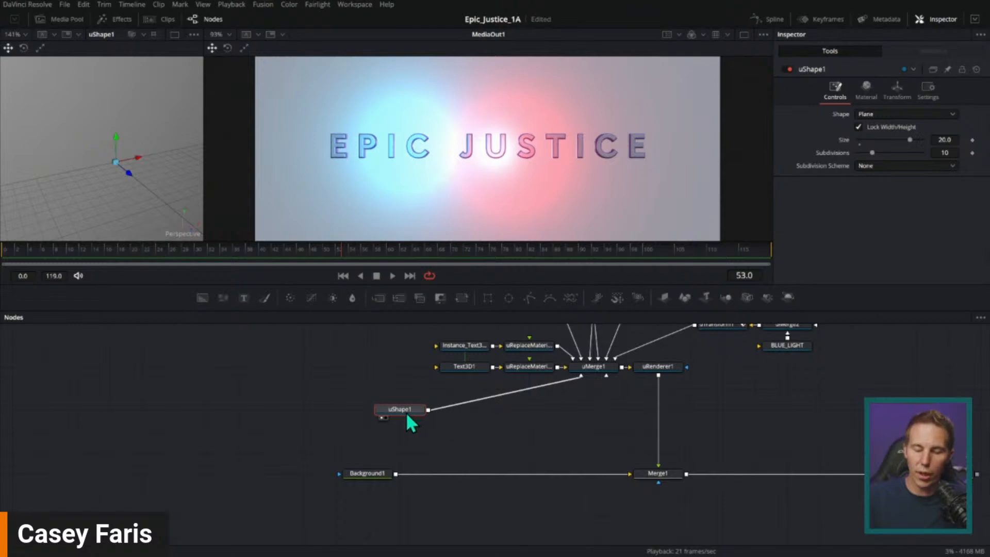
pyautogui.moveTo(407, 410); pyautogui.dragTo(374, 411)
pyautogui.hscroll(-3, 495, 423)
pyautogui.moveTo(492, 419); pyautogui.dragTo(431, 420)
pyautogui.hotkey('ctrl', 'space')
pyautogui.write('ush')
pyautogui.press('BackSpace')
pyautogui.press('BackSpace')
pyautogui.write('rpm')
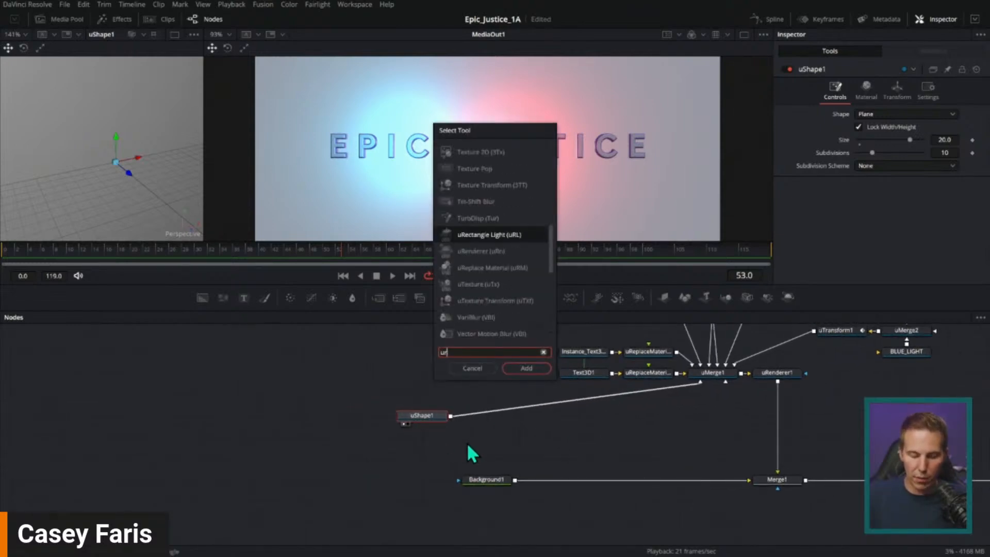
pyautogui.press('Return')
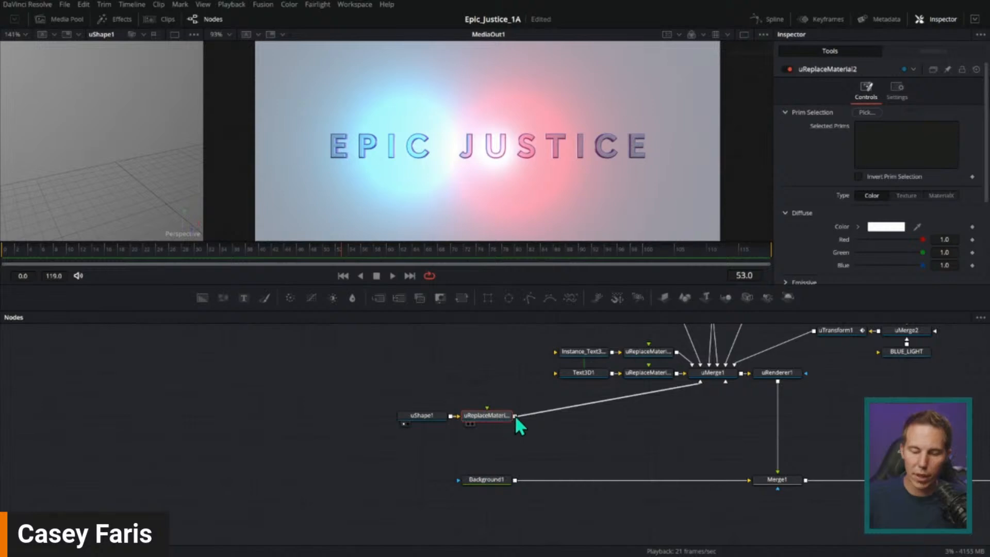
# Space uReplaceMaterial2 away from uShape1 and move both nodes farther from uMerge1
pyautogui.moveTo(510, 415); pyautogui.dragTo(521, 455)
pyautogui.moveTo(552, 402); pyautogui.dragTo(412, 436)
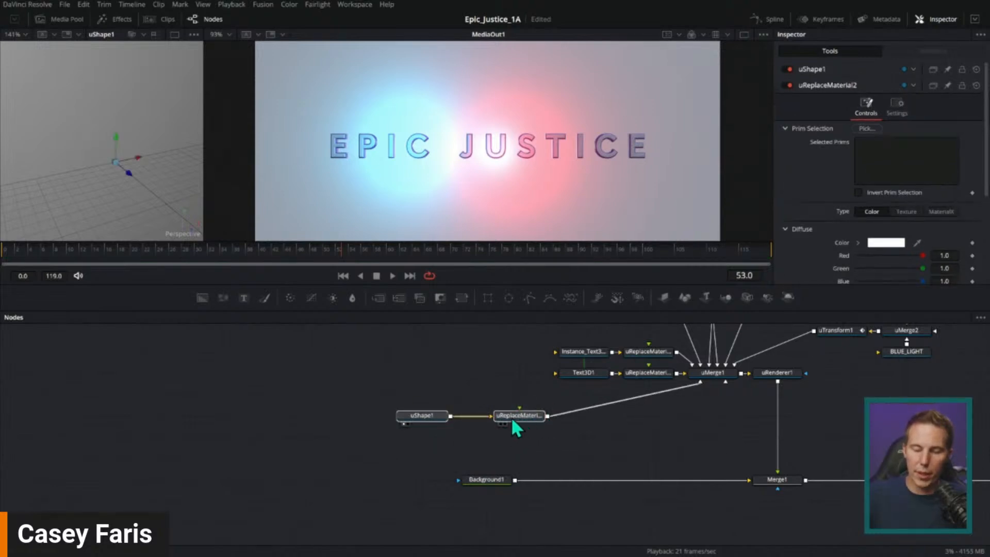
pyautogui.moveTo(515, 419); pyautogui.dragTo(382, 433)
pyautogui.moveTo(450, 374); pyautogui.dragTo(534, 400)
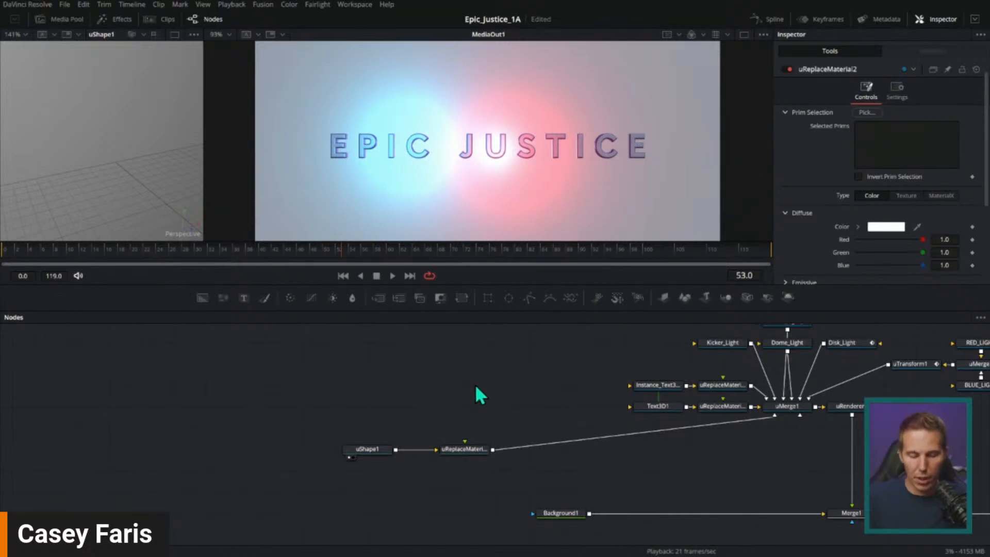
# Add a uShader node above uReplaceMaterial2
pyautogui.hotkey('shift', 'space')
pyautogui.write('ush')
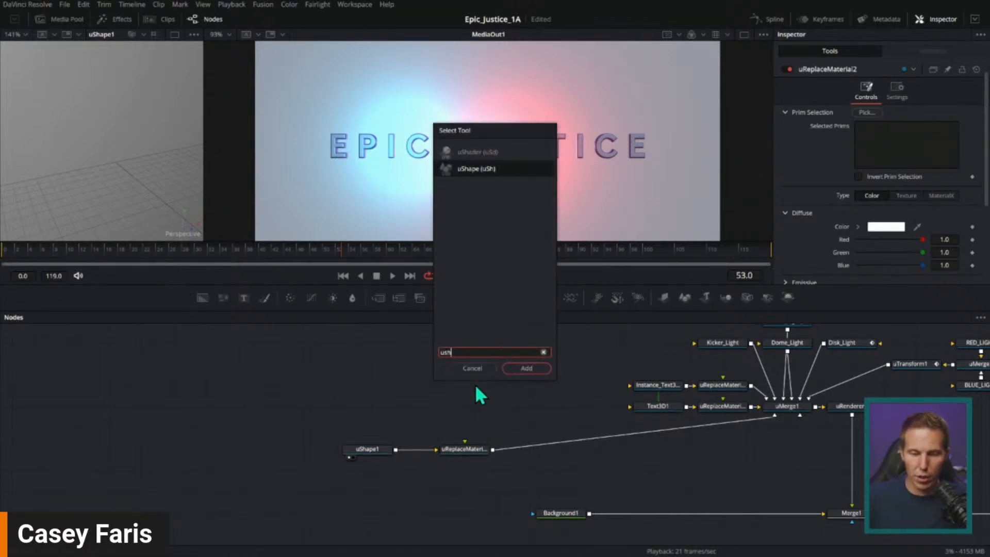
pyautogui.press('Up')
pyautogui.press('Return')
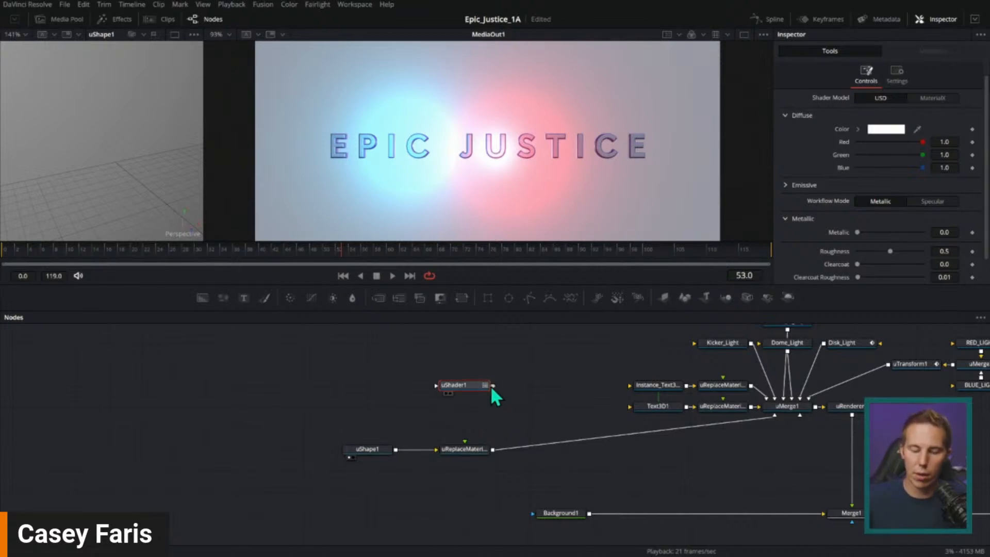
# Connect uShader1 to uReplaceMaterial2's material input and save the project
pyautogui.moveTo(491, 386); pyautogui.dragTo(477, 449)
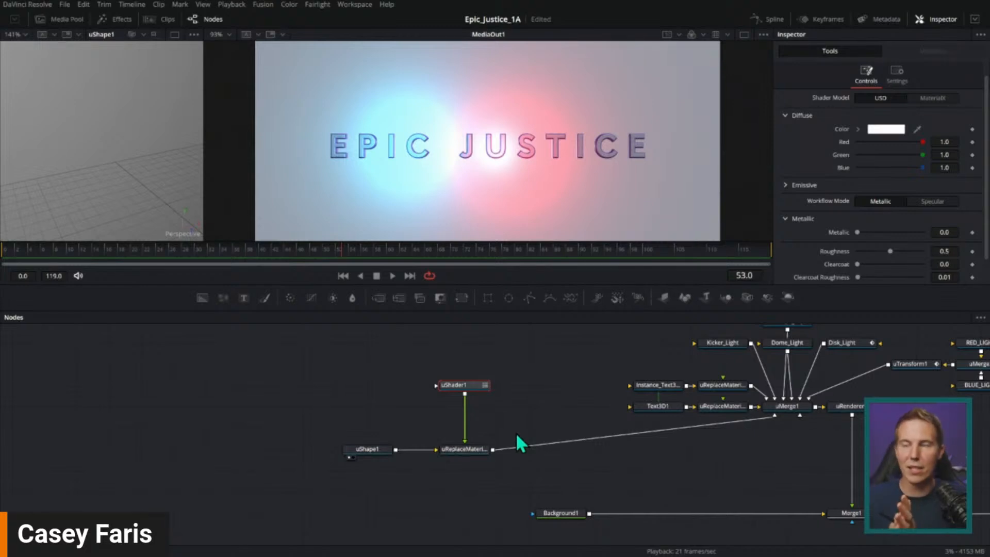
pyautogui.hotkey('ctrl', 's')
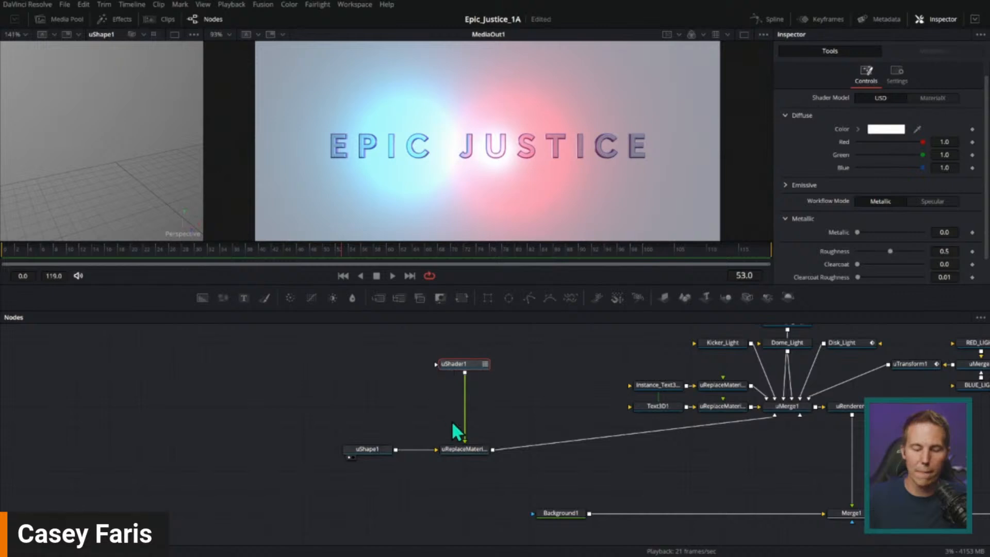
pyautogui.moveTo(538, 382); pyautogui.dragTo(582, 398)
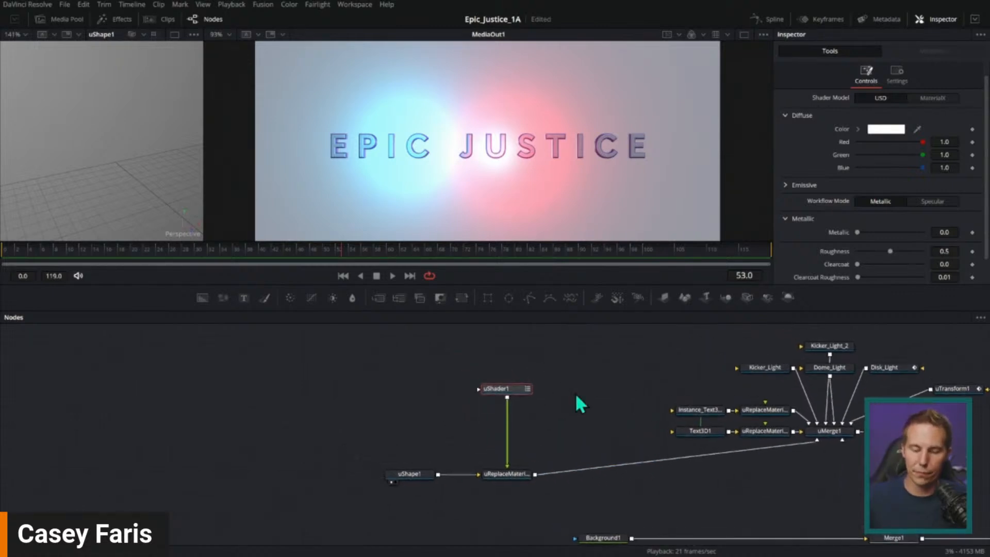
# Add a uTexture node and place it beside uShader1, directly above uShape1
pyautogui.click(596, 390)
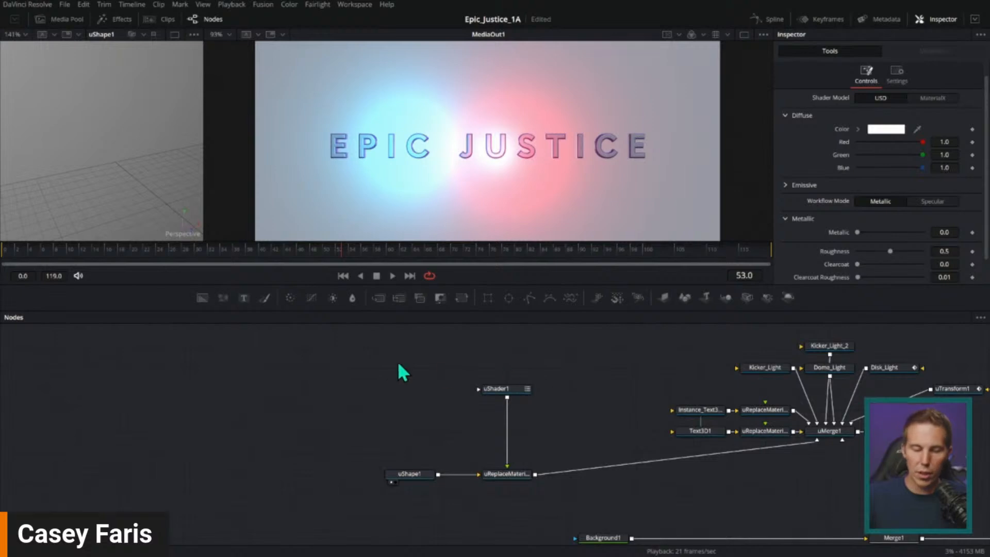
pyautogui.hotkey('shift', 'space')
pyautogui.write('u')
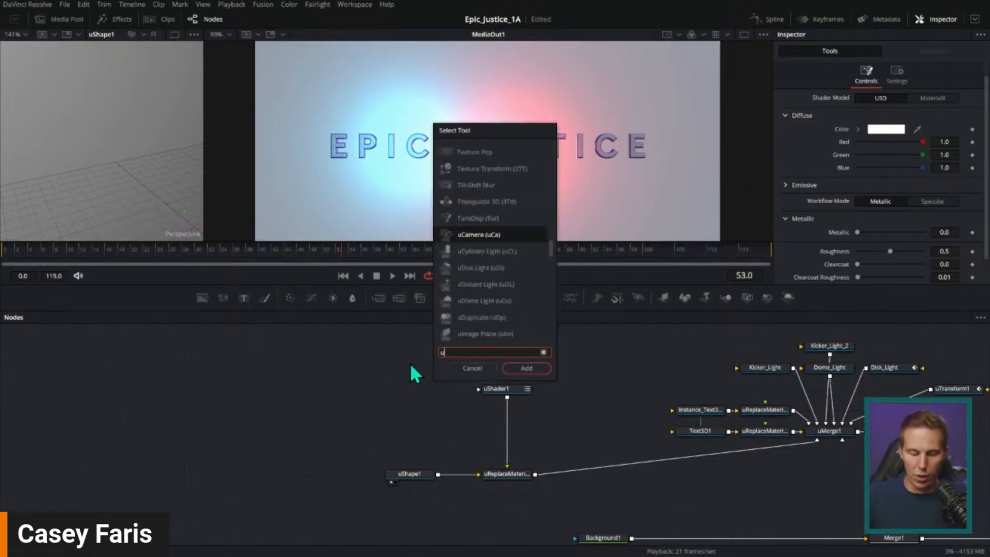
pyautogui.write('tex')
pyautogui.press('Return')
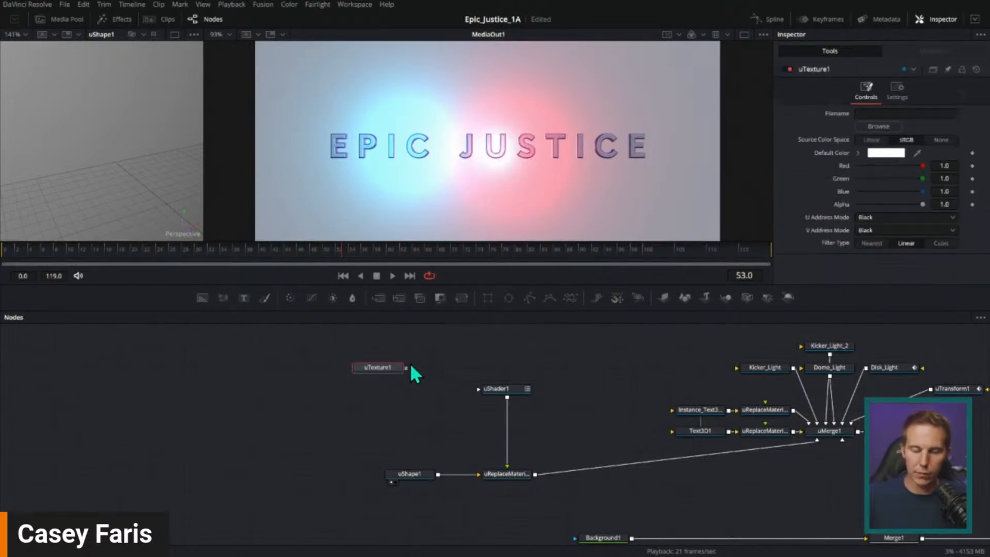
pyautogui.moveTo(390, 370); pyautogui.dragTo(411, 391)
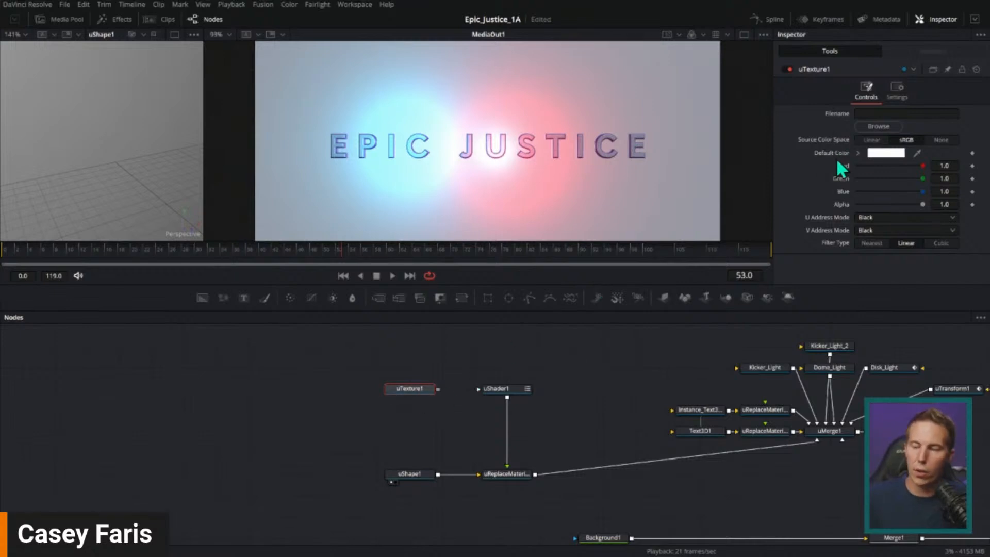
# Load the pebbled_asphalt_albedo image file into uTexture1
pyautogui.click(879, 128)
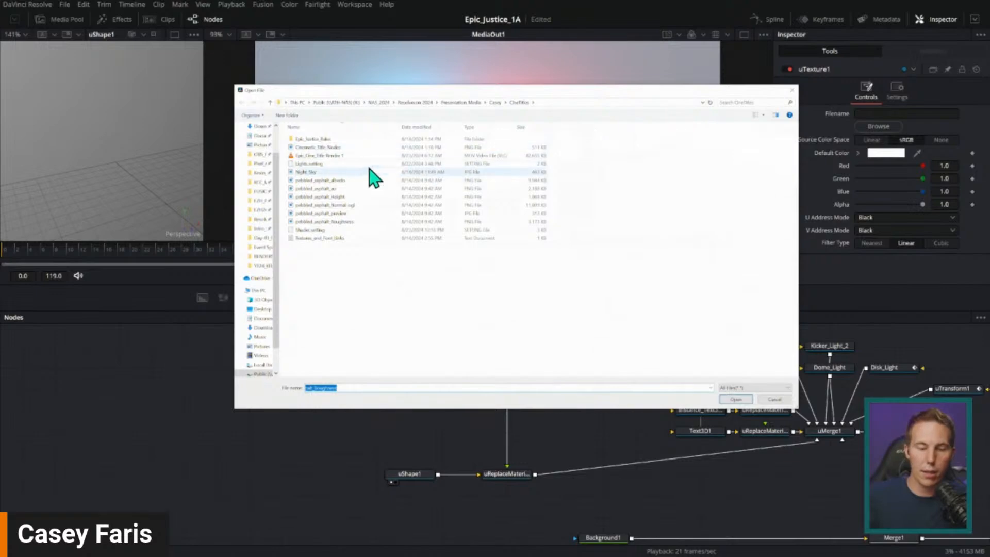
pyautogui.click(346, 181)
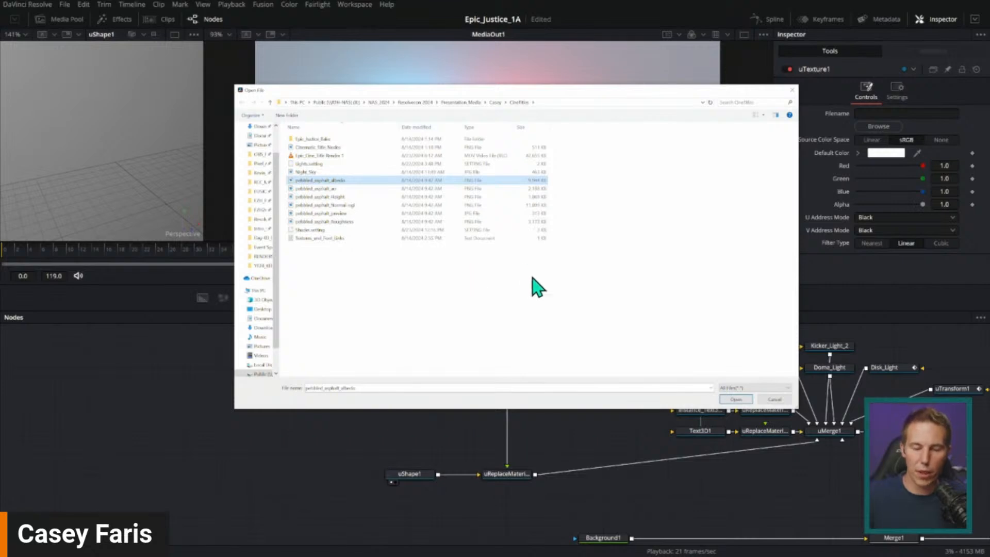
pyautogui.click(736, 400)
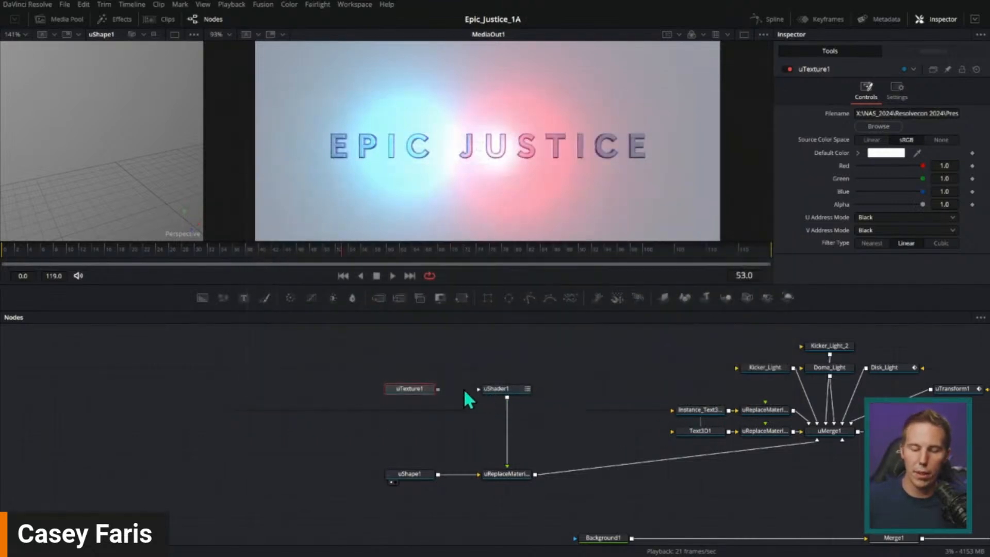
# Preview uTexture1 up close in the first viewer and widen that viewer to show the whole sphere
pyautogui.press('1')
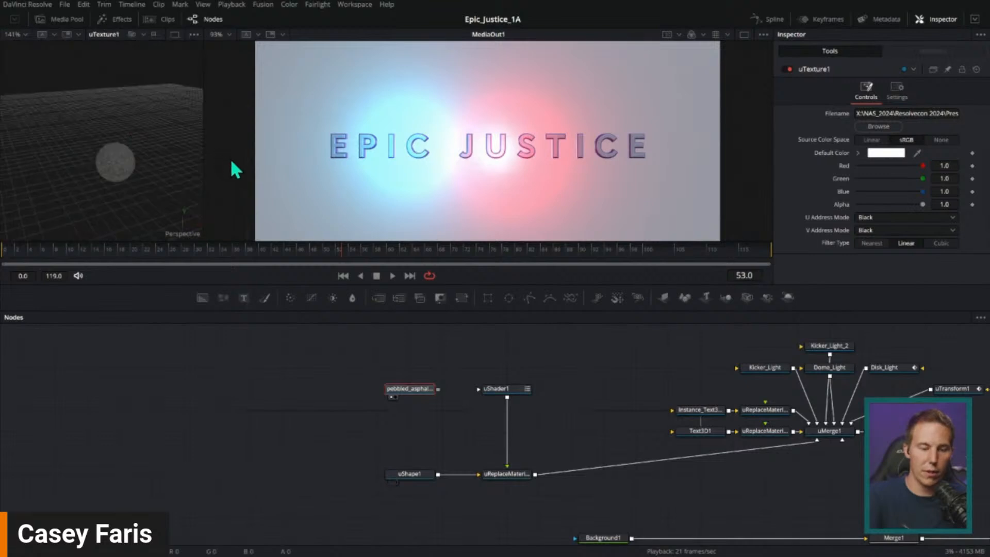
pyautogui.scroll(8, 165, 178)
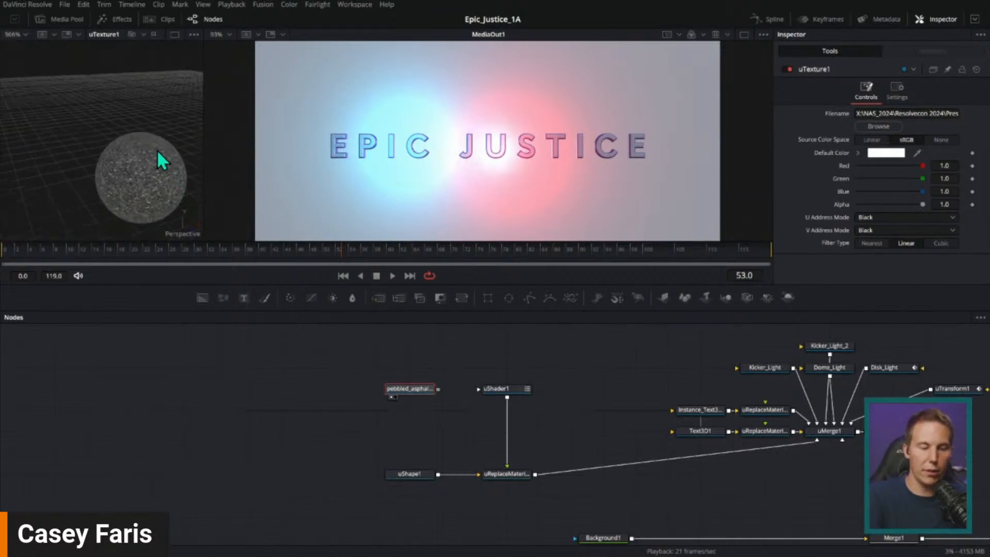
pyautogui.scroll(2, 193, 100)
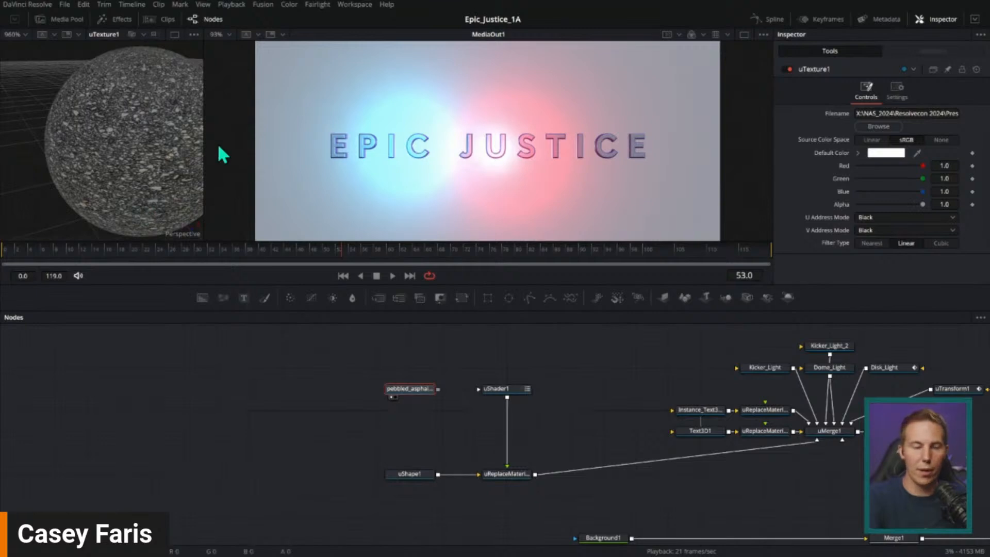
pyautogui.moveTo(204, 144); pyautogui.dragTo(285, 136)
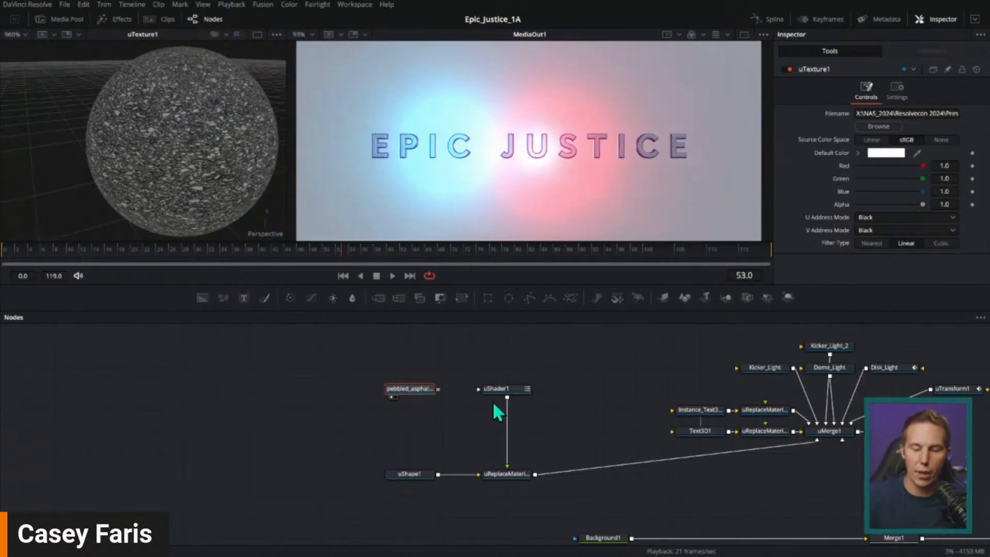
# Connect the albedo texture to uShader1's diffuseColor input
pyautogui.moveTo(438, 389); pyautogui.dragTo(502, 358)
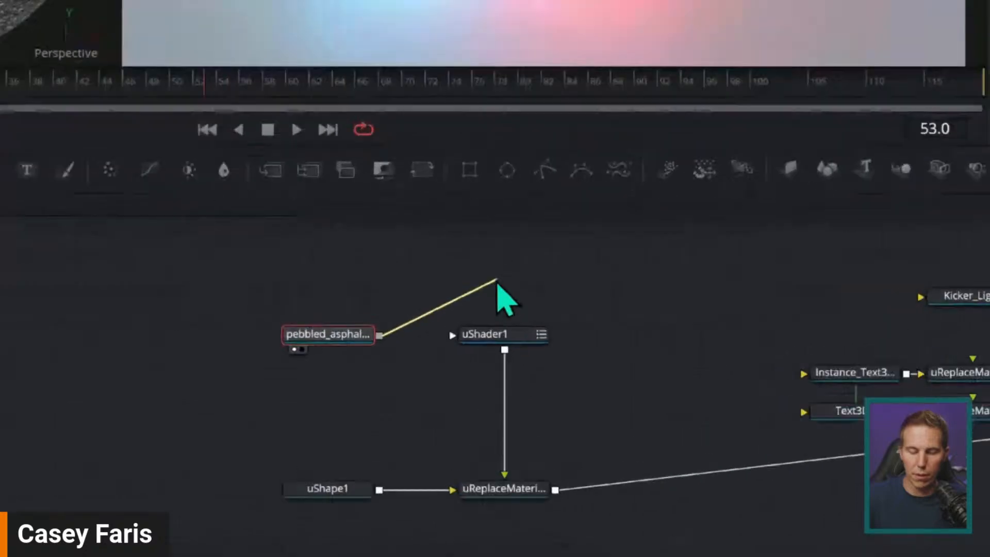
pyautogui.moveTo(497, 281); pyautogui.dragTo(505, 338)
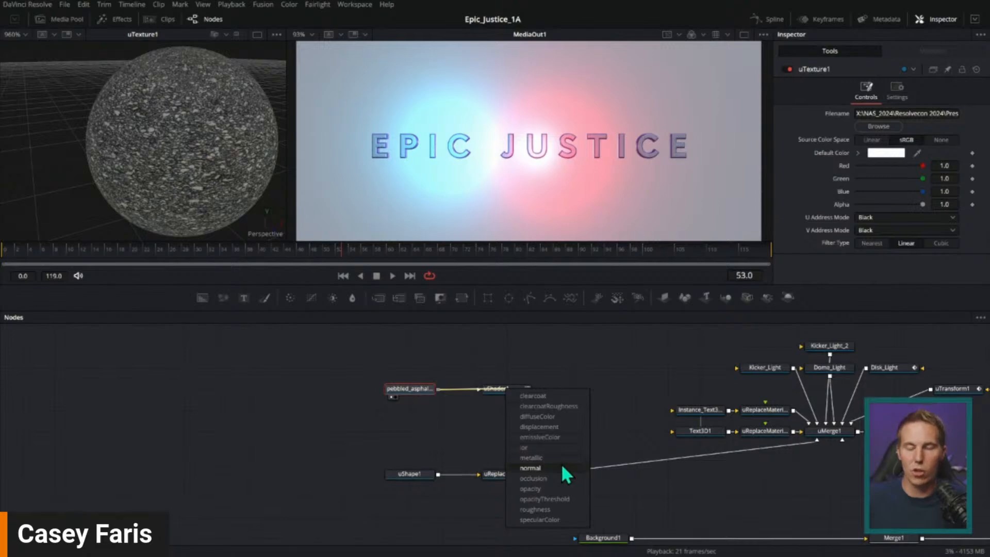
pyautogui.click(560, 417)
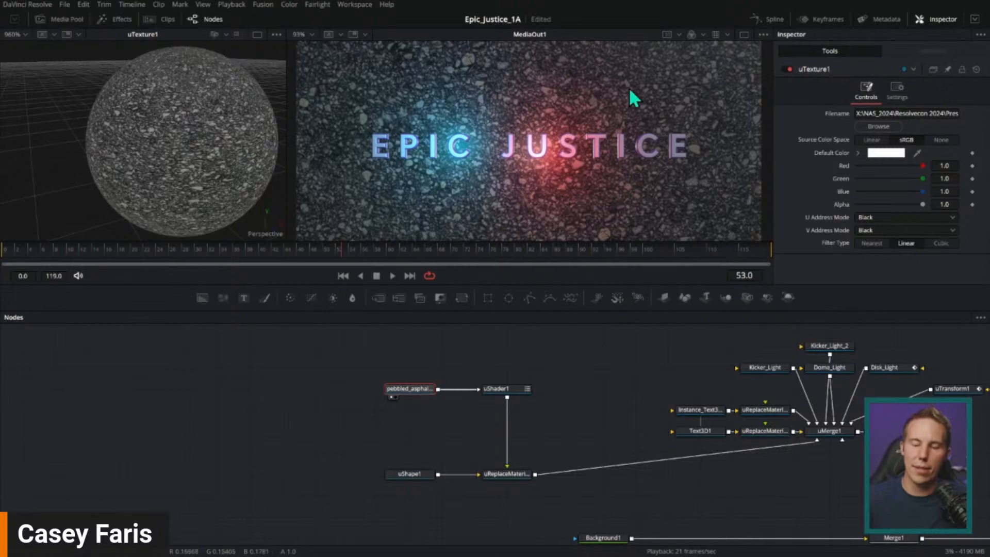
# Scrub through the animation to examine how the moving lights play across the asphalt background
pyautogui.click(335, 249)
pyautogui.moveTo(315, 257); pyautogui.dragTo(544, 248)
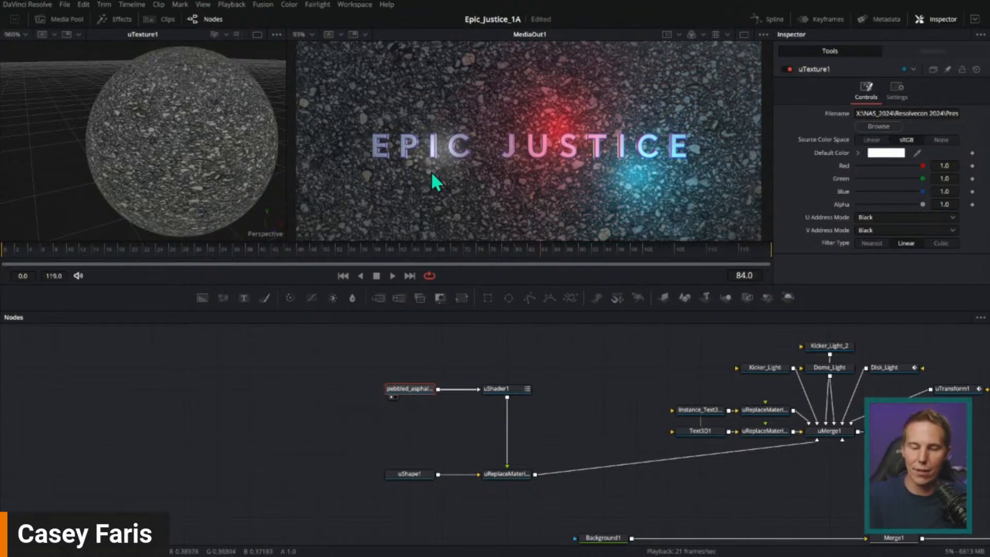
pyautogui.moveTo(453, 254); pyautogui.dragTo(721, 258)
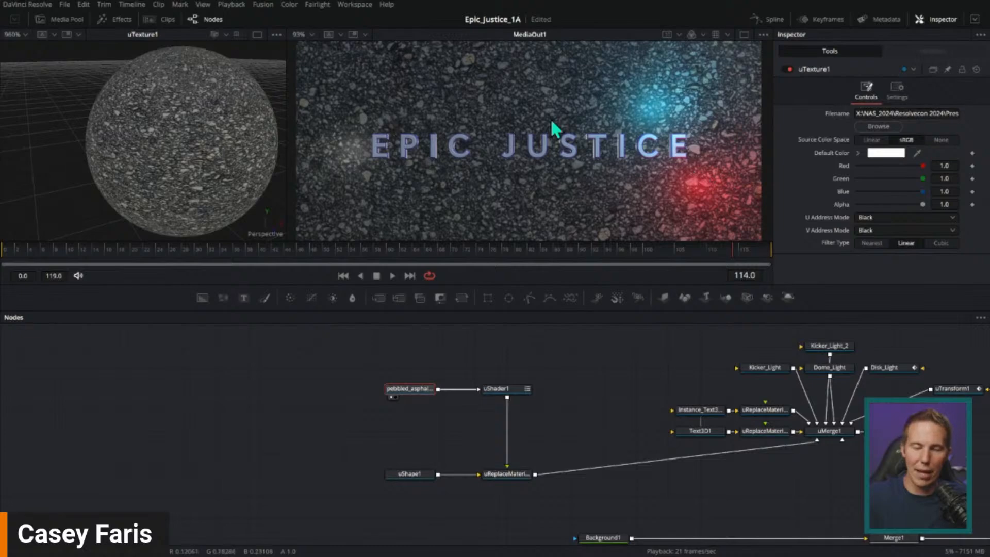
pyautogui.click(713, 249)
pyautogui.moveTo(714, 250); pyautogui.dragTo(438, 253)
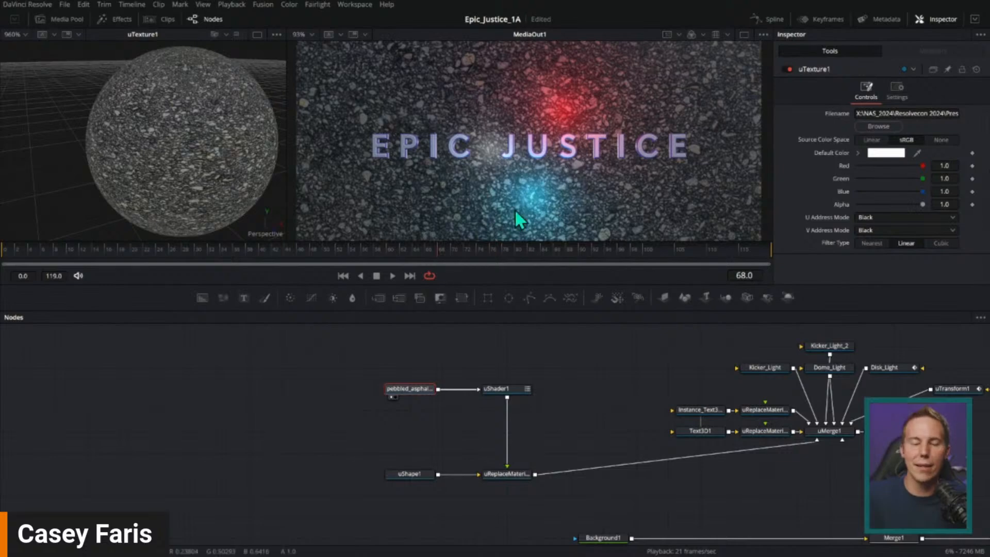
# Move the albedo texture node up and add a second uTexture node below it
pyautogui.click(507, 388)
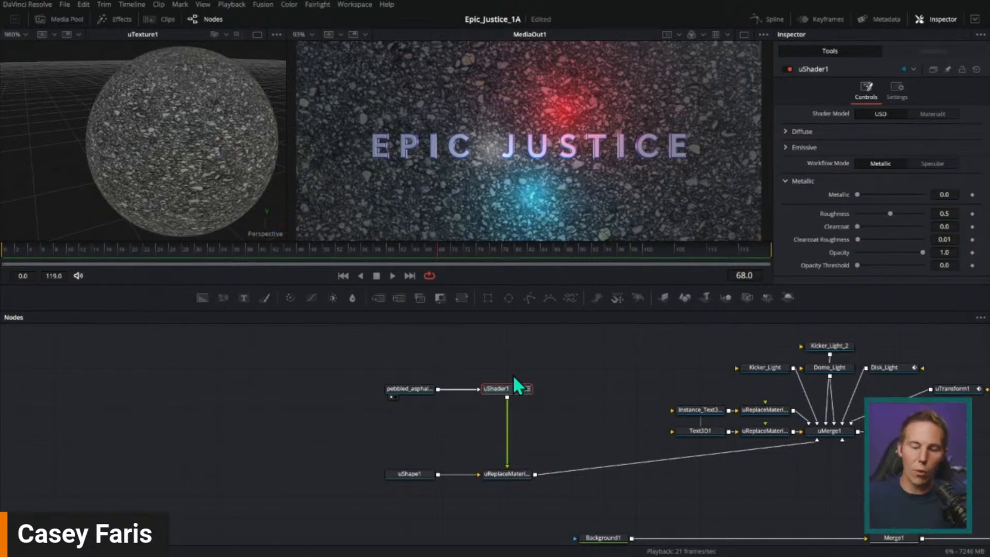
pyautogui.moveTo(420, 391); pyautogui.dragTo(413, 368)
pyautogui.click(420, 400)
pyautogui.hotkey('shift', 'space')
pyautogui.write('utex')
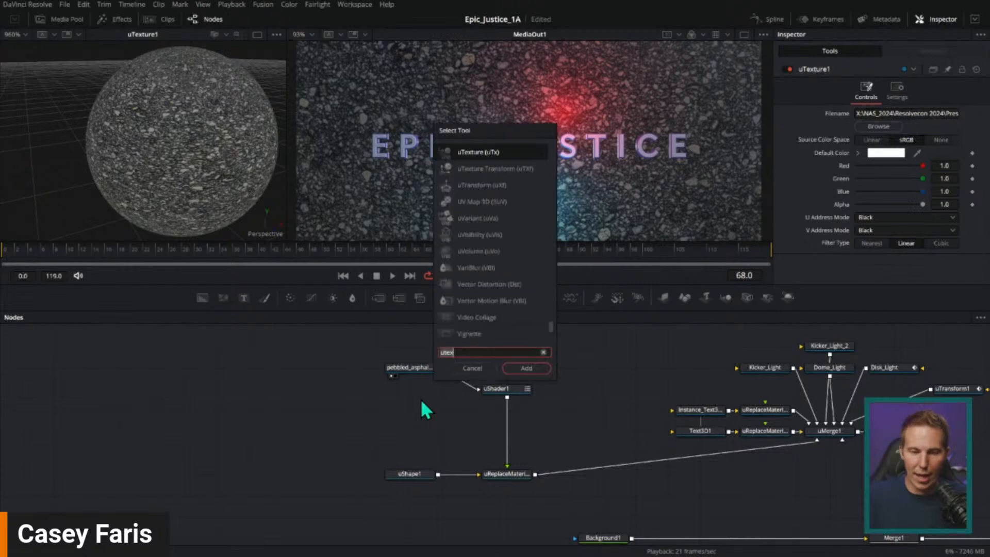
pyautogui.press('Return')
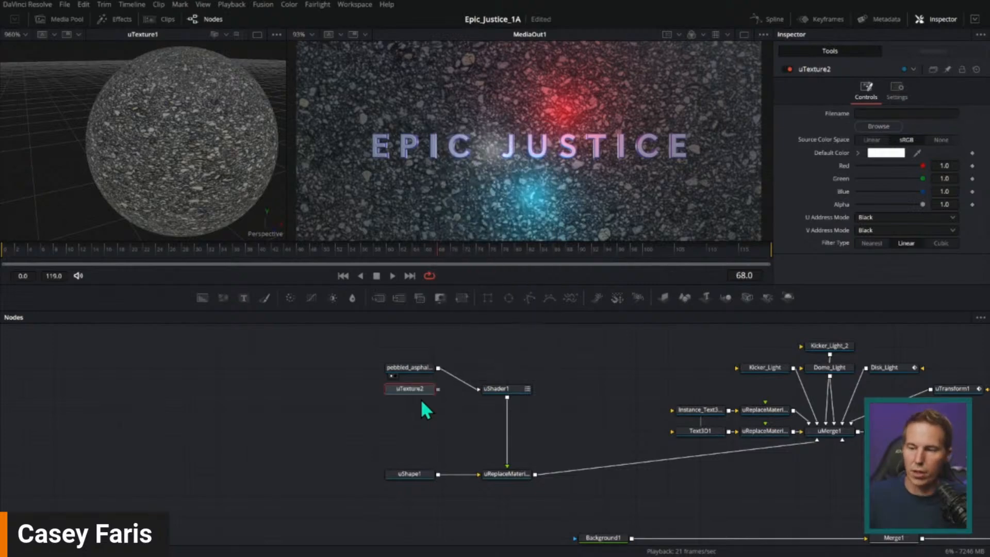
# Load pebbled_asphalt_Normal-ogl into uTexture2 and connect it to uShader1's normal input
pyautogui.click(879, 126)
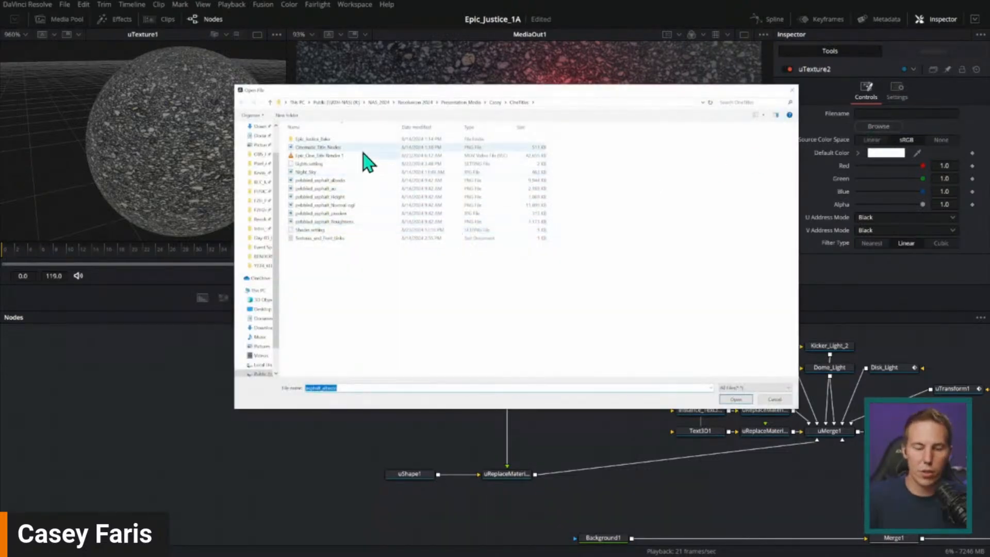
pyautogui.click(369, 206)
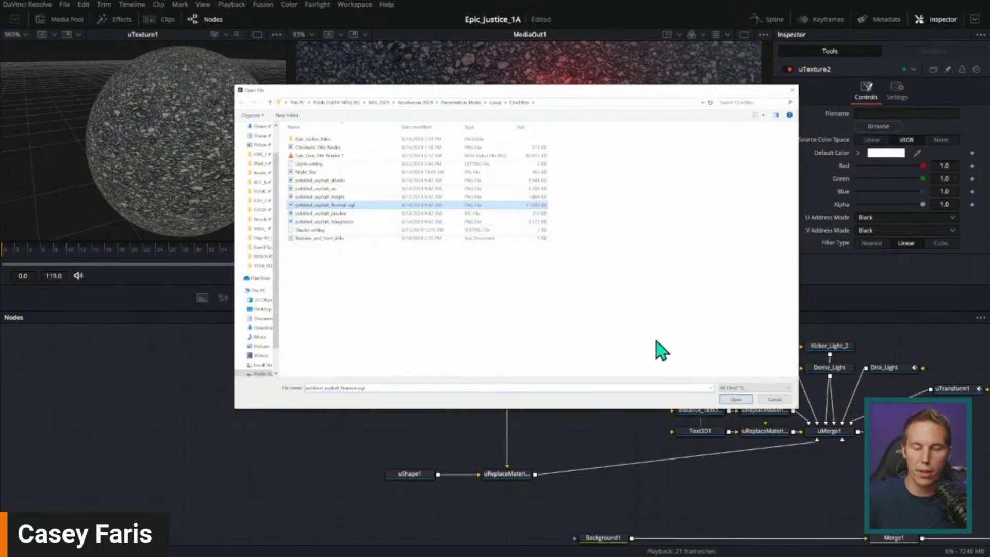
pyautogui.click(737, 399)
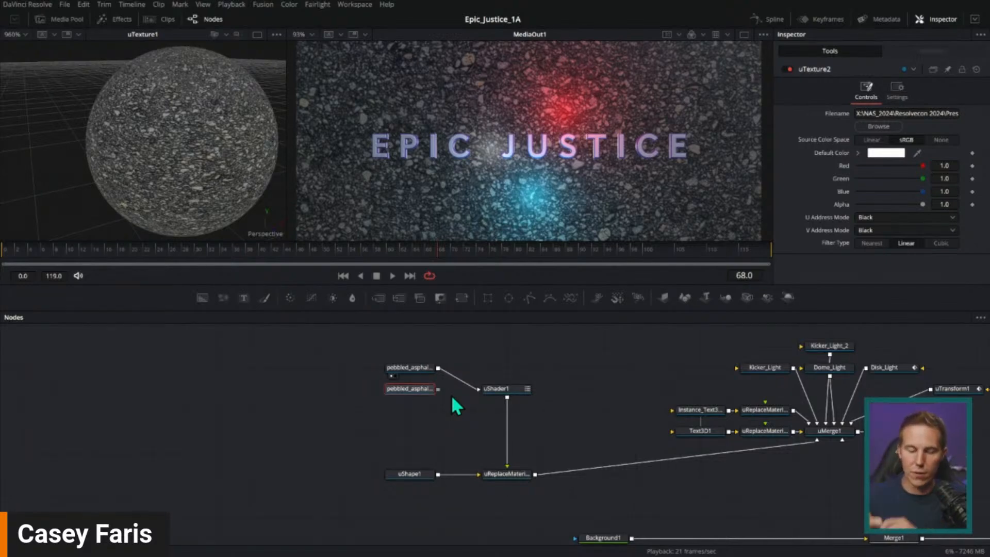
pyautogui.moveTo(438, 389); pyautogui.dragTo(550, 388)
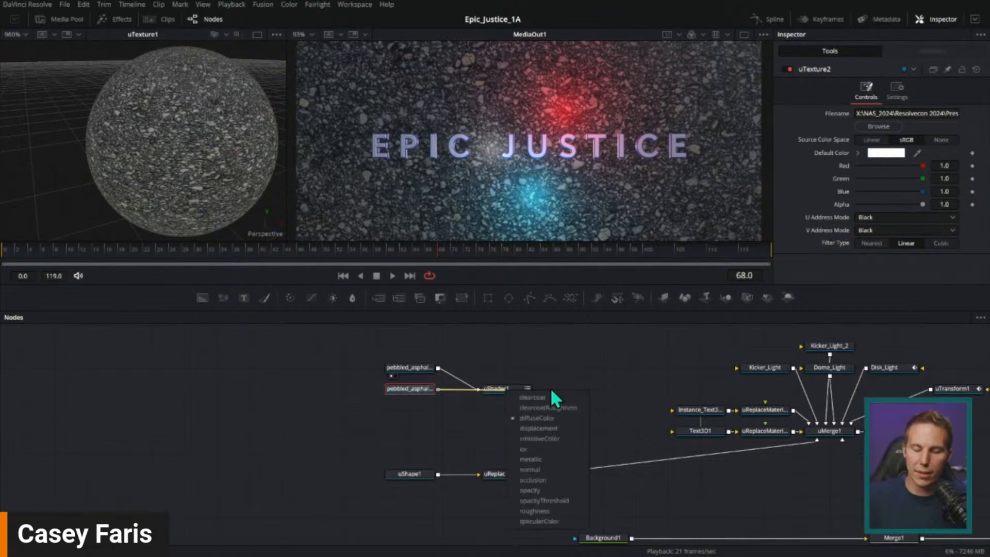
pyautogui.click(547, 470)
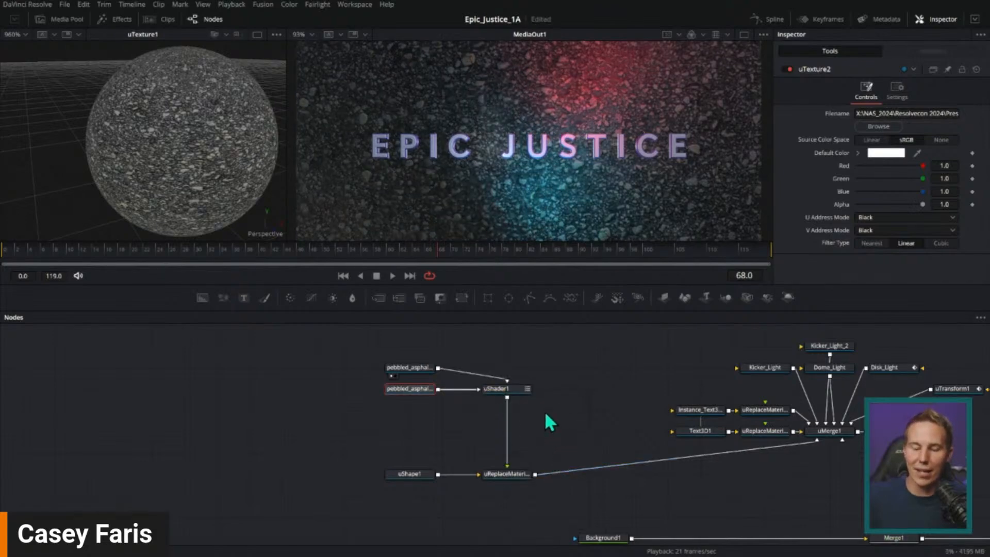
# Compare the background with uTexture2 disabled and enabled, and check the lighting at frame 56
pyautogui.click(789, 69)
pyautogui.click(789, 69)
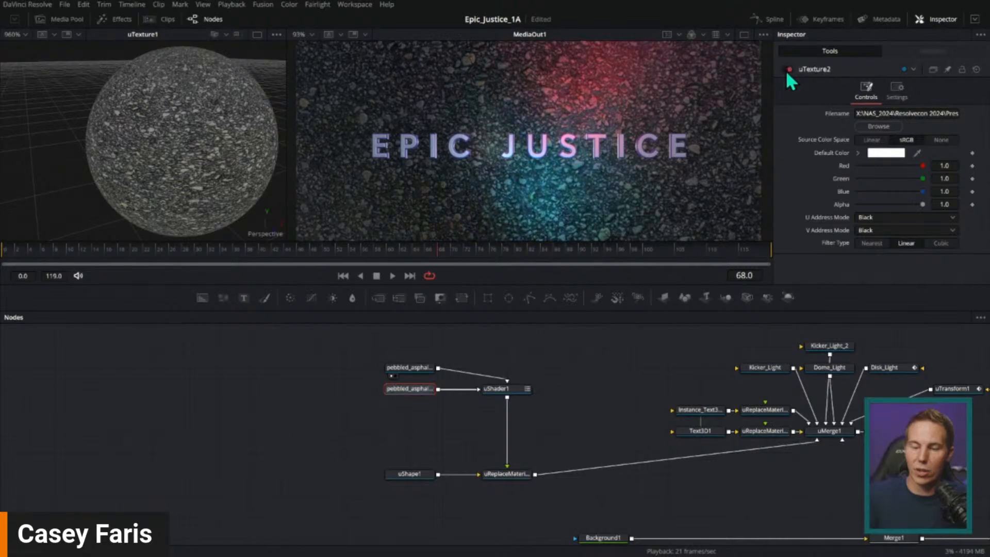
pyautogui.click(788, 71)
pyautogui.click(787, 71)
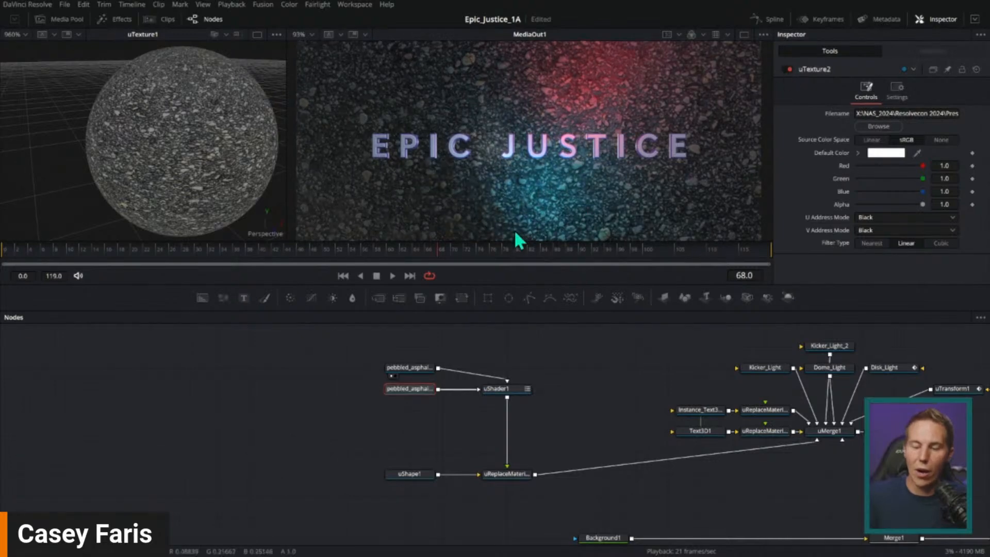
pyautogui.moveTo(517, 242); pyautogui.dragTo(363, 261)
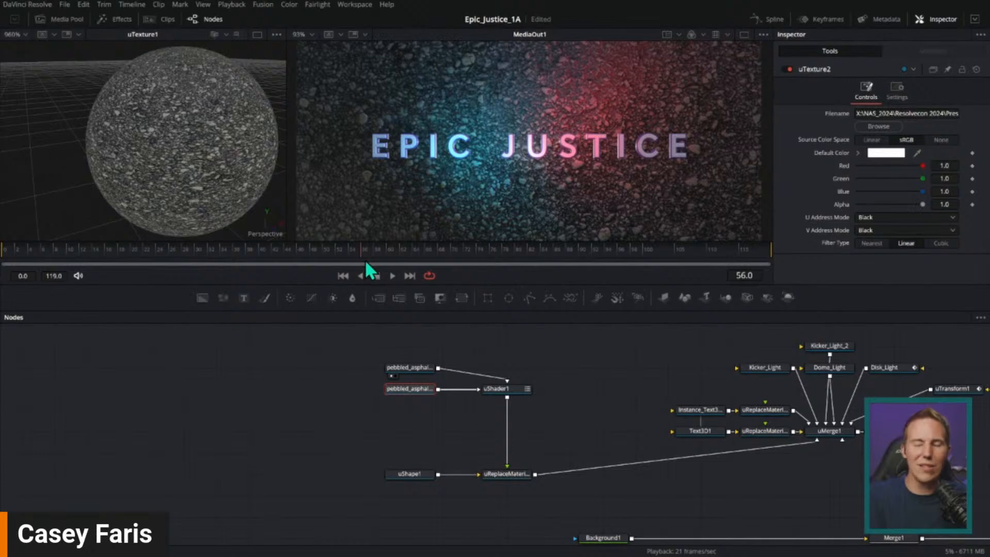
# Add a third uTexture node below the normal map texture
pyautogui.click(402, 410)
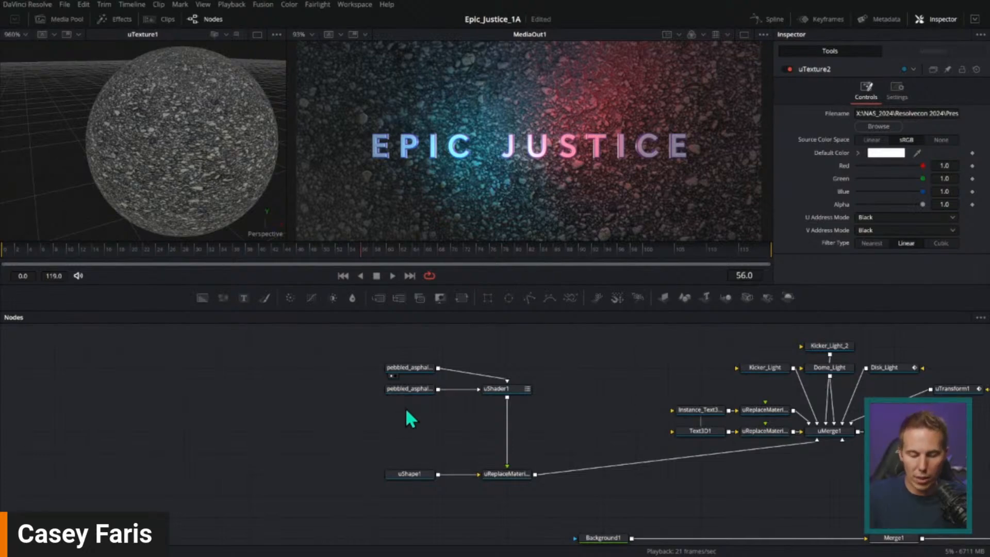
pyautogui.hotkey('shift', 'space')
pyautogui.write('utex')
pyautogui.write('u')
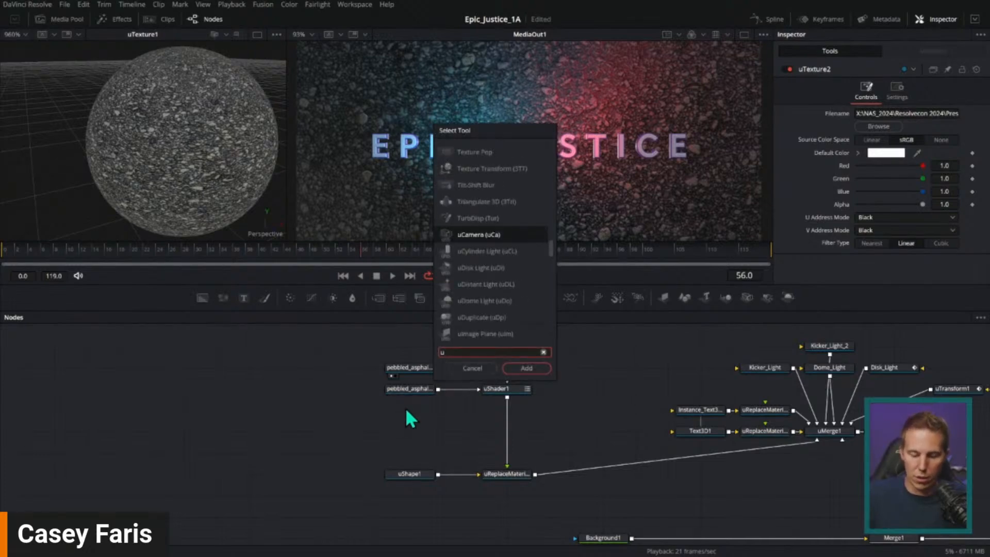
pyautogui.write('tex')
pyautogui.press('Return')
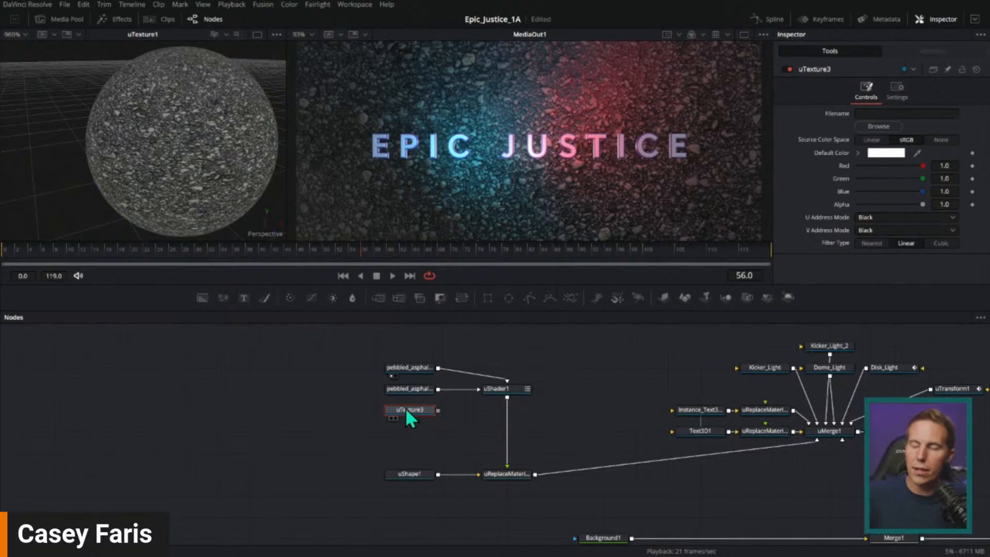
# Load pebbled_asphalt_Roughness into uTexture3 and connect it to uShader1's roughness input
pyautogui.click(879, 127)
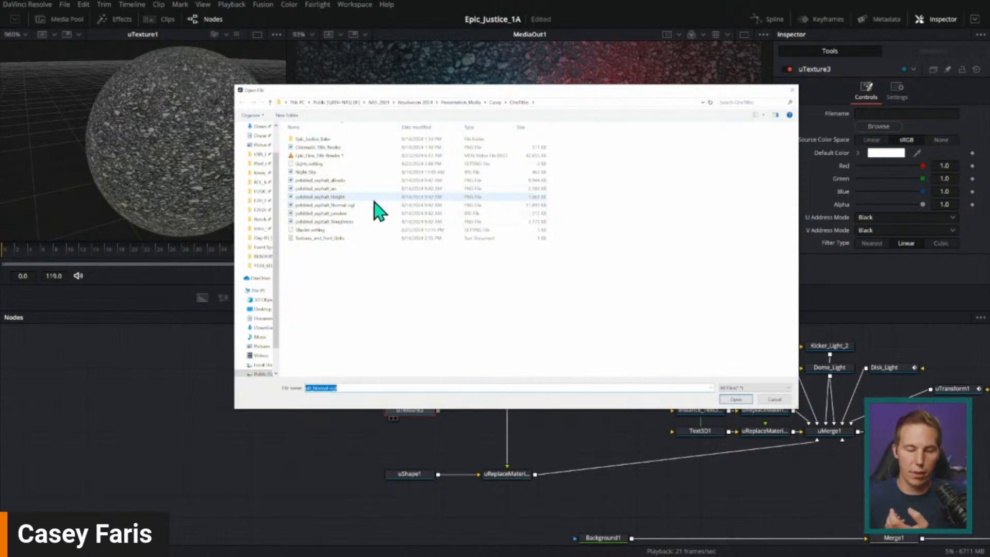
pyautogui.click(358, 223)
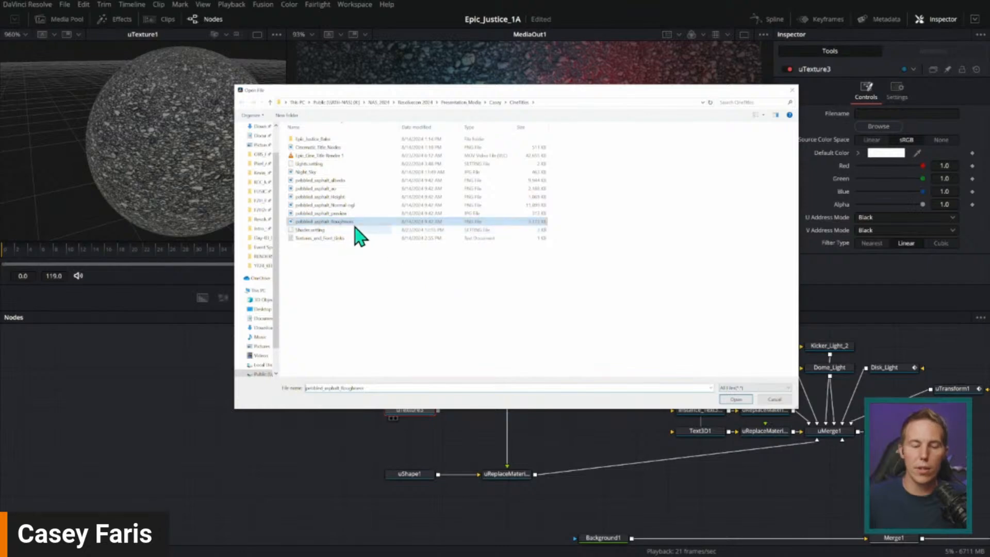
pyautogui.click(748, 397)
pyautogui.moveTo(436, 410); pyautogui.dragTo(548, 432)
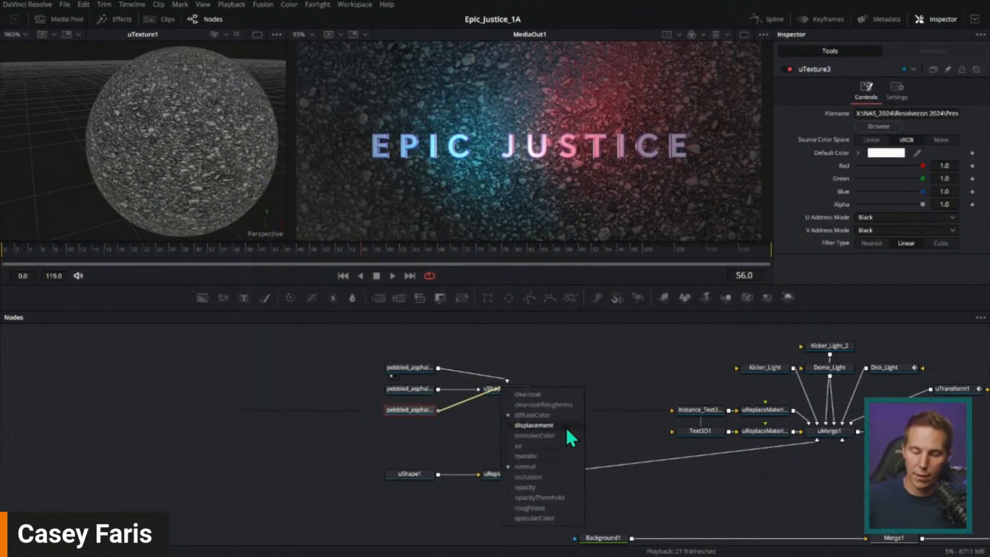
pyautogui.moveTo(549, 507); pyautogui.dragTo(550, 508)
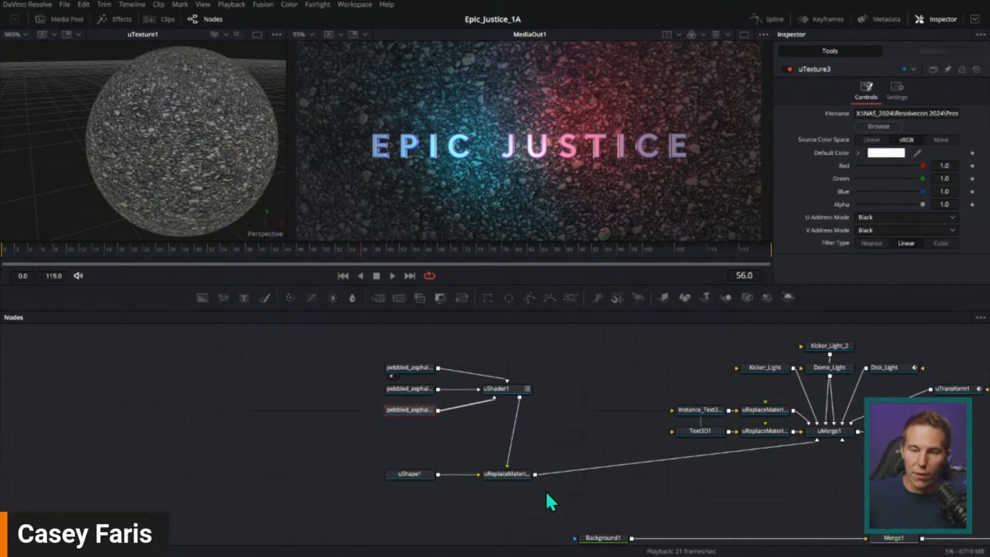
# Add a fourth uTexture node below the roughness texture node
pyautogui.click(412, 431)
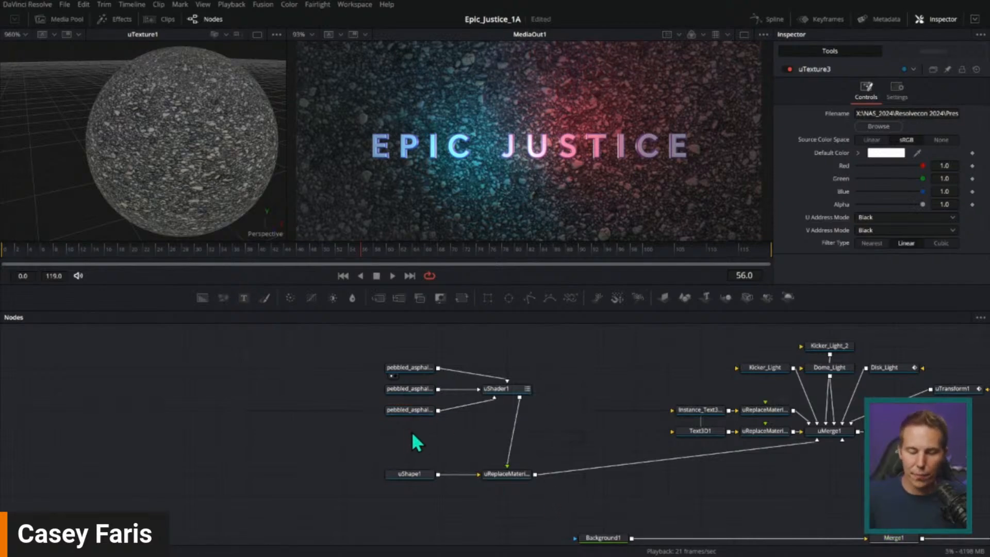
pyautogui.hotkey('shift', 'space')
pyautogui.write('utex')
pyautogui.write('t')
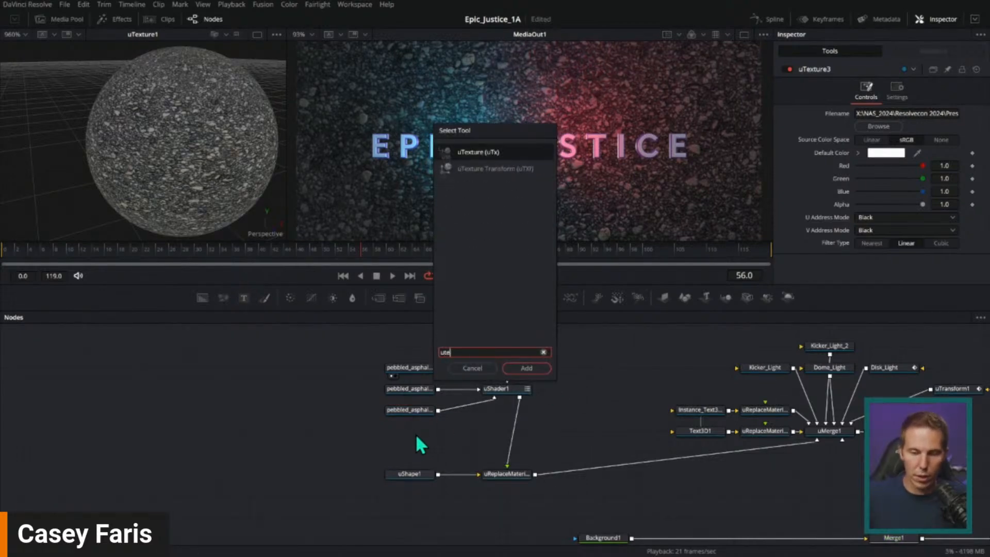
pyautogui.press('Return')
# Load pebbled_asphalt_ao into uTexture4 and connect it to uShader1's occlusion input
pyautogui.click(878, 126)
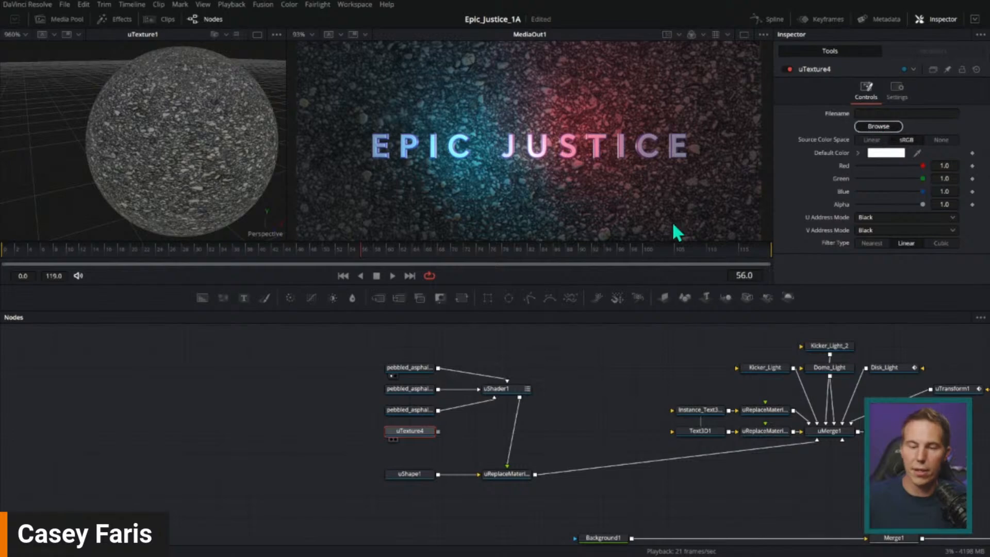
pyautogui.click(320, 188)
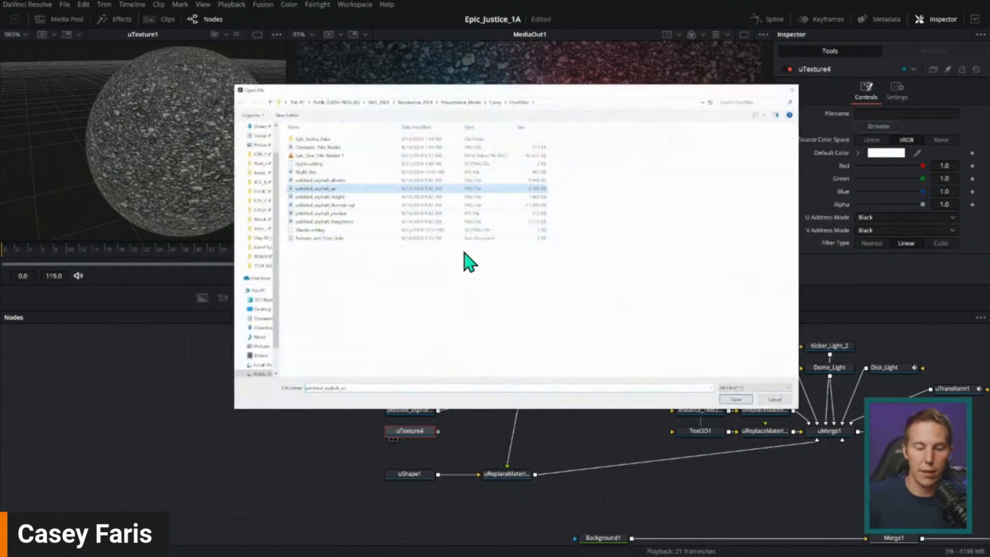
pyautogui.click(743, 400)
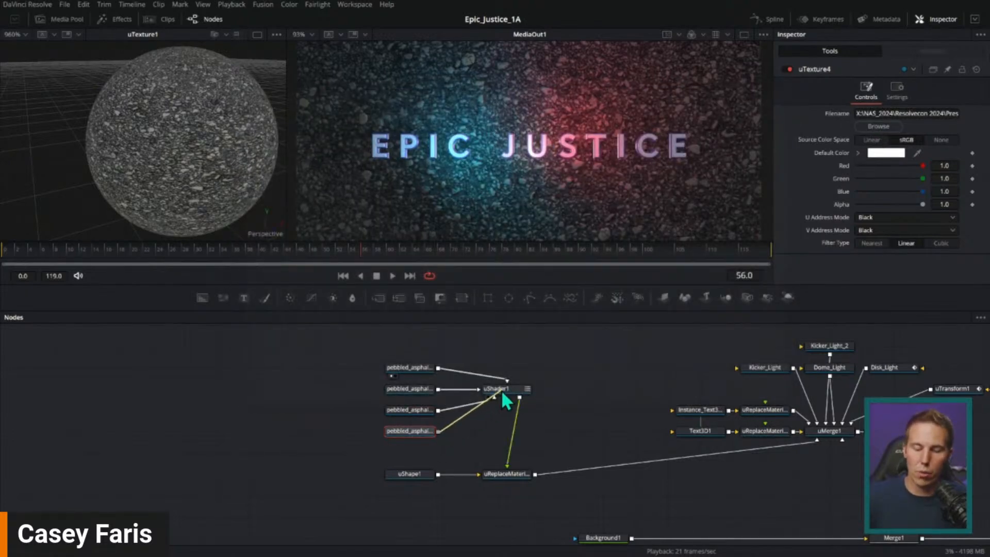
pyautogui.moveTo(501, 390); pyautogui.dragTo(558, 438)
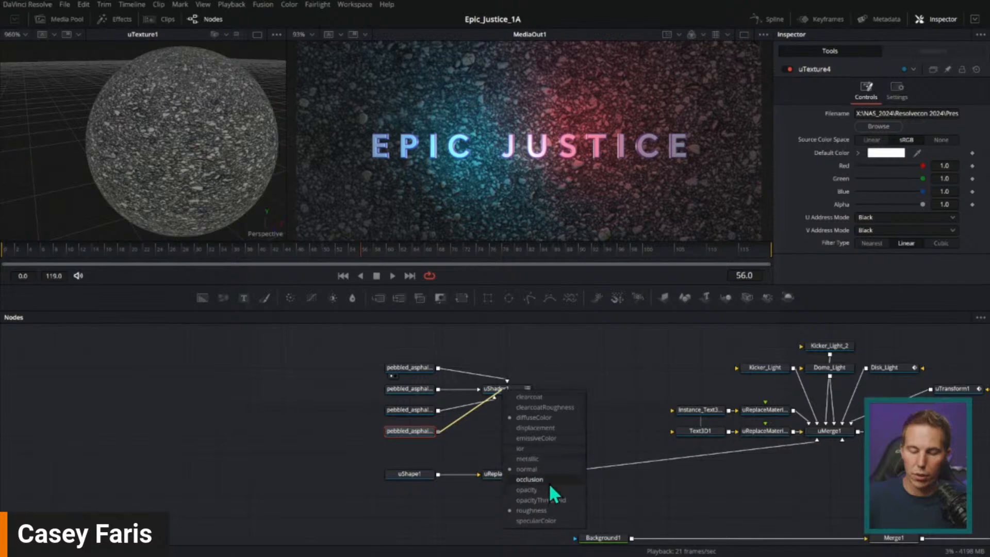
pyautogui.moveTo(548, 482); pyautogui.dragTo(549, 480)
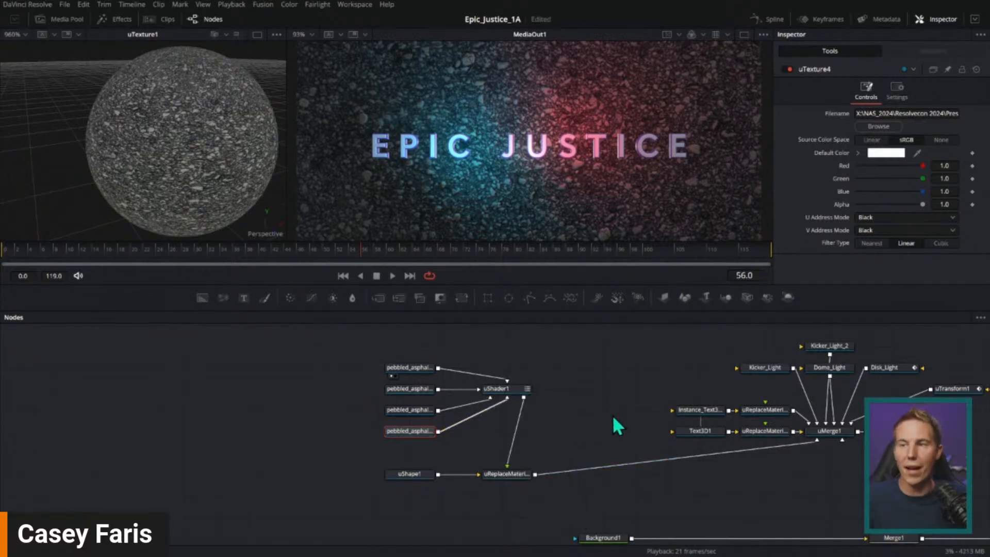
# Move the four pebbled asphalt texture nodes up so the lowest one lines up with uShader1
pyautogui.moveTo(442, 335); pyautogui.dragTo(422, 397)
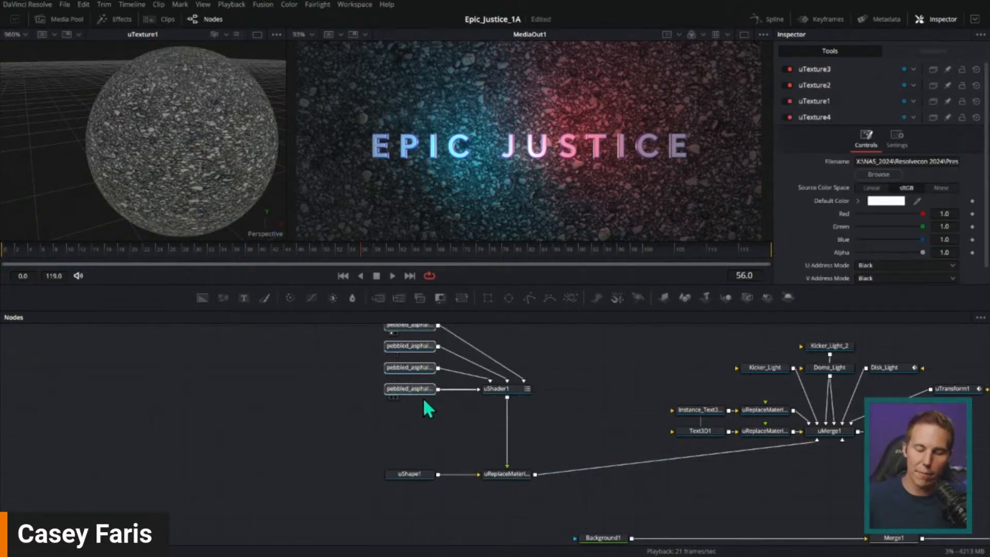
pyautogui.scroll(2, 558, 369)
pyautogui.click(476, 429)
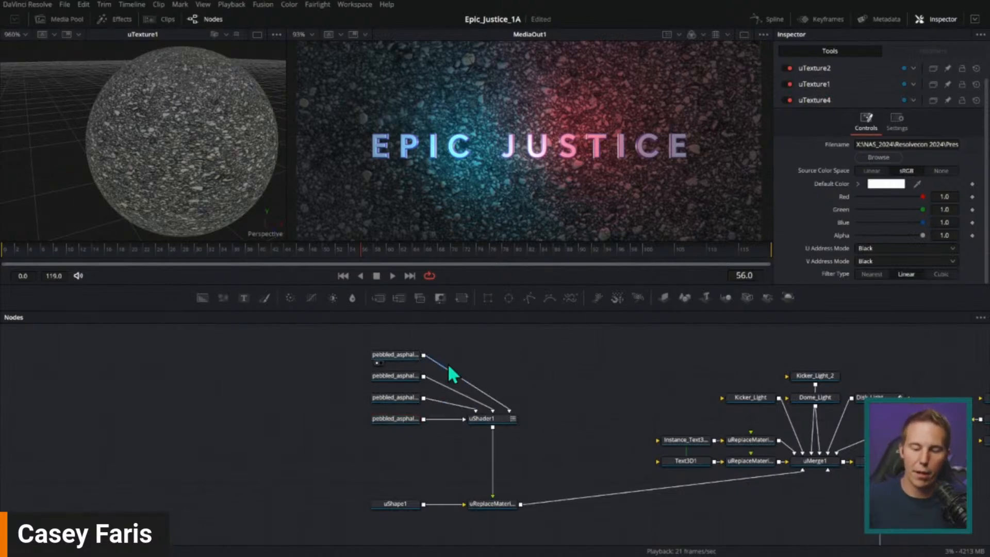
pyautogui.moveTo(341, 341); pyautogui.dragTo(410, 400)
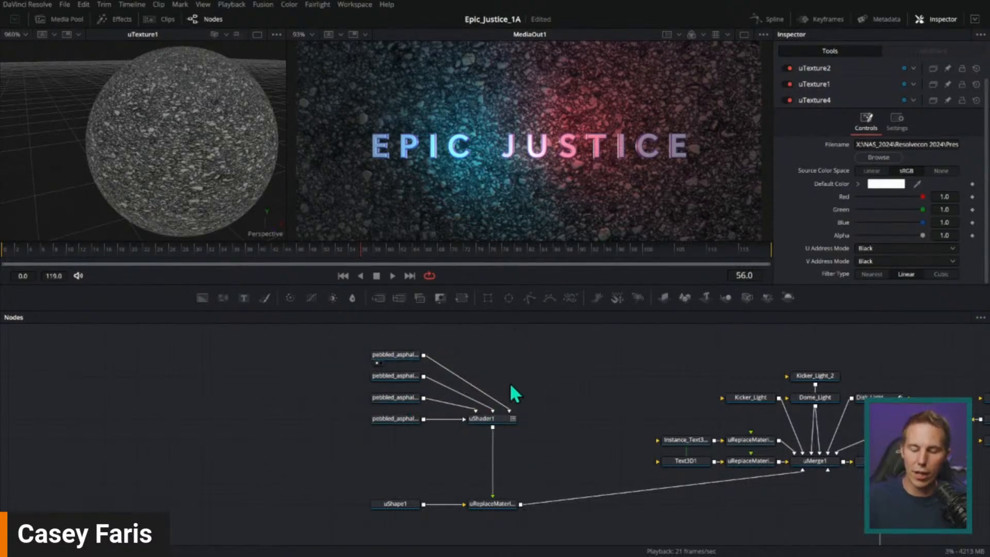
pyautogui.moveTo(541, 445); pyautogui.dragTo(403, 354)
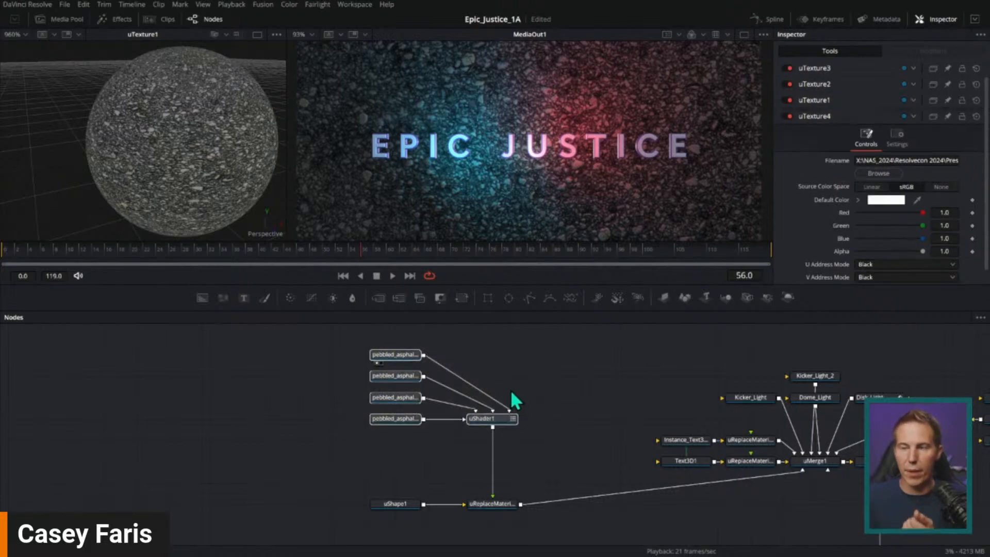
# Select uShape1 and play the animation to check the moving lights on the fully textured background
pyautogui.click(404, 504)
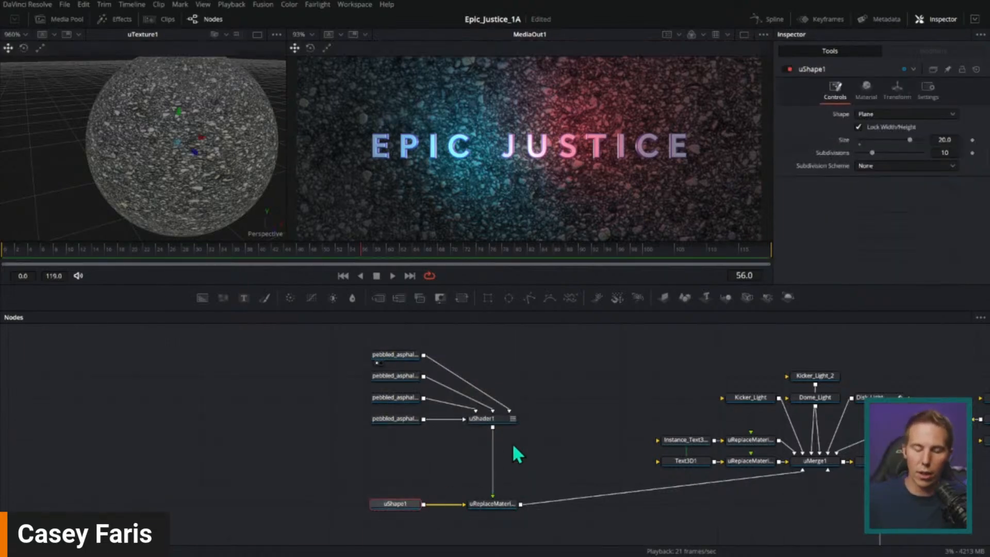
pyautogui.scroll(-5, 593, 203)
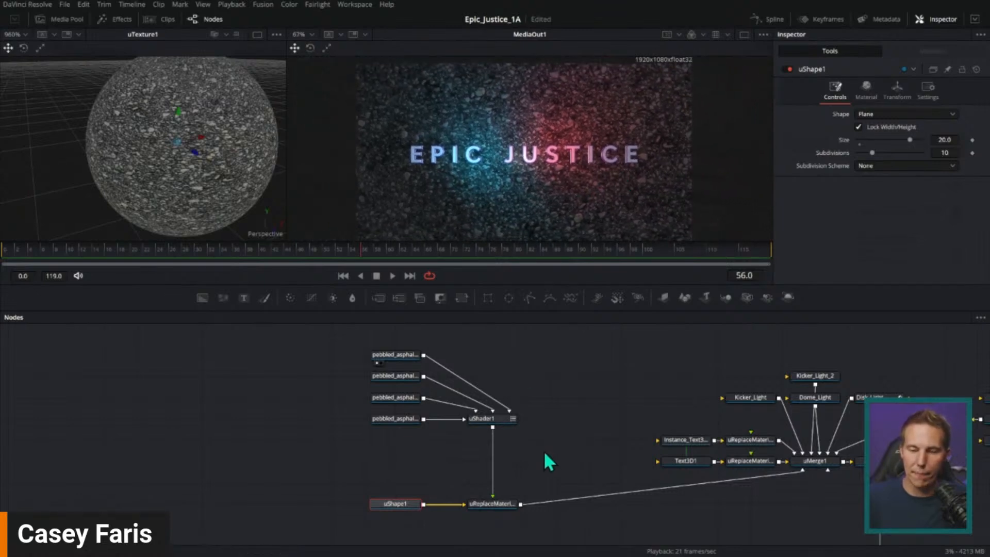
pyautogui.click(392, 277)
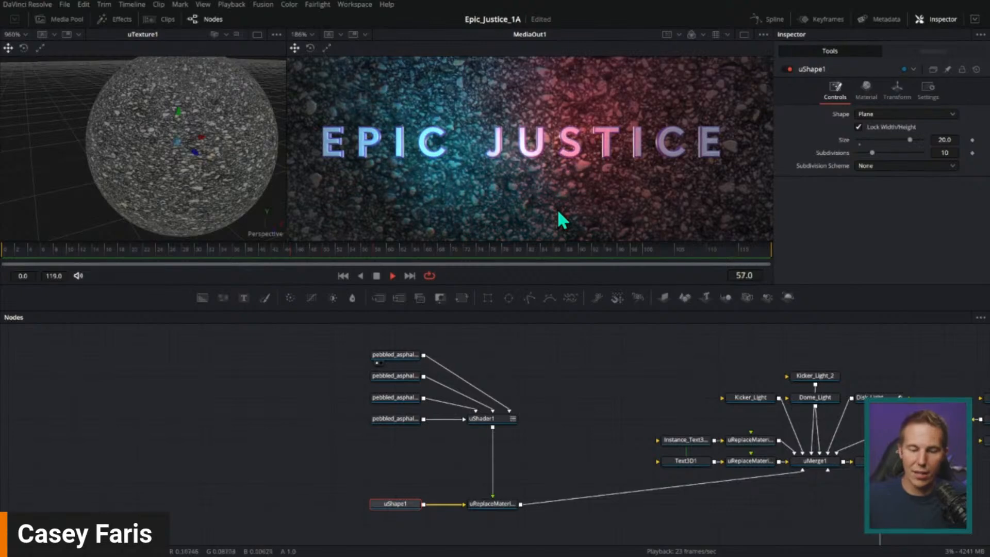
pyautogui.click(377, 276)
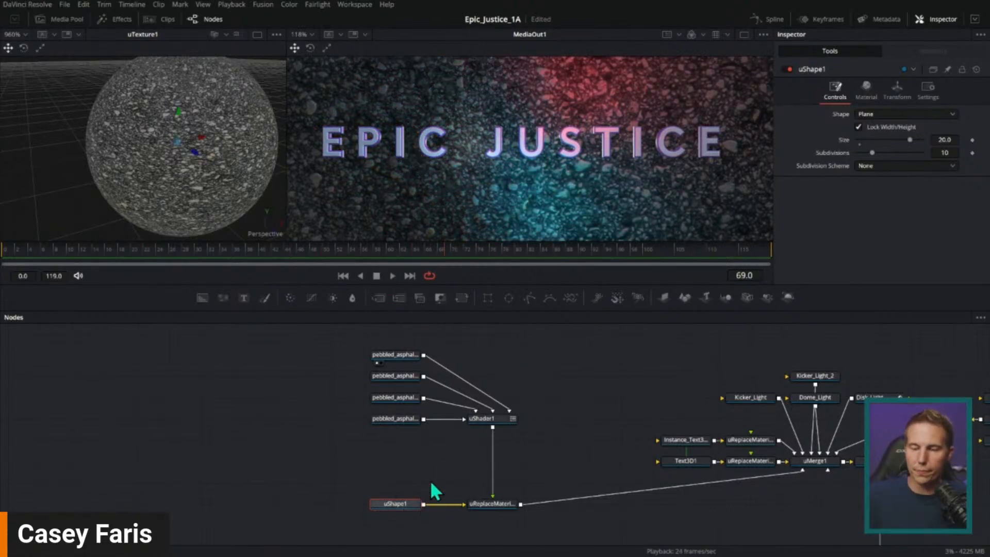
pyautogui.scroll(-3, 596, 225)
pyautogui.scroll(2, 626, 194)
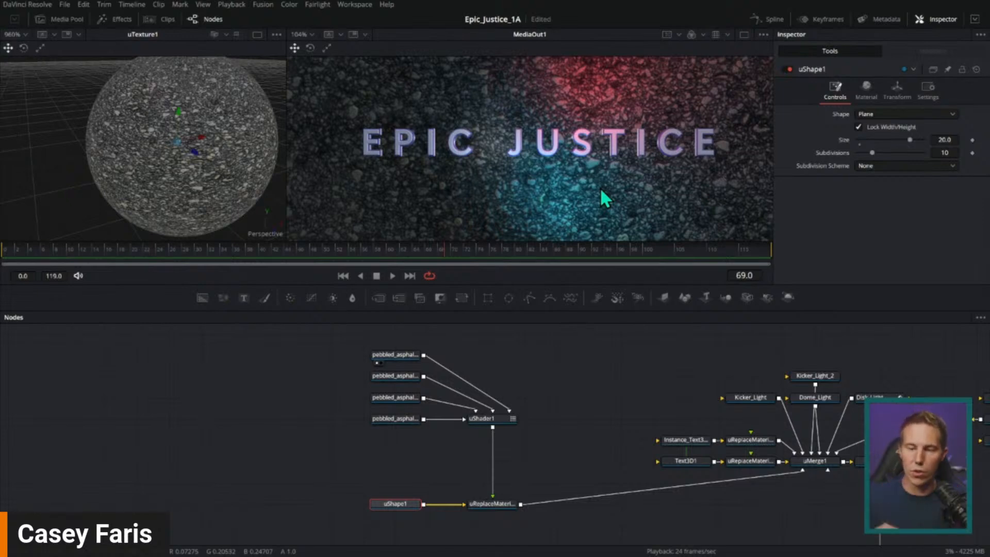
# Set uShape1's X rotation to 90 to lay the plane flat as a floor
pyautogui.click(898, 93)
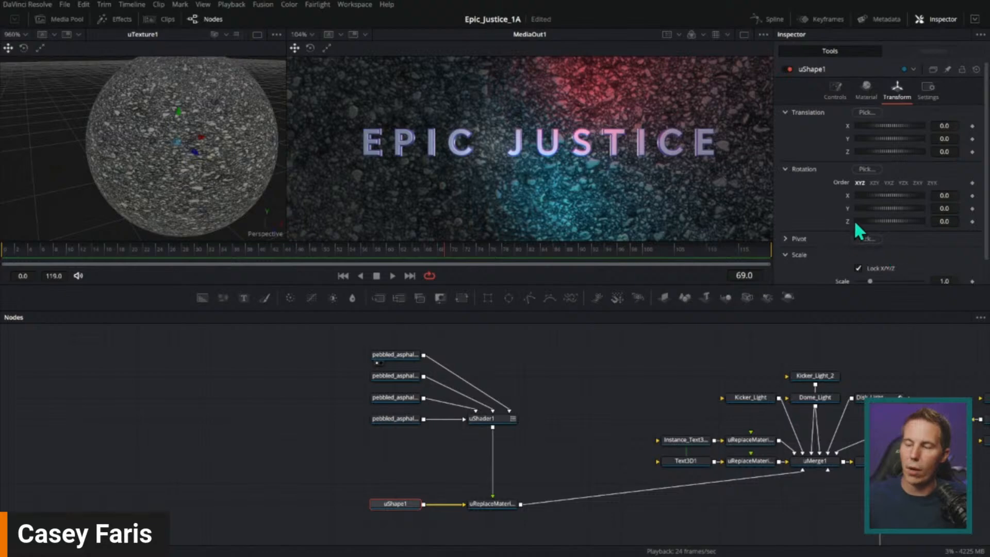
pyautogui.click(943, 196)
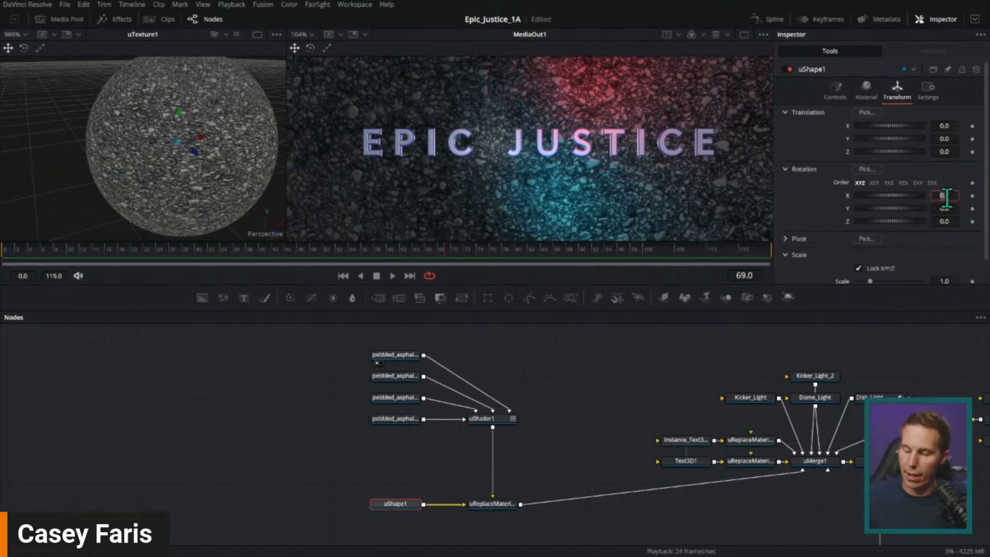
pyautogui.write('90')
pyautogui.press('Tab')
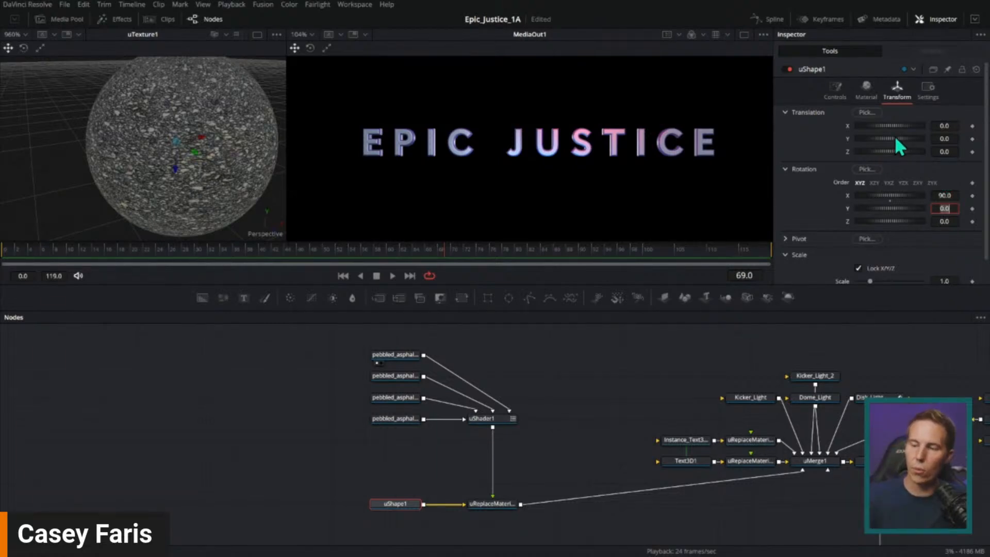
# Lower the uShape1 floor beneath the title to a Y translation of -1.066, with the viewers enlarged
pyautogui.moveTo(896, 139); pyautogui.dragTo(871, 139)
pyautogui.scroll(-3, 647, 203)
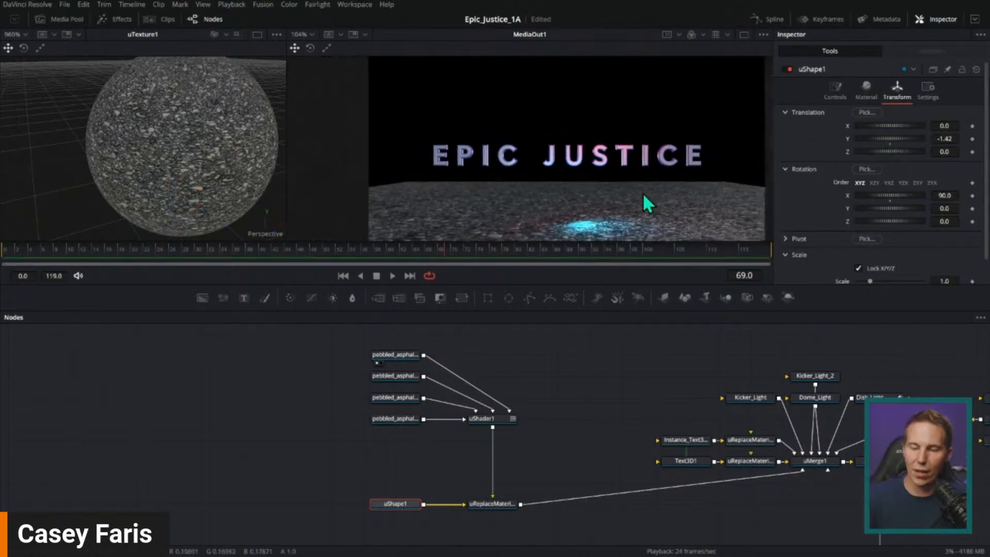
pyautogui.moveTo(587, 285); pyautogui.dragTo(588, 396)
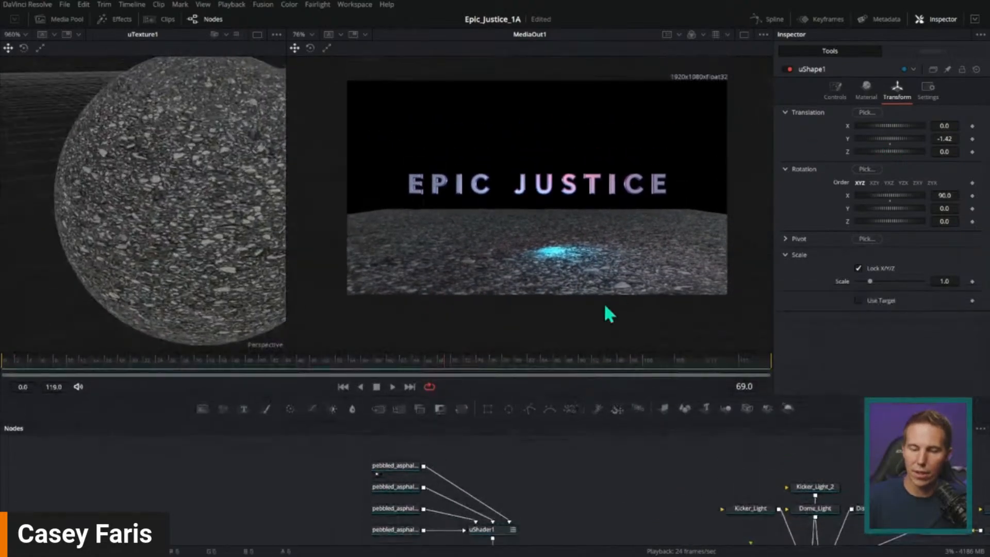
pyautogui.scroll(2, 649, 260)
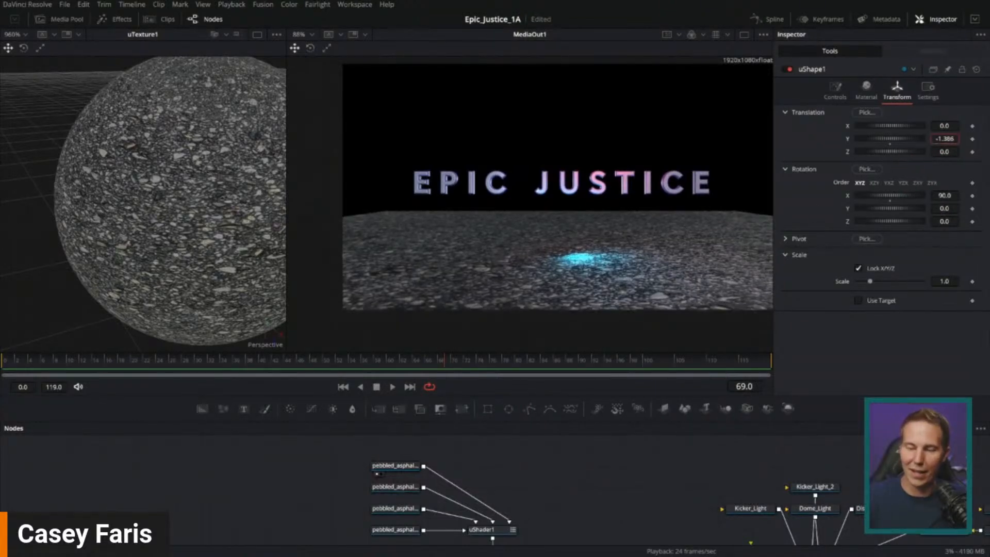
pyautogui.moveTo(890, 139); pyautogui.dragTo(896, 142)
pyautogui.scroll(-5, 612, 464)
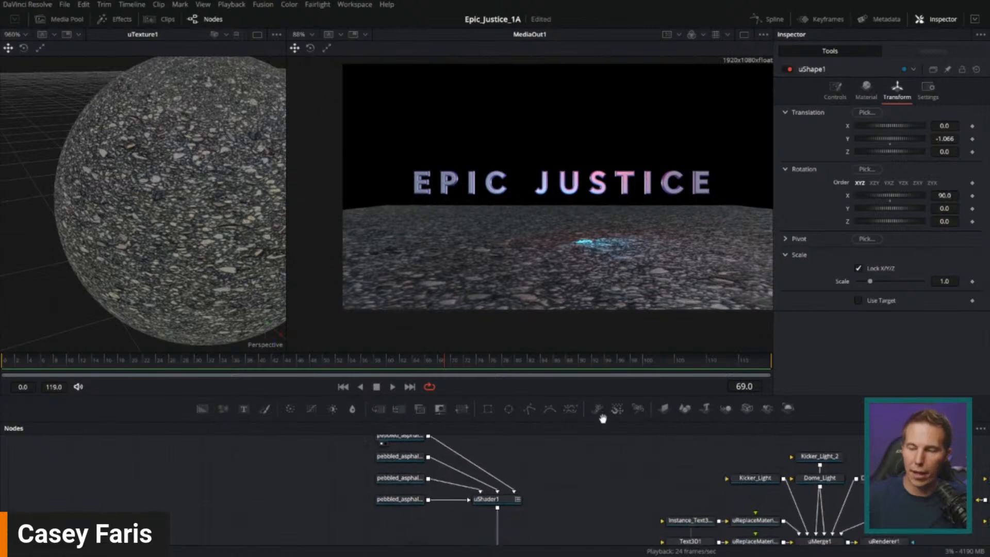
# Reduce uShape1's size to 10.63 and widen the MediaOut1 viewer
pyautogui.click(836, 91)
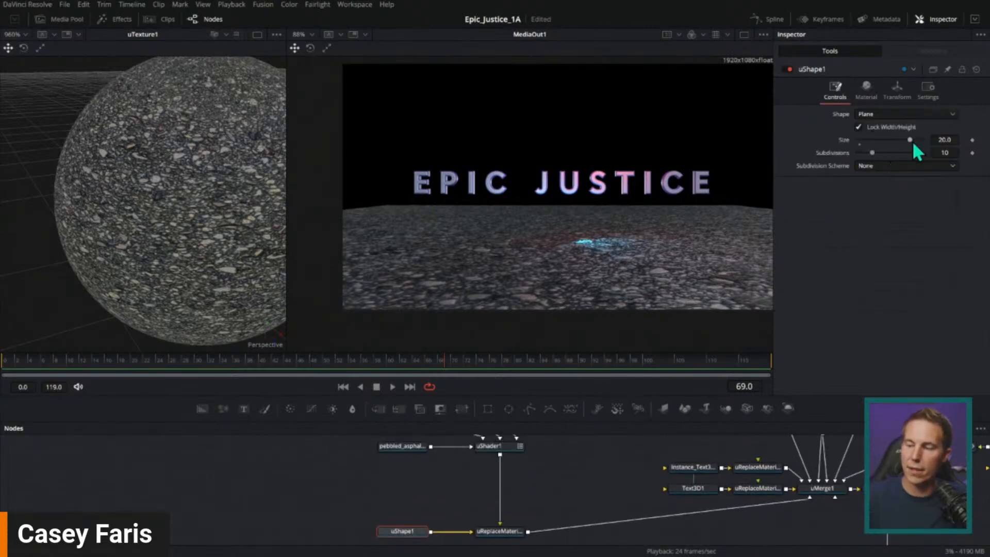
pyautogui.moveTo(911, 142); pyautogui.dragTo(885, 141)
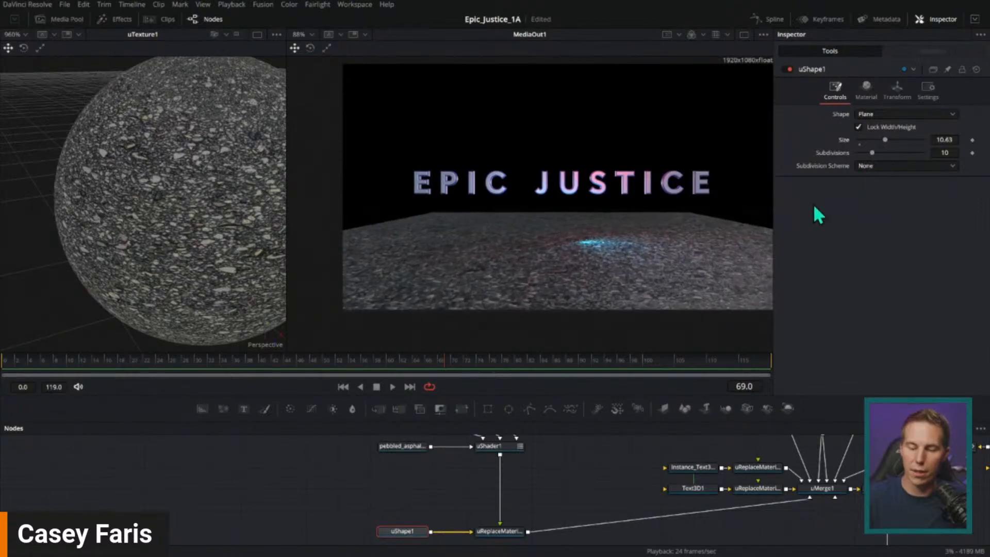
pyautogui.click(590, 461)
pyautogui.moveTo(291, 170); pyautogui.dragTo(162, 199)
pyautogui.scroll(3, 544, 225)
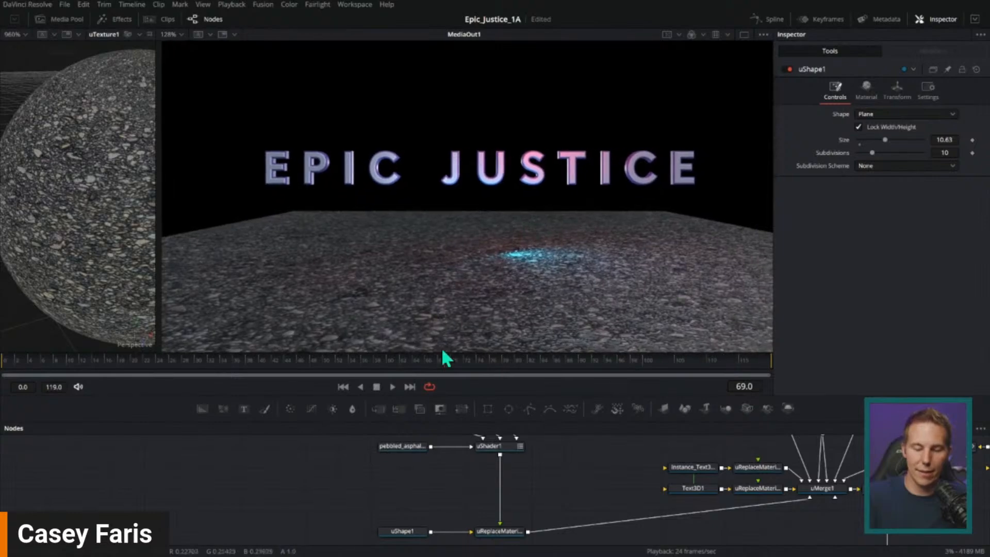
# Play the animation from the start to check the lights moving across the asphalt floor
pyautogui.click(343, 386)
pyautogui.click(392, 386)
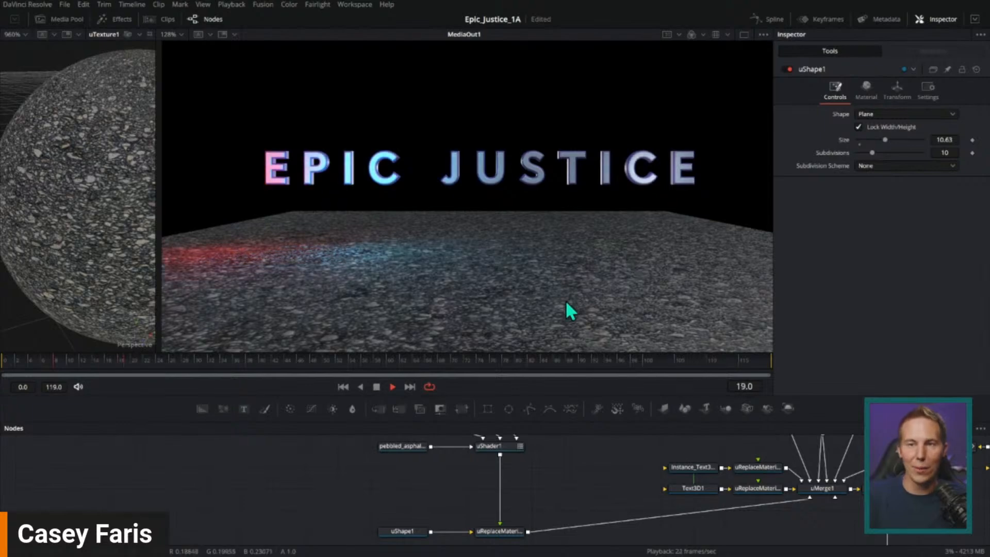
pyautogui.click(377, 387)
# Enlarge the node area and move Background1, Merge1 and MediaOut1 down to make room below the 3D nodes
pyautogui.moveTo(499, 396); pyautogui.dragTo(500, 239)
pyautogui.scroll(-4, 457, 417)
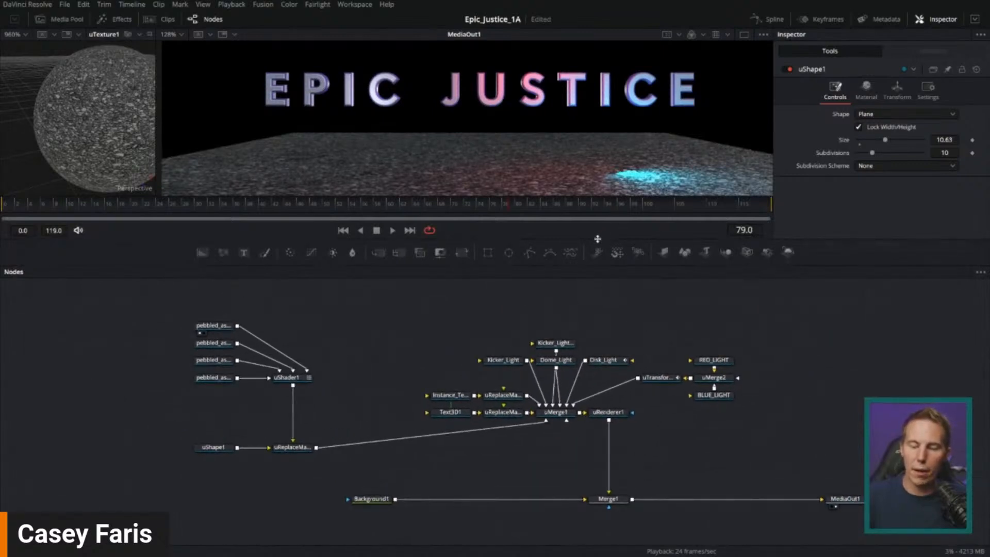
pyautogui.moveTo(597, 239); pyautogui.dragTo(598, 315)
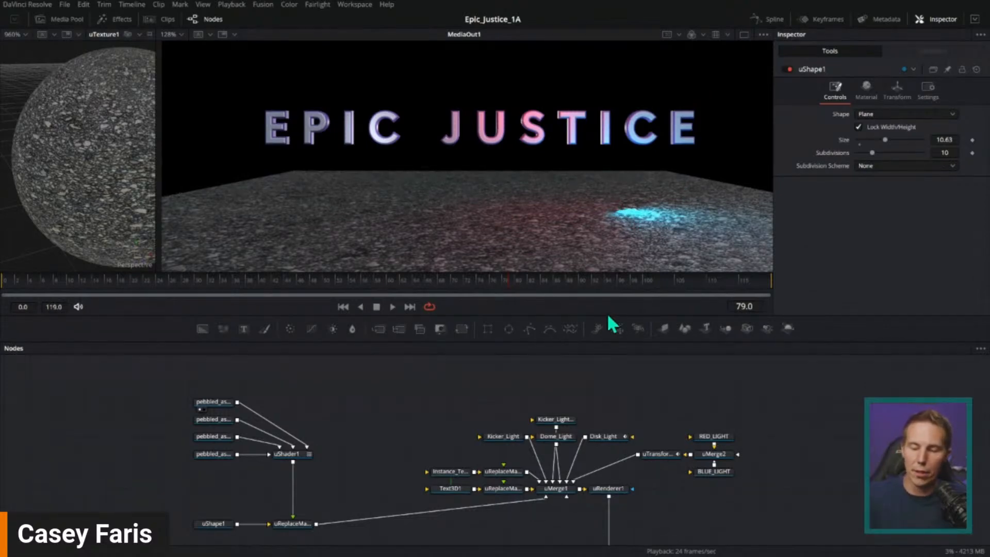
pyautogui.moveTo(605, 313); pyautogui.dragTo(604, 222)
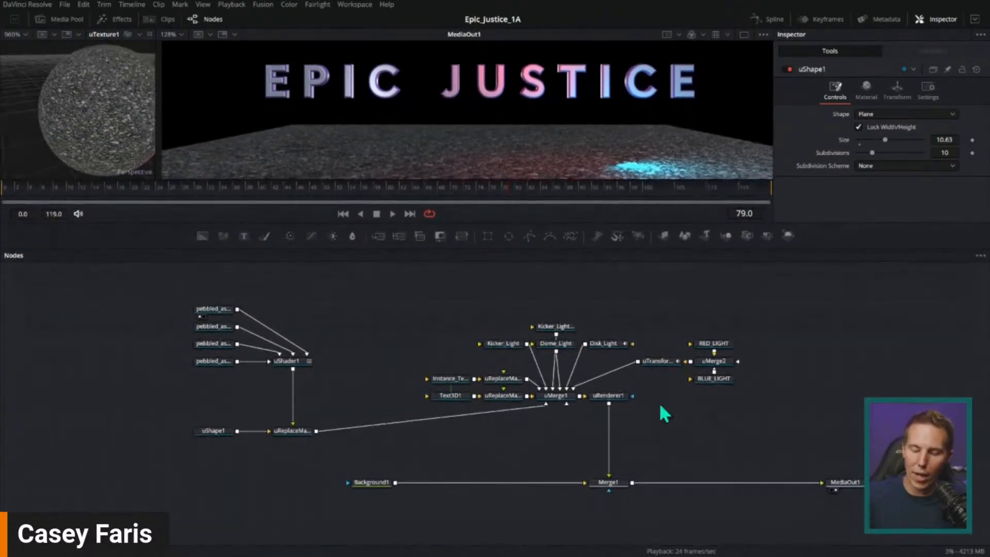
pyautogui.scroll(-3, 658, 402)
pyautogui.hscroll(3, 648, 379)
pyautogui.moveTo(799, 416); pyautogui.dragTo(311, 470)
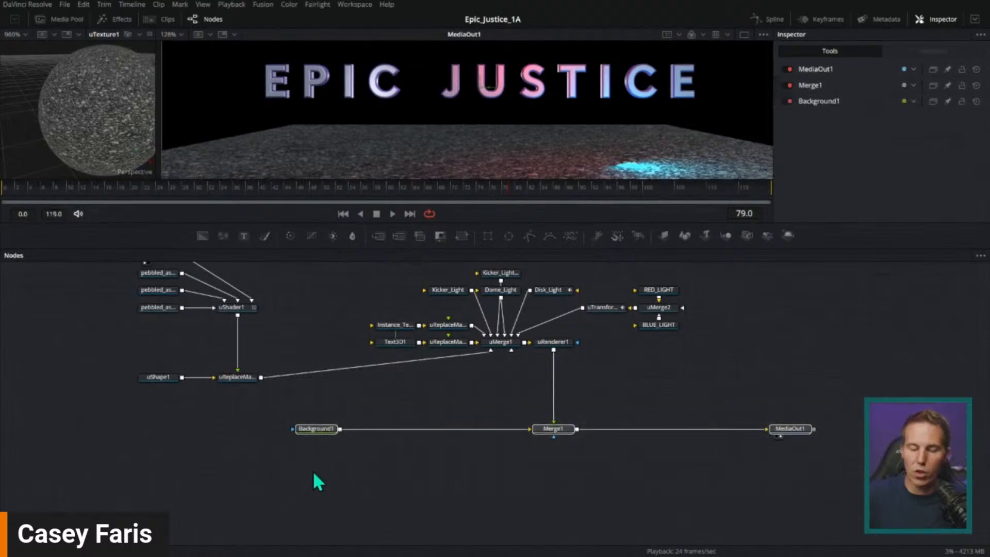
pyautogui.moveTo(561, 431); pyautogui.dragTo(561, 483)
pyautogui.click(605, 419)
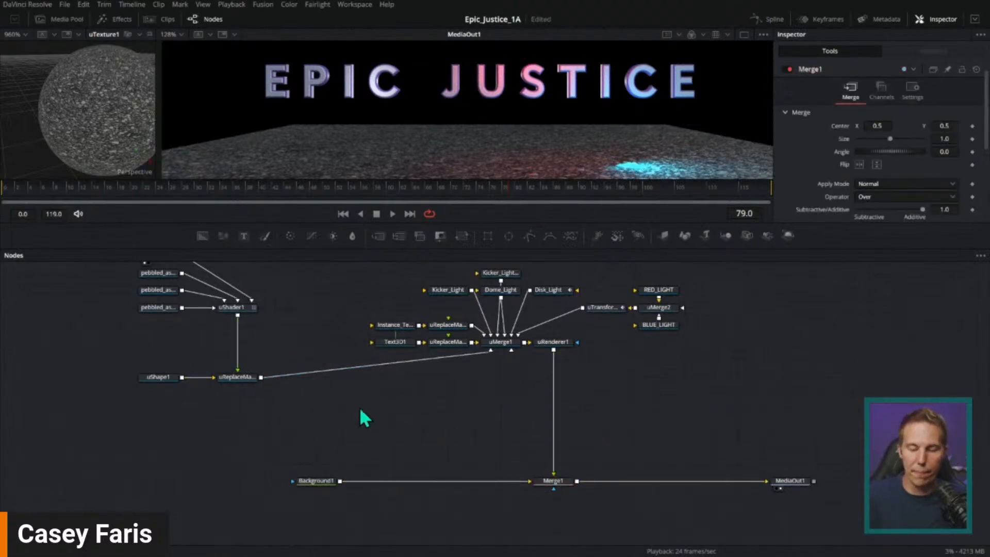
# Place a copy of uRenderer1 below the 3D nodes and add a separate uMerge node beside it for the floor branch
pyautogui.click(553, 344)
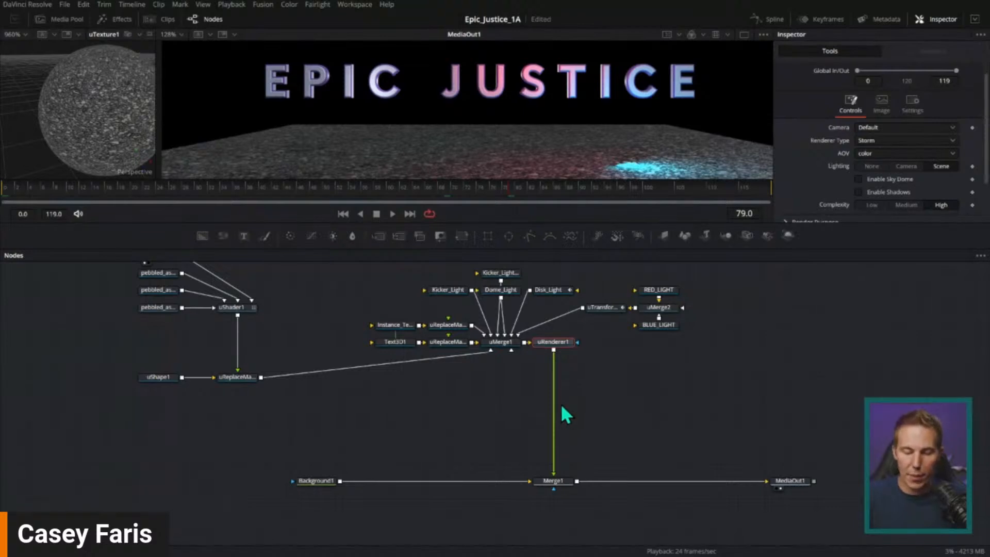
pyautogui.hotkey('ctrl', 'v')
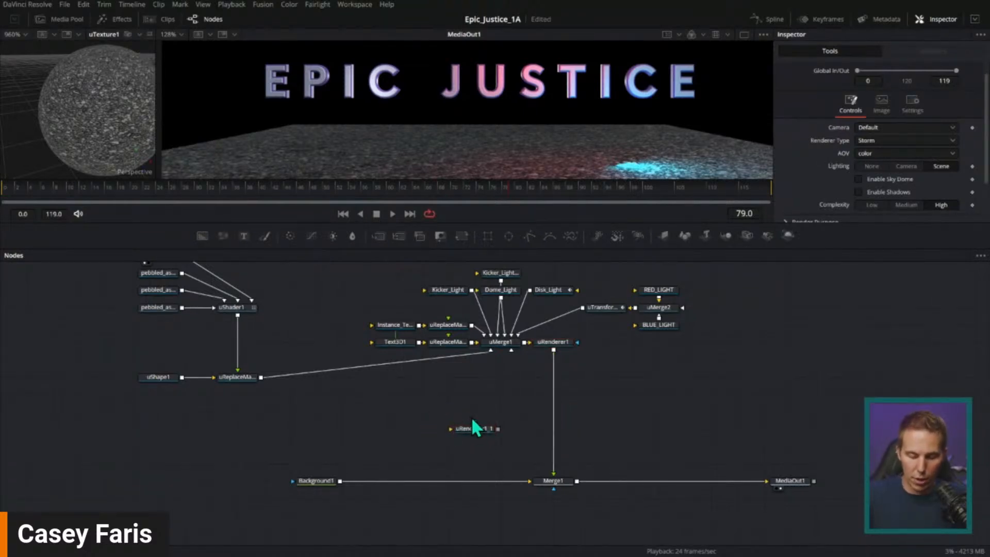
pyautogui.hotkey('shift', 'space')
pyautogui.write('umerge')
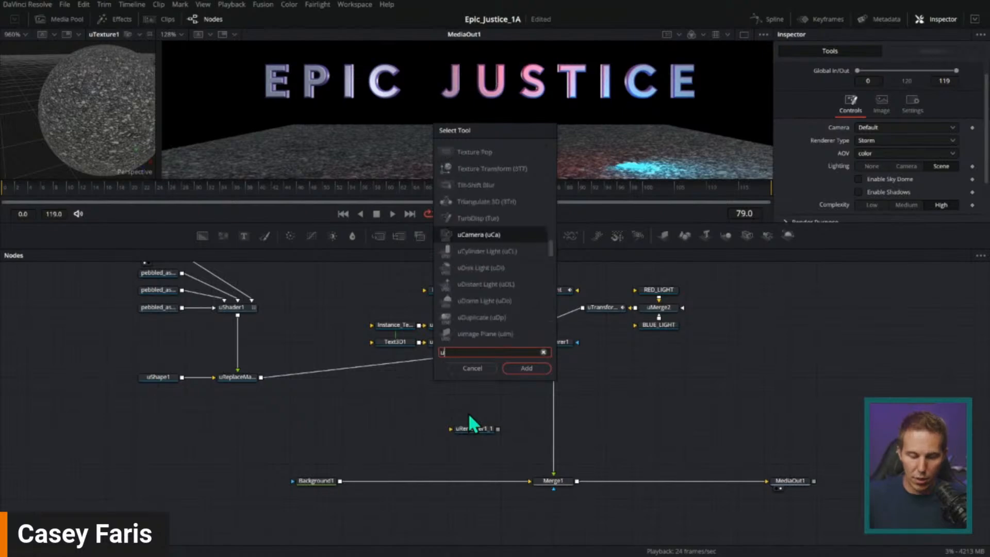
pyautogui.press('Return')
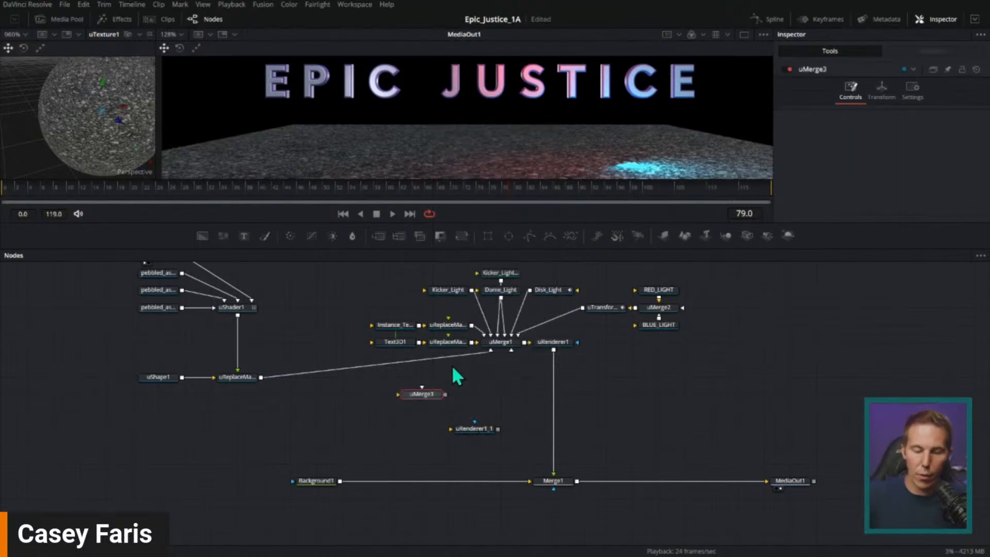
# Route the floor's uReplaceMaterial through uMerge3 into uRenderer1_1, and merge that render over Background1 ahead of Merge1
pyautogui.moveTo(469, 355); pyautogui.dragTo(341, 481)
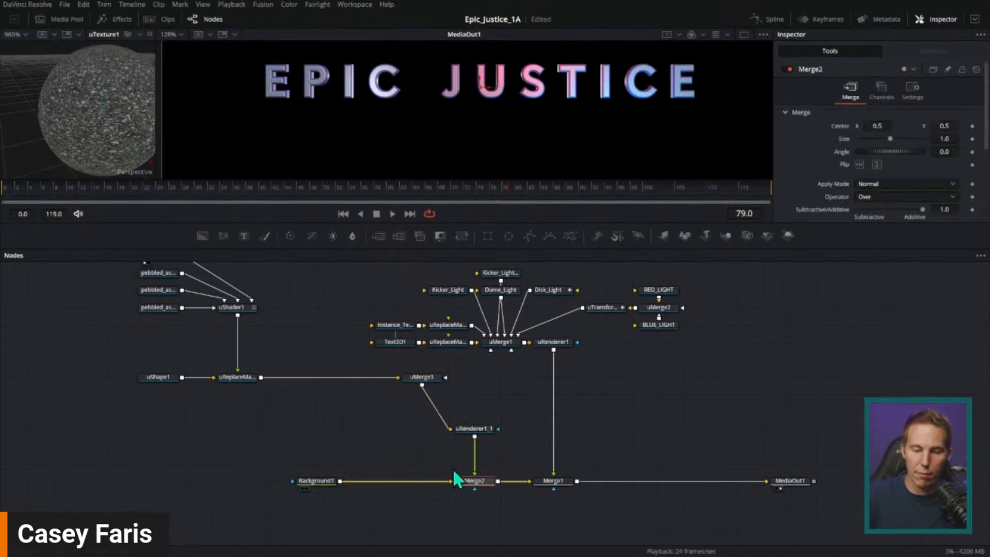
pyautogui.click(565, 438)
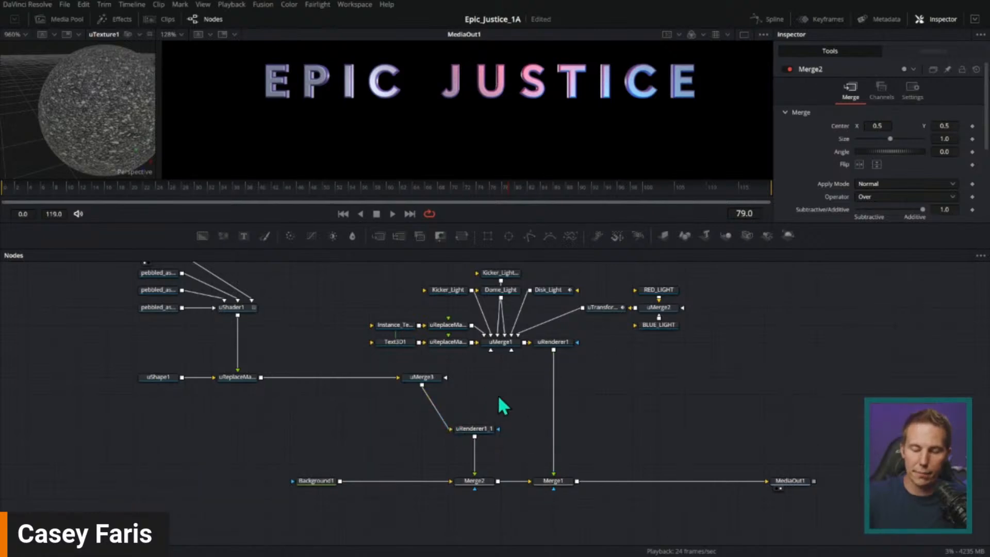
# Connect the uTransform1 output carrying the red and blue lights to uMerge3 so they also light the floor
pyautogui.moveTo(517, 386); pyautogui.dragTo(527, 403)
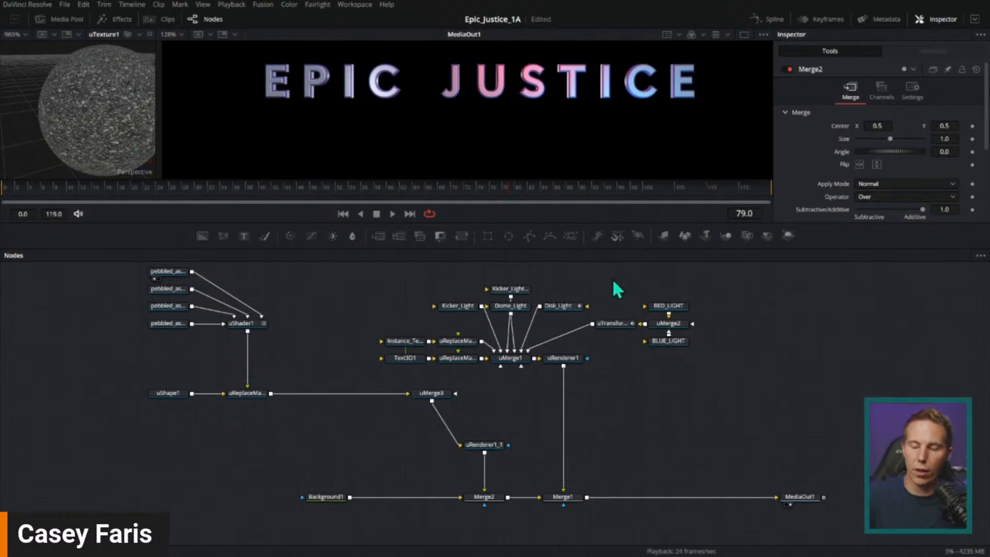
pyautogui.moveTo(613, 281); pyautogui.dragTo(721, 379)
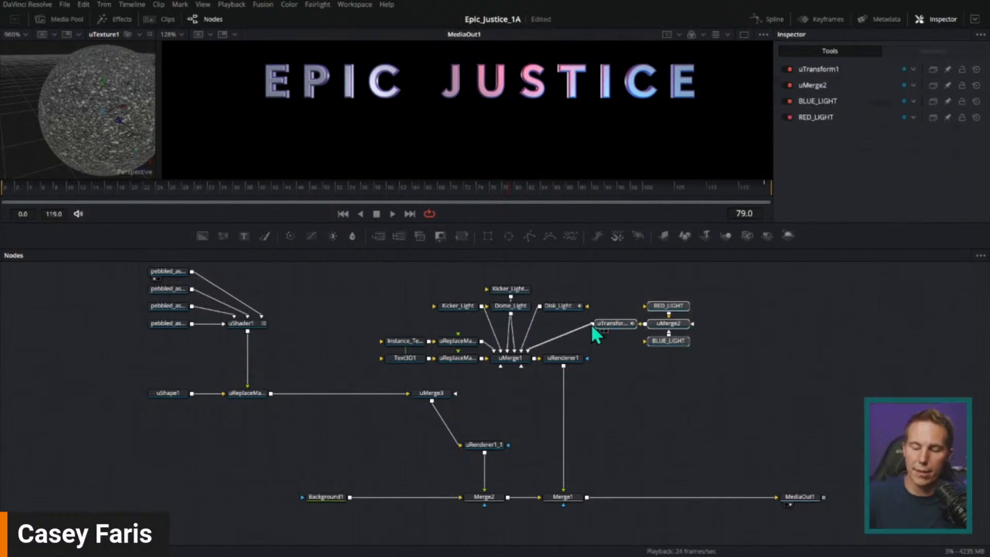
pyautogui.moveTo(479, 413); pyautogui.dragTo(443, 397)
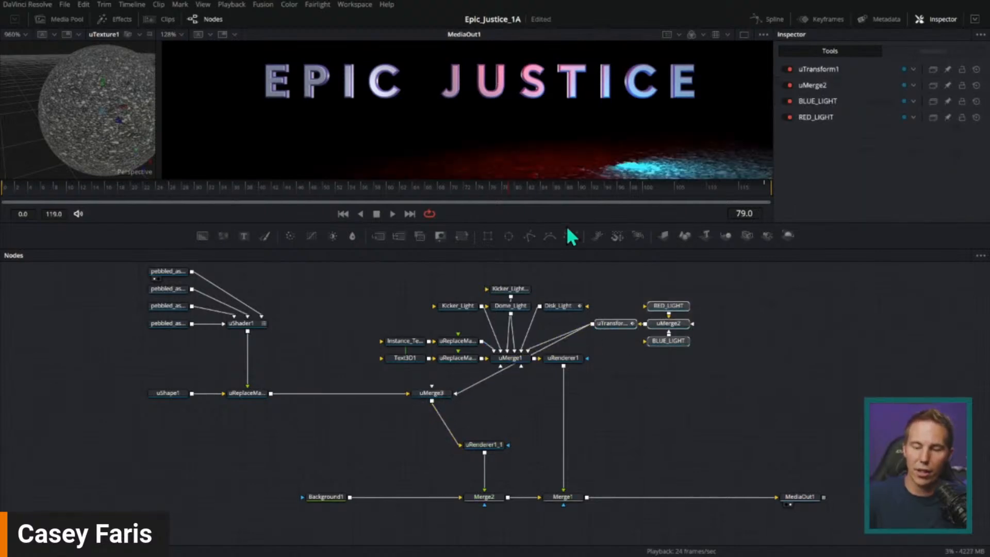
# Enlarge the viewers and play the animation from the start to check the floor lit only by the red and blue lights
pyautogui.moveTo(569, 223); pyautogui.dragTo(569, 380)
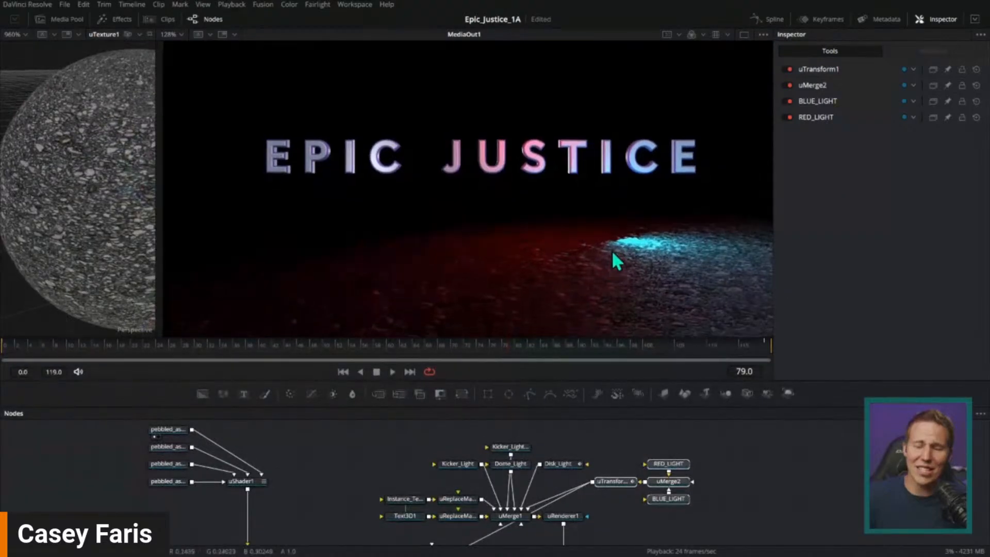
pyautogui.scroll(2, 639, 239)
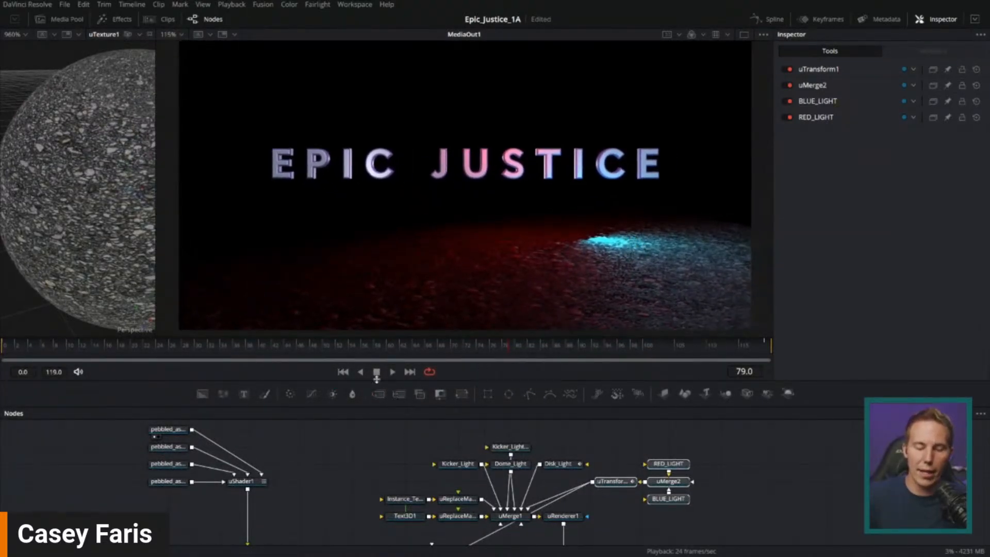
pyautogui.click(343, 372)
pyautogui.click(392, 372)
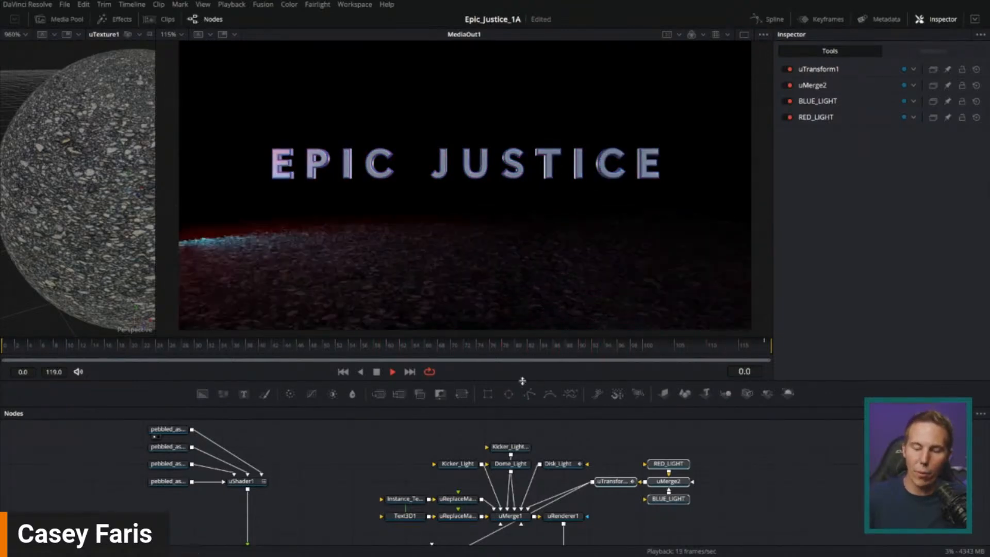
pyautogui.click(377, 372)
# Add an Ellipse mask to Merge2 to limit the visible area of the asphalt floor
pyautogui.moveTo(490, 380); pyautogui.dragTo(487, 262)
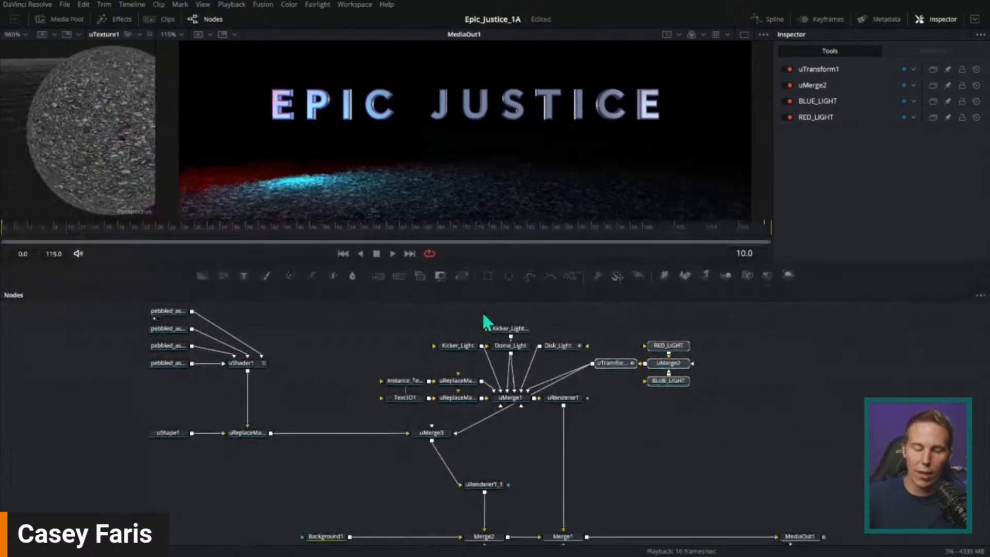
pyautogui.scroll(-4, 531, 483)
pyautogui.click(475, 456)
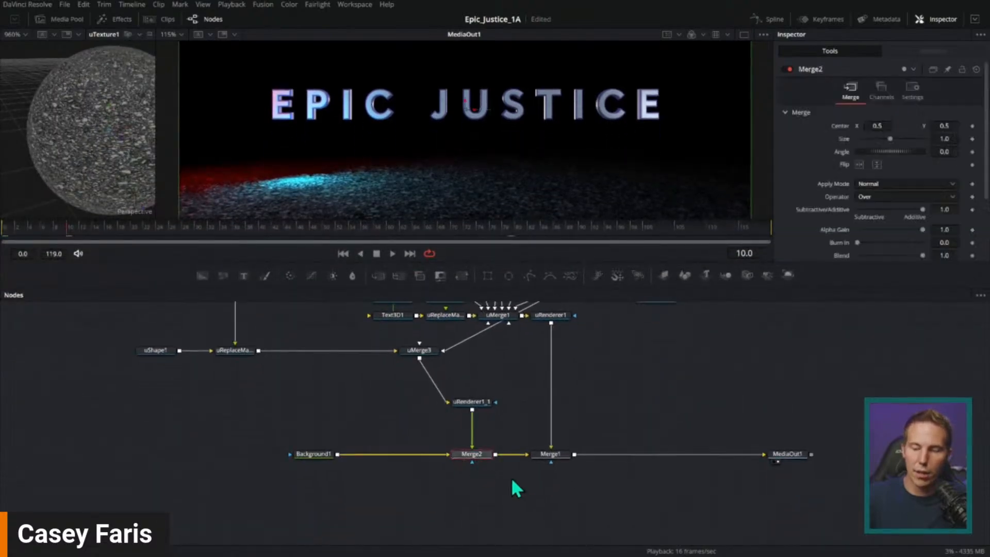
pyautogui.scroll(-2, 843, 199)
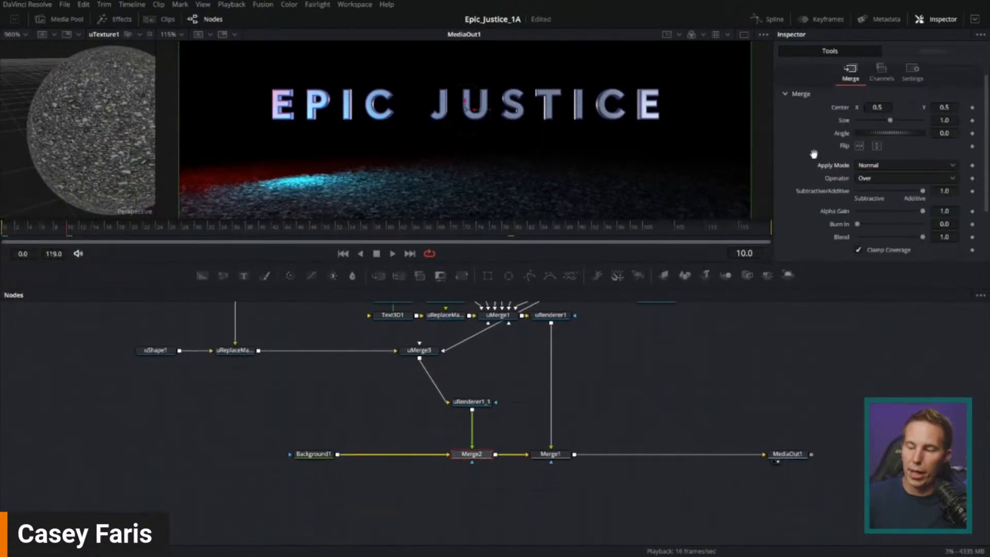
pyautogui.moveTo(922, 227); pyautogui.dragTo(954, 237)
pyautogui.moveTo(518, 286); pyautogui.dragTo(481, 491)
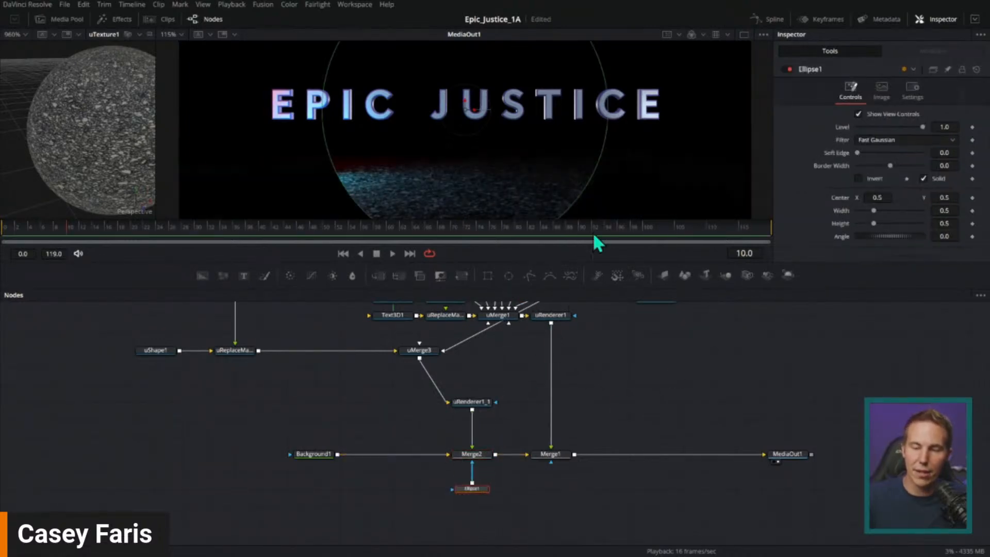
# Soften Ellipse1's edge to 0.1071, shrink its width and height to about 0.413, and lower its center Y to about 0.40
pyautogui.moveTo(858, 153); pyautogui.dragTo(893, 161)
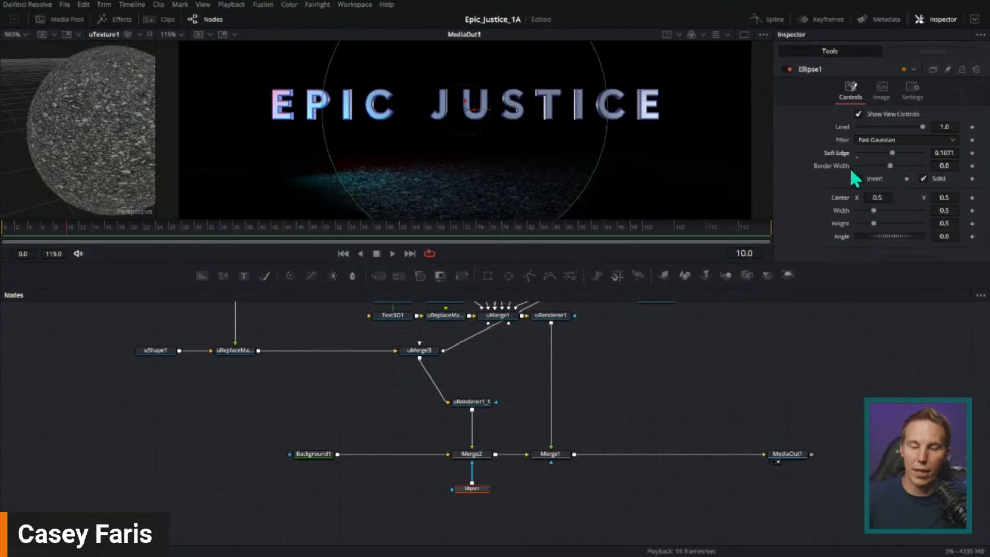
pyautogui.moveTo(605, 263); pyautogui.dragTo(605, 337)
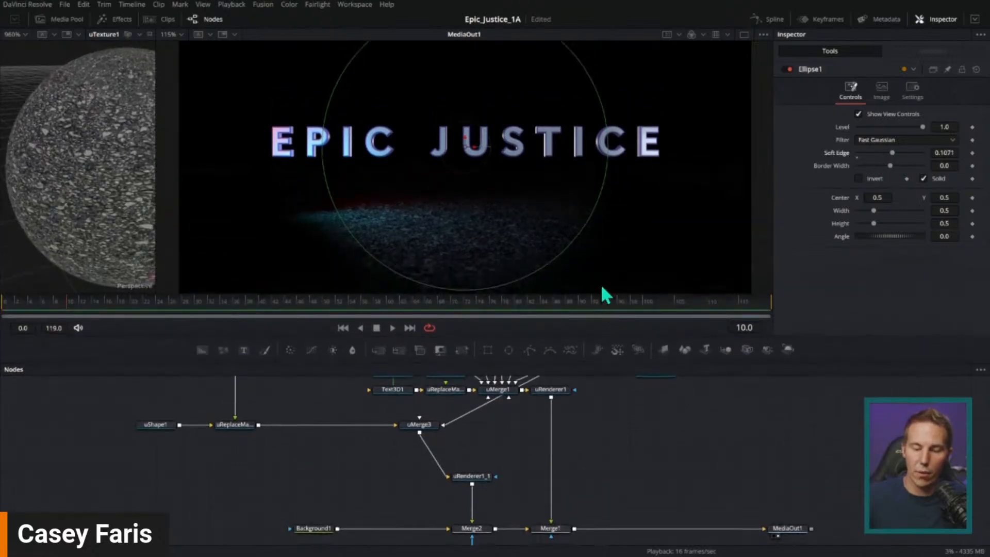
pyautogui.moveTo(612, 138); pyautogui.dragTo(560, 92)
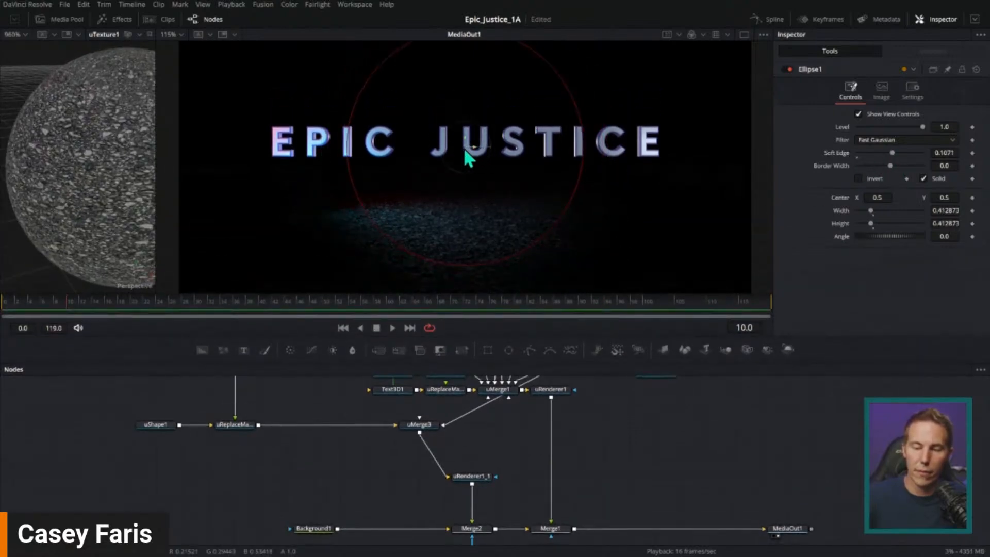
pyautogui.moveTo(463, 148); pyautogui.dragTo(468, 188)
# Play the animation from the start to check the masked floor beneath the title
pyautogui.click(343, 328)
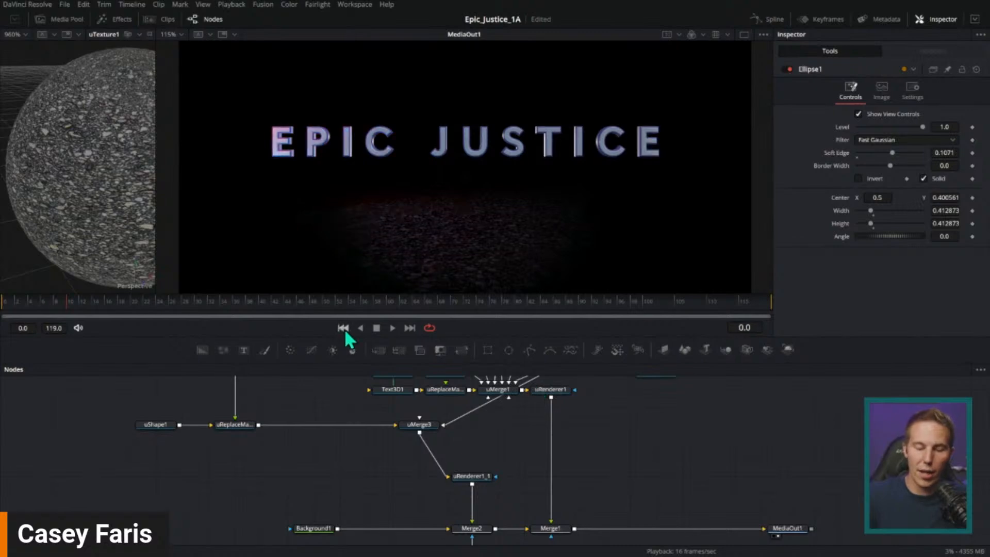
pyautogui.click(391, 328)
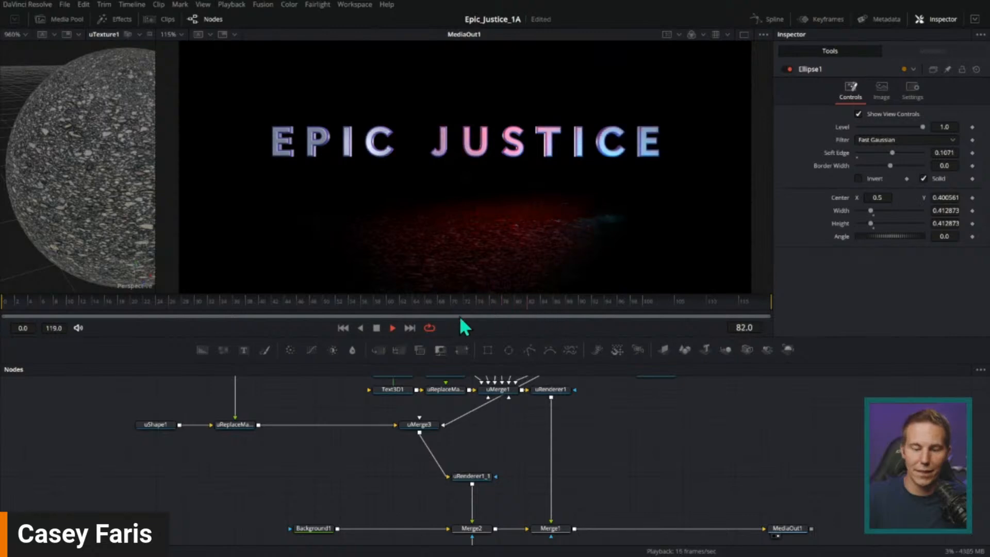
pyautogui.click(376, 328)
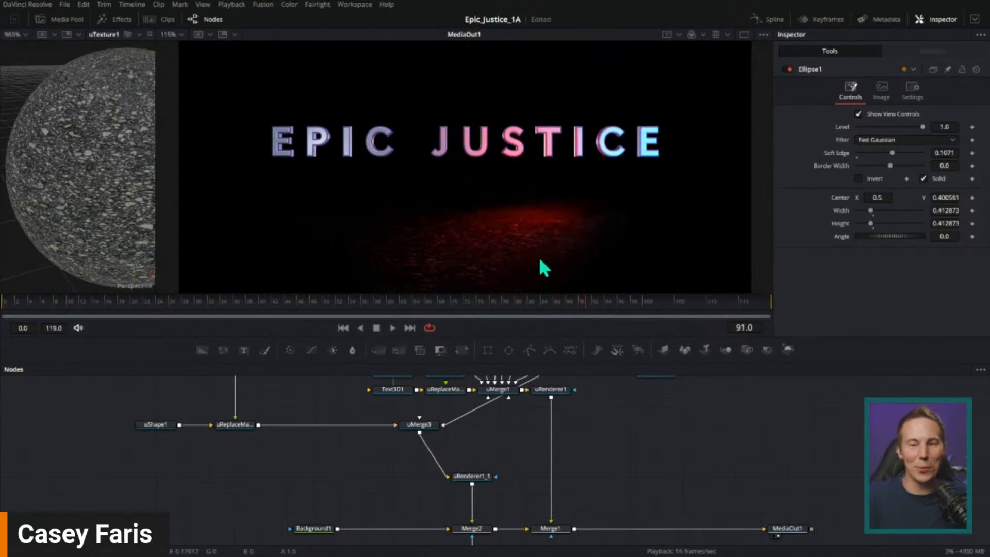
# View Background1, Merge2 and Merge1 in turn, and scrub the timeline to examine how the composite builds up
pyautogui.moveTo(616, 335); pyautogui.dragTo(616, 295)
pyautogui.scroll(-2, 614, 390)
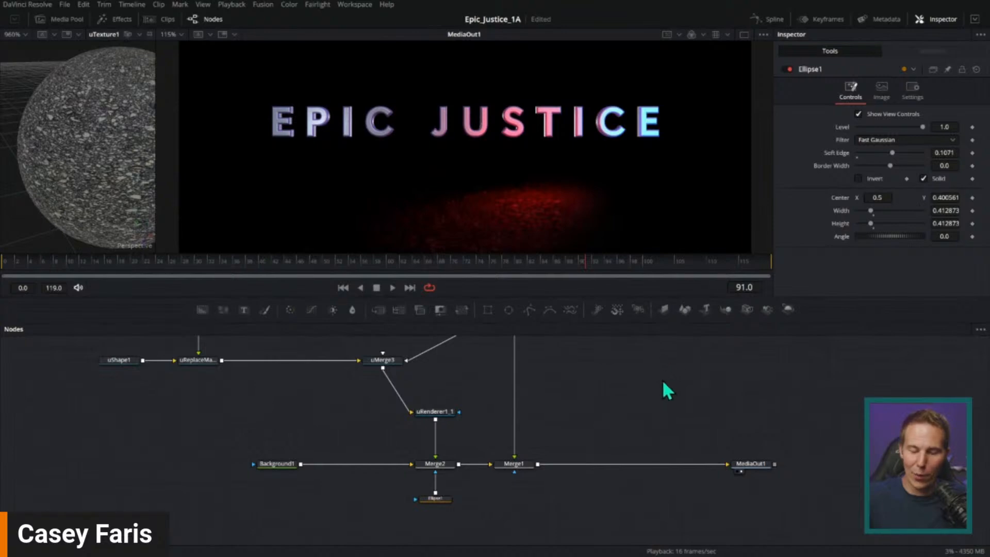
pyautogui.moveTo(663, 383)
pyautogui.mouseDown()
pyautogui.moveTo(593, 400)
pyautogui.moveTo(663, 395)
pyautogui.mouseUp()
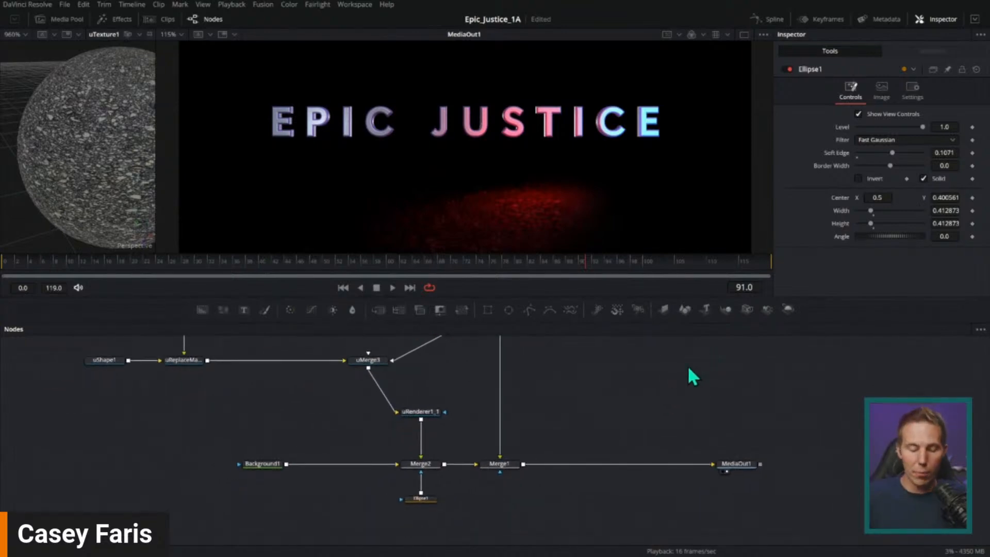
pyautogui.press('1')
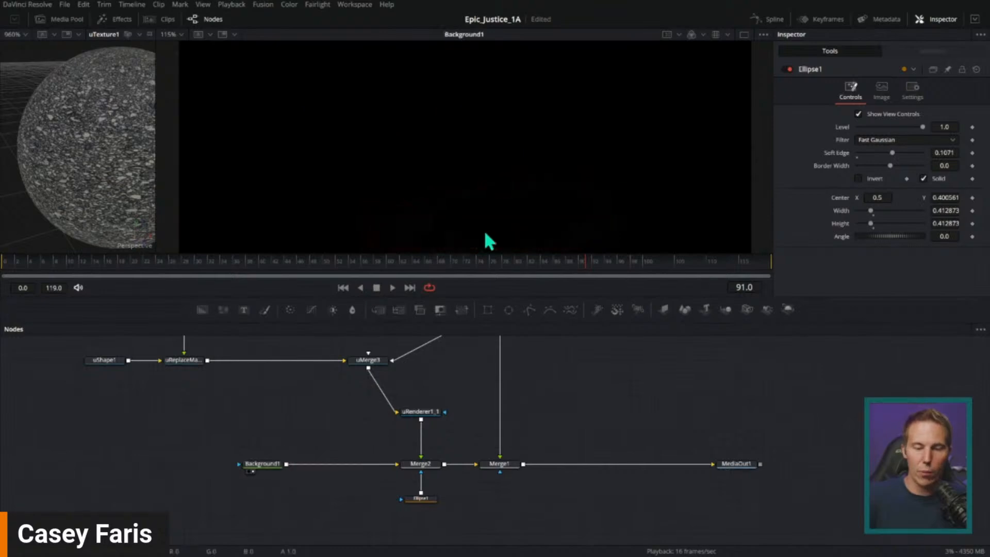
pyautogui.moveTo(430, 464); pyautogui.dragTo(580, 205)
pyautogui.click(168, 261)
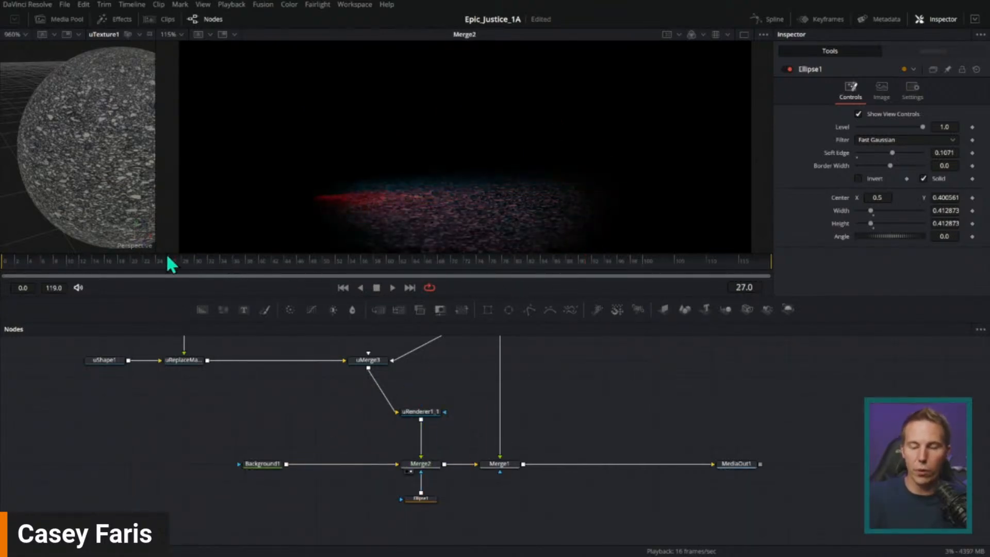
pyautogui.moveTo(501, 463); pyautogui.dragTo(595, 199)
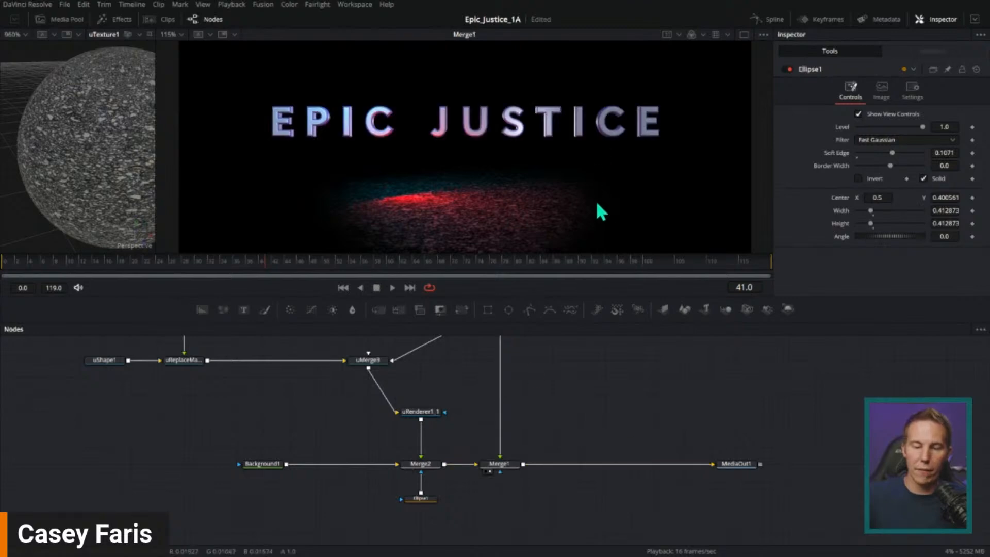
pyautogui.moveTo(485, 261); pyautogui.dragTo(508, 280)
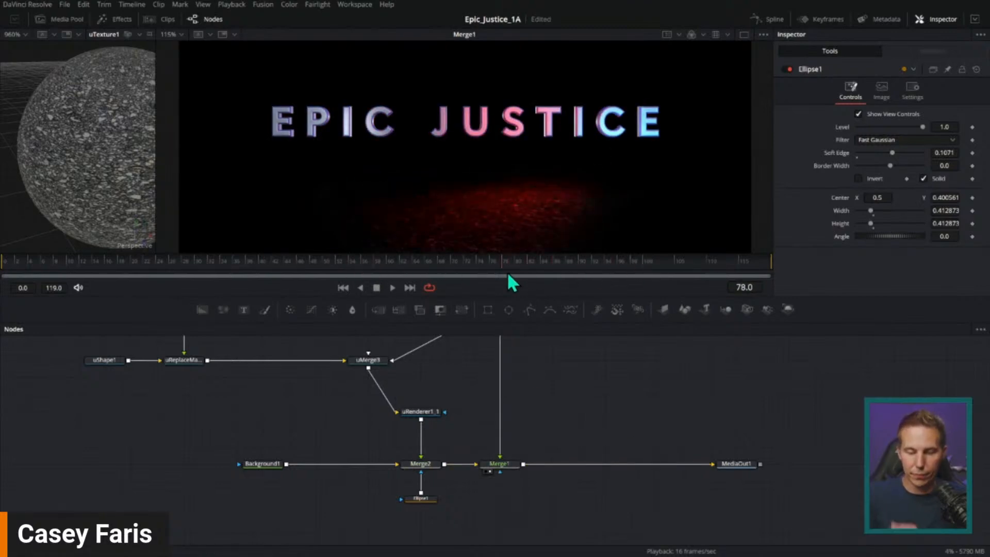
# Review the node tree, and play the Merge1 composite from the start in an enlarged viewer
pyautogui.moveTo(584, 386); pyautogui.dragTo(612, 478)
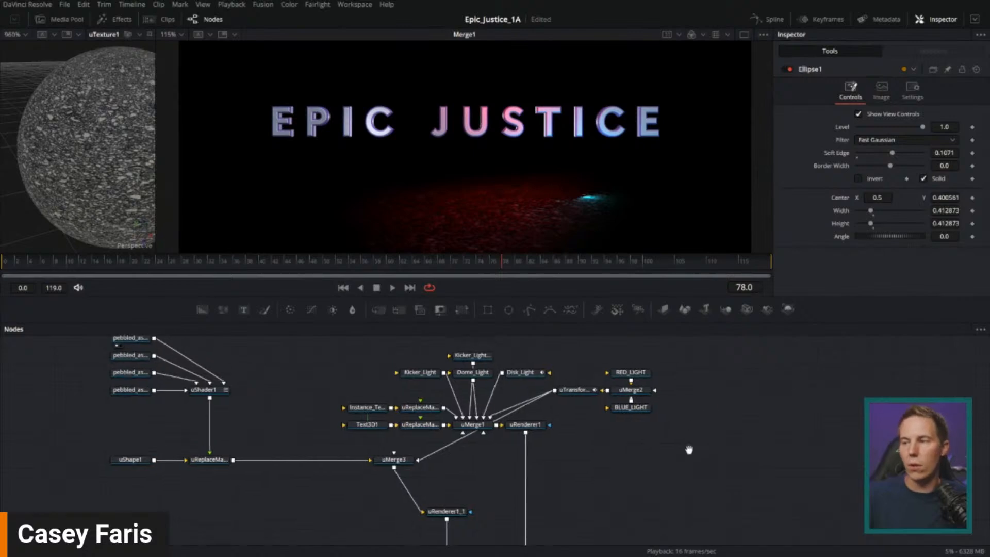
pyautogui.scroll(-3, 685, 408)
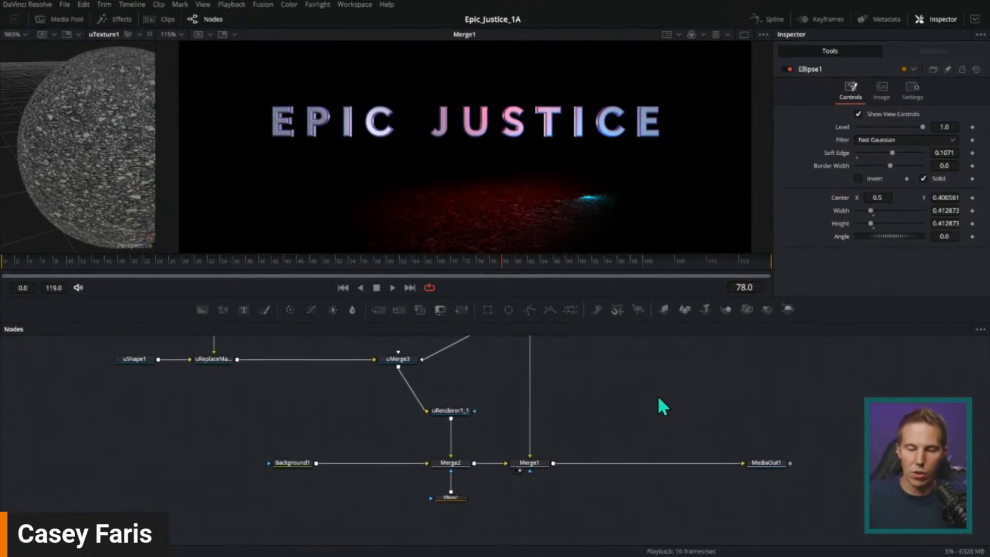
pyautogui.moveTo(621, 295); pyautogui.dragTo(499, 336)
pyautogui.click(343, 329)
pyautogui.click(393, 330)
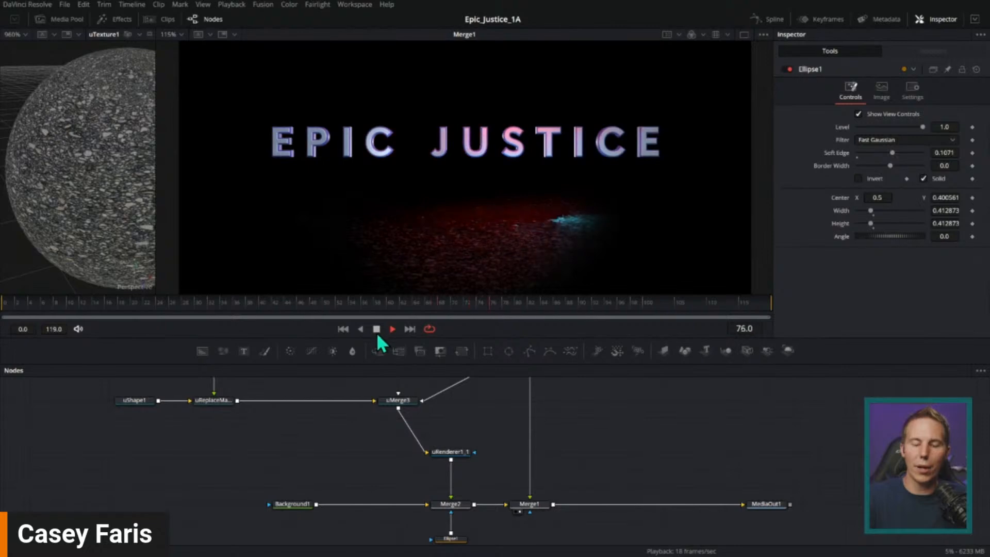
pyautogui.click(377, 329)
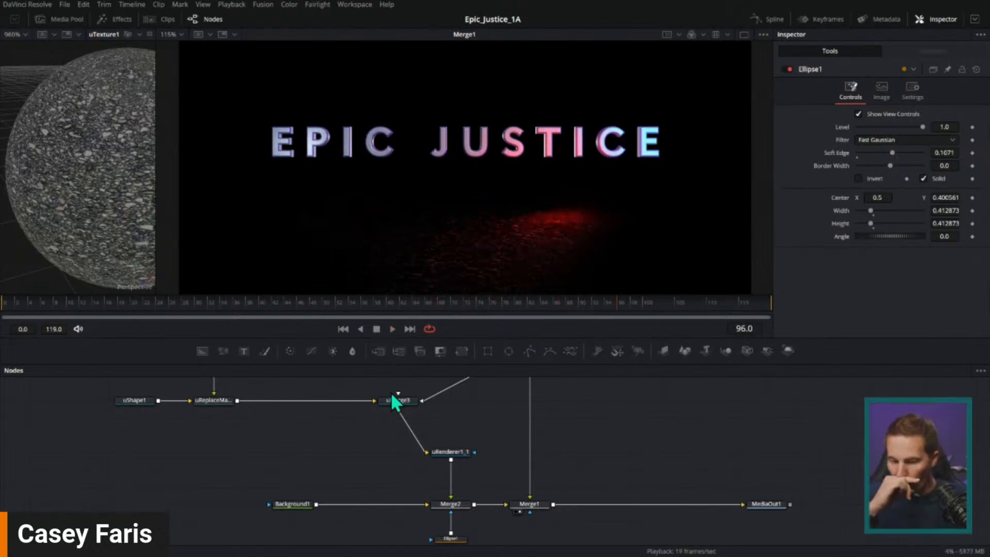
# Add a uCamera node in the empty area beside the title's renderer
pyautogui.scroll(1, 625, 402)
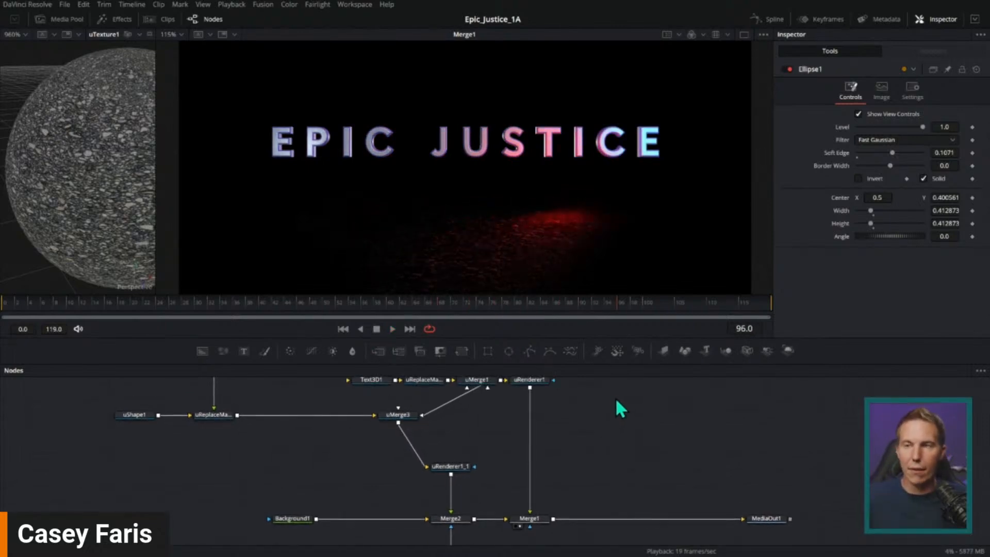
pyautogui.moveTo(591, 338); pyautogui.dragTo(591, 287)
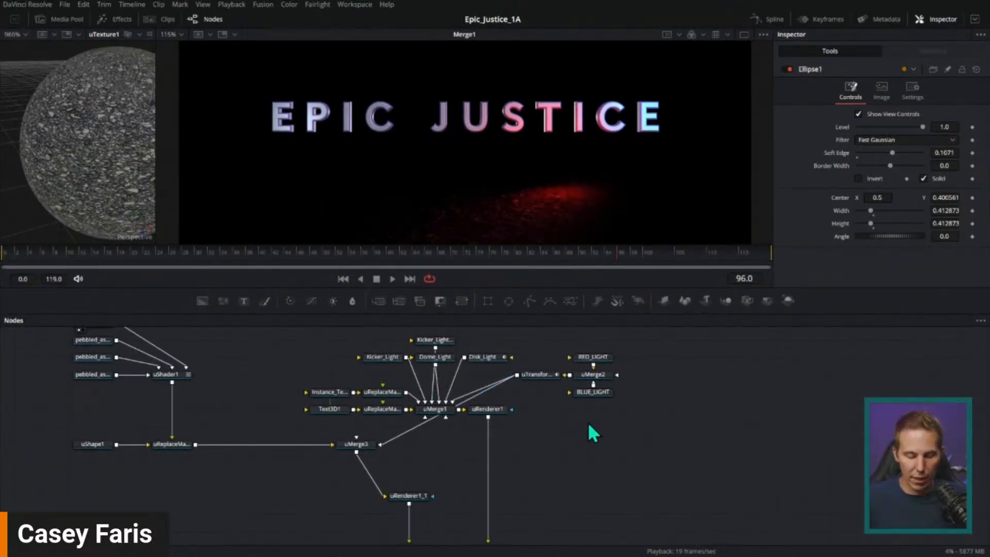
pyautogui.hotkey('shift', 'space')
pyautogui.write('came')
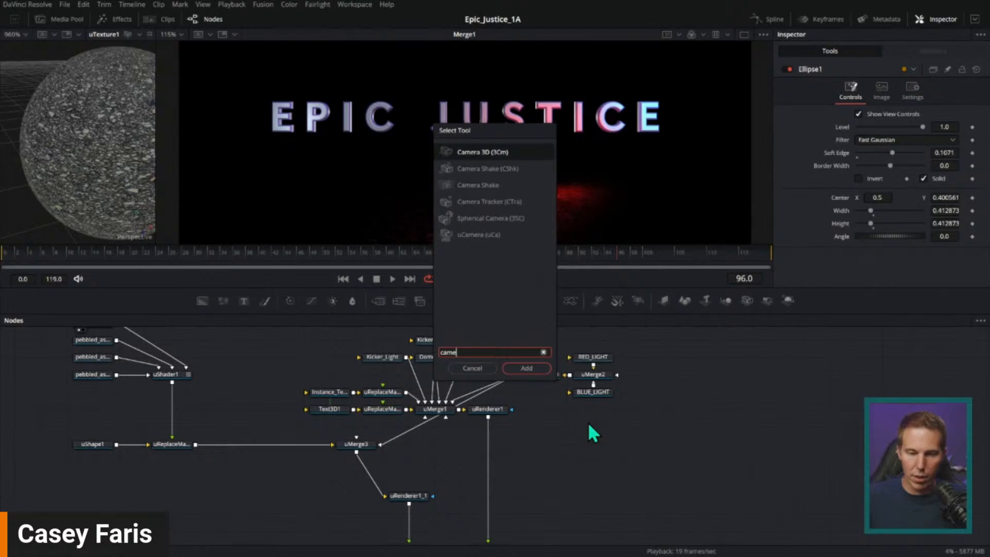
pyautogui.press('Down')
pyautogui.press('Up')
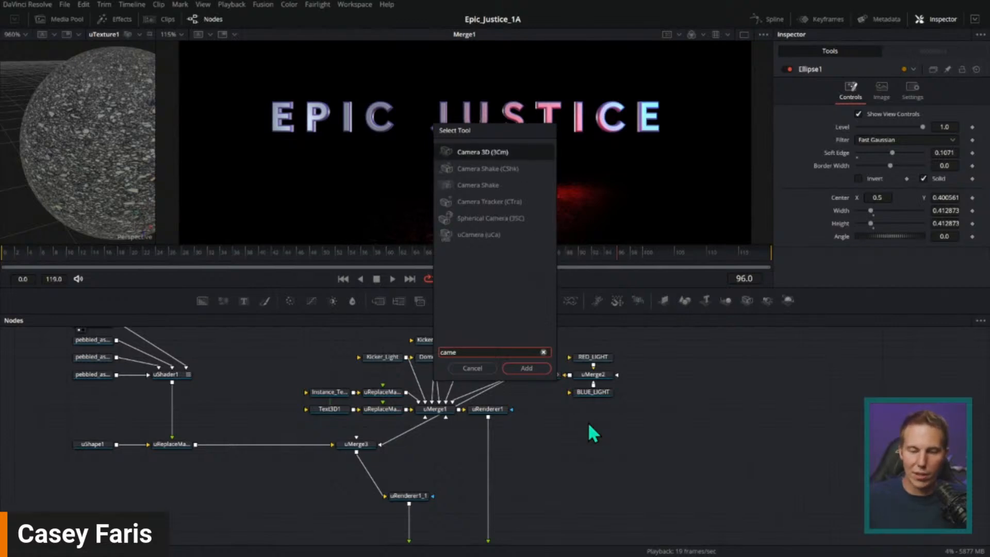
pyautogui.press('Down')
pyautogui.press('Up')
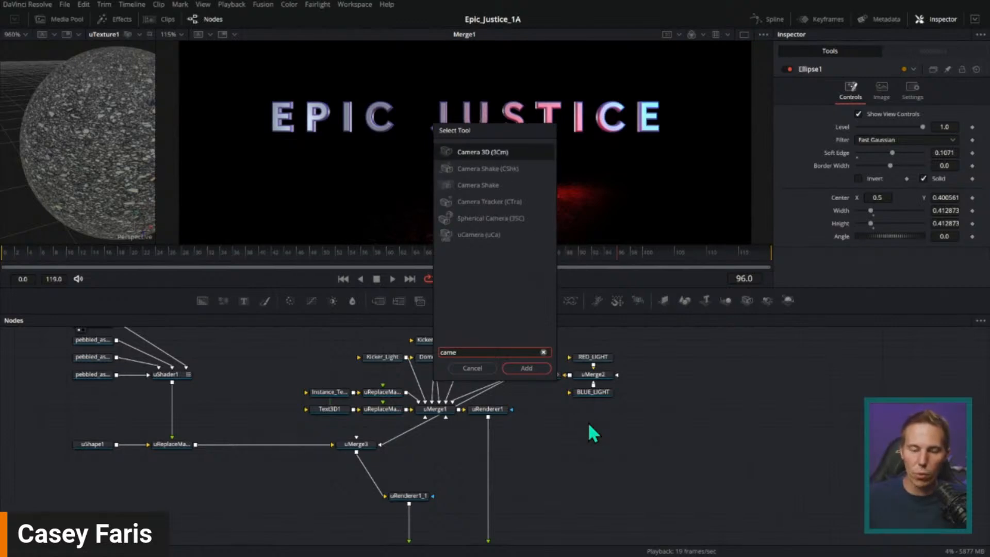
pyautogui.press('Down')
pyautogui.press('Down')
pyautogui.press('Down')
pyautogui.press('Down')
pyautogui.press('Down')
pyautogui.press('Return')
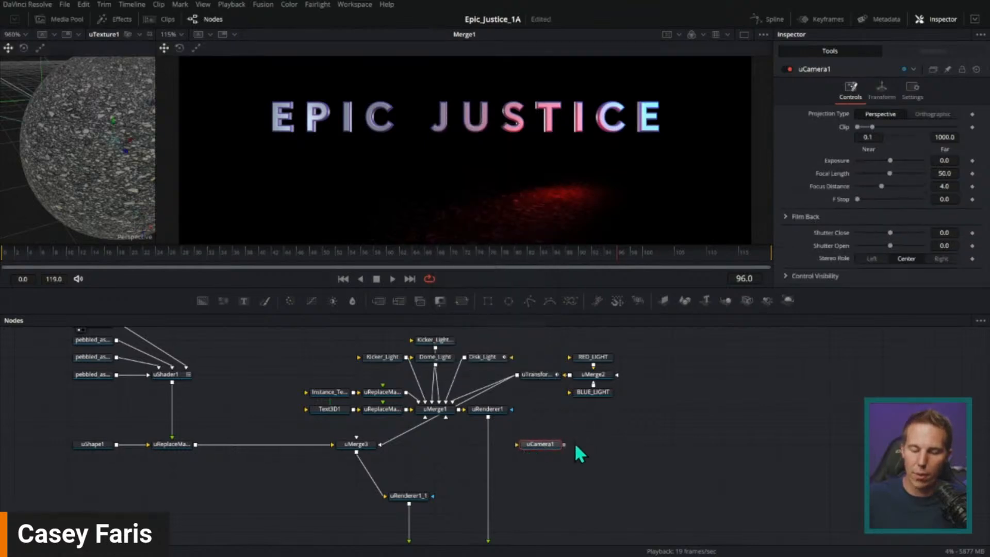
# Connect uCamera1 to both uMerge1 and uMerge3 so the title and floor share the camera
pyautogui.moveTo(563, 443); pyautogui.dragTo(446, 415)
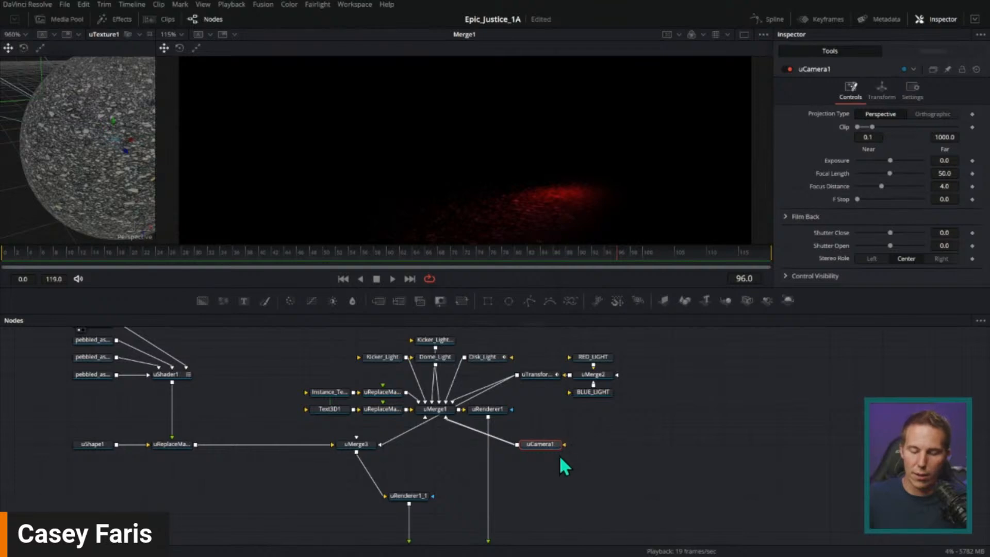
pyautogui.moveTo(551, 444); pyautogui.dragTo(369, 451)
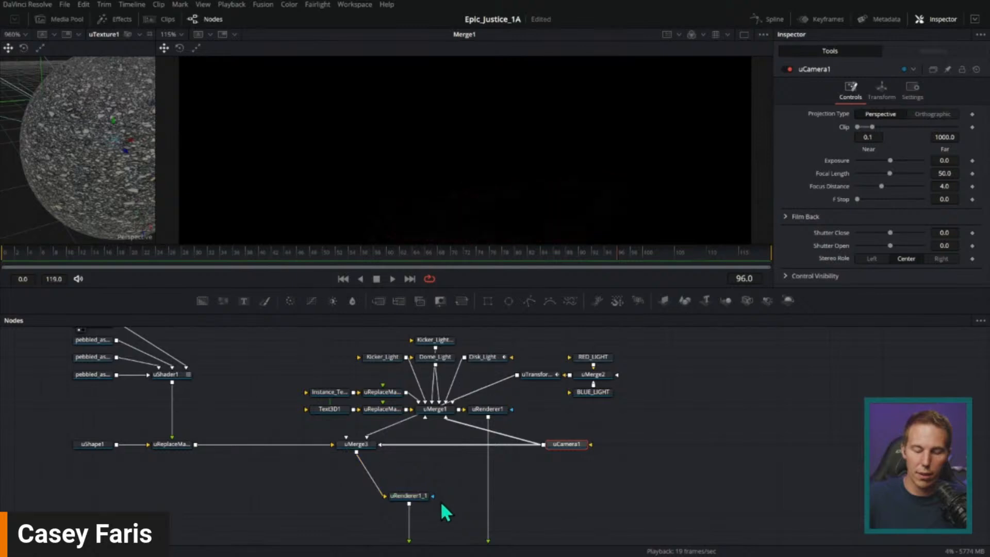
pyautogui.click(362, 445)
pyautogui.click(567, 443)
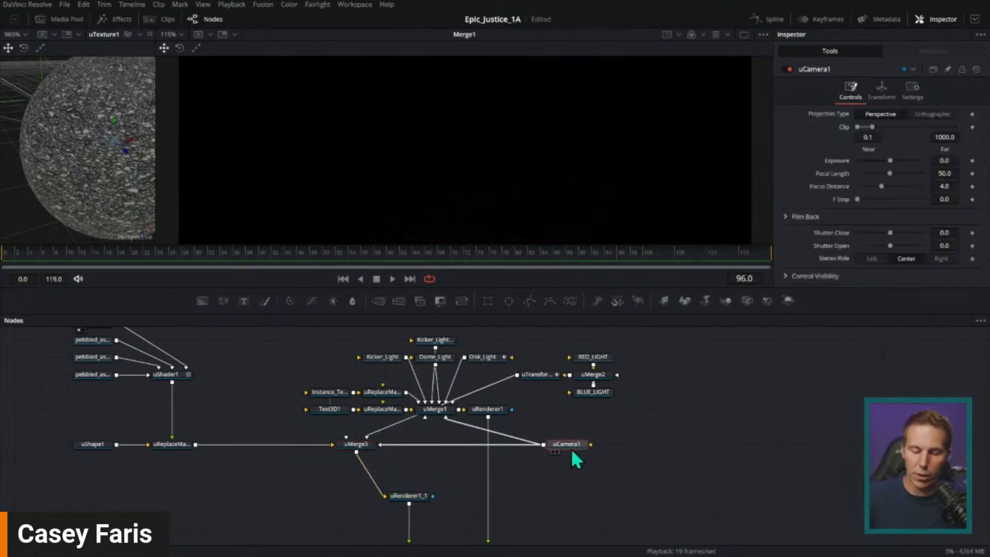
# Show uMerge1 in 3D, pull the camera back in front of the title, and shorten its focal length to about 14.16
pyautogui.moveTo(434, 409); pyautogui.dragTo(172, 166)
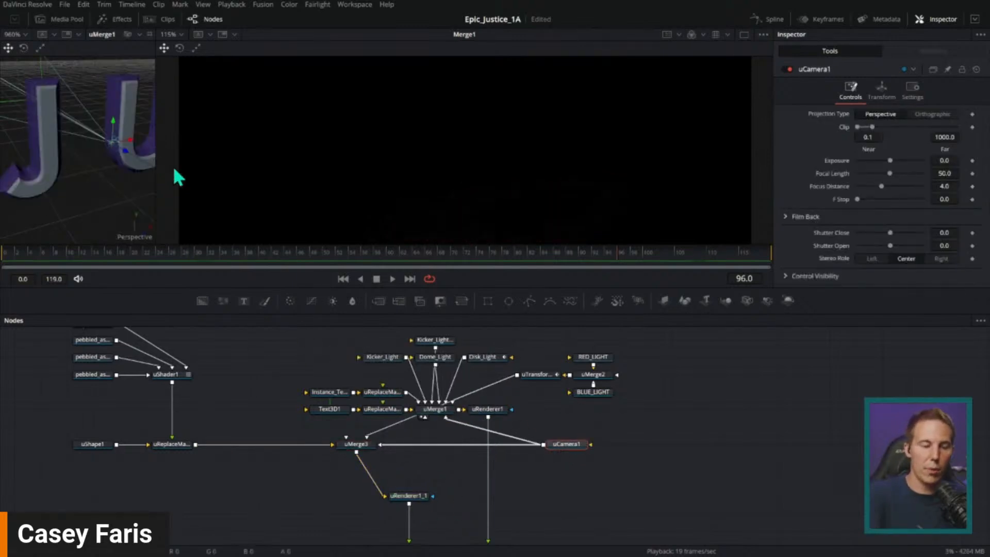
pyautogui.moveTo(484, 197); pyautogui.dragTo(417, 208)
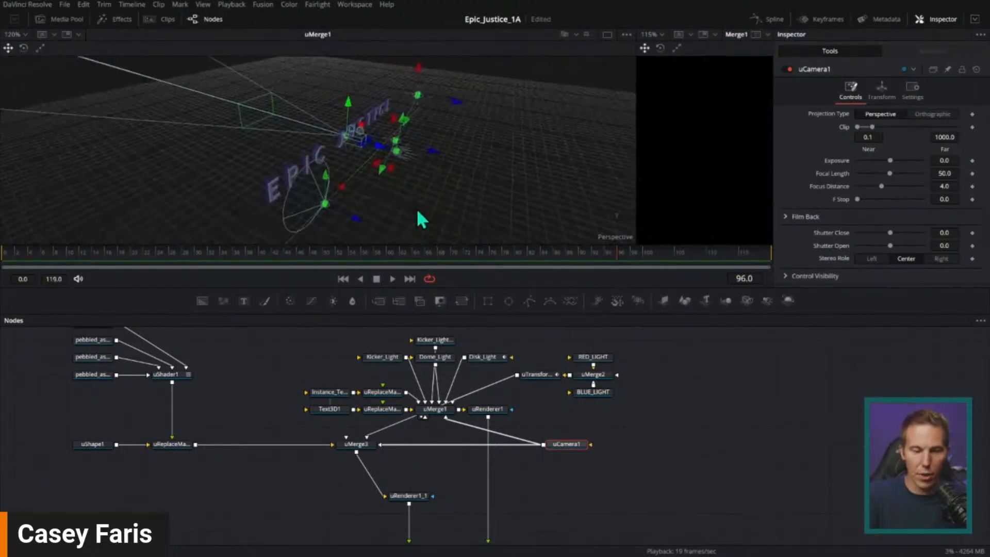
pyautogui.moveTo(380, 147); pyautogui.dragTo(593, 227)
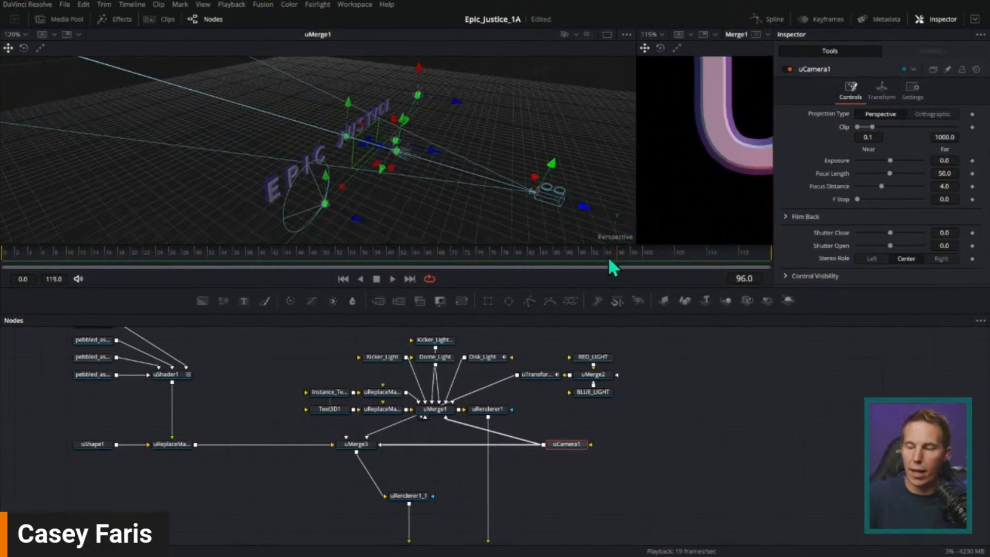
pyautogui.moveTo(887, 172); pyautogui.dragTo(859, 173)
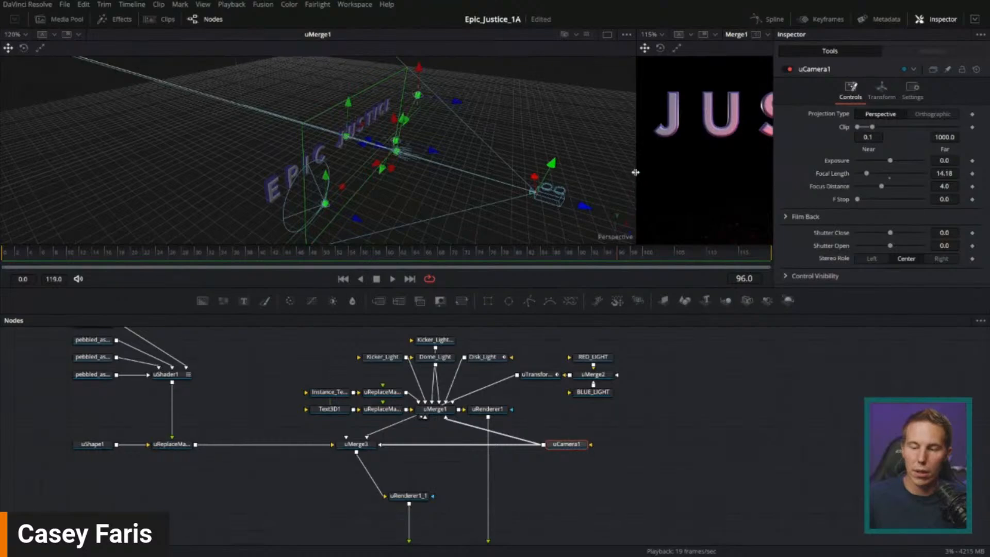
pyautogui.moveTo(635, 172); pyautogui.dragTo(316, 172)
pyautogui.hotkey('ctrl', 'f')
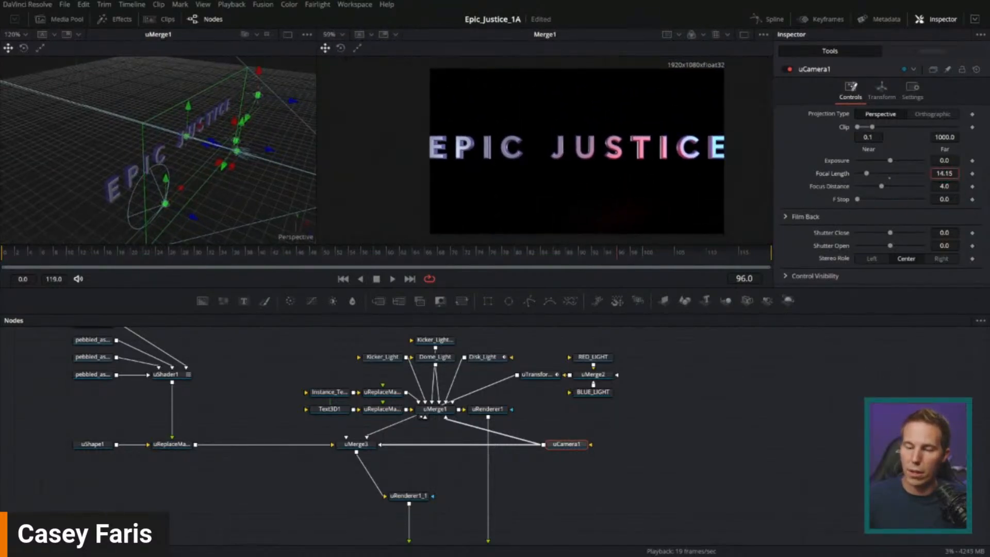
pyautogui.moveTo(297, 178); pyautogui.dragTo(134, 184)
pyautogui.moveTo(221, 191); pyautogui.dragTo(261, 210)
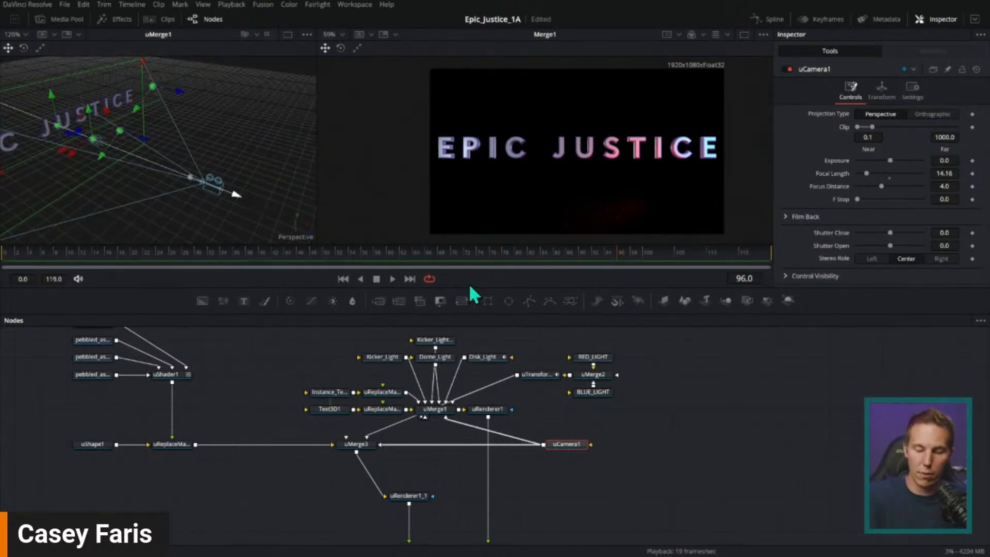
pyautogui.hotkey('alt', 'Tab')
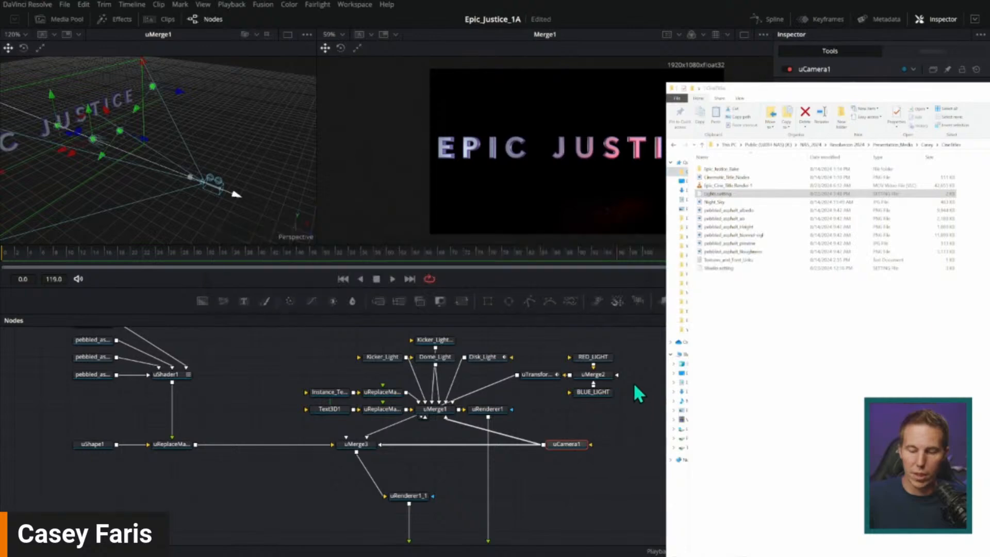
pyautogui.hotkey('alt', 'Tab')
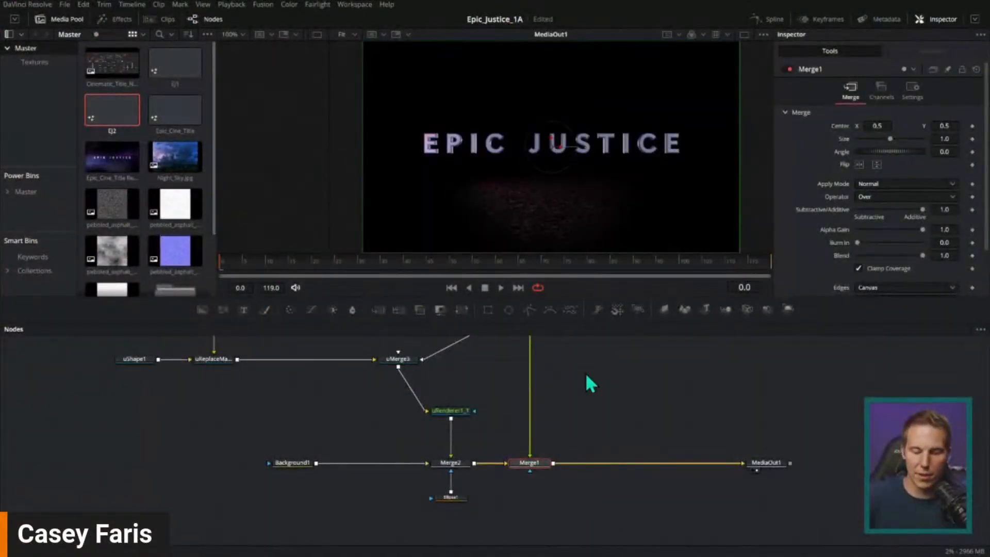
# Hide the media pool, add a uCamera node beside the title's renderer, and connect it to uMerge1
pyautogui.click(67, 19)
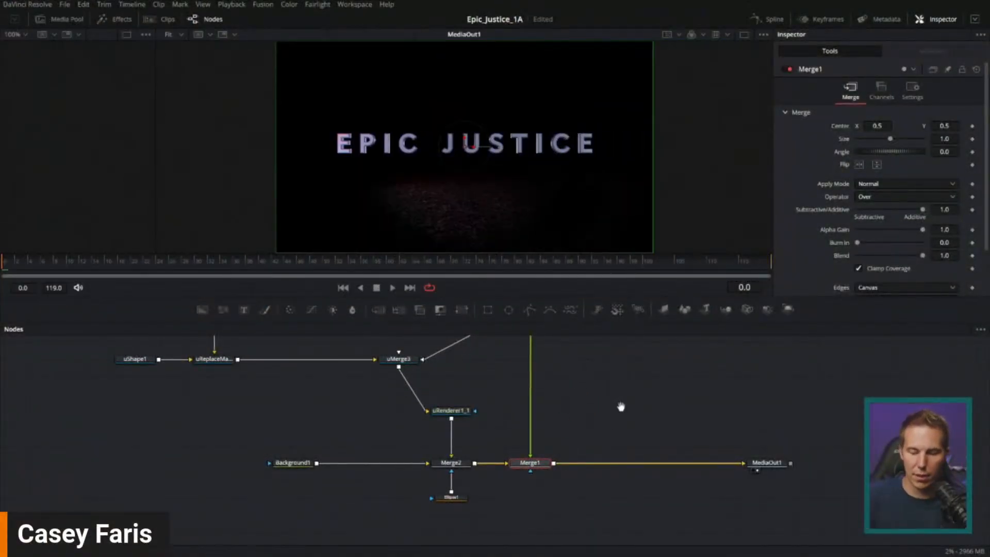
pyautogui.scroll(3, 608, 423)
pyautogui.moveTo(589, 434)
pyautogui.mouseDown()
pyautogui.moveTo(582, 475)
pyautogui.moveTo(631, 452)
pyautogui.moveTo(603, 447)
pyautogui.mouseUp()
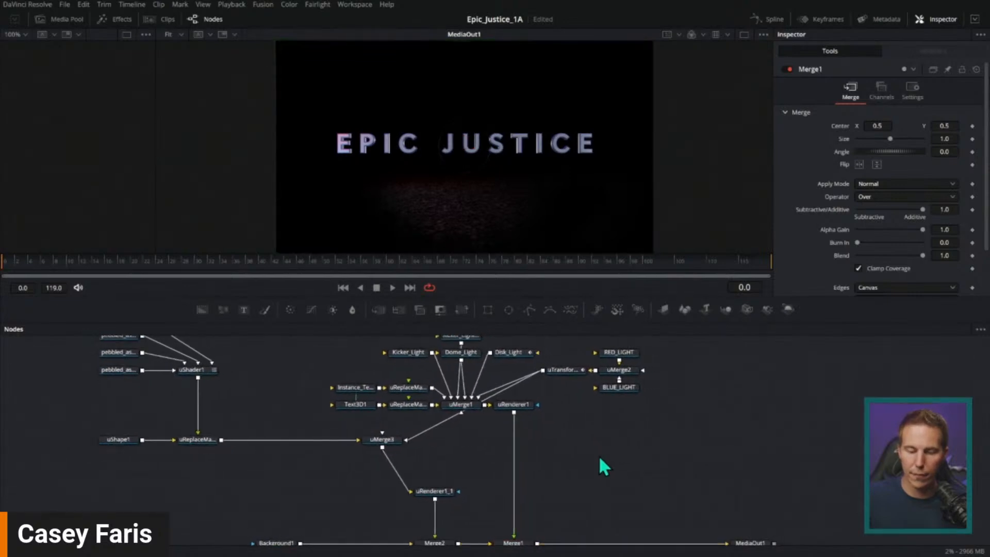
pyautogui.hotkey('shift', 'space')
pyautogui.write('uca')
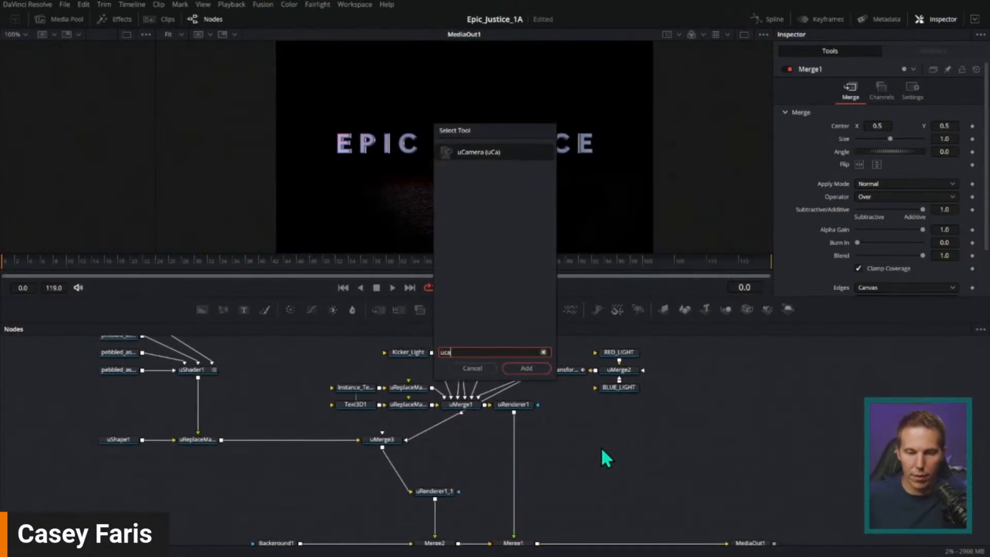
pyautogui.press('Return')
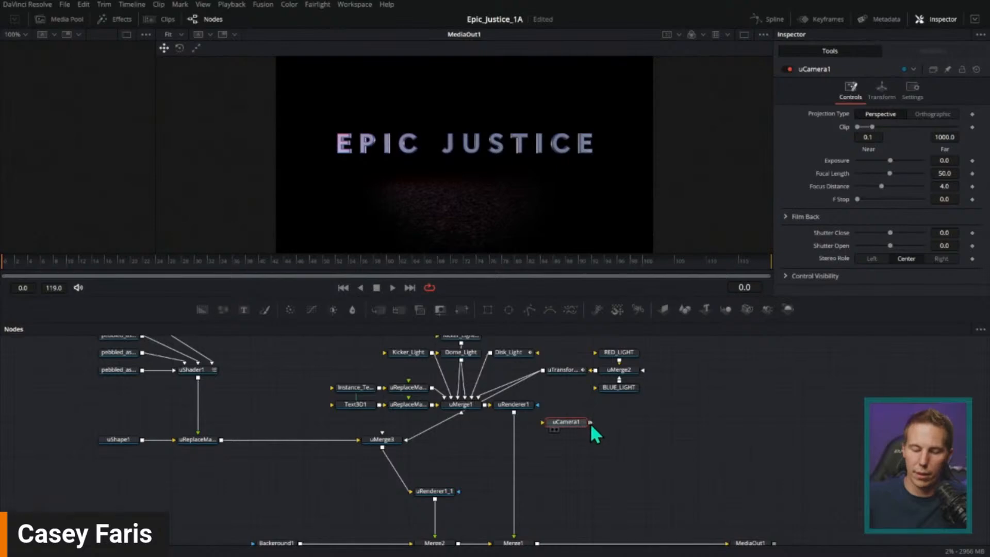
pyautogui.moveTo(589, 423); pyautogui.dragTo(477, 401)
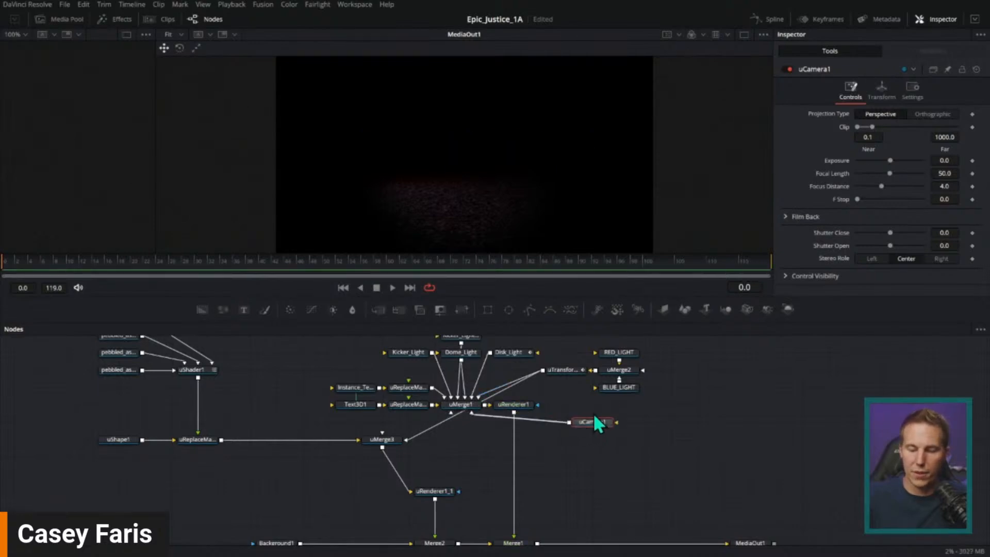
pyautogui.click(648, 361)
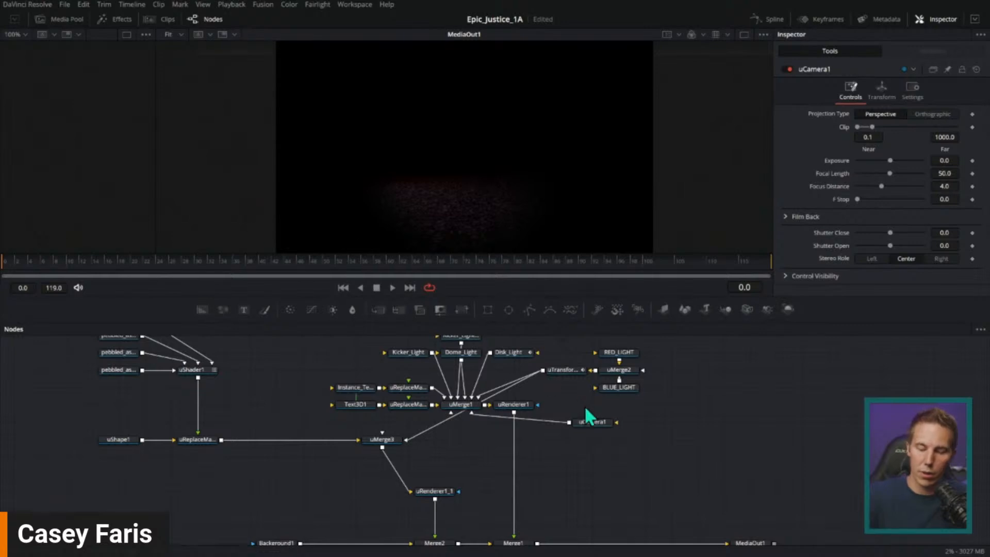
# Show uMerge1 in 3D, set the camera's focal length to 17.33, and pull it back to about 7.35 in Z
pyautogui.moveTo(464, 403); pyautogui.dragTo(601, 287)
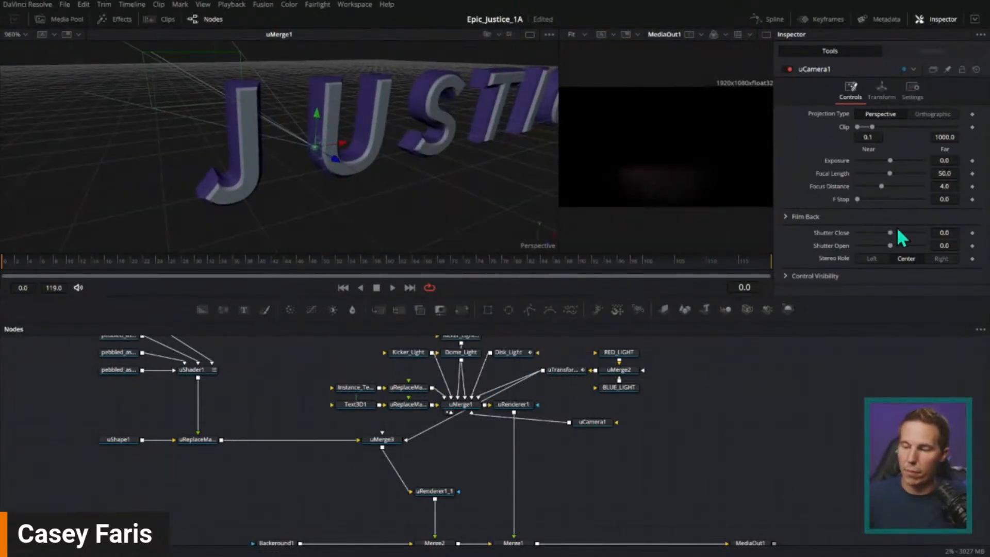
pyautogui.moveTo(887, 175); pyautogui.dragTo(868, 174)
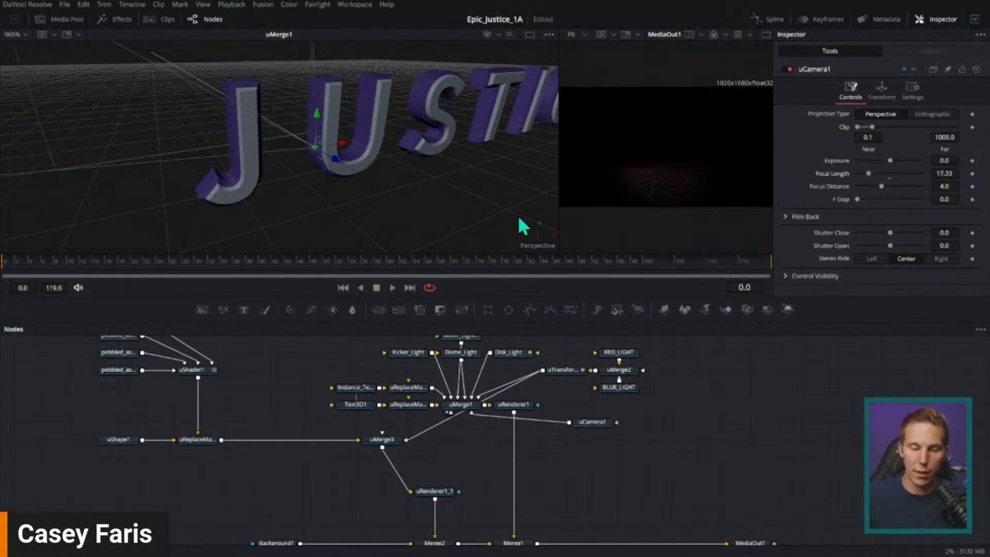
pyautogui.scroll(-5, 520, 225)
pyautogui.moveTo(304, 167); pyautogui.dragTo(440, 247)
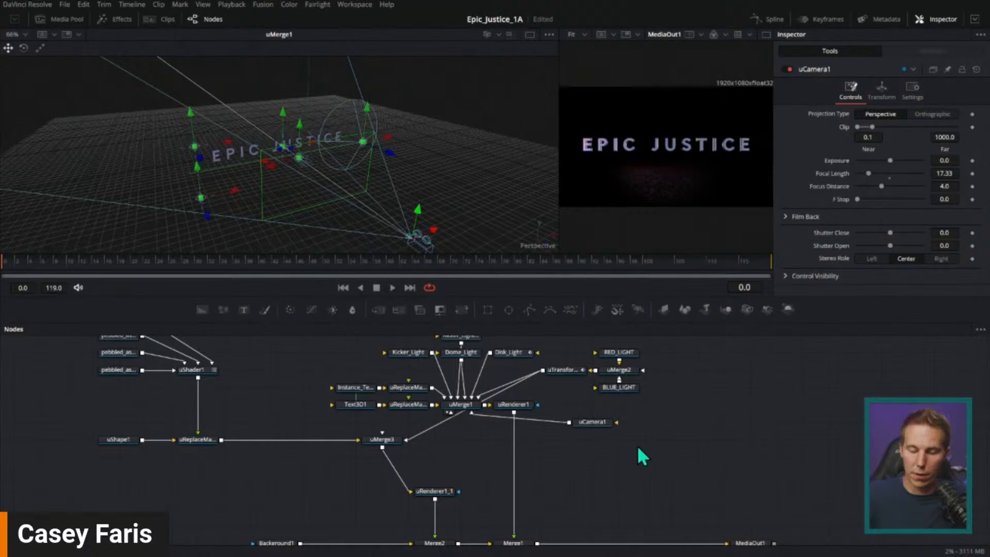
# Connect uCamera1 to uMerge3 as well, and scrub the composite in an enlarged viewer to check the shared framing
pyautogui.moveTo(421, 439); pyautogui.dragTo(407, 440)
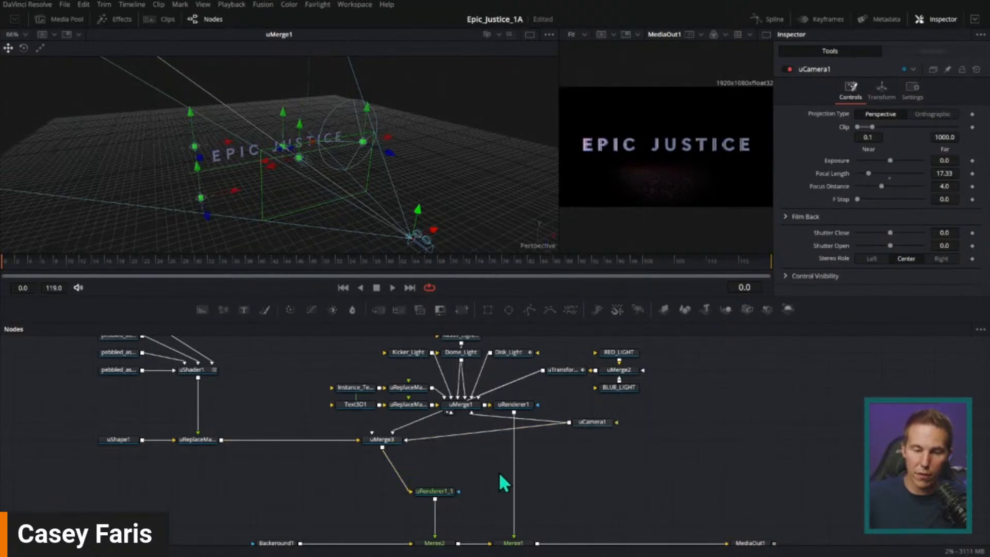
pyautogui.moveTo(558, 204); pyautogui.dragTo(317, 204)
pyautogui.scroll(-2, 697, 448)
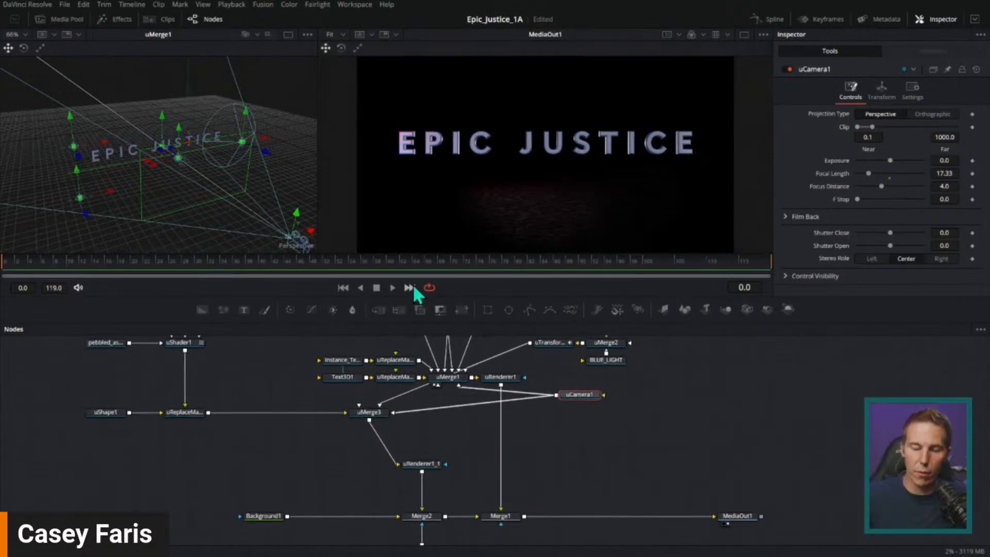
pyautogui.moveTo(206, 263); pyautogui.dragTo(2, 266)
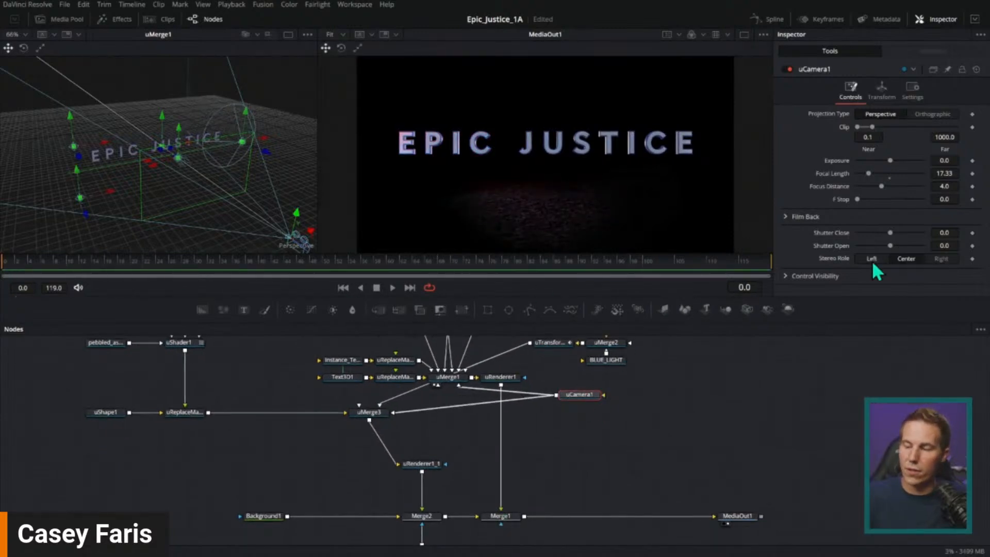
# Keyframe the camera's Z translation at frame 0 and set it to 8.51 at frame 119
pyautogui.click(882, 93)
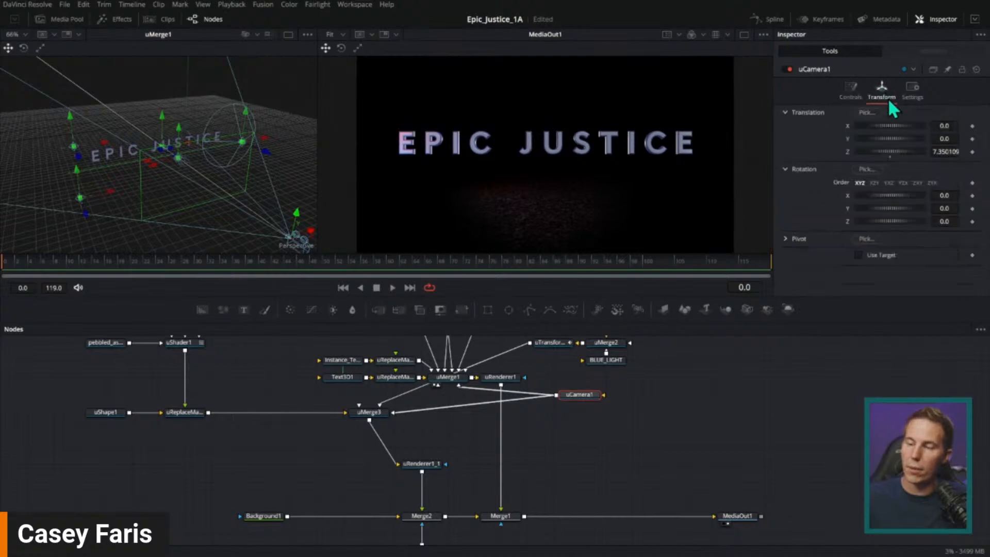
pyautogui.click(973, 152)
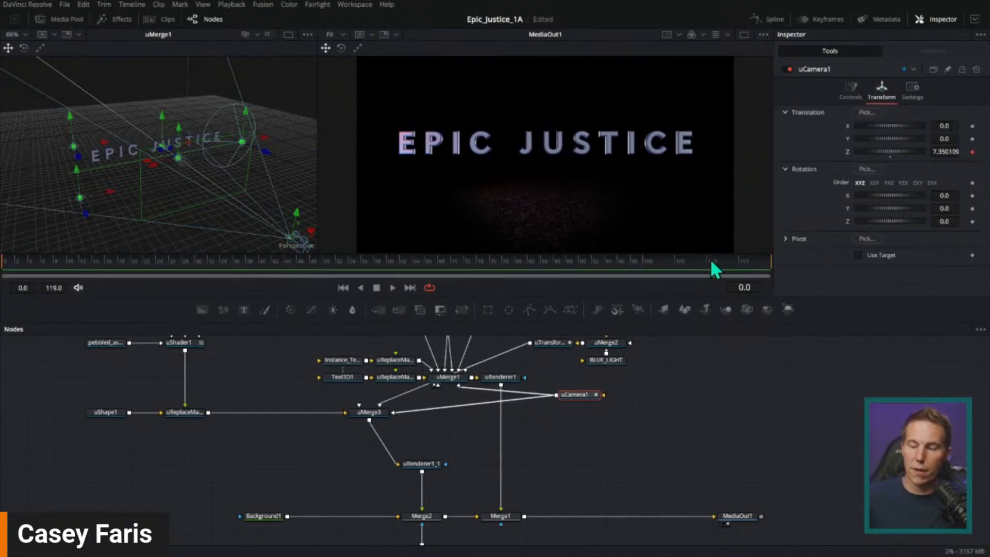
pyautogui.press('End')
pyautogui.moveTo(912, 153)
pyautogui.mouseDown()
pyautogui.moveTo(903, 151)
pyautogui.moveTo(915, 153)
pyautogui.mouseUp()
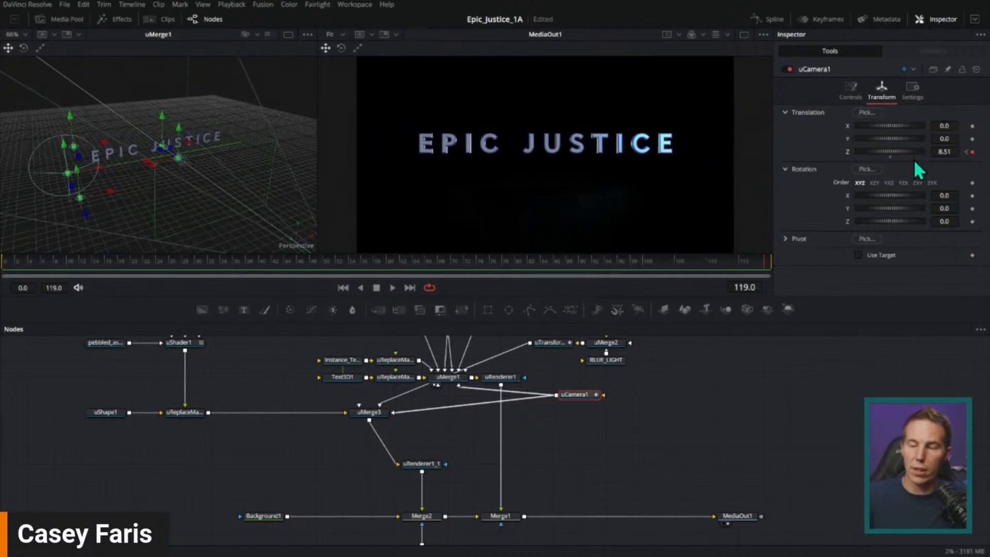
# Play the composite from the first frame to check the camera move, and bring the final merge nodes into view
pyautogui.moveTo(751, 264); pyautogui.dragTo(3, 273)
pyautogui.click(392, 288)
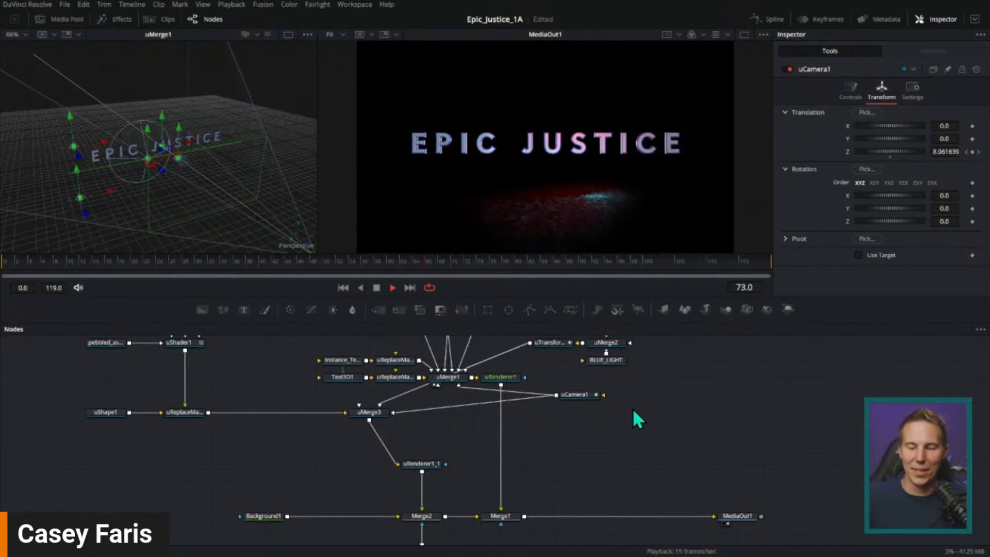
pyautogui.click(376, 287)
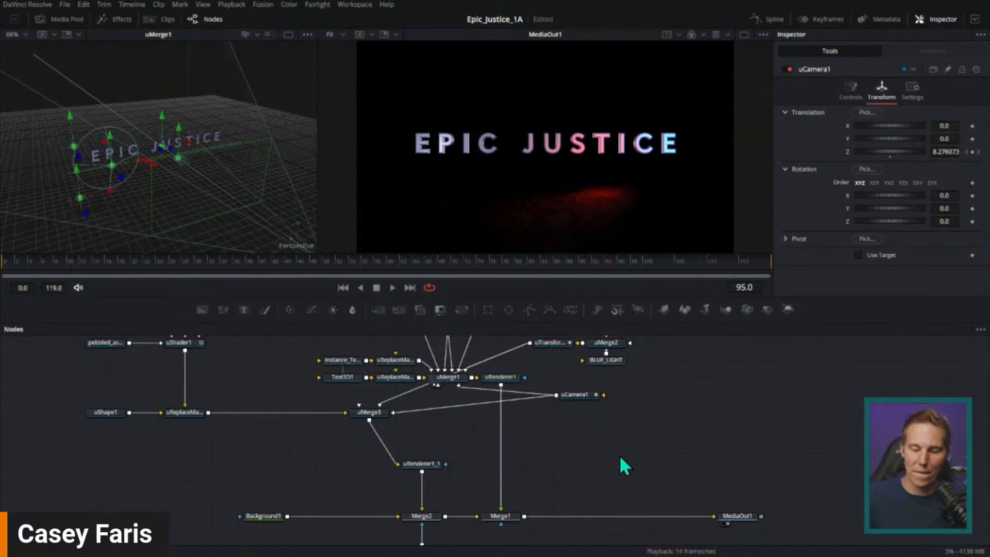
pyautogui.scroll(-5, 620, 459)
pyautogui.hscroll(-4, 621, 458)
pyautogui.scroll(2, 649, 384)
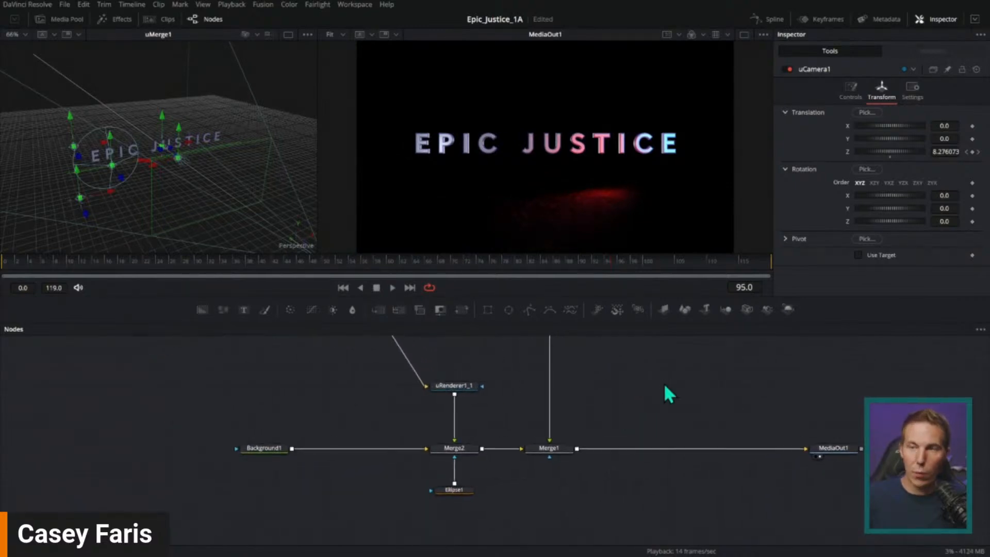
# Move uRenderer1 and Merge1 farther along the node graph, and place uCamera1 beside uMerge3
pyautogui.hscroll(-2, 672, 387)
pyautogui.hscroll(-1, 613, 397)
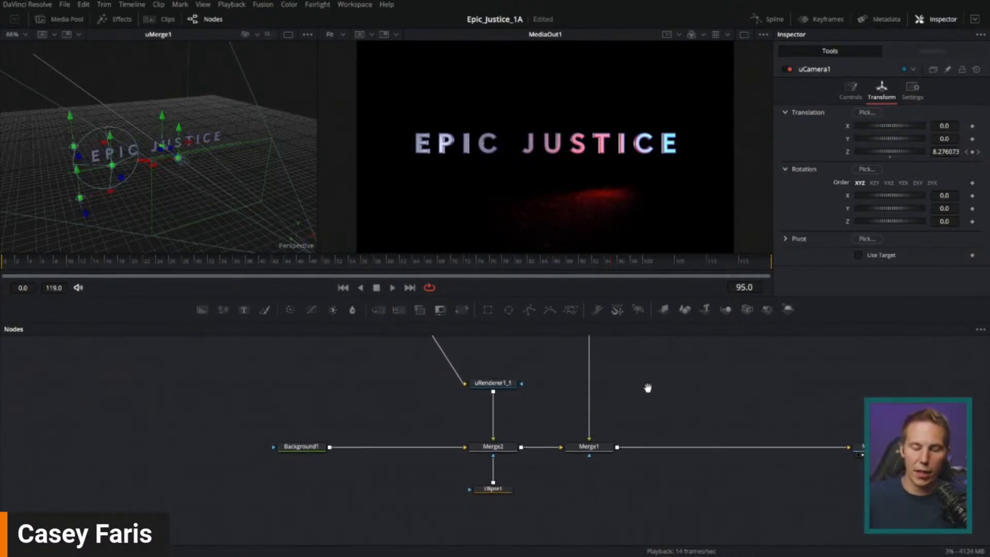
pyautogui.scroll(3, 634, 426)
pyautogui.scroll(-2, 643, 446)
pyautogui.scroll(-1, 638, 419)
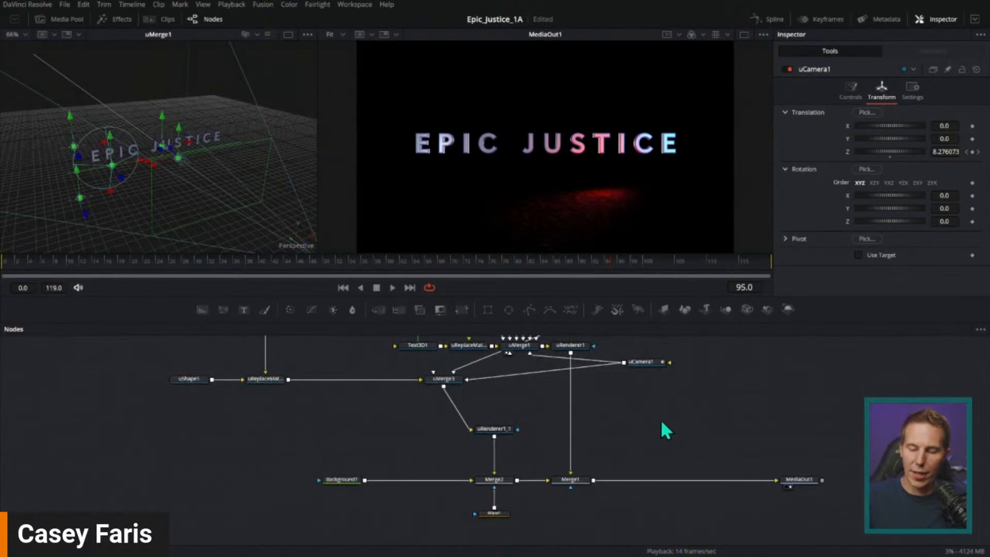
pyautogui.moveTo(619, 340); pyautogui.dragTo(651, 475)
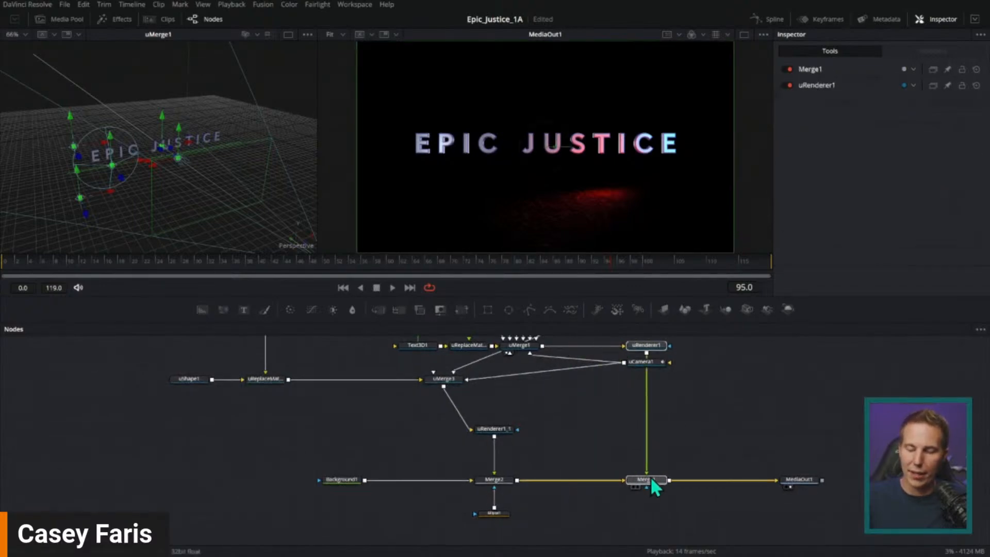
pyautogui.click(651, 475)
pyautogui.moveTo(660, 362); pyautogui.dragTo(557, 379)
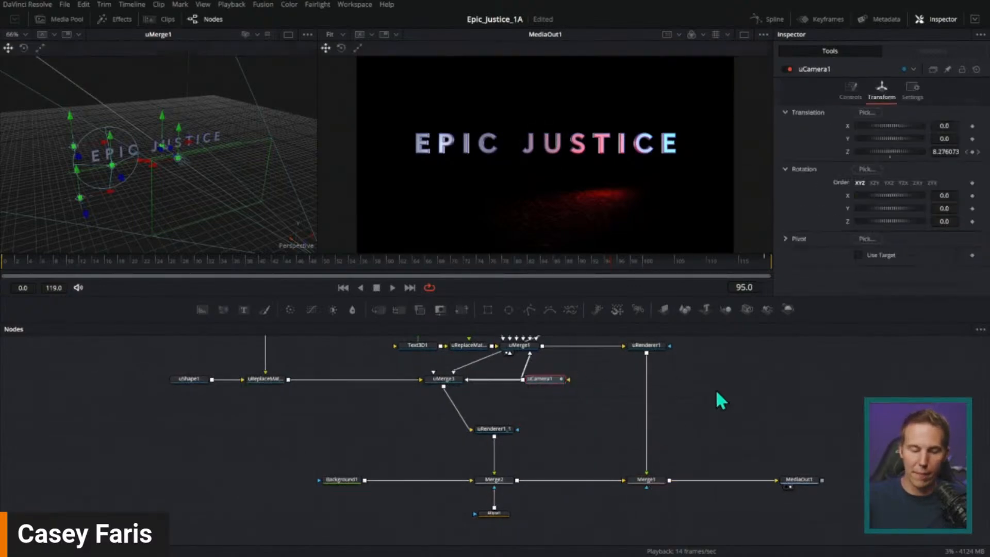
# Add a Fast Noise node and merge it over the composite between Merge2 and Merge1
pyautogui.hscroll(1, 656, 425)
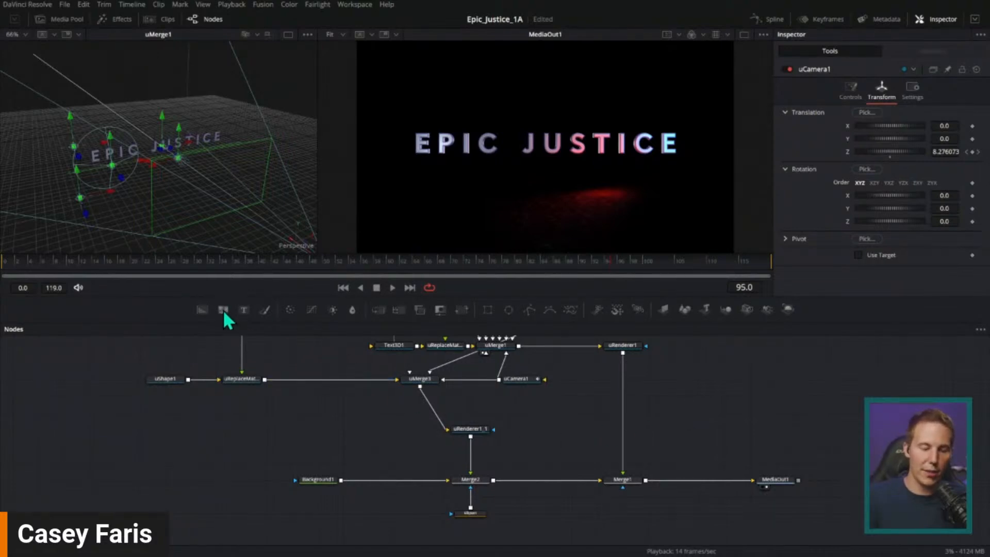
pyautogui.moveTo(223, 310); pyautogui.dragTo(559, 430)
pyautogui.moveTo(569, 430); pyautogui.dragTo(497, 480)
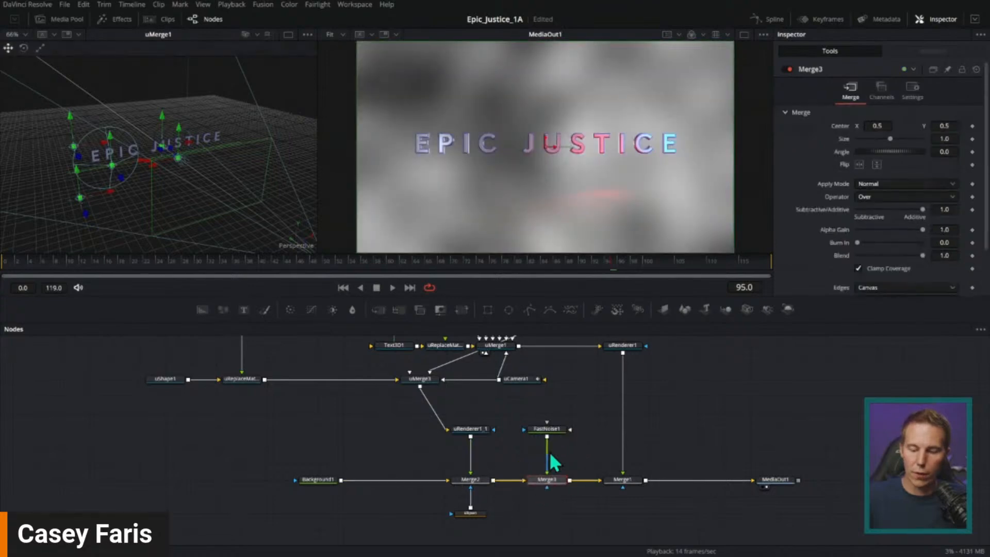
# Set FastNoise1's Detail to 8.43 and Seethe Rate to 0.031, and play the composite to check the fog motion
pyautogui.click(554, 430)
pyautogui.moveTo(871, 168); pyautogui.dragTo(901, 170)
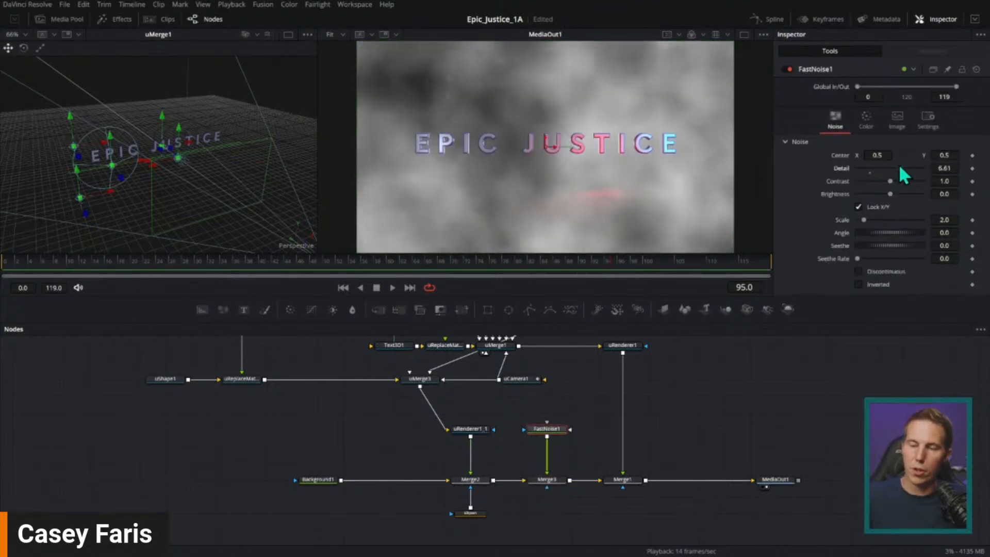
pyautogui.moveTo(857, 259); pyautogui.dragTo(860, 260)
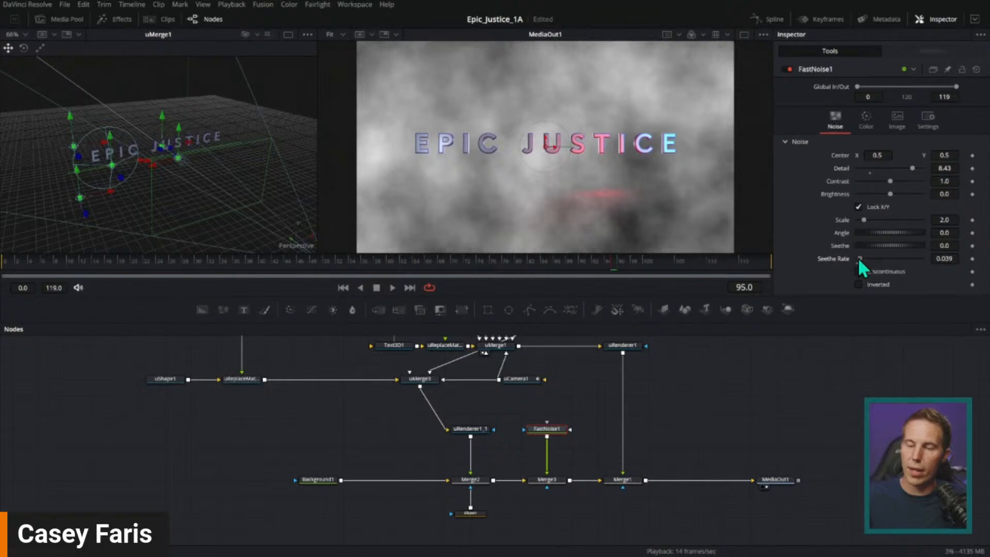
pyautogui.click(391, 289)
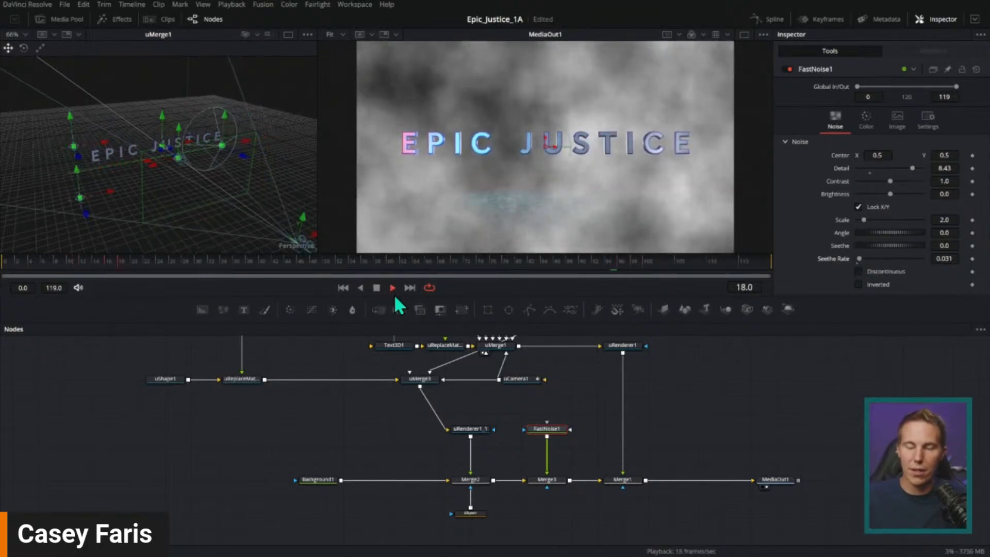
pyautogui.click(377, 288)
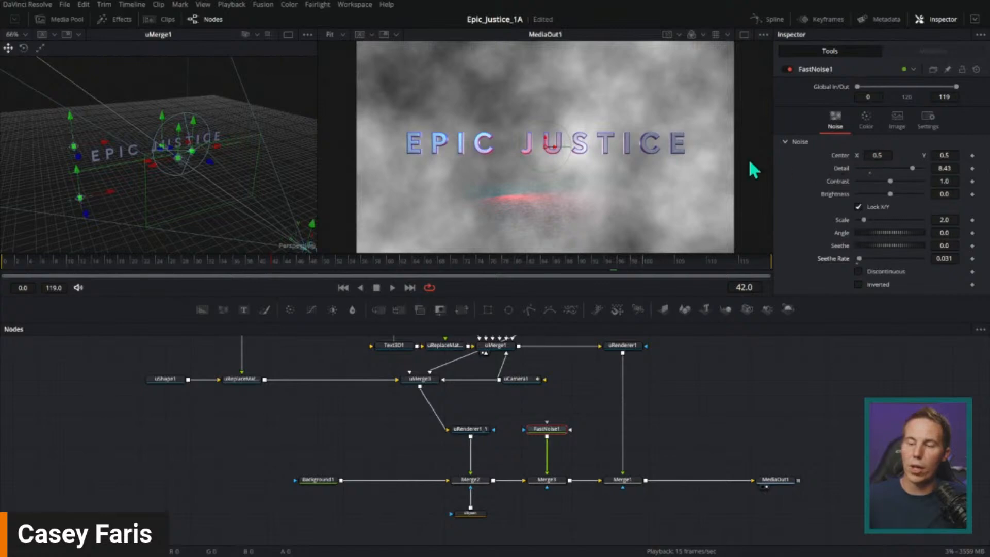
# Drive FastNoise1's Center X with the expression time/500, and play from the first frame to check the drifting fog
pyautogui.moveTo(546, 148)
pyautogui.mouseDown()
pyautogui.moveTo(533, 149)
pyautogui.moveTo(562, 148)
pyautogui.moveTo(530, 148)
pyautogui.mouseUp()
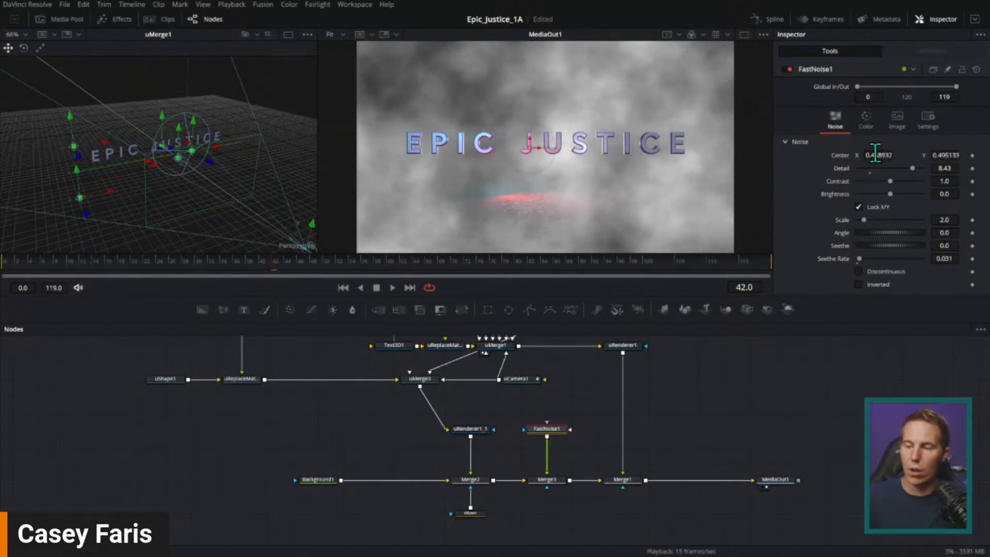
pyautogui.doubleClick(846, 156)
pyautogui.click(877, 155)
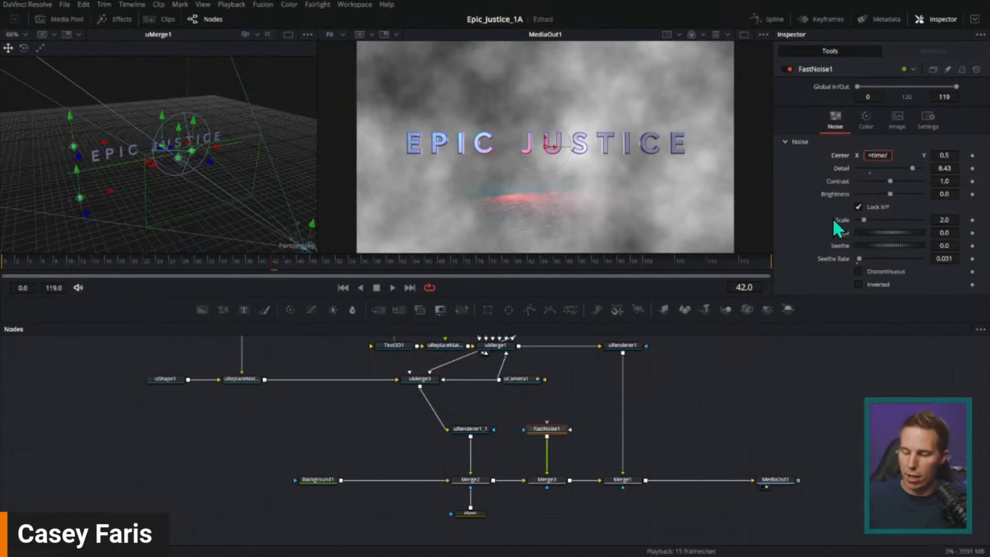
pyautogui.write('=time/500')
pyautogui.press('Tab')
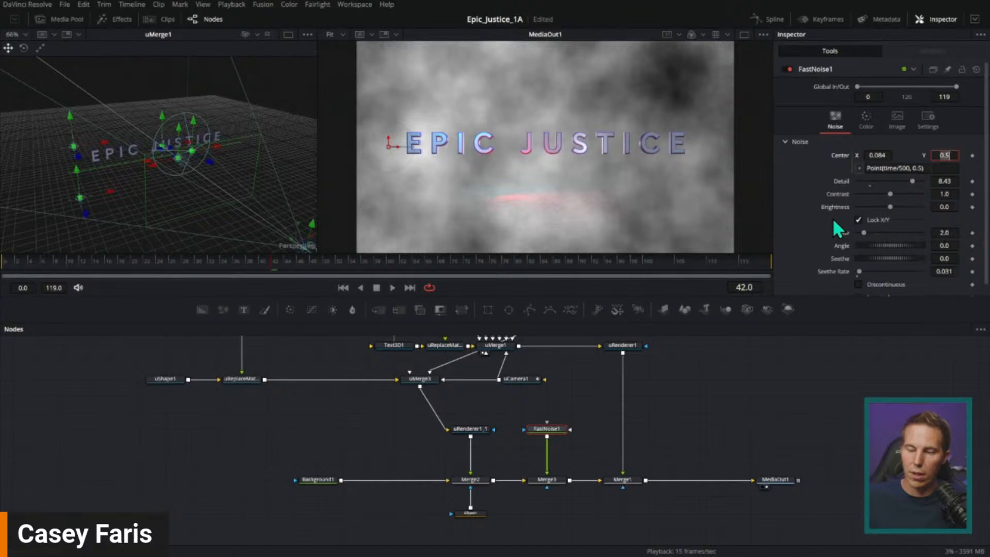
pyautogui.click(343, 287)
pyautogui.click(392, 287)
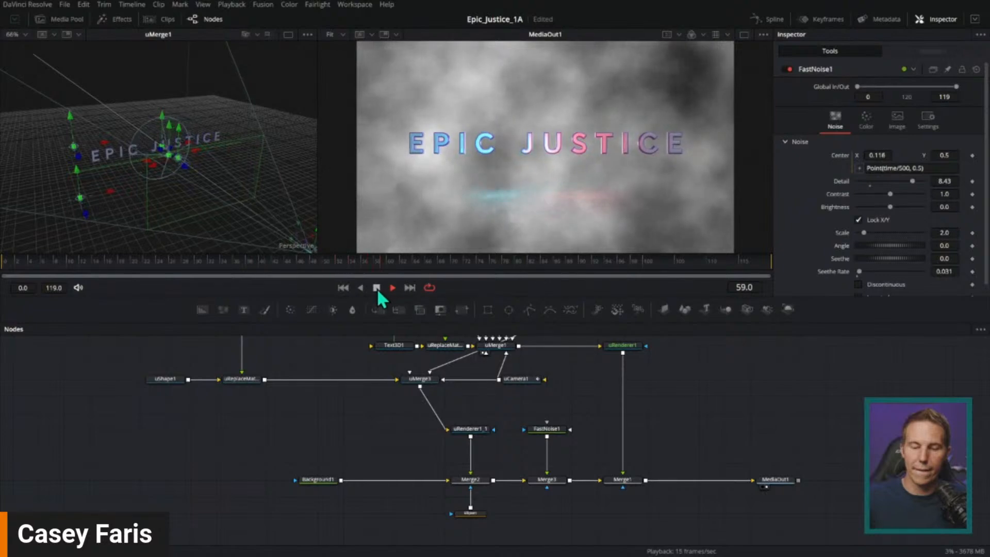
pyautogui.press('space')
# Mask Merge3 with a rectangle about 0.96 wide and 0.19 high around the title, with a soft edge of 0.1622
pyautogui.moveTo(712, 433); pyautogui.dragTo(634, 381)
pyautogui.moveTo(487, 310); pyautogui.dragTo(515, 446)
pyautogui.moveTo(641, 160); pyautogui.dragTo(688, 160)
pyautogui.moveTo(862, 151); pyautogui.dragTo(899, 151)
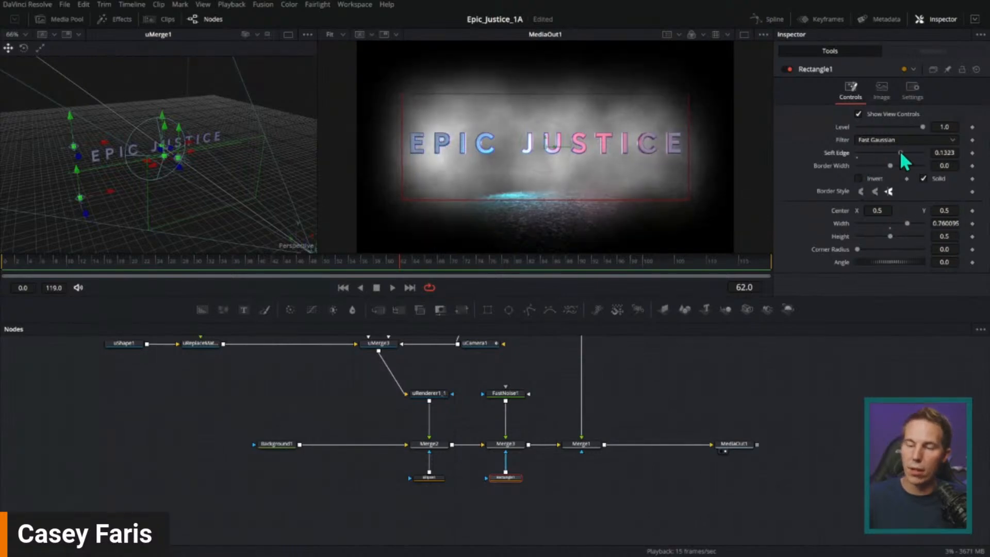
pyautogui.moveTo(610, 95); pyautogui.dragTo(610, 132)
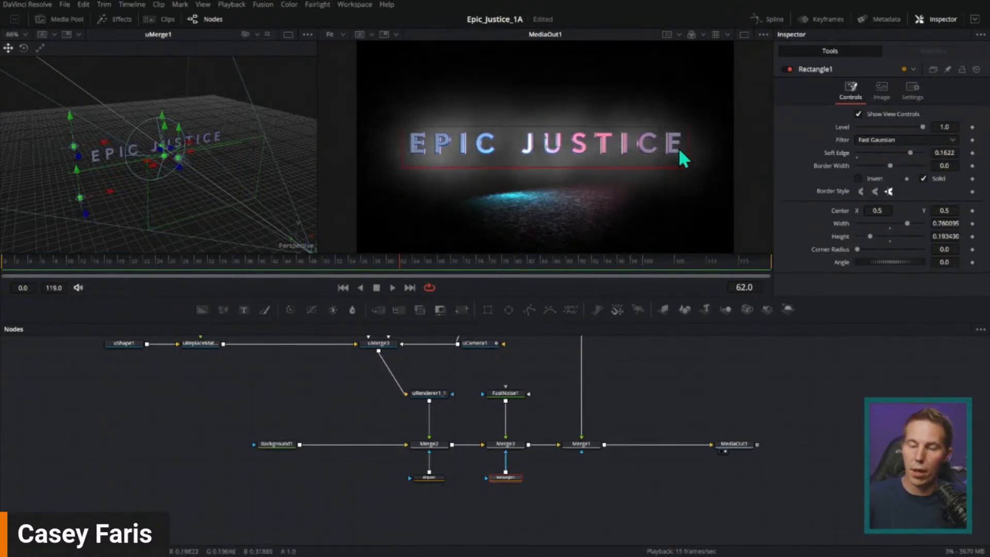
pyautogui.moveTo(678, 155)
pyautogui.mouseDown()
pyautogui.moveTo(689, 155)
pyautogui.moveTo(685, 172)
pyautogui.mouseUp()
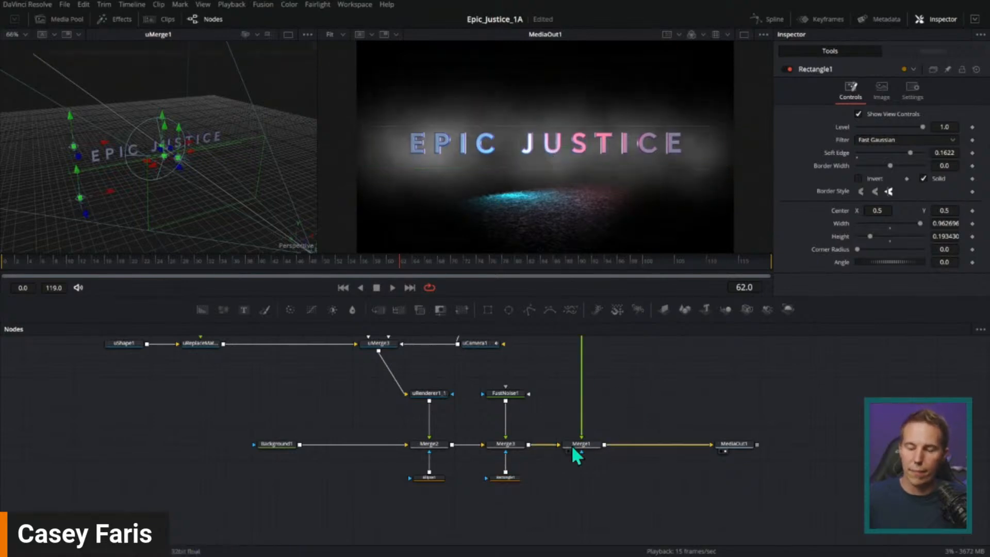
# Duplicate Merge3, FastNoise1 and Rectangle1, and insert the copies between Merge1 and MediaOut1, moving MediaOut1 to make room
pyautogui.moveTo(534, 369); pyautogui.dragTo(498, 490)
pyautogui.moveTo(705, 400); pyautogui.dragTo(623, 396)
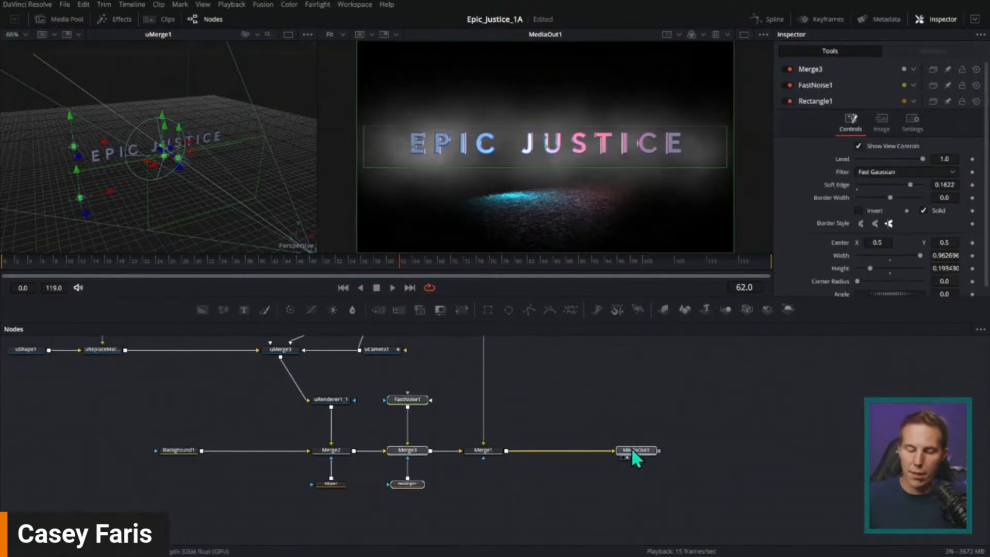
pyautogui.moveTo(636, 450); pyautogui.dragTo(686, 451)
pyautogui.moveTo(418, 384); pyautogui.dragTo(448, 490)
pyautogui.hotkey('ctrl', 'c')
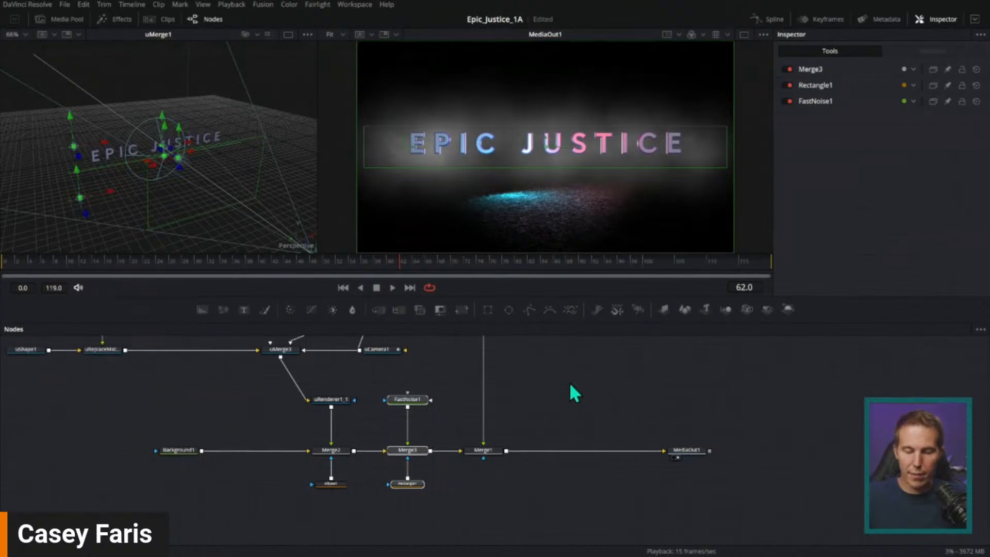
pyautogui.hotkey('ctrl', 'v')
pyautogui.moveTo(565, 431); pyautogui.dragTo(590, 449)
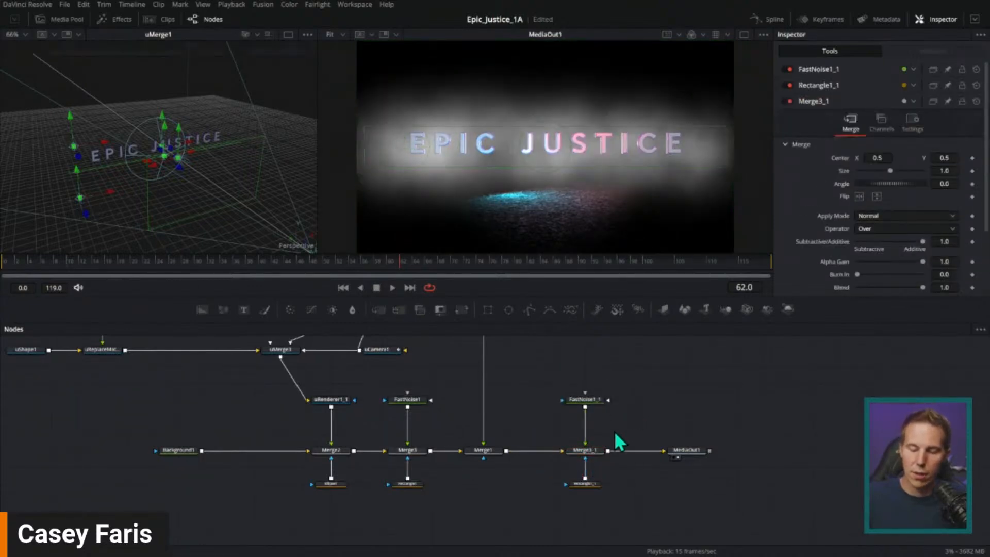
# Lower the duplicated rectangle mask towards the floor, to a center of about X 0.497, Y 0.322
pyautogui.click(588, 401)
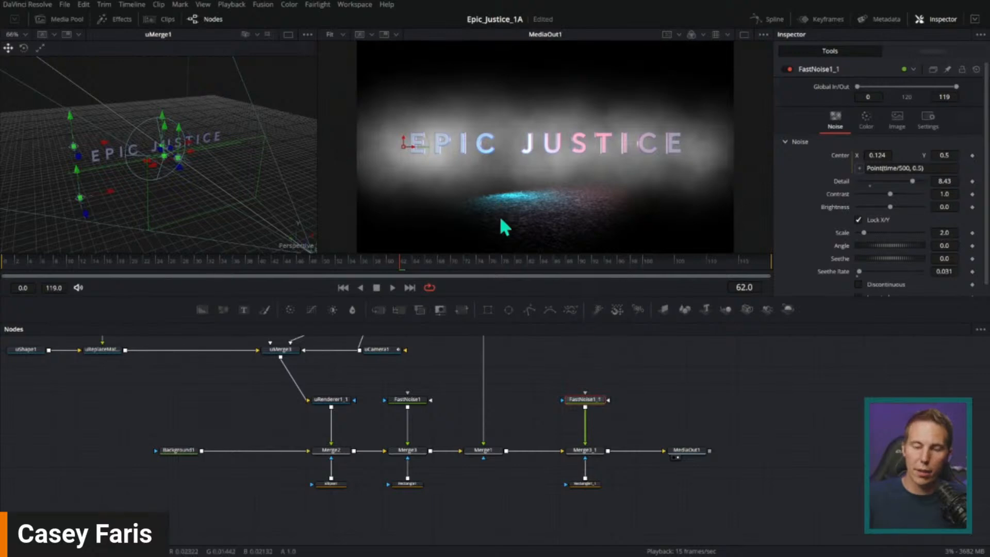
pyautogui.click(593, 483)
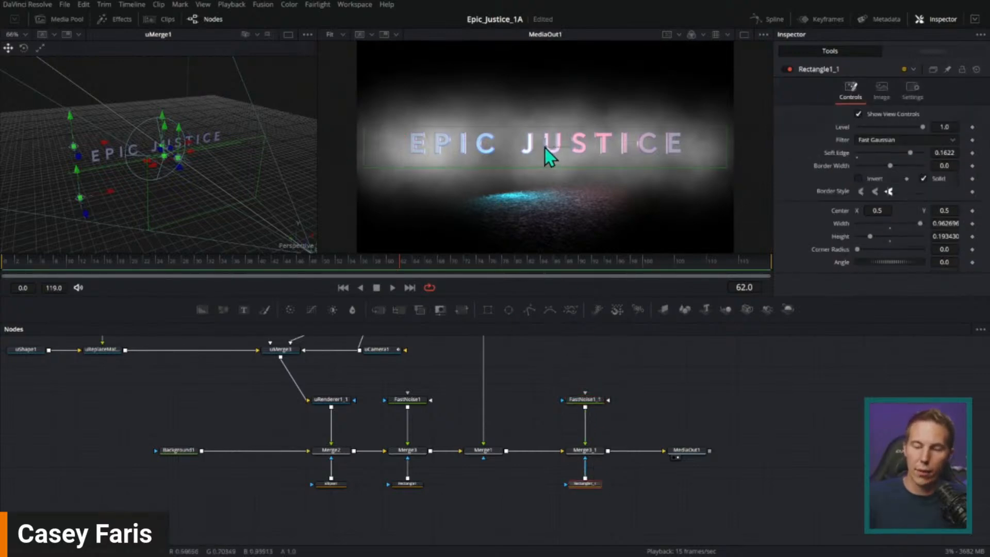
pyautogui.moveTo(546, 147); pyautogui.dragTo(544, 184)
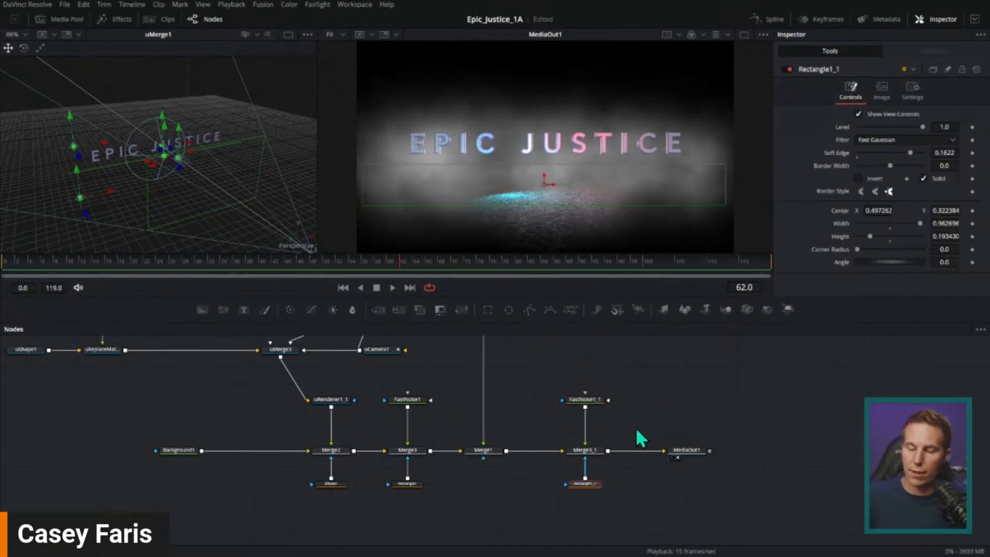
# Set FastNoise1_1's Seethe to 0.268 to vary the front fog, and play the composite to check both layers
pyautogui.click(595, 400)
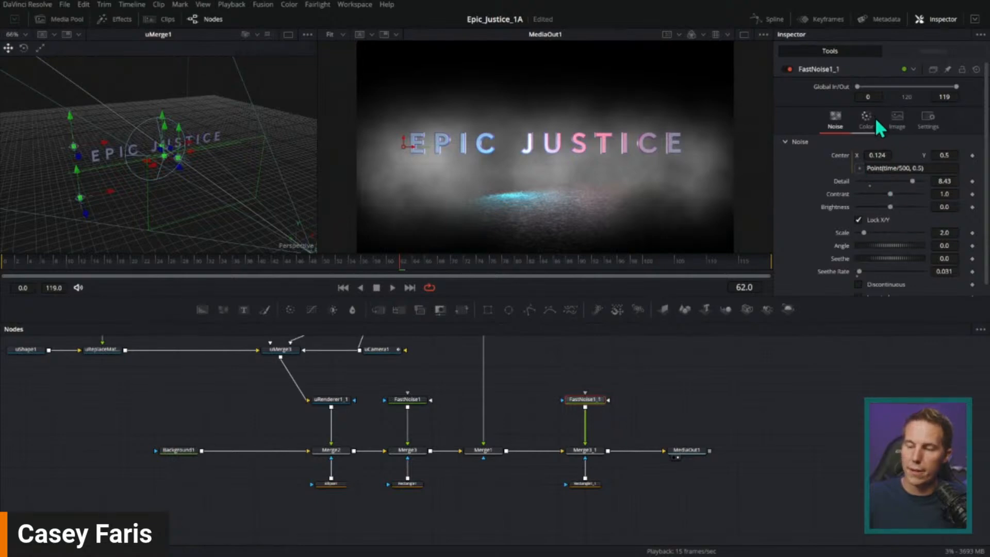
pyautogui.scroll(-1, 817, 174)
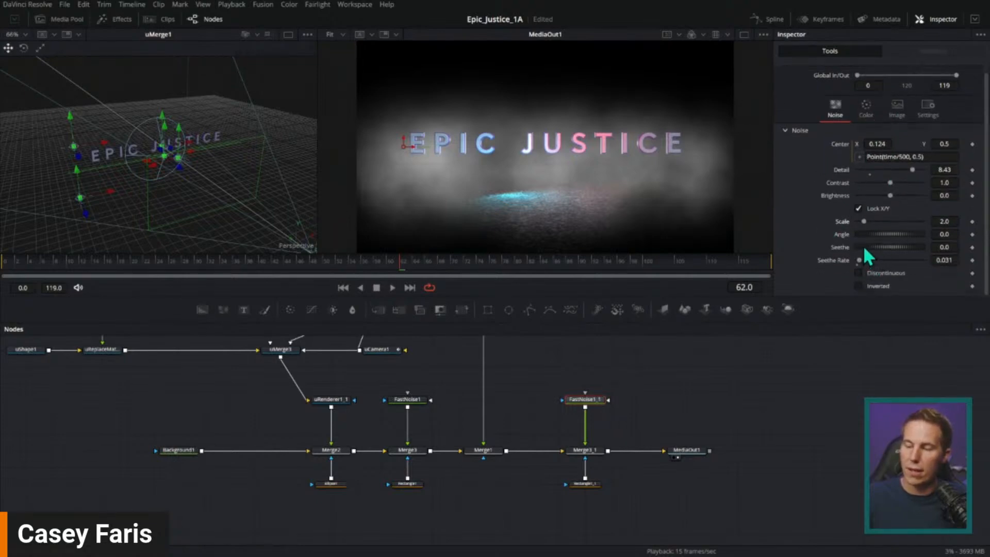
pyautogui.moveTo(873, 255); pyautogui.dragTo(878, 256)
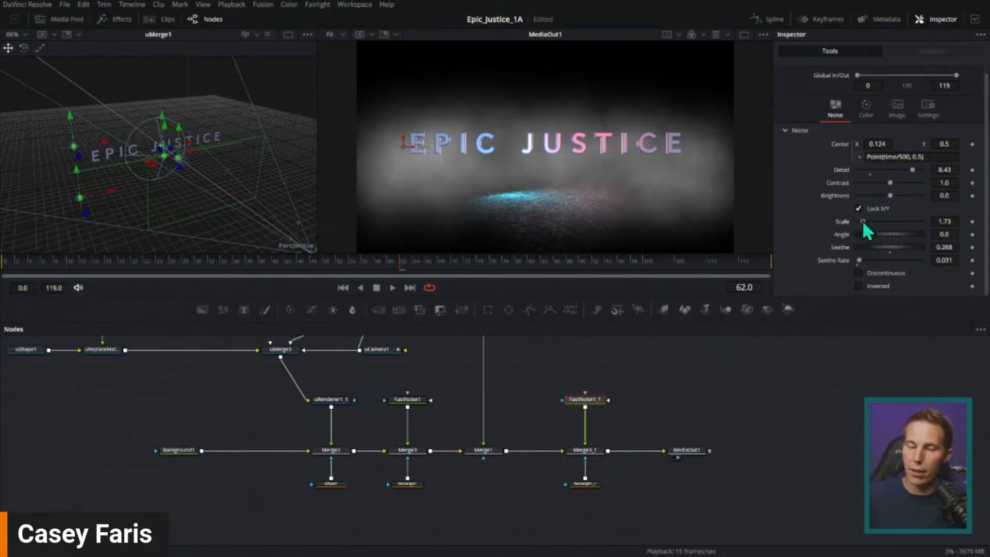
pyautogui.click(391, 287)
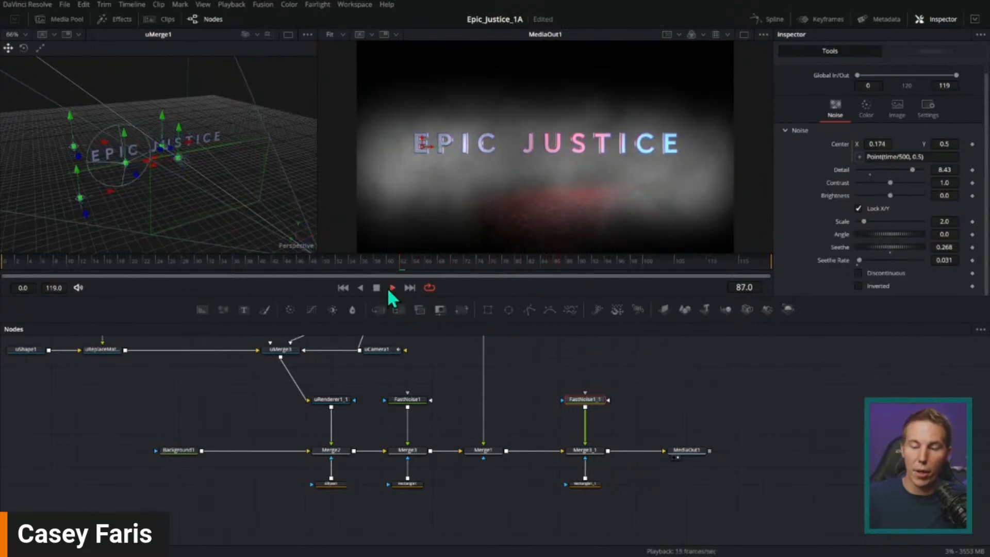
pyautogui.press('space')
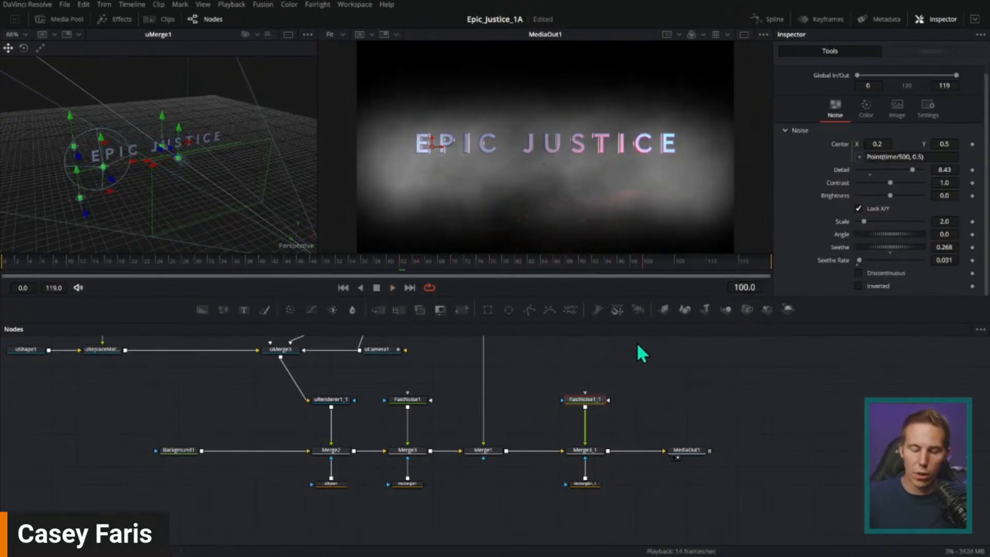
# Fade both fog layers by setting Blend to 0.394 on Merge3 and 0.205 on Merge3_1
pyautogui.click(415, 451)
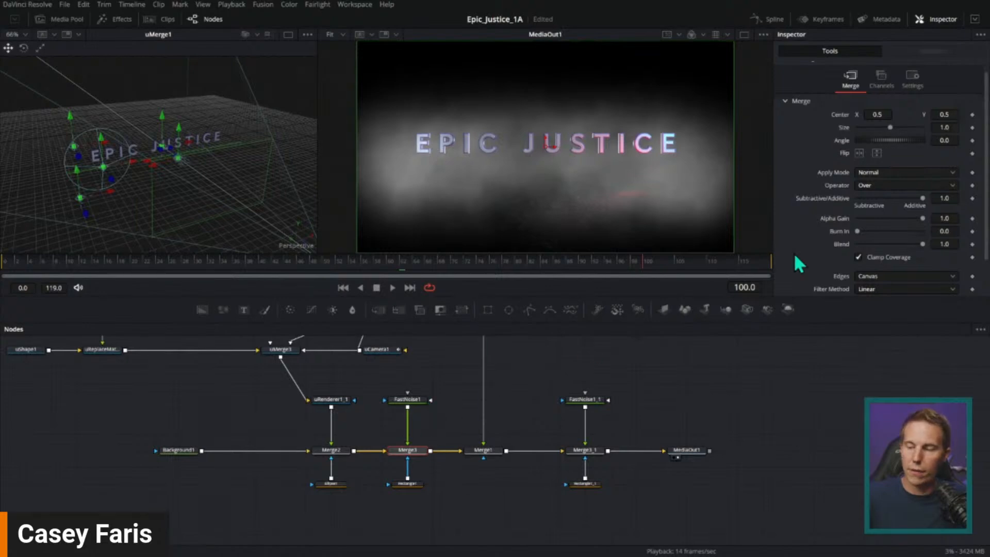
pyautogui.moveTo(923, 244); pyautogui.dragTo(883, 243)
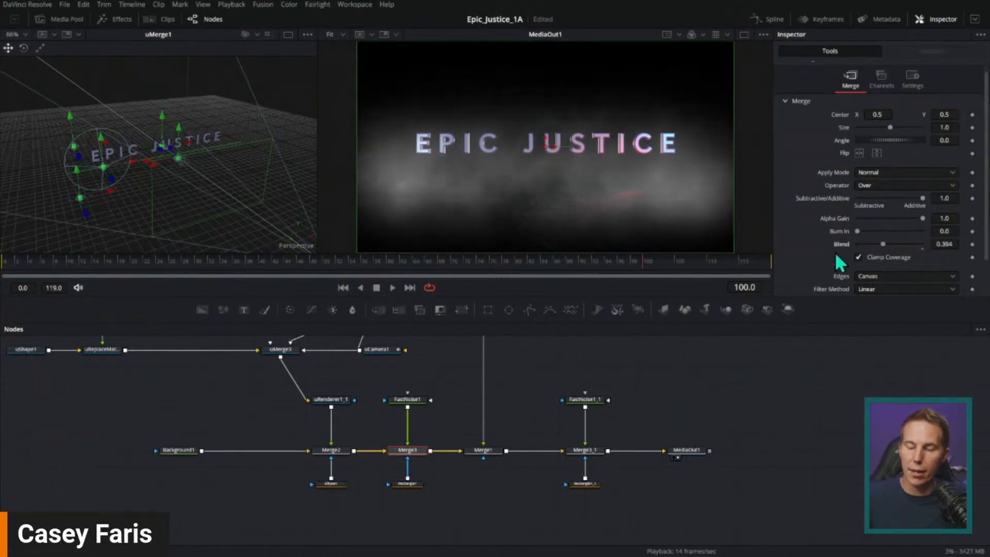
pyautogui.click(598, 450)
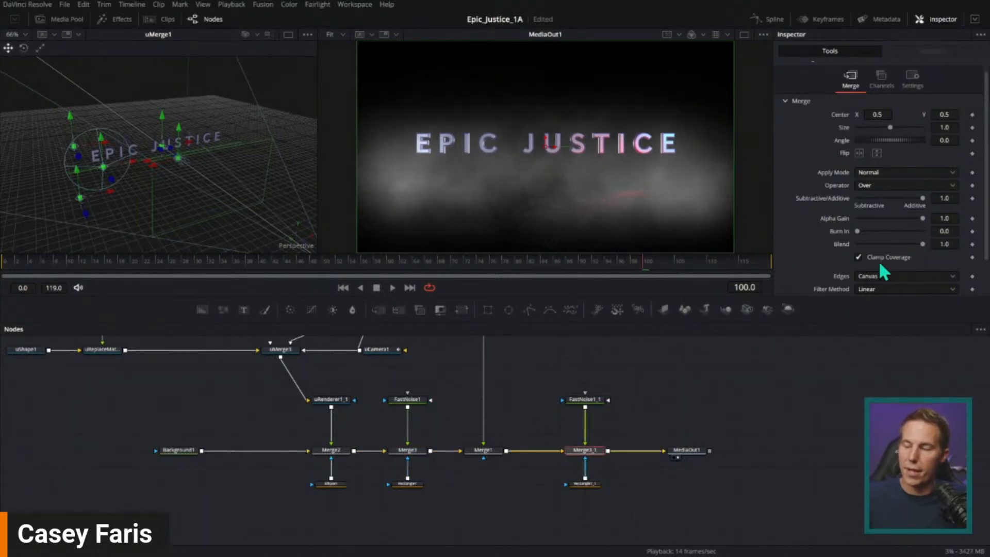
pyautogui.moveTo(924, 243); pyautogui.dragTo(871, 254)
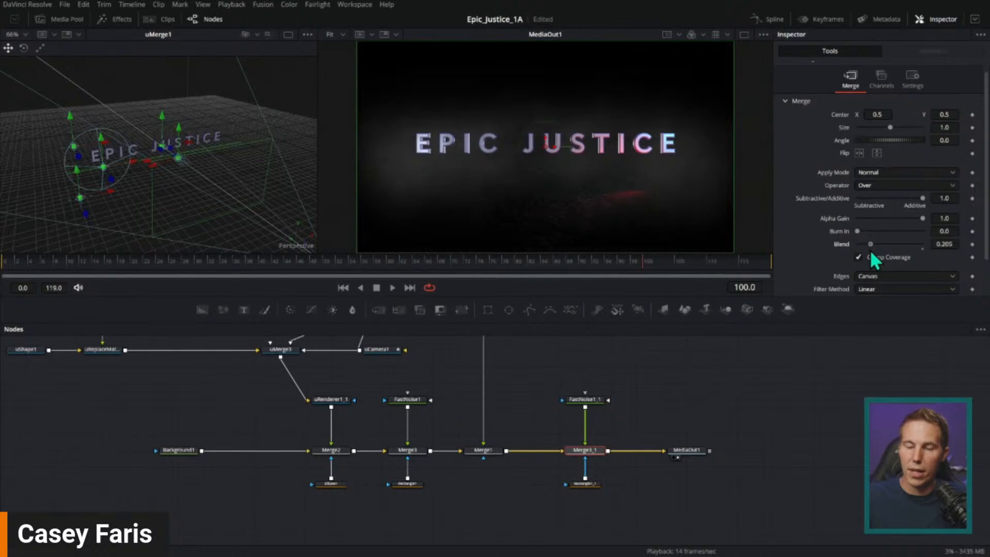
# Rebalance the fog layers by setting Blend to about 0.386 on Merge3 and 0.394 on Merge3_1, and play the composite to check
pyautogui.click(425, 451)
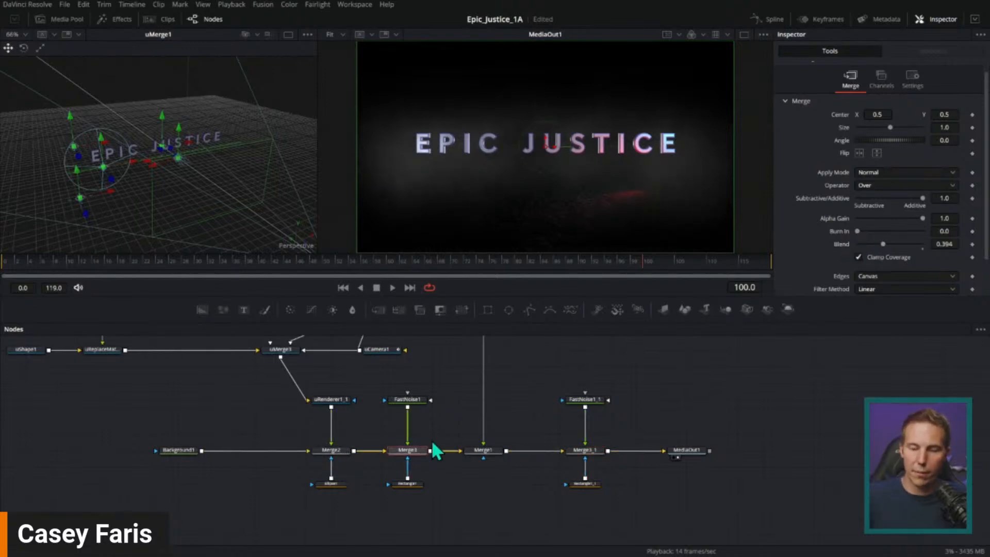
pyautogui.moveTo(882, 244); pyautogui.dragTo(881, 246)
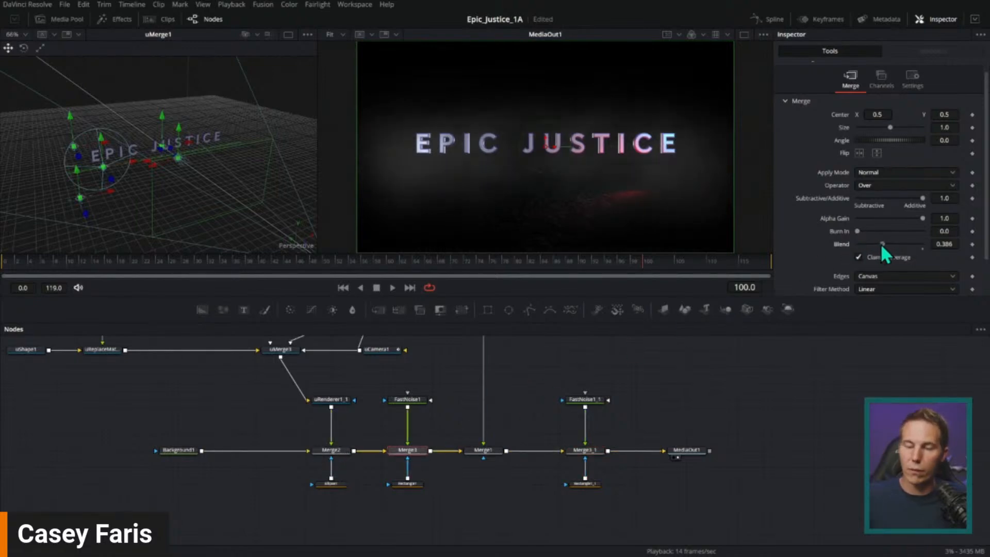
pyautogui.click(588, 452)
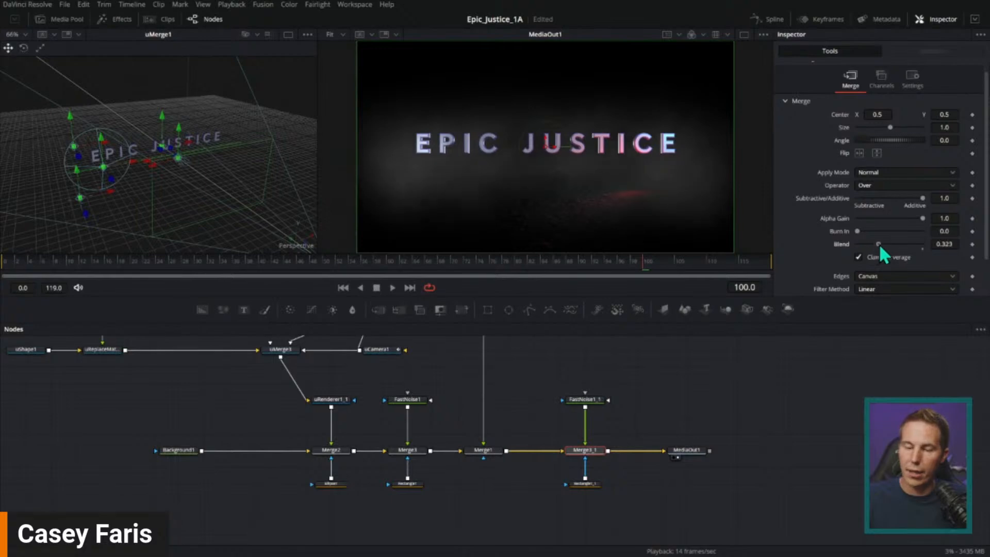
pyautogui.moveTo(880, 246); pyautogui.dragTo(884, 246)
pyautogui.click(343, 287)
pyautogui.click(392, 287)
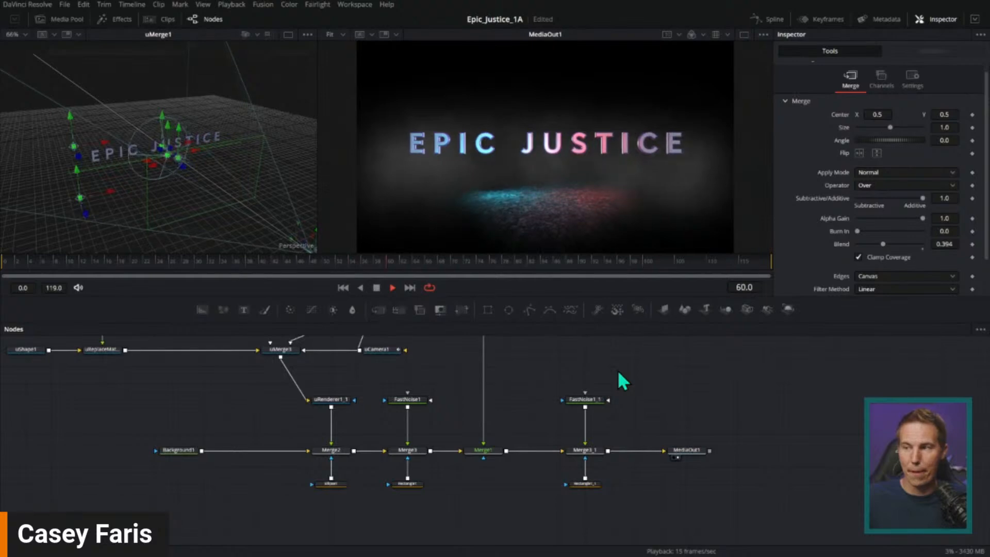
pyautogui.click(376, 287)
pyautogui.moveTo(702, 402); pyautogui.dragTo(619, 412)
pyautogui.moveTo(531, 259); pyautogui.dragTo(346, 268)
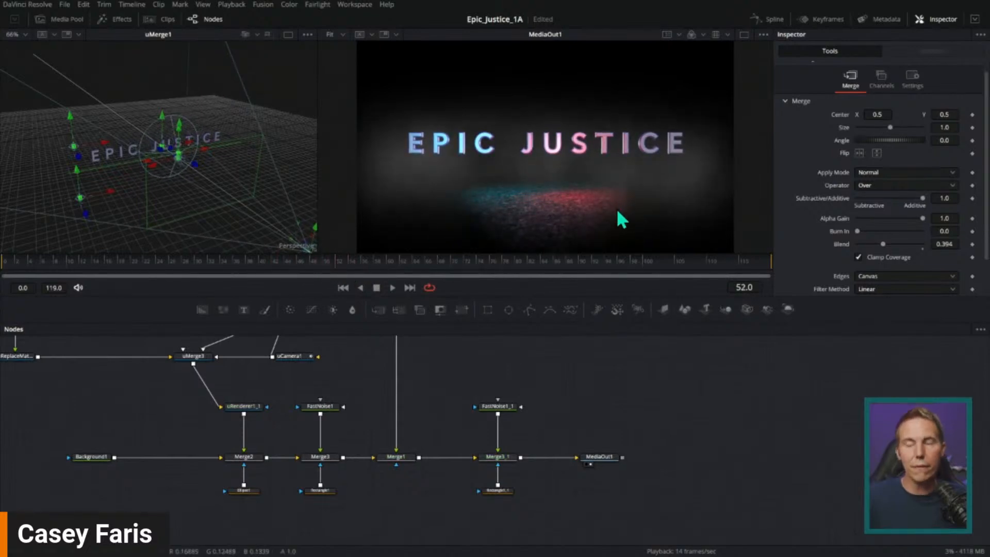
# Move MediaOut1 farther from Merge3_1 and add unconnected Transform and Blur nodes above the gap
pyautogui.moveTo(594, 415); pyautogui.dragTo(625, 410)
pyautogui.moveTo(582, 470); pyautogui.dragTo(712, 475)
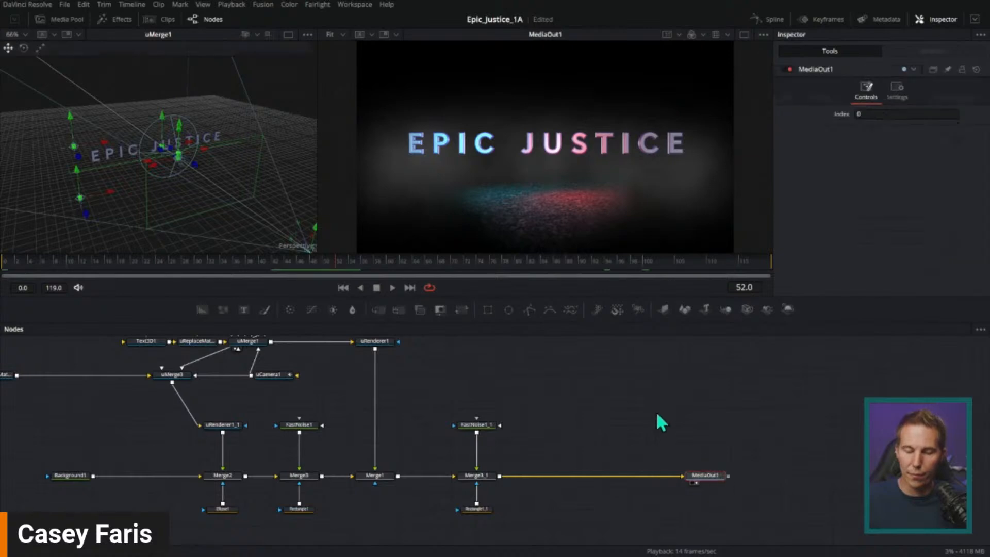
pyautogui.moveTo(462, 310); pyautogui.dragTo(587, 384)
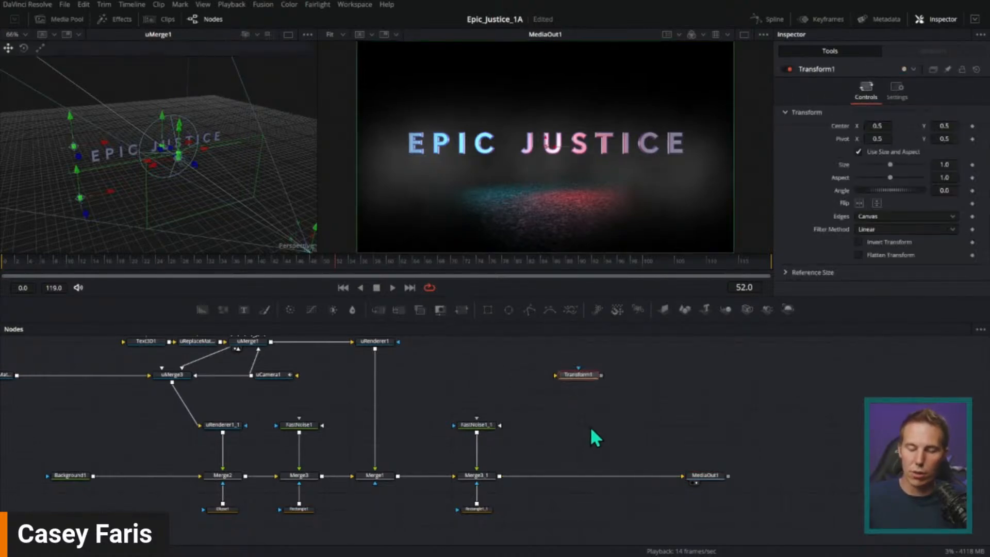
pyautogui.moveTo(360, 314); pyautogui.dragTo(581, 419)
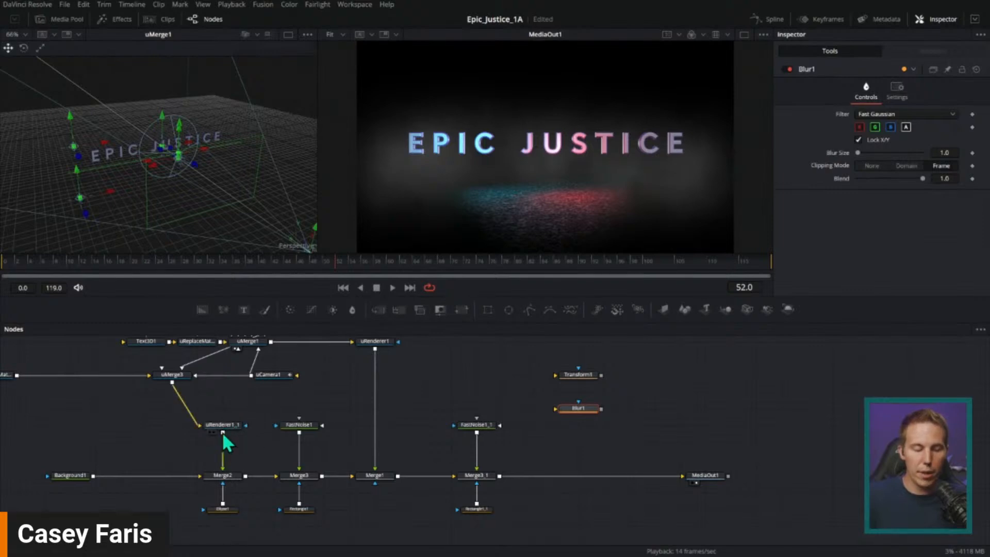
# Feed uRenderer1_1's floor render into Transform1 as well, and view Transform1 around frame 56
pyautogui.moveTo(222, 432); pyautogui.dragTo(637, 178)
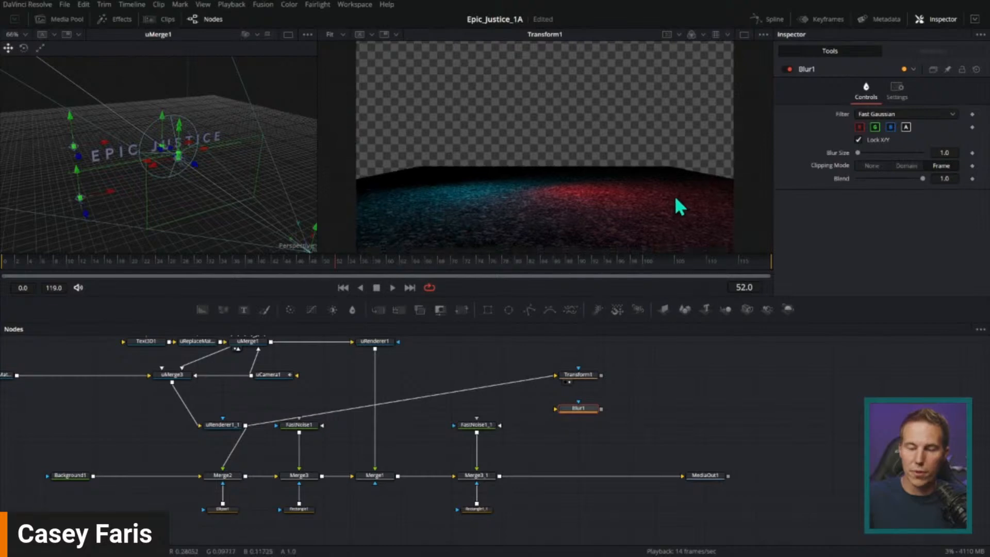
pyautogui.click(343, 266)
pyautogui.moveTo(342, 266); pyautogui.dragTo(364, 273)
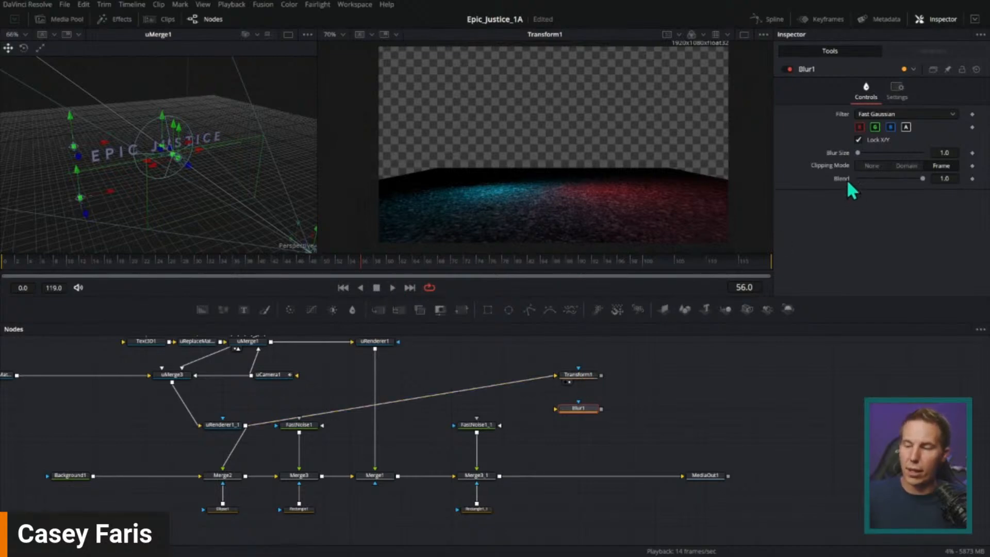
# Turn off Use Size and Aspect on Transform1 and stretch the floor vertically with a Y Size of 5.0
pyautogui.click(588, 375)
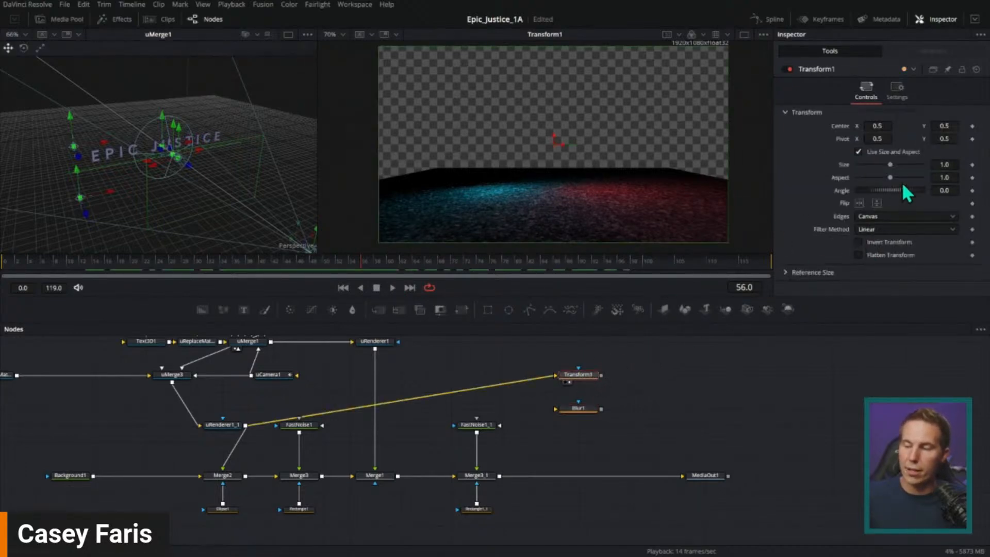
pyautogui.click(858, 151)
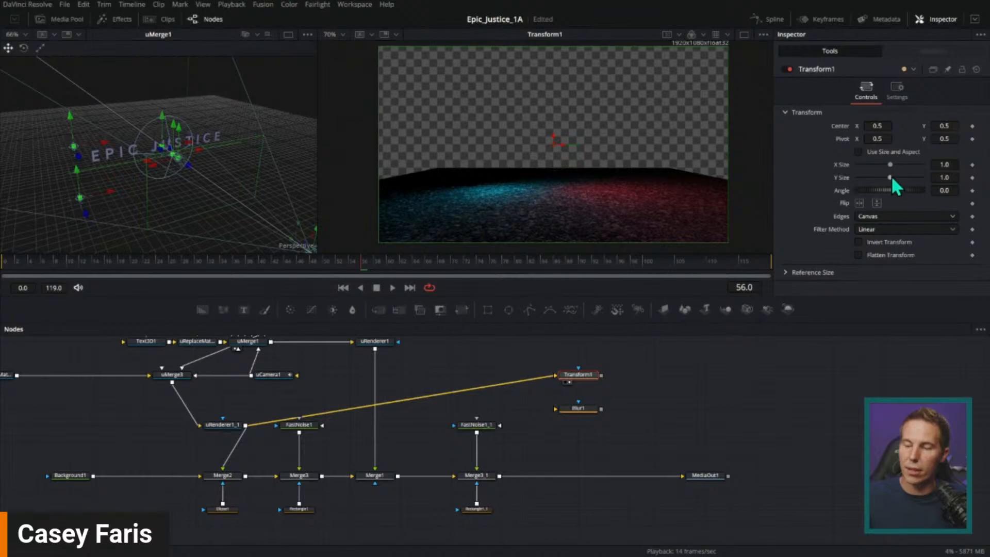
pyautogui.moveTo(892, 176); pyautogui.dragTo(920, 177)
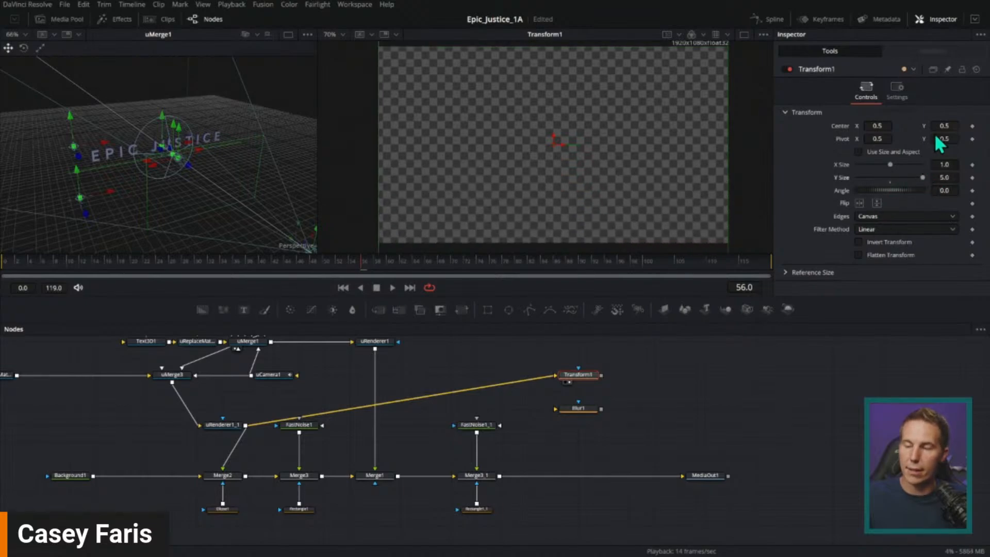
# Raise Transform1's Center Y to 1.909525 so the stretched floor fills the frame, and scrub to frame 44 to check the moving lights
pyautogui.moveTo(553, 136); pyautogui.dragTo(566, 18)
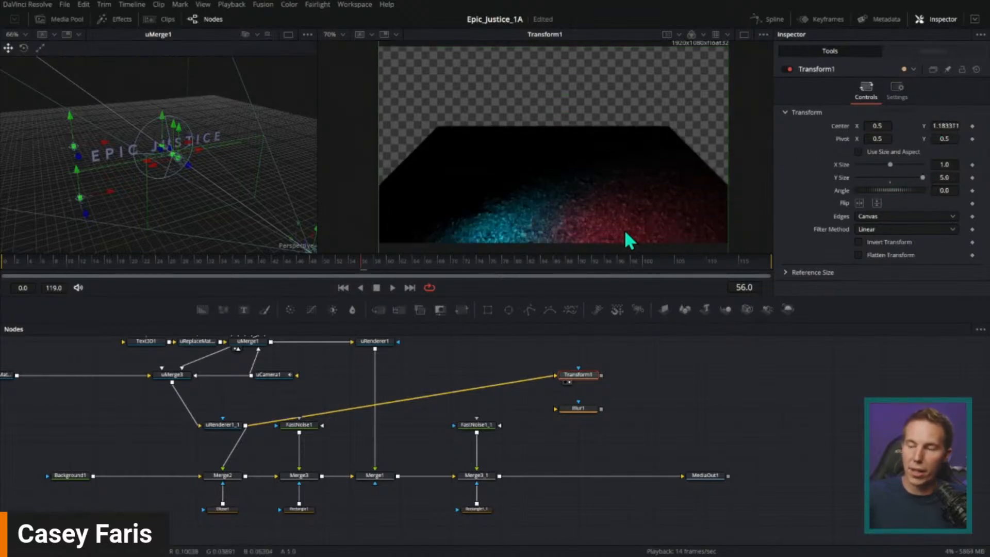
pyautogui.press('Up')
pyautogui.press('Up')
pyautogui.press('Up')
pyautogui.press('Up')
pyautogui.press('Up')
pyautogui.press('Up')
pyautogui.press('Up')
pyautogui.press('Up')
pyautogui.press('Up')
pyautogui.press('Up')
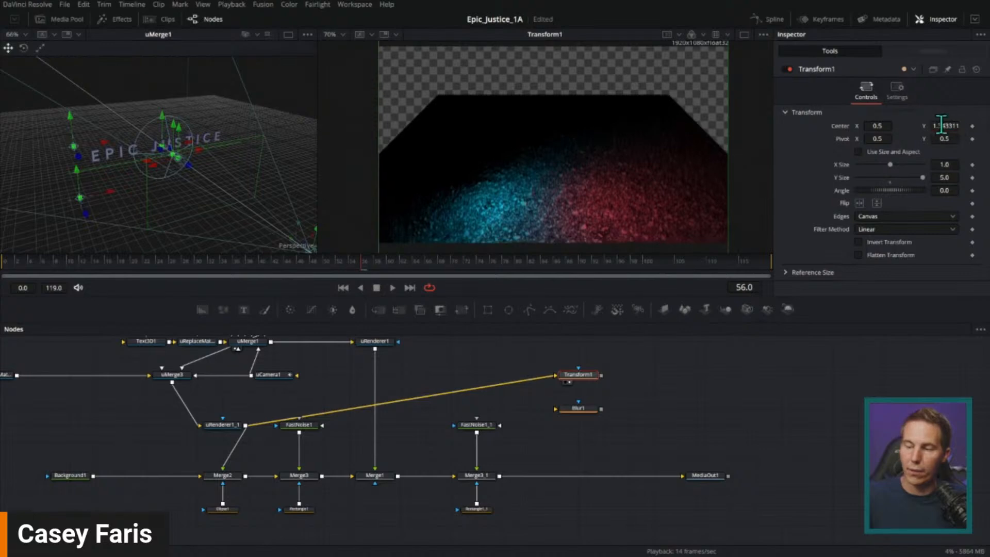
pyautogui.press('Up')
pyautogui.press('Up')
pyautogui.press('Up')
pyautogui.press('Up')
pyautogui.press('Up')
pyautogui.press('Up')
pyautogui.press('Up')
pyautogui.press('Up')
pyautogui.press('Up')
pyautogui.press('Up')
pyautogui.press('Up')
pyautogui.press('Up')
pyautogui.press('Up')
pyautogui.press('Up')
pyautogui.press('Up')
pyautogui.press('Up')
pyautogui.press('Up')
pyautogui.press('Up')
pyautogui.press('Up')
pyautogui.press('Up')
pyautogui.scroll(-3, 664, 190)
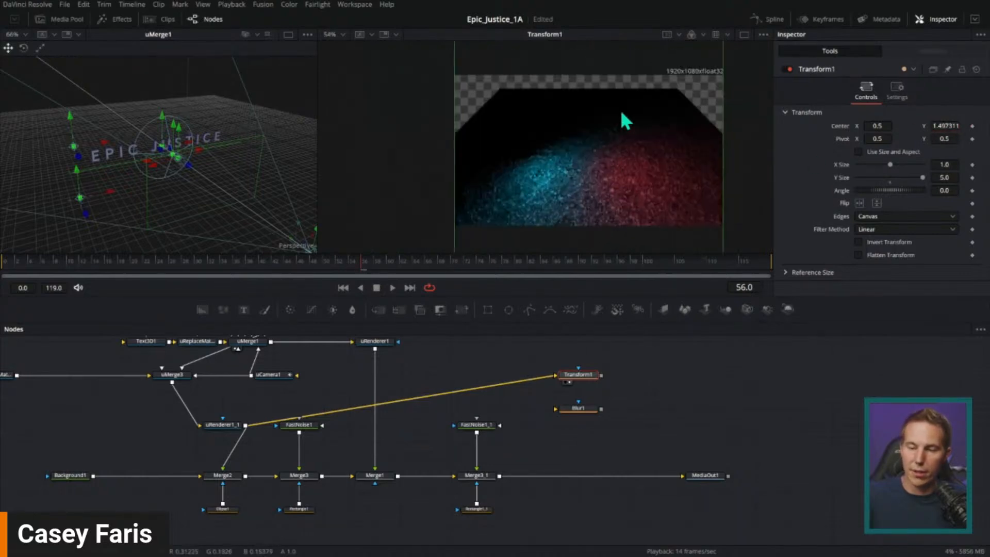
pyautogui.scroll(-4, 670, 183)
pyautogui.moveTo(635, 96); pyautogui.dragTo(638, 75)
pyautogui.scroll(3, 670, 170)
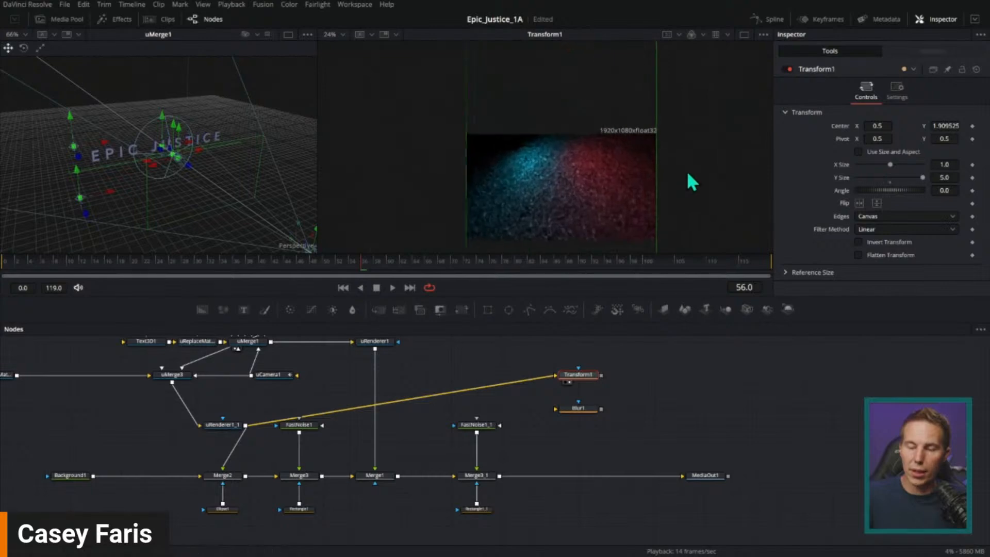
pyautogui.scroll(5, 665, 193)
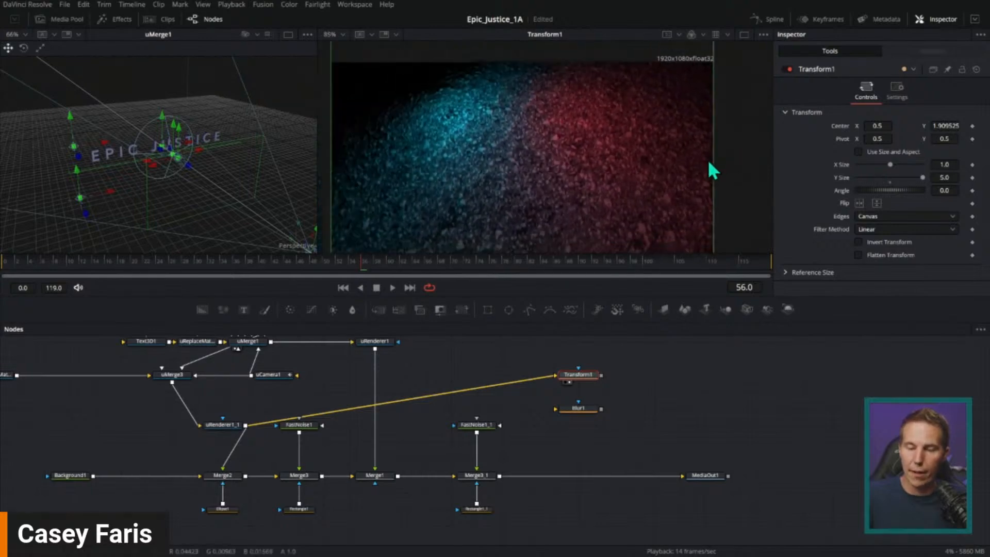
pyautogui.scroll(-3, 665, 183)
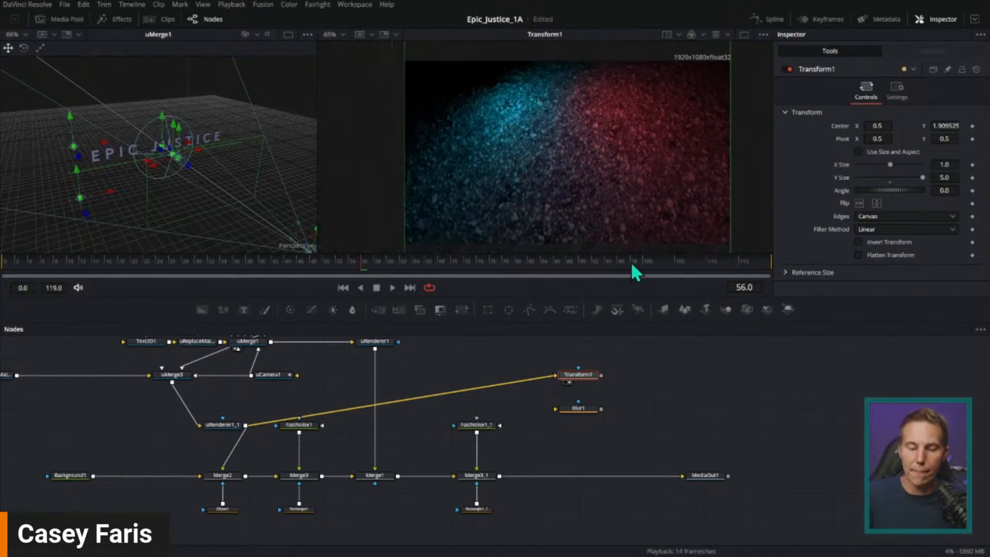
pyautogui.moveTo(415, 265); pyautogui.dragTo(290, 259)
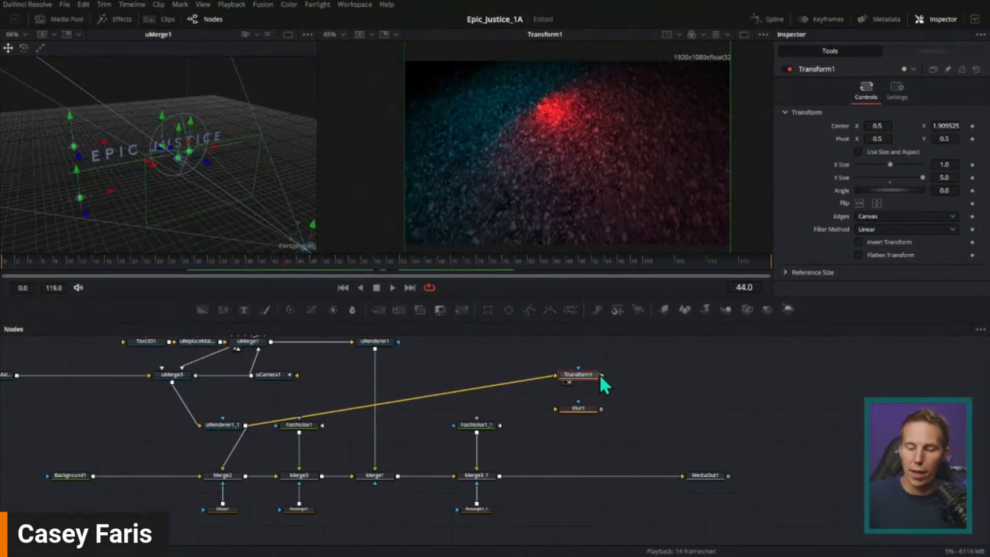
# Connect Transform1 to Blur1 and soften the stretched floor lights with a Blur Size of 39.4
pyautogui.click(615, 307)
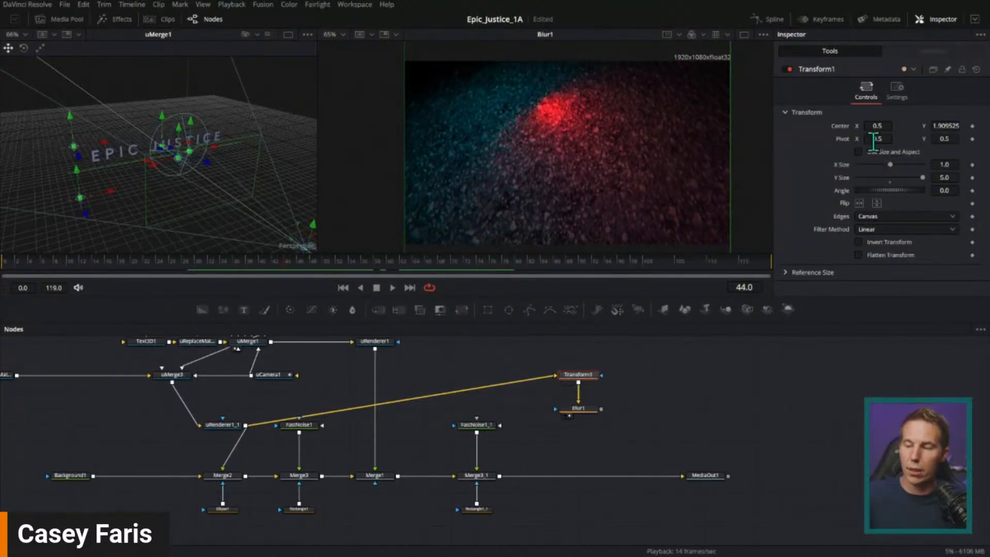
pyautogui.click(582, 411)
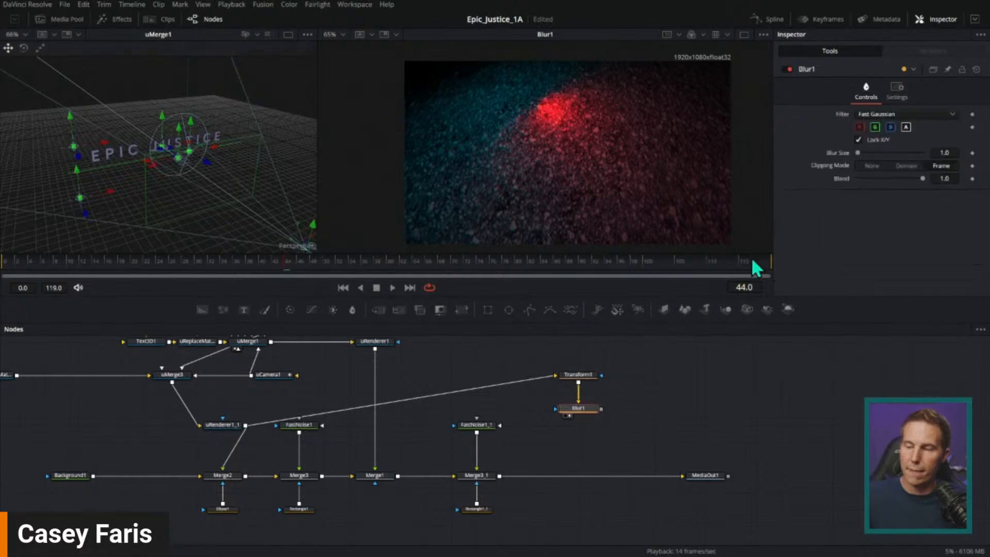
pyautogui.moveTo(857, 151); pyautogui.dragTo(883, 150)
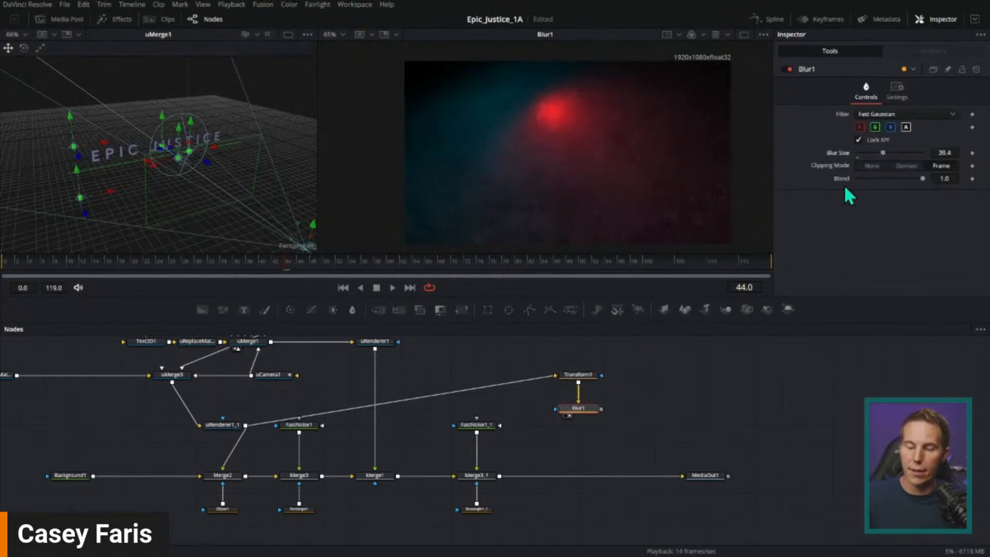
# Merge Blur1 over Merge3_1's output, view MediaOut1, and set the new merge's Alpha Gain to 0.0 for an additive glow
pyautogui.moveTo(601, 408); pyautogui.dragTo(504, 481)
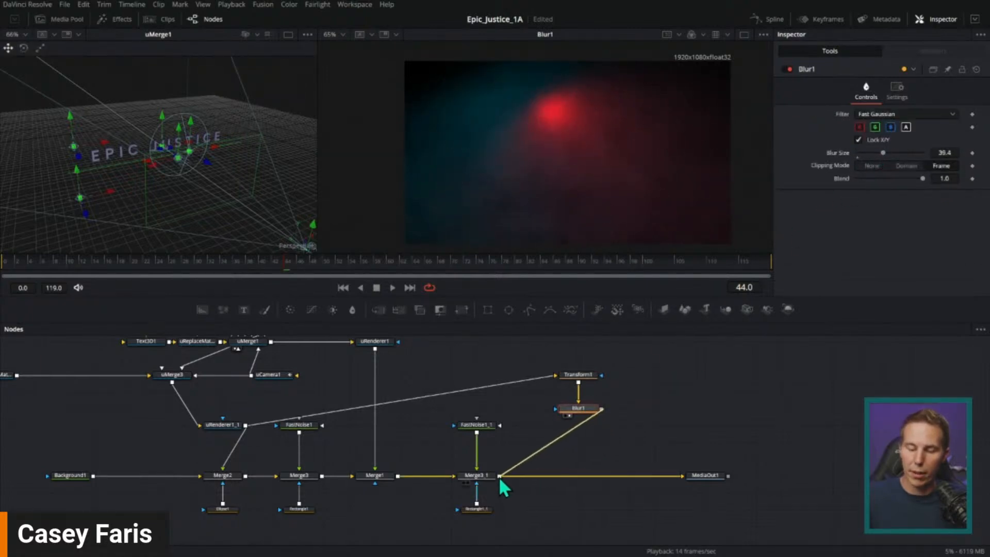
pyautogui.moveTo(707, 482); pyautogui.dragTo(681, 132)
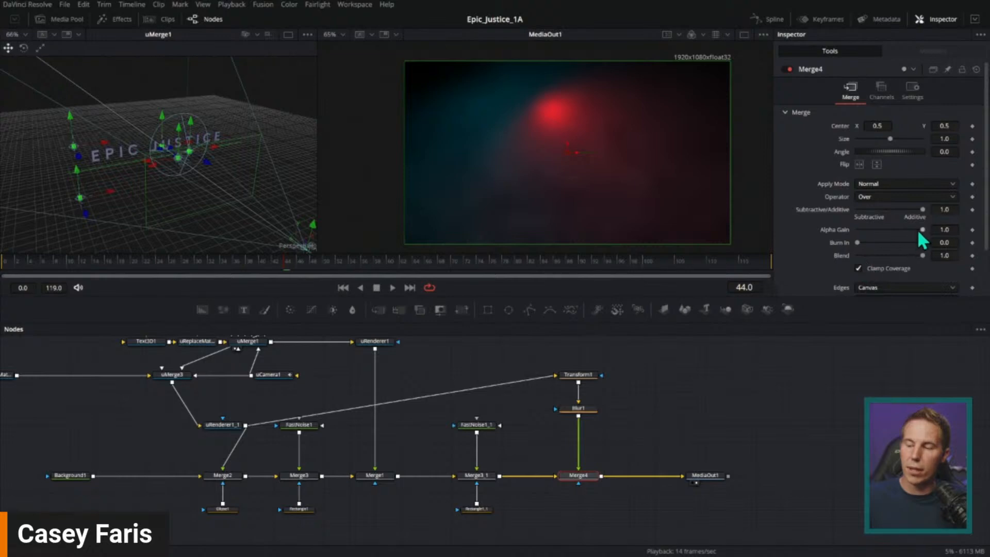
pyautogui.moveTo(923, 232); pyautogui.dragTo(831, 231)
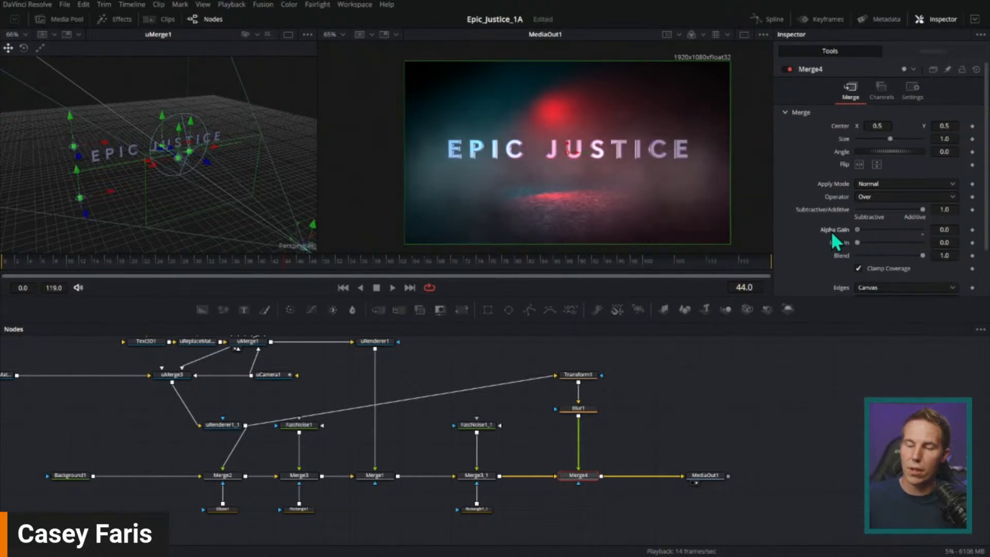
# Lower the glow behind the title by setting Transform1's Center Y to 1.700525, and reduce Merge4's Blend to 0.669
pyautogui.click(589, 373)
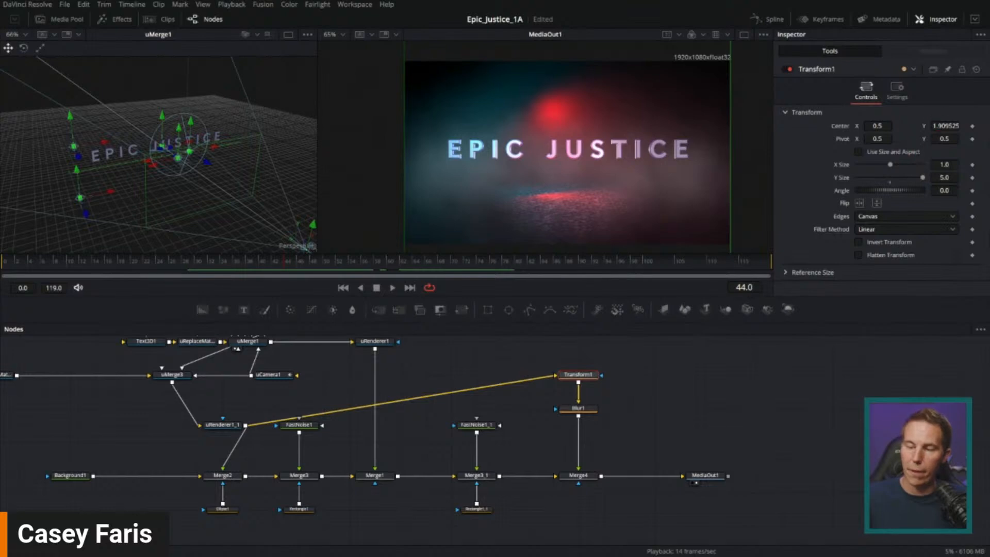
pyautogui.moveTo(945, 126); pyautogui.dragTo(934, 125)
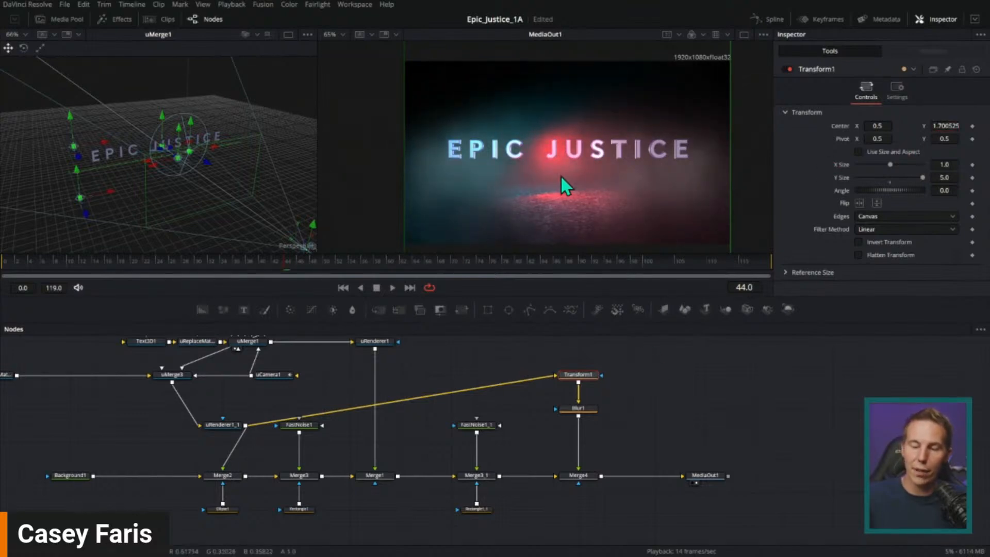
pyautogui.click(588, 477)
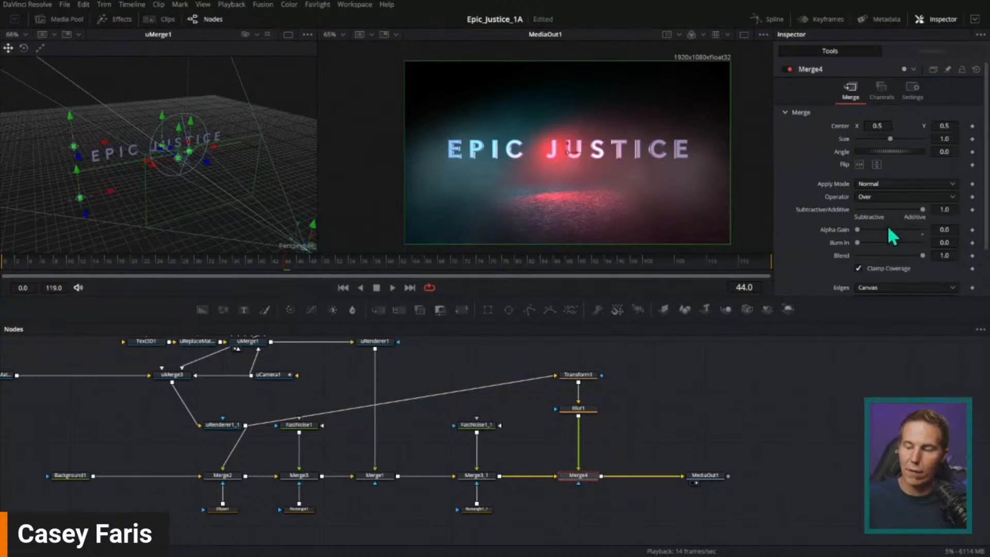
pyautogui.moveTo(923, 256); pyautogui.dragTo(905, 256)
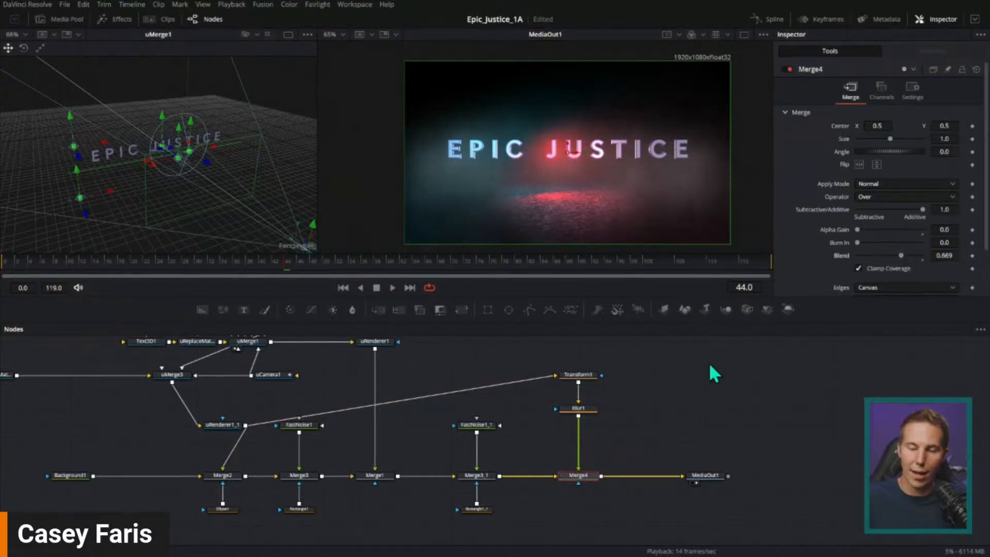
# Play the composite in an enlarged single viewer to review the colored glow moving through the fog
pyautogui.click(664, 364)
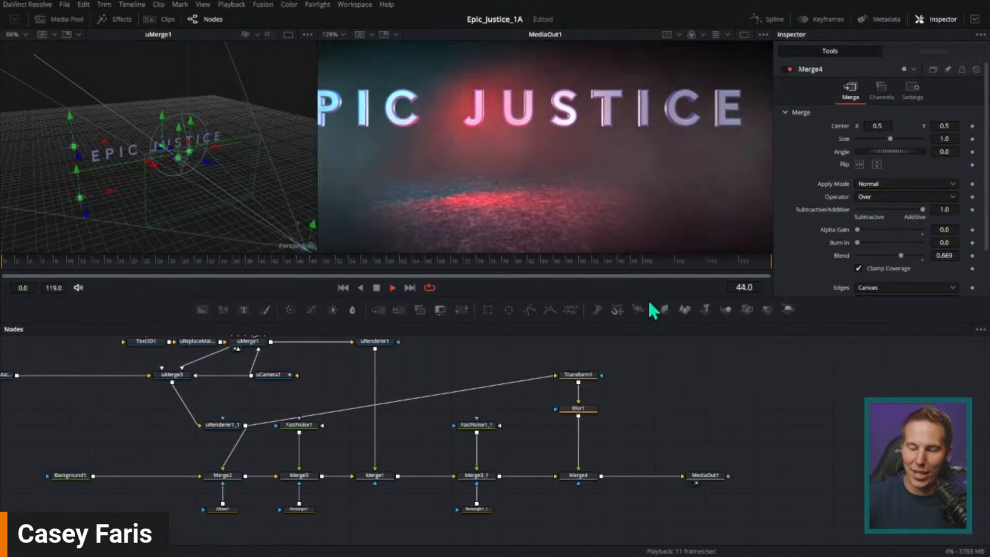
pyautogui.moveTo(651, 309); pyautogui.dragTo(649, 395)
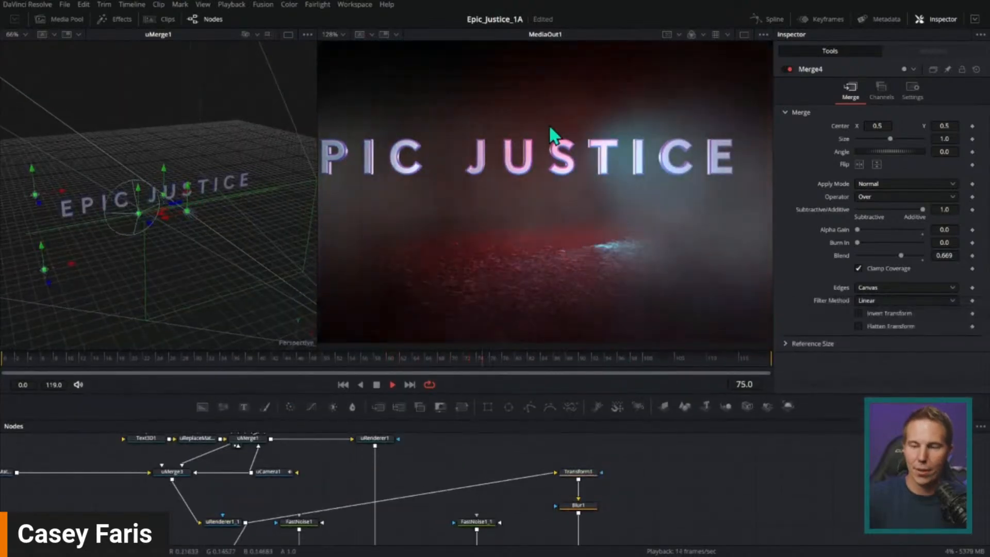
pyautogui.click(743, 34)
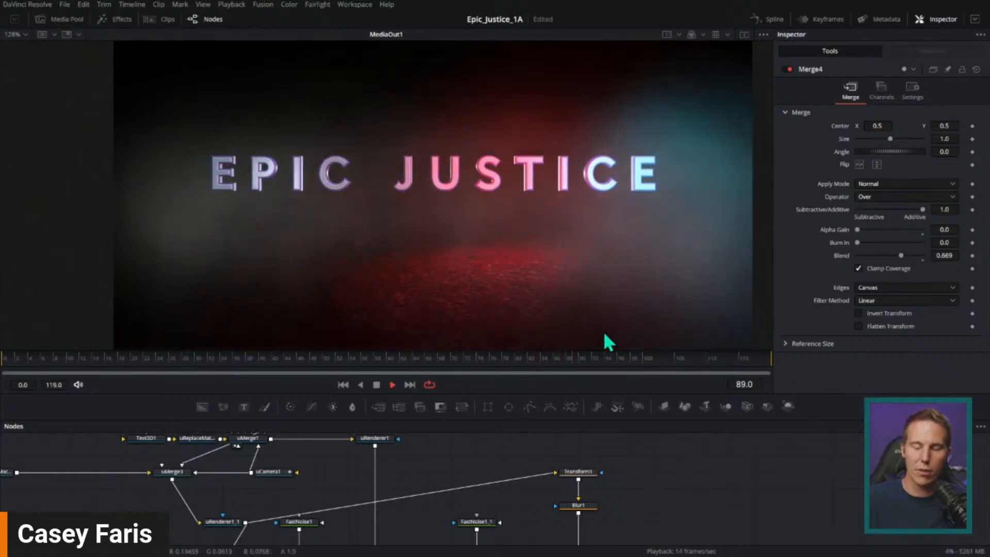
pyautogui.click(376, 385)
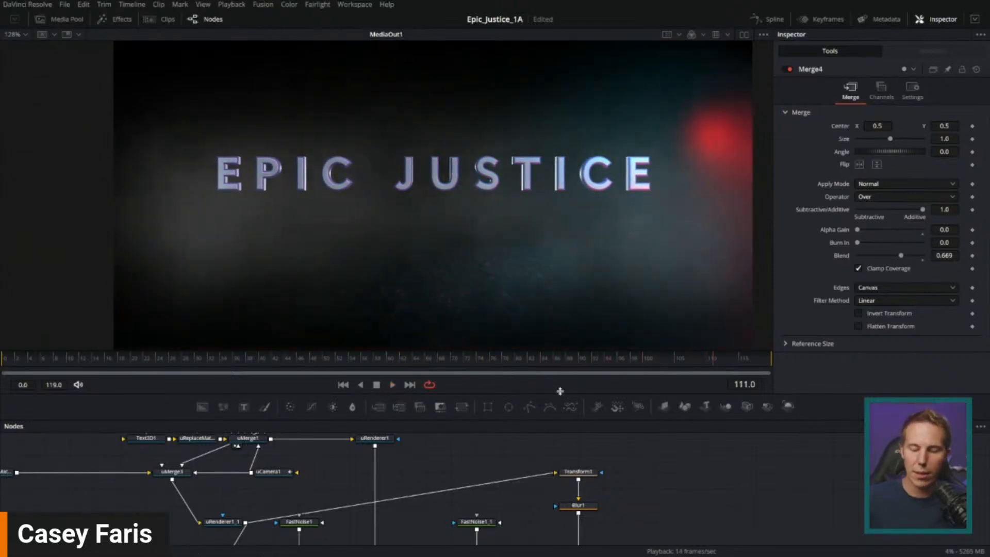
# Give the node graph more room again, refit the viewer image, and replay the composite from the first frame
pyautogui.moveTo(574, 393); pyautogui.dragTo(575, 303)
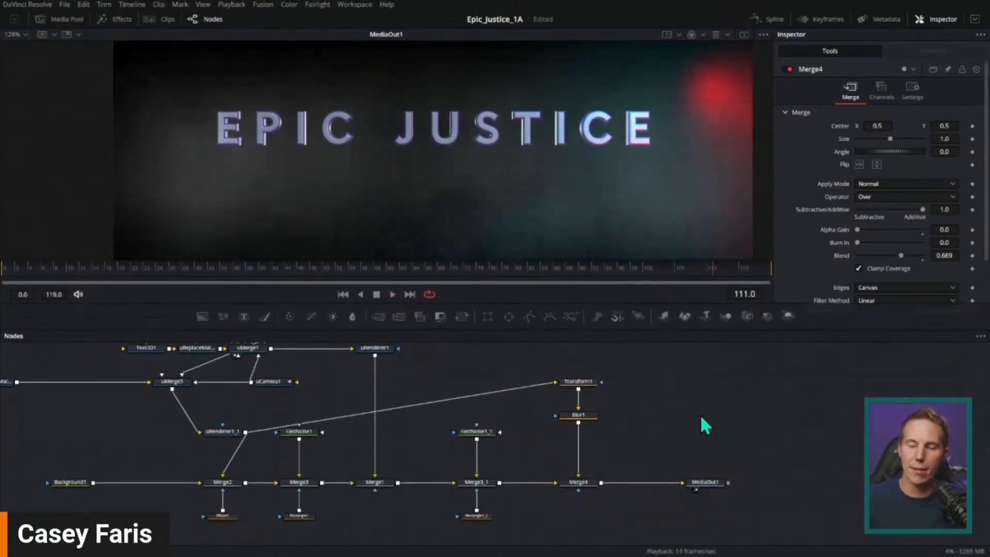
pyautogui.moveTo(701, 418); pyautogui.dragTo(650, 416)
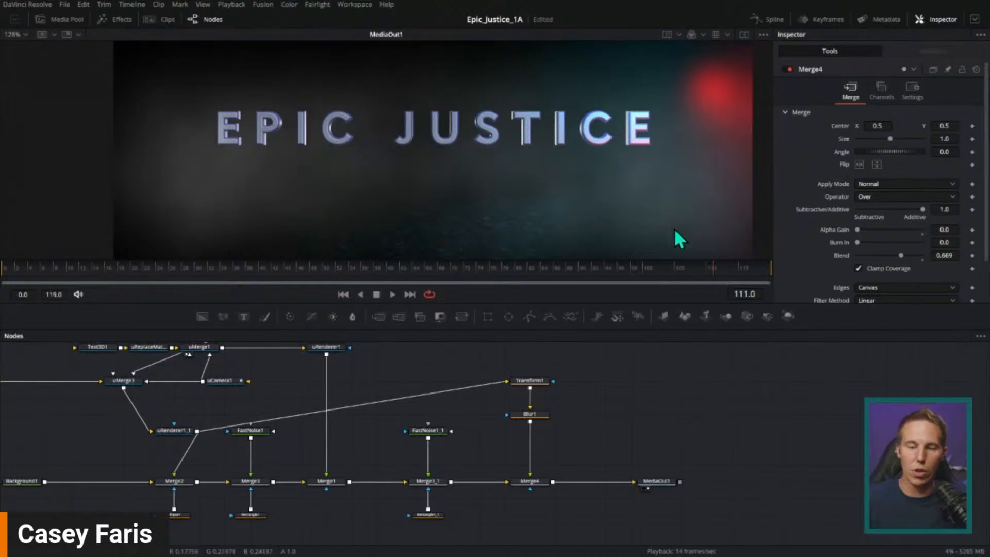
pyautogui.scroll(-5, 634, 200)
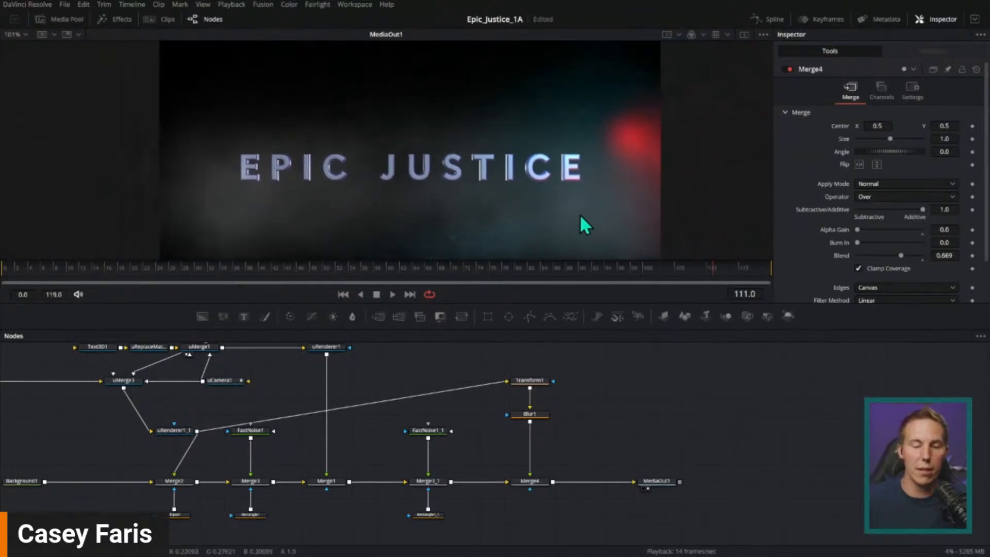
pyautogui.scroll(2, 640, 251)
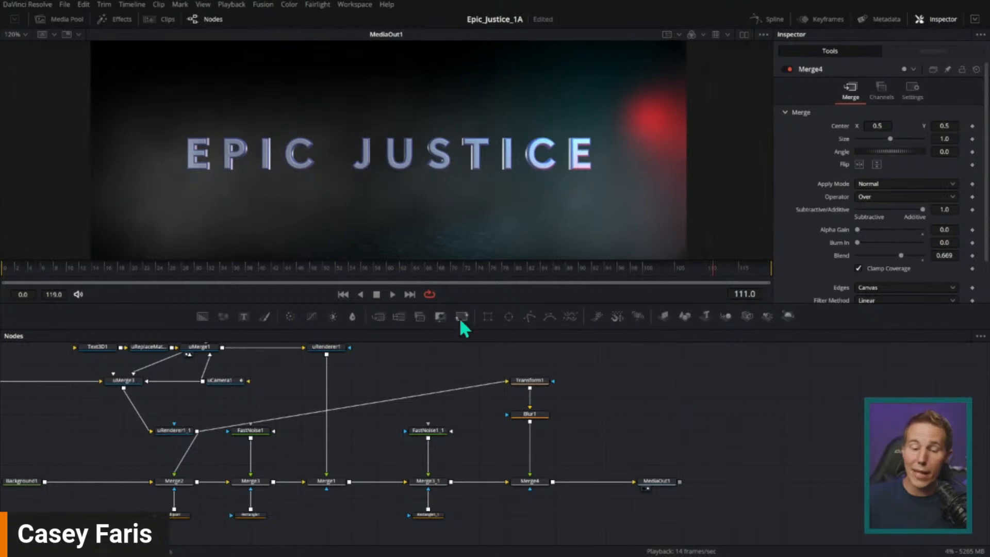
pyautogui.click(342, 294)
pyautogui.click(392, 294)
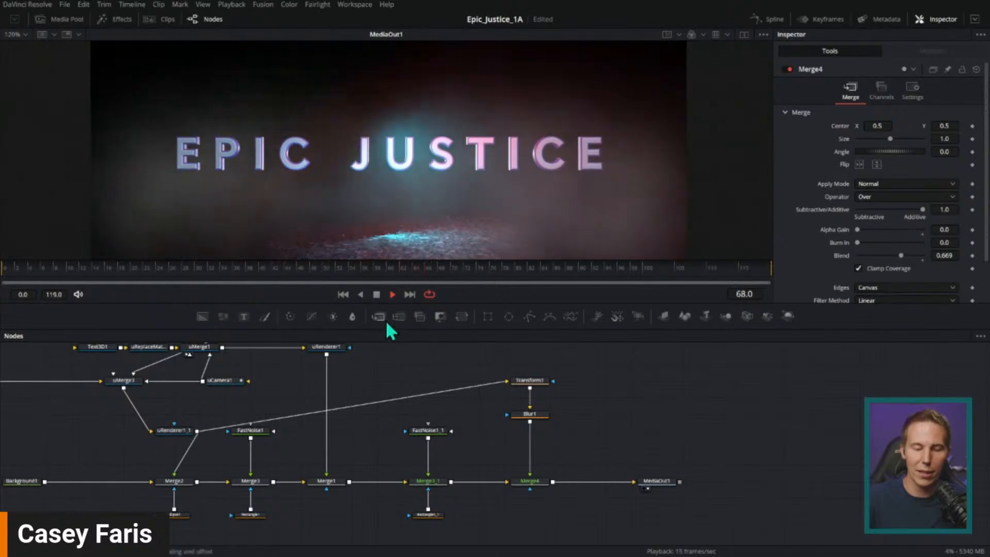
pyautogui.click(376, 295)
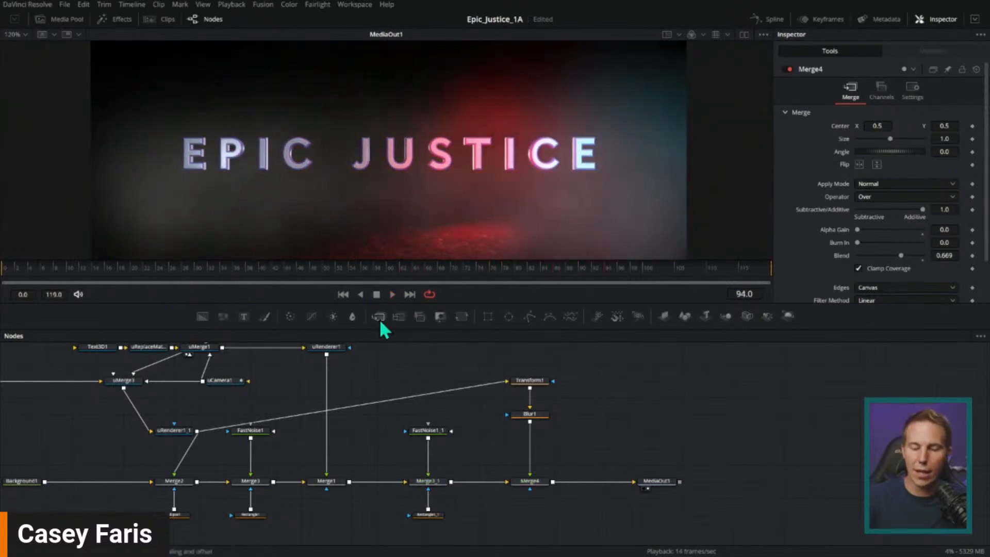